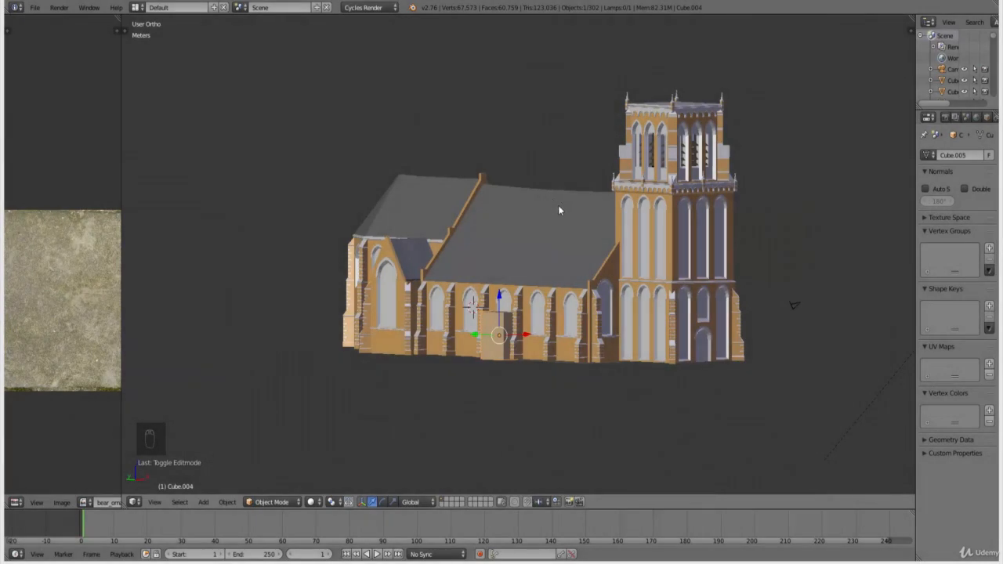
- Examine the church model from several angles, ending on the plain block against the side wall's windows and buttresses
{"action": "mouse_move", "coordinate": [629, 255]}
{"action": "middle_mouse_down"}
{"action": "mouse_move", "coordinate": [627, 267]}
{"action": "mouse_move", "coordinate": [612, 264]}
{"action": "middle_mouse_up"}
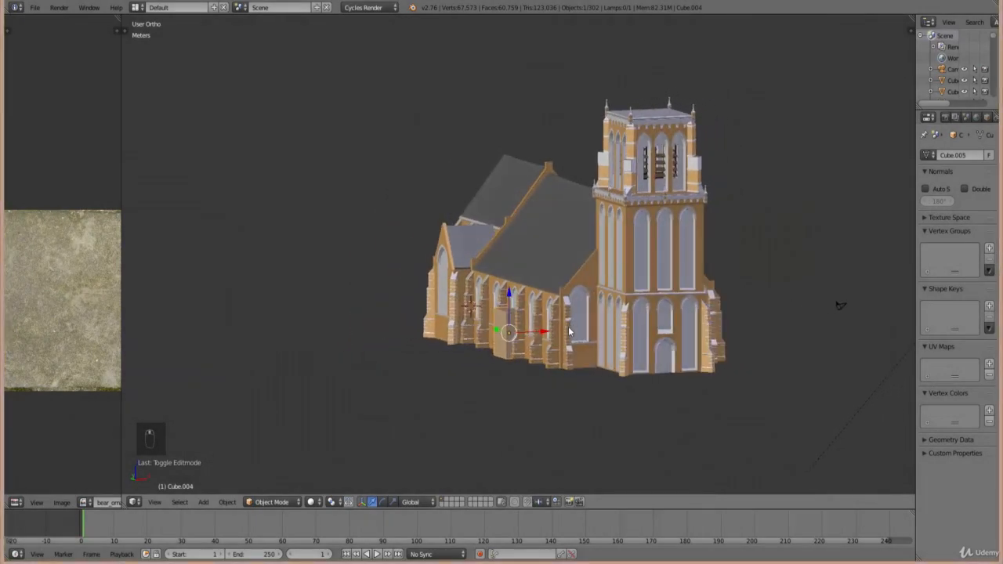
{"action": "scroll", "coordinate": [509, 327], "scroll_direction": "up", "scroll_amount": 4}
{"action": "scroll", "coordinate": [509, 331], "scroll_direction": "down", "scroll_amount": 2}
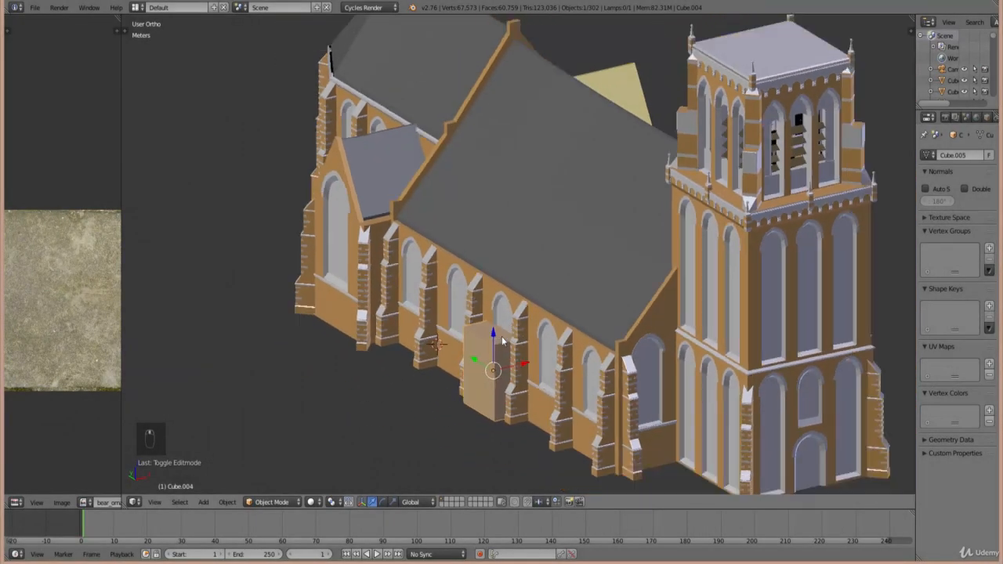
{"action": "scroll", "coordinate": [501, 336], "scroll_direction": "down", "scroll_amount": 2}
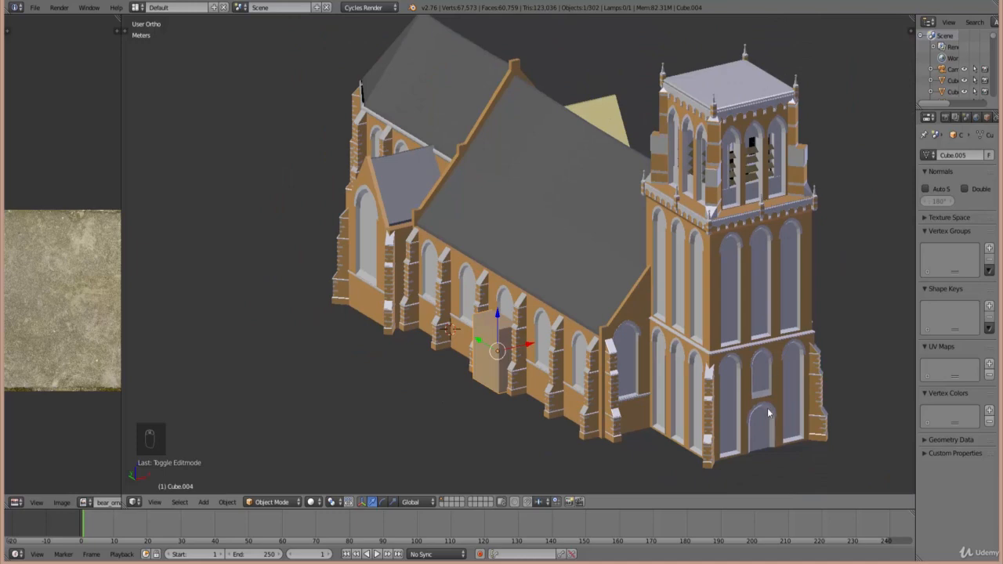
{"action": "middle_click_drag", "start_coordinate": [633, 241], "coordinate": [686, 256]}
{"action": "scroll", "coordinate": [688, 256], "scroll_direction": "up", "scroll_amount": 3}
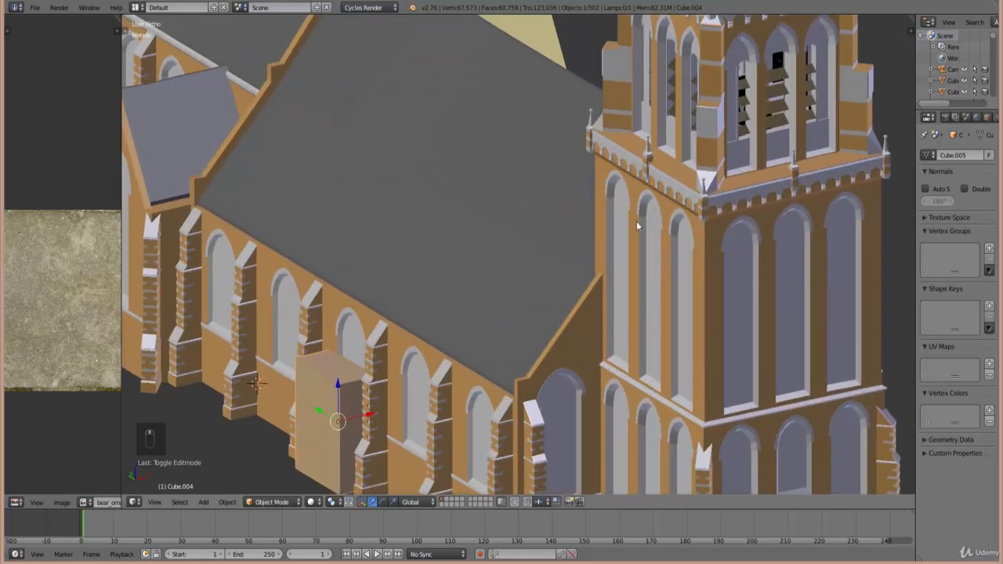
{"action": "middle_click_drag", "start_coordinate": [636, 221], "coordinate": [651, 213]}
{"action": "scroll", "coordinate": [555, 252], "scroll_direction": "down", "scroll_amount": 3}
{"action": "scroll", "coordinate": [555, 252], "scroll_direction": "down", "scroll_amount": 6, "text": "ctrl"}
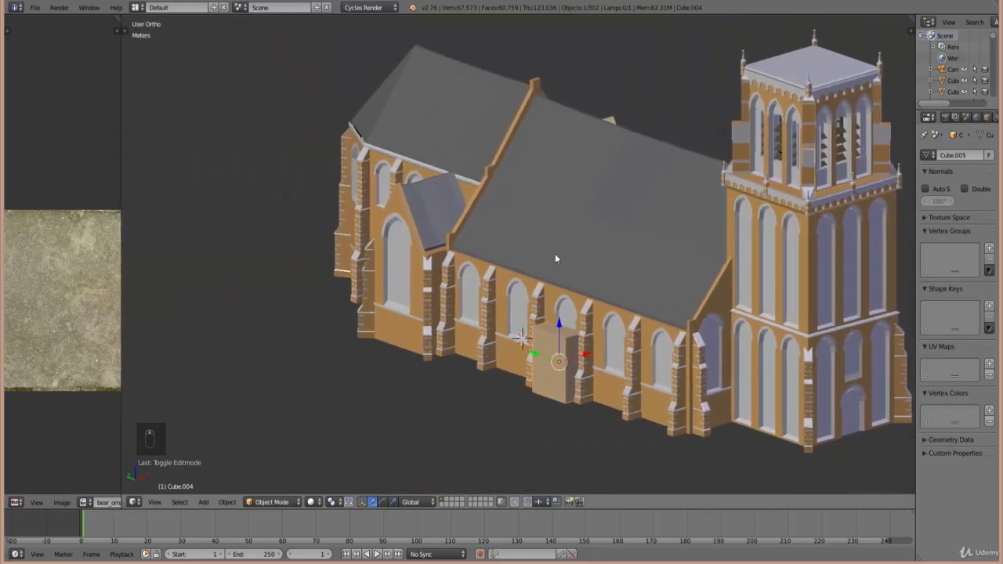
{"action": "scroll", "coordinate": [556, 252], "scroll_direction": "down", "scroll_amount": 2, "text": "shift"}
{"action": "scroll", "coordinate": [555, 251], "scroll_direction": "up", "scroll_amount": 3}
{"action": "scroll", "coordinate": [590, 268], "scroll_direction": "up", "scroll_amount": 3, "text": "ctrl"}
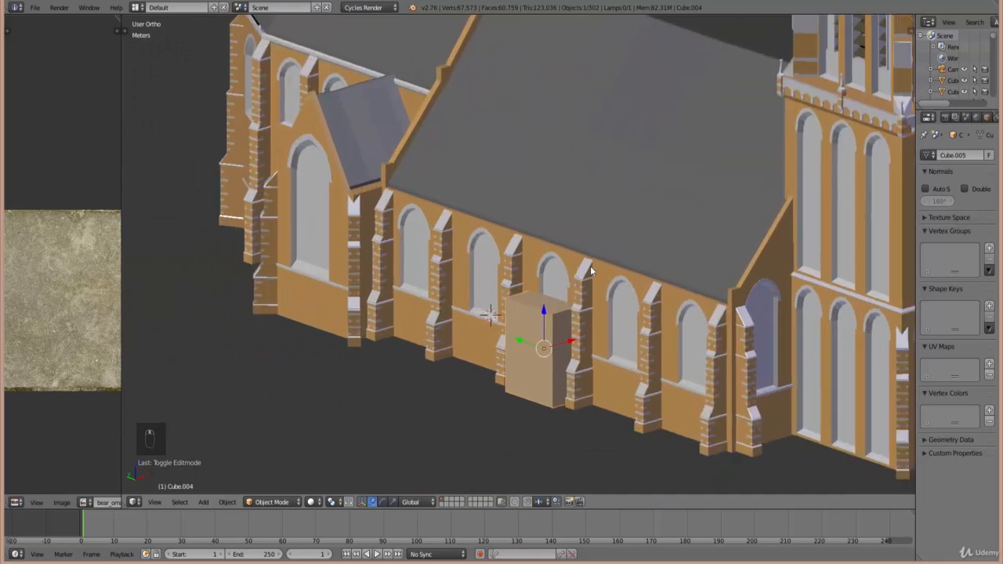
{"action": "scroll", "coordinate": [590, 267], "scroll_direction": "up", "scroll_amount": 2}
{"action": "scroll", "coordinate": [590, 267], "scroll_direction": "down", "scroll_amount": 3}
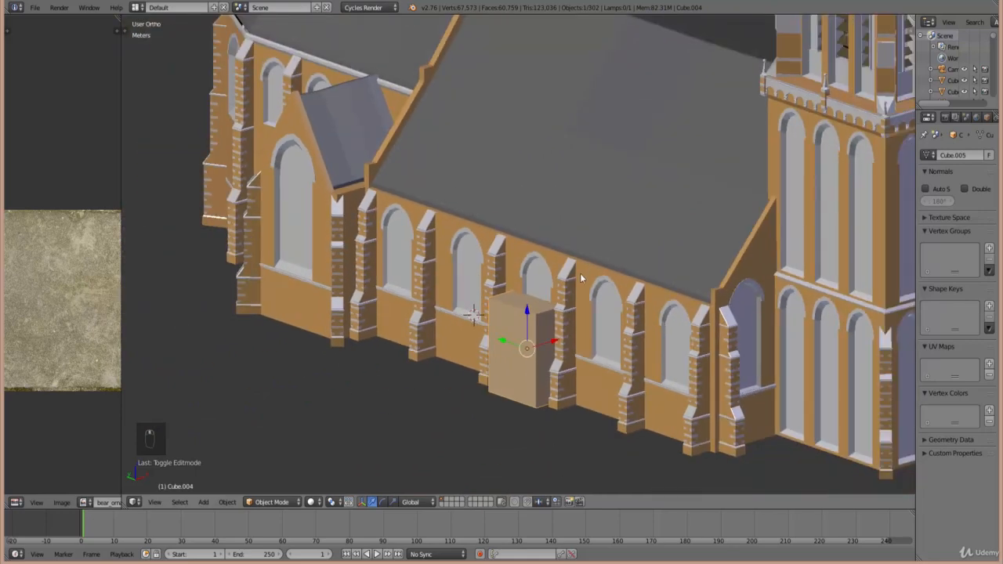
{"action": "scroll", "coordinate": [580, 272], "scroll_direction": "up", "scroll_amount": 1}
{"action": "middle_click_drag", "start_coordinate": [501, 375], "coordinate": [531, 362]}
{"action": "scroll", "coordinate": [531, 362], "scroll_direction": "up", "scroll_amount": 1}
{"action": "middle_click_drag", "start_coordinate": [529, 325], "coordinate": [543, 336]}
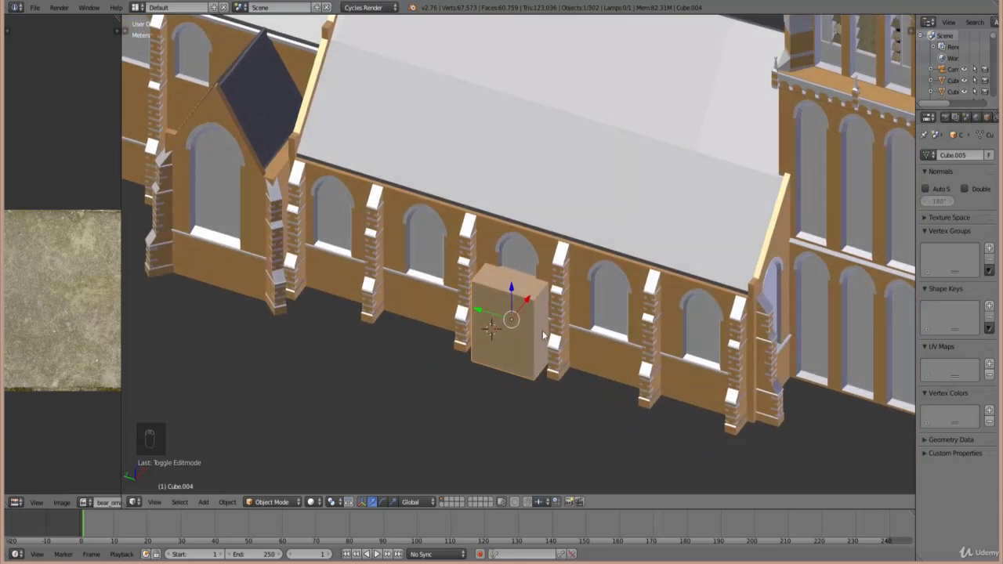
- Move the plain block away from the church's side wall and rotate it a quarter turn as seen from above
{"action": "key", "text": "KP_7"}
{"action": "left_click_drag", "start_coordinate": [600, 224], "coordinate": [444, 246]}
{"action": "key", "text": "r"}
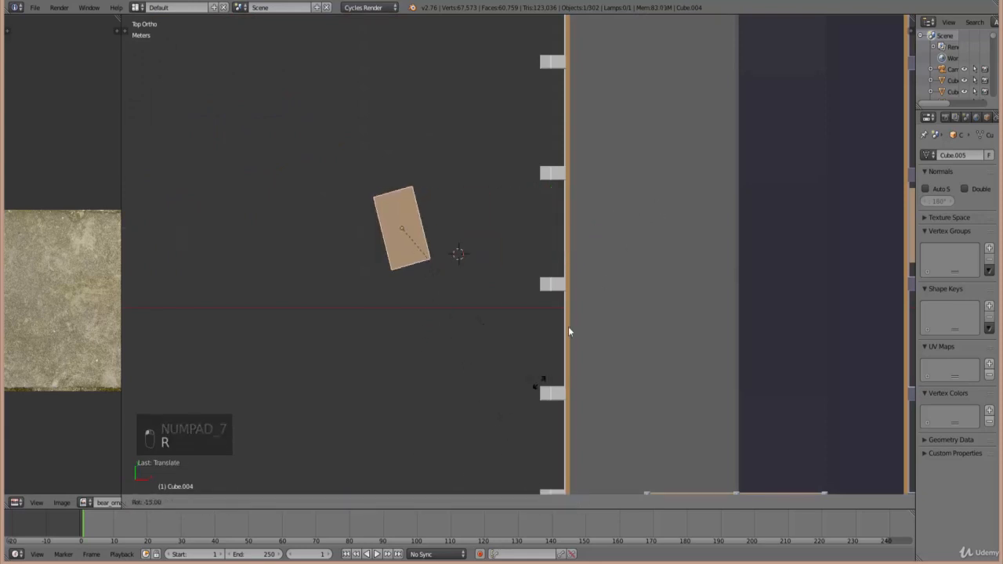
{"action": "left_click", "coordinate": [528, 164]}
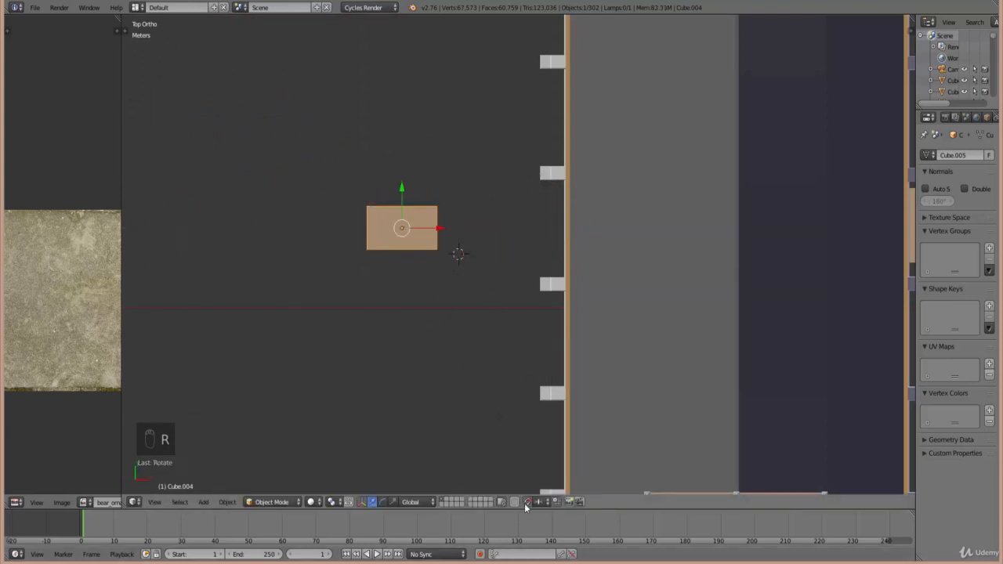
- Scale the block along the Y axis until its footprint is roughly square, and check it from the front
{"action": "key", "text": "s"}
{"action": "key", "text": "y"}
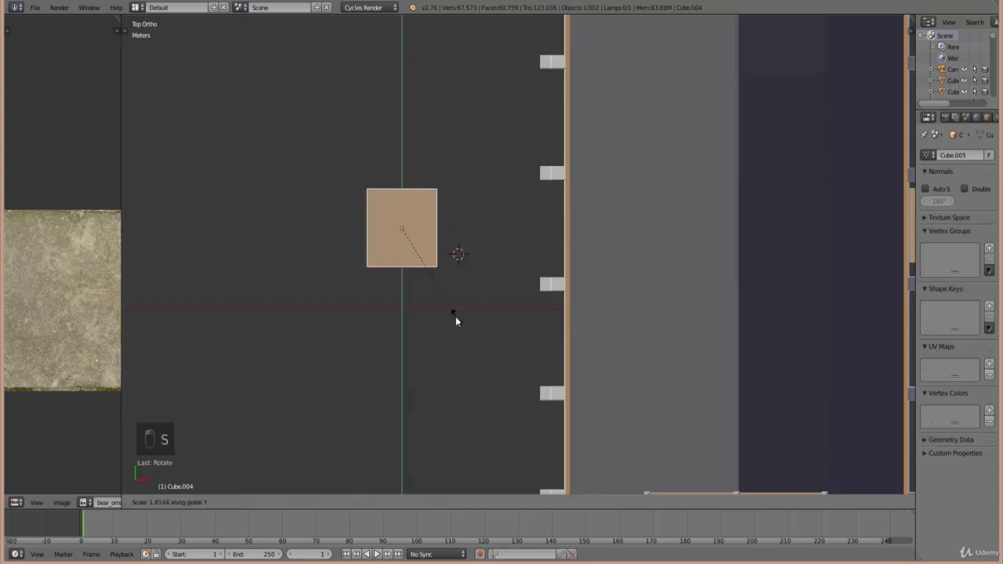
{"action": "left_click", "coordinate": [447, 310]}
{"action": "key", "text": "KP_1"}
{"action": "scroll", "coordinate": [441, 253], "scroll_direction": "down", "scroll_amount": 4, "text": "ctrl"}
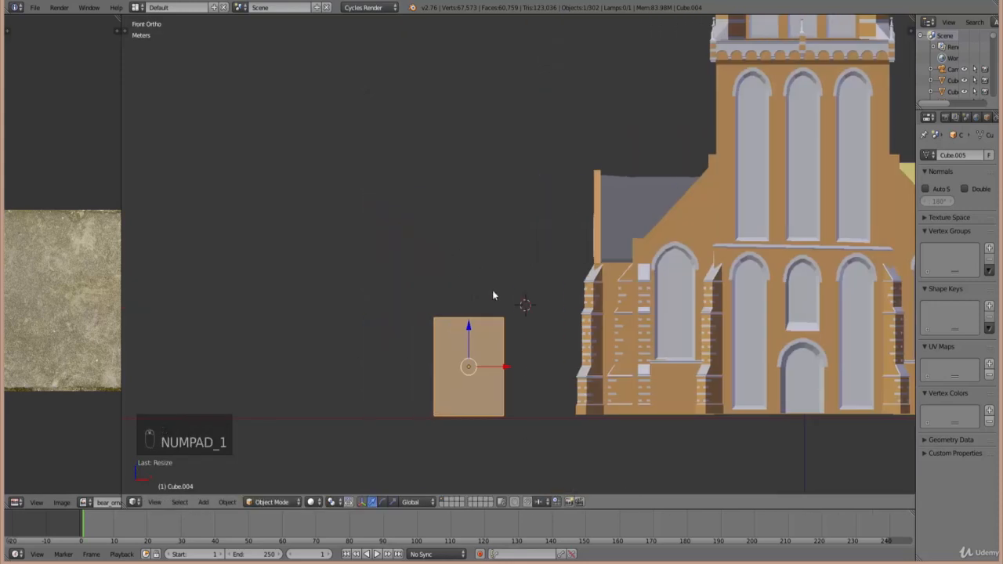
{"action": "scroll", "coordinate": [497, 328], "scroll_direction": "up", "scroll_amount": 3}
{"action": "scroll", "coordinate": [498, 304], "scroll_direction": "down", "scroll_amount": 3, "text": "shift"}
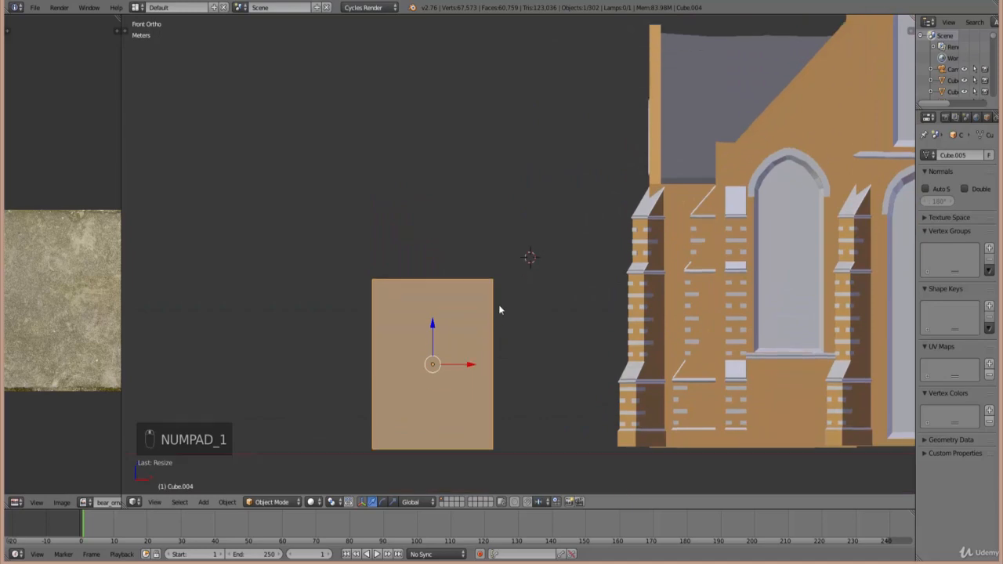
{"action": "scroll", "coordinate": [478, 291], "scroll_direction": "down", "scroll_amount": 3, "text": "ctrl"}
- Look through the church reference photos in Windows Photo Viewer, examining the side wall's arched doorway and the ornamental door photo
{"action": "mouse_move", "coordinate": [305, 558]}
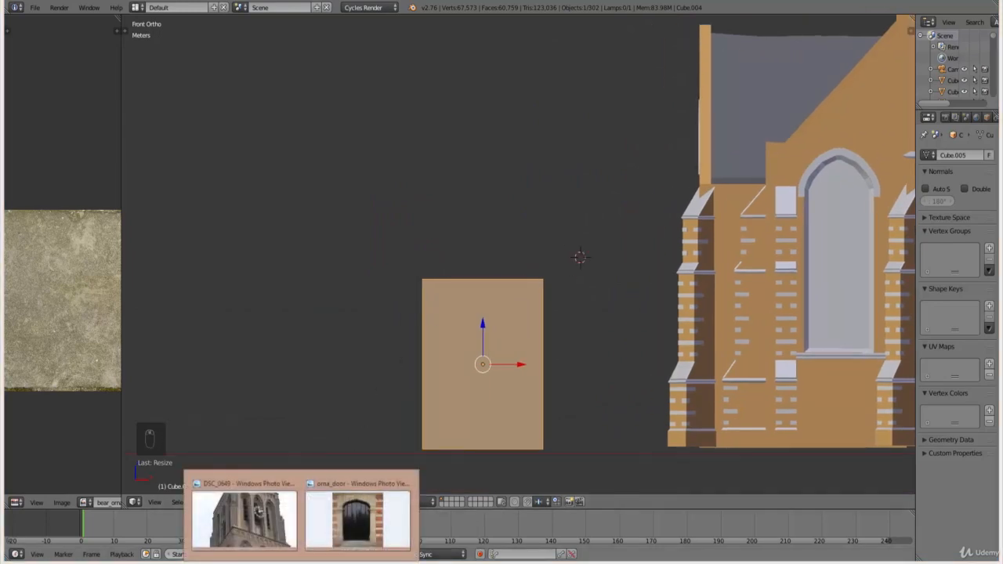
{"action": "left_click", "coordinate": [244, 517]}
{"action": "scroll", "coordinate": [449, 516], "scroll_direction": "down", "scroll_amount": 3}
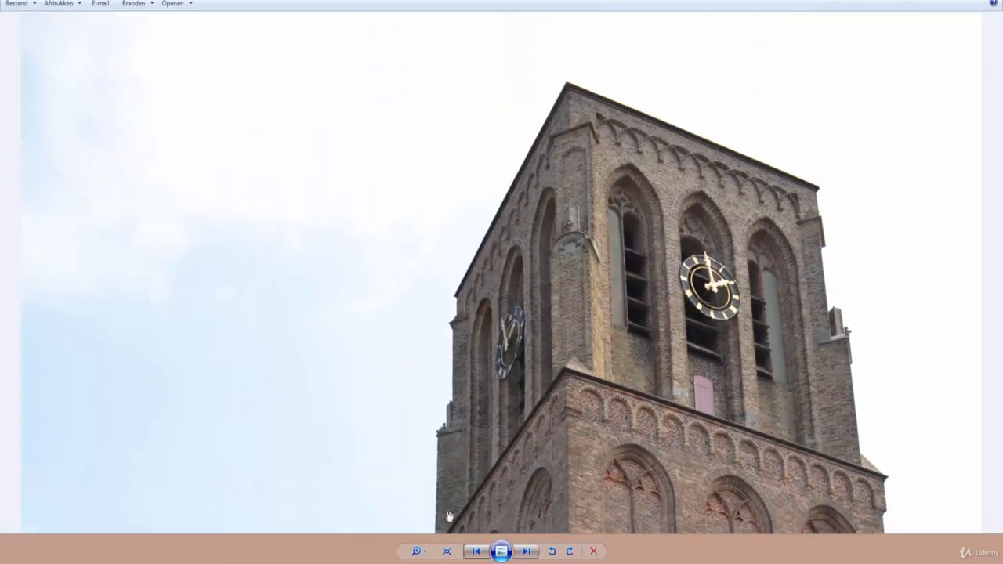
{"action": "left_click", "coordinate": [481, 554]}
{"action": "left_click", "coordinate": [481, 554]}
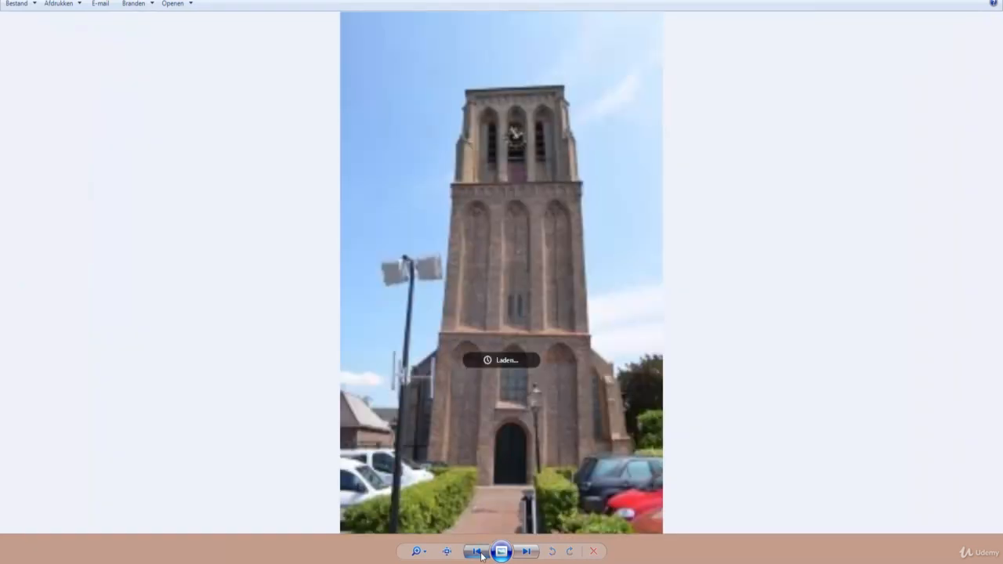
{"action": "left_click", "coordinate": [481, 554]}
{"action": "left_click", "coordinate": [481, 554]}
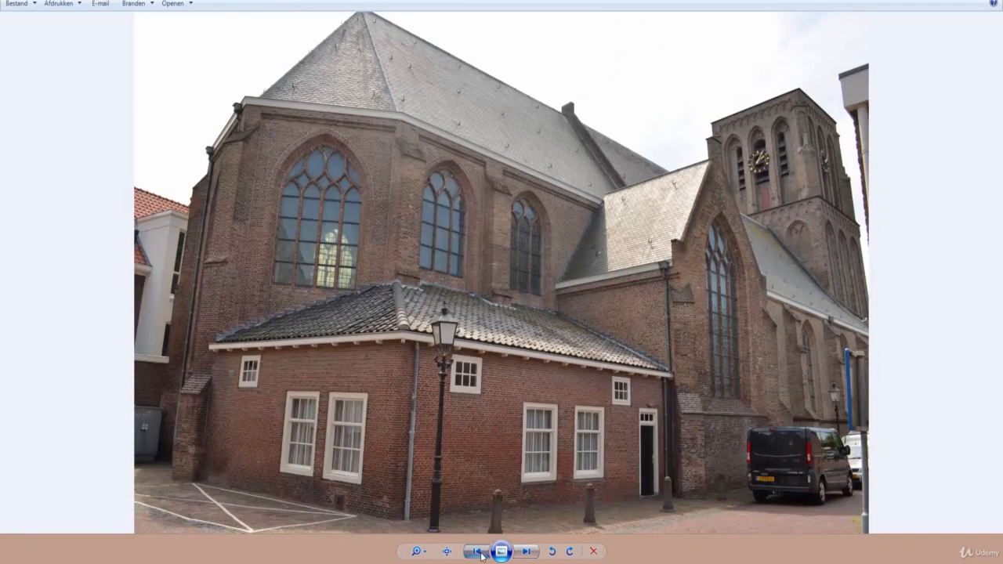
{"action": "left_click", "coordinate": [481, 554]}
{"action": "scroll", "coordinate": [352, 379], "scroll_direction": "up", "scroll_amount": 1}
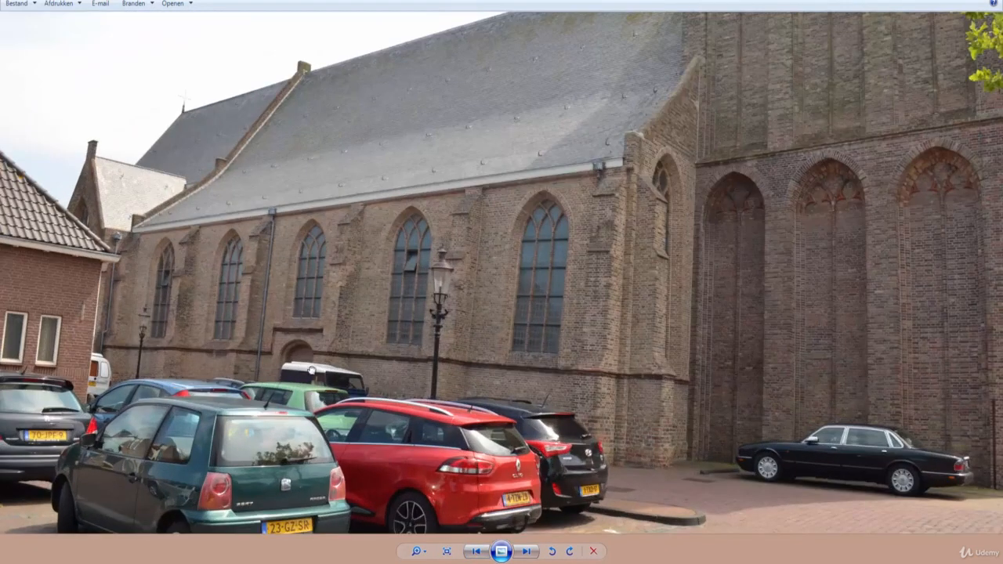
{"action": "scroll", "coordinate": [312, 371], "scroll_direction": "up", "scroll_amount": 2}
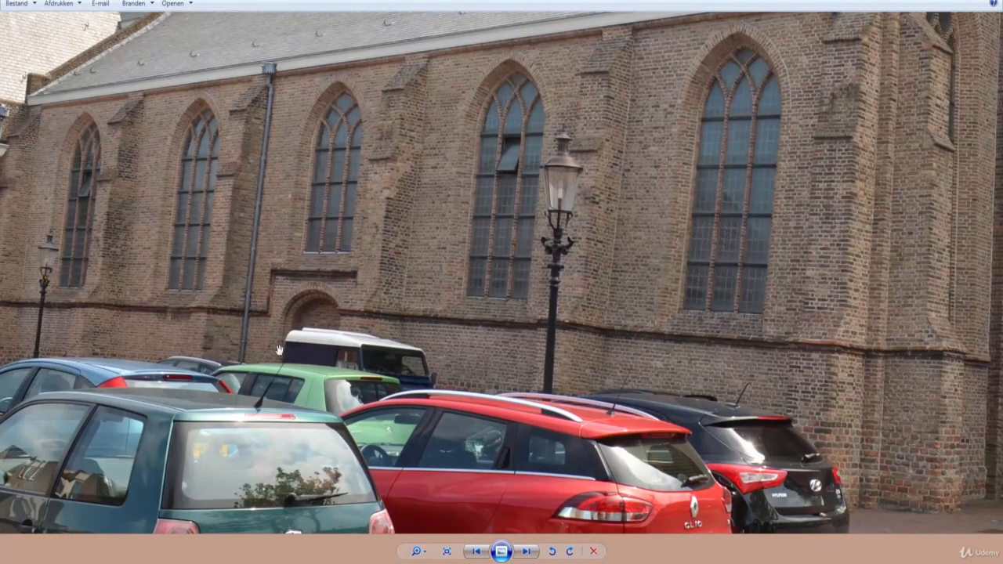
{"action": "scroll", "coordinate": [288, 268], "scroll_direction": "down", "scroll_amount": 1}
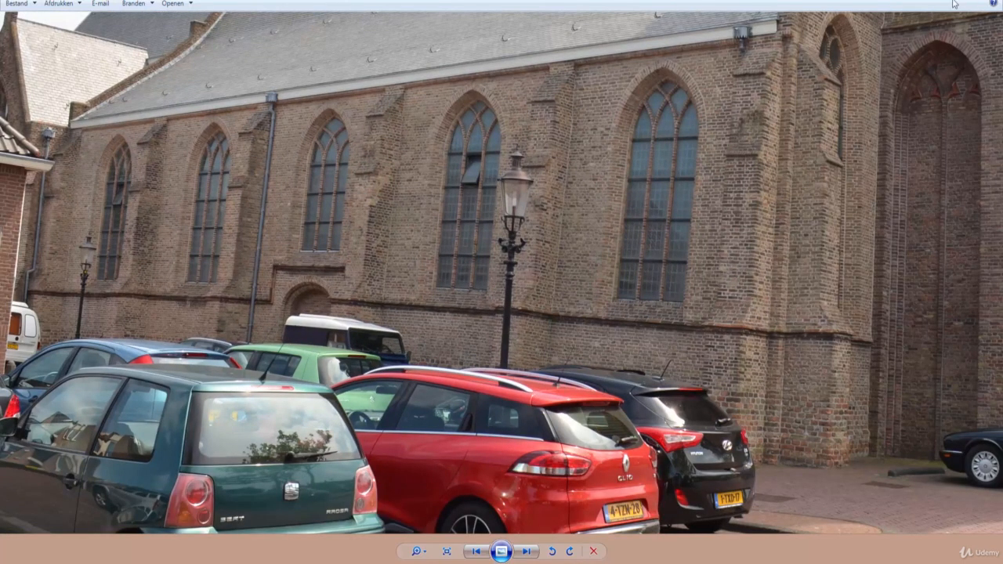
{"action": "left_click", "coordinate": [358, 519]}
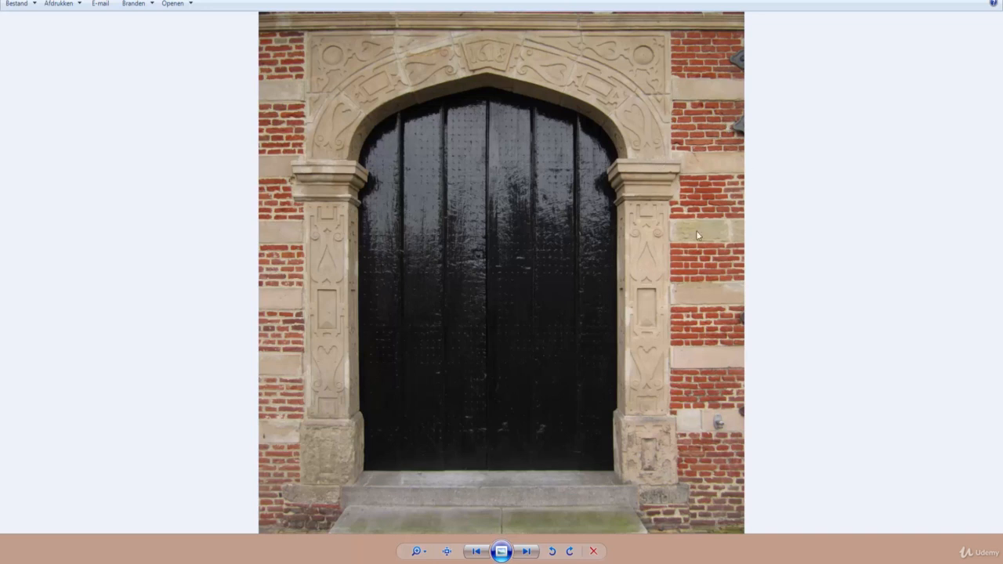
{"action": "key", "text": "Right"}
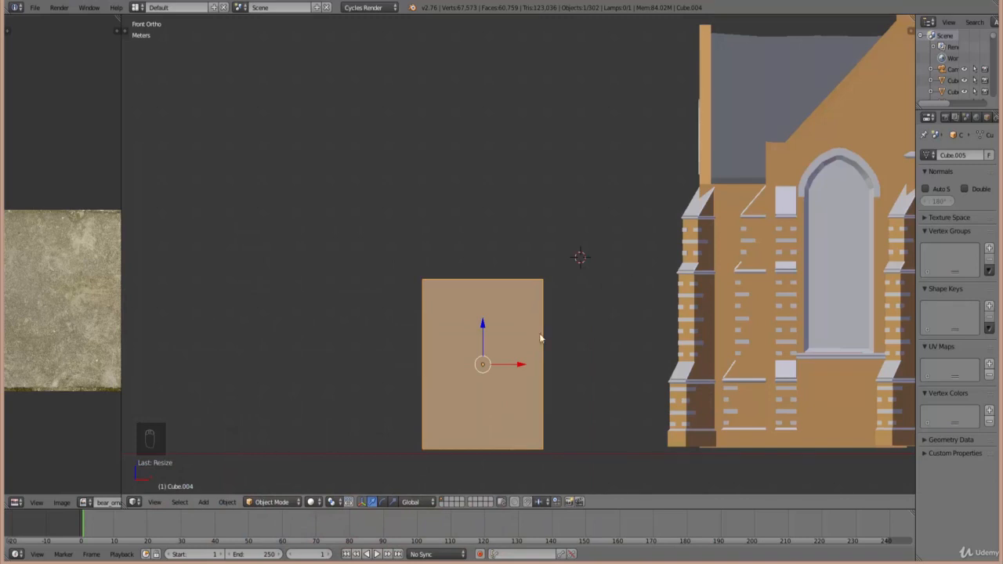
- Open the block's mesh for editing in wireframe display and select its top vertices
{"action": "key", "text": "Tab"}
{"action": "key", "text": "z"}
{"action": "key", "text": "b"}
{"action": "left_click_drag", "start_coordinate": [423, 264], "coordinate": [564, 305]}
{"action": "scroll", "coordinate": [564, 306], "scroll_direction": "up", "scroll_amount": 3}
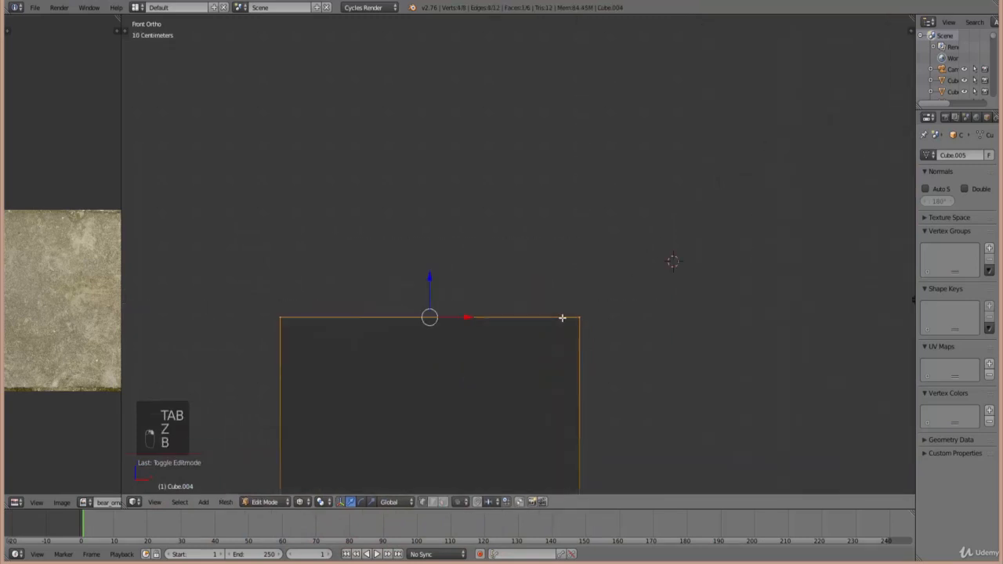
{"action": "key", "text": "e"}
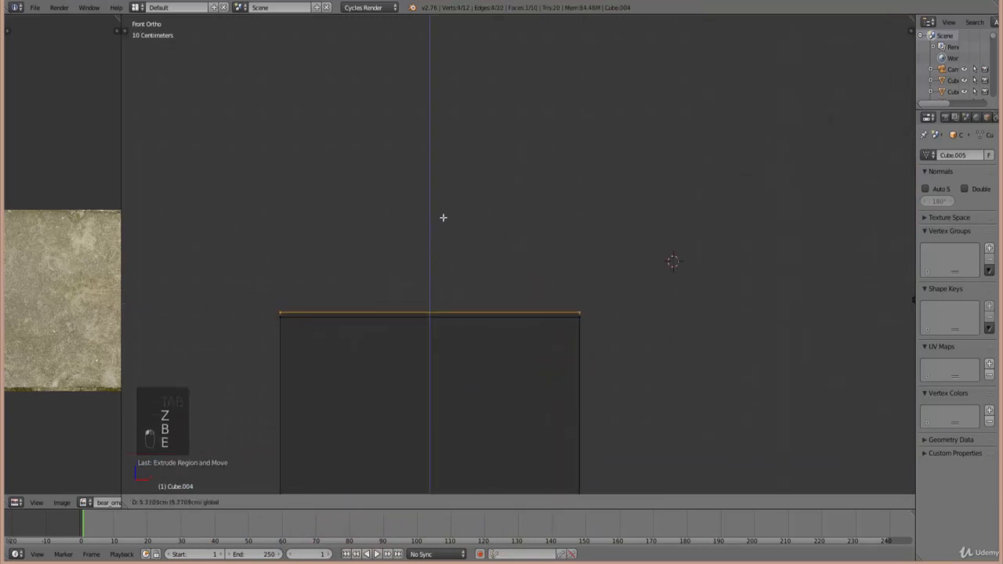
{"action": "left_click", "coordinate": [443, 217]}
{"action": "key", "text": "ctrl+z"}
{"action": "key", "text": "ctrl+z"}
{"action": "key", "text": "ctrl+z"}
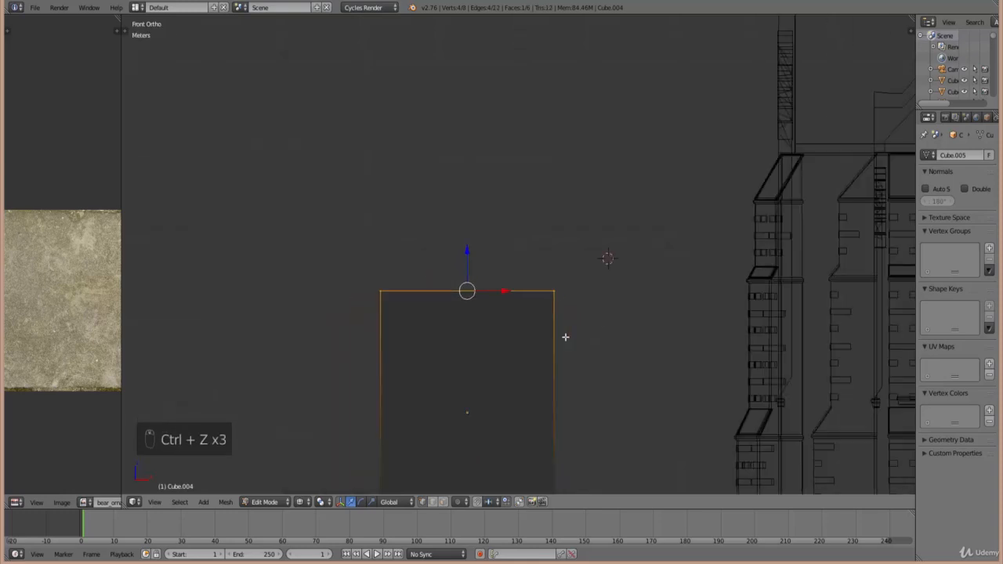
- Apply the block's object transform in Object Mode
{"action": "key", "text": "Tab"}
{"action": "key", "text": "ctrl+a"}
{"action": "left_click", "coordinate": [553, 343]}
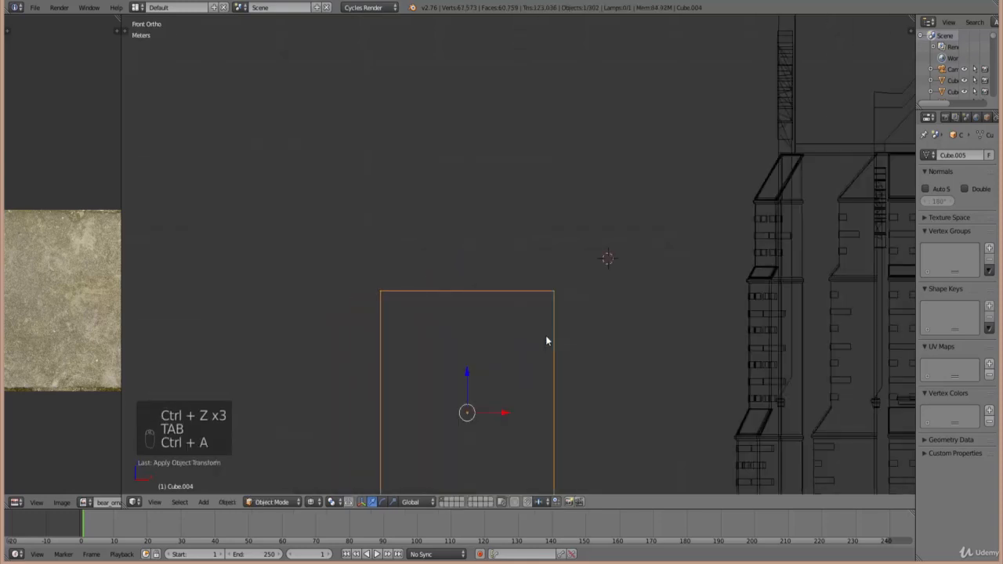
- Extrude the block's top face slightly upward and scale it outward by about 1.05 to form an overhanging ledge
{"action": "key", "text": "Tab"}
{"action": "scroll", "coordinate": [580, 310], "scroll_direction": "up", "scroll_amount": 3}
{"action": "key", "text": "e"}
{"action": "left_click", "coordinate": [576, 309]}
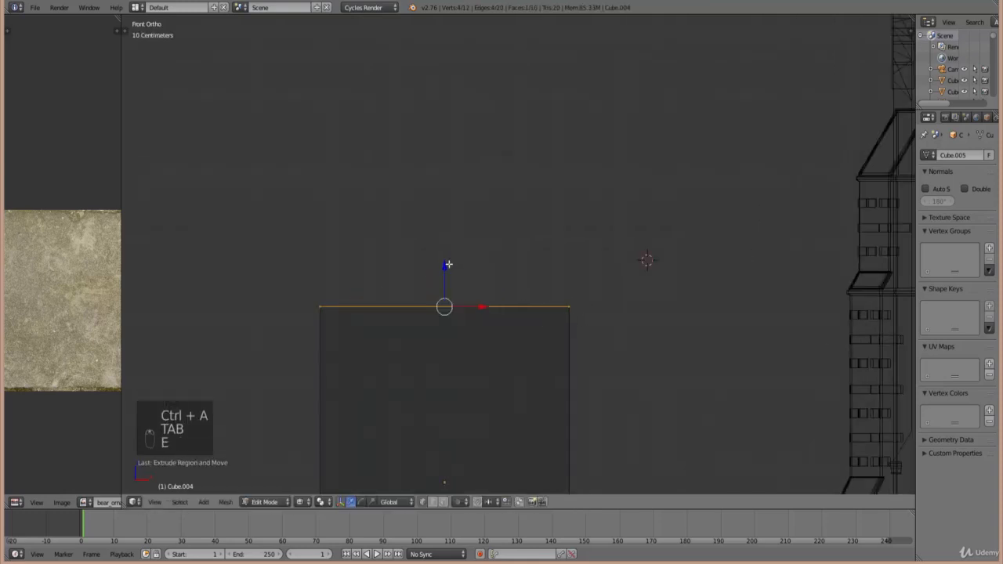
{"action": "left_click_drag", "start_coordinate": [443, 261], "coordinate": [456, 213]}
{"action": "key", "text": "s"}
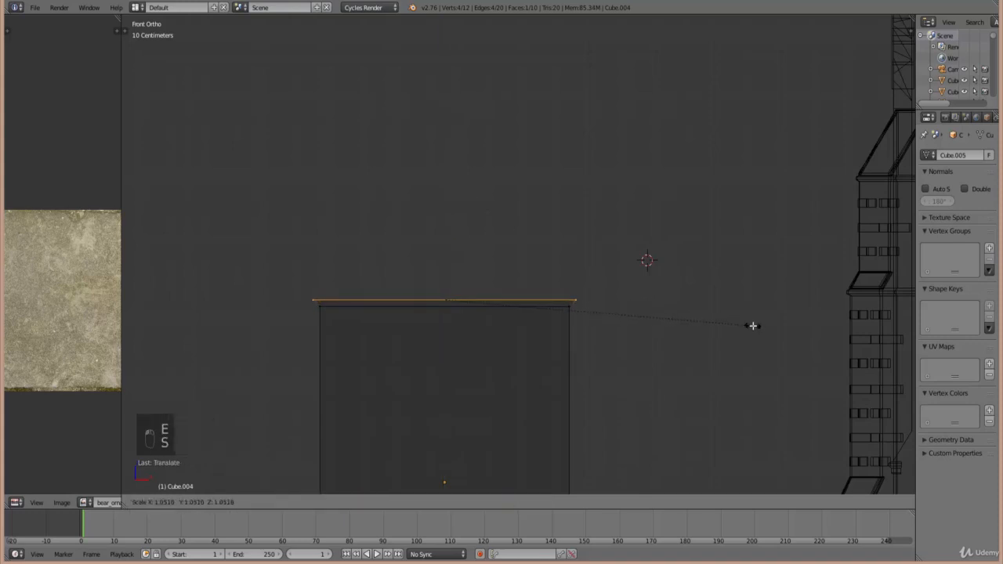
{"action": "left_click", "coordinate": [752, 326]}
- Extrude the ledge slightly upward twice and scale the uppermost face inward a little to bevel its edge
{"action": "key", "text": "e"}
{"action": "left_click", "coordinate": [449, 219]}
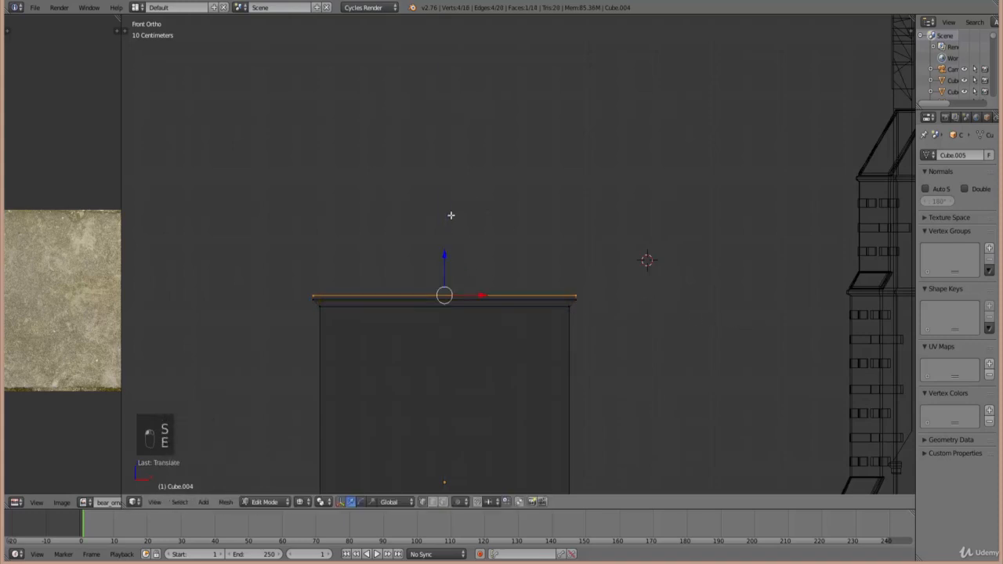
{"action": "key", "text": "e"}
{"action": "left_click", "coordinate": [453, 205]}
{"action": "key", "text": "s"}
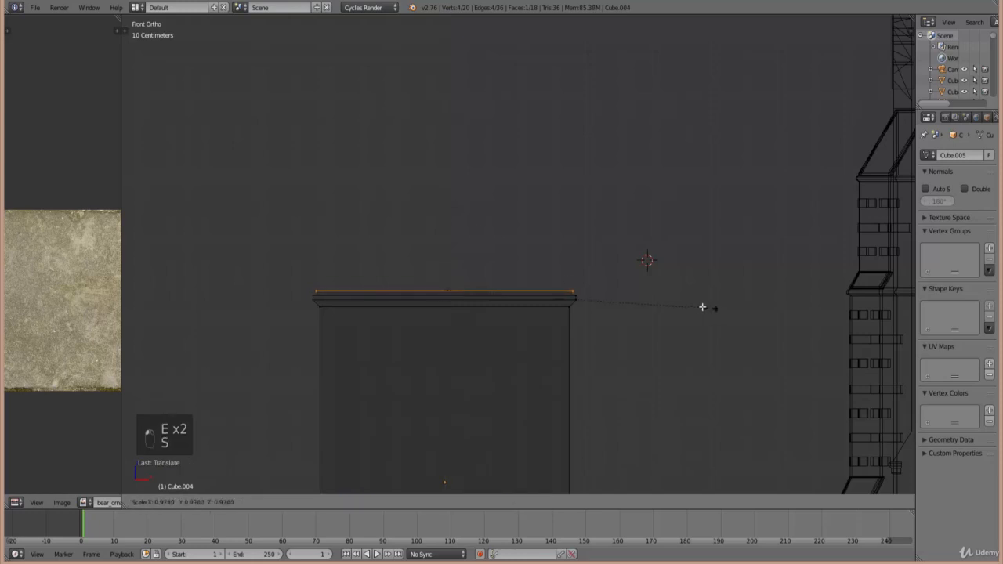
{"action": "left_click", "coordinate": [691, 306]}
- Select all the ledge's vertices and reduce the ledge's height slightly by scaling, keeping its width
{"action": "key", "text": "b"}
{"action": "left_click_drag", "start_coordinate": [608, 330], "coordinate": [210, 227]}
{"action": "scroll", "coordinate": [600, 298], "scroll_direction": "down", "scroll_amount": 5, "text": "shift"}
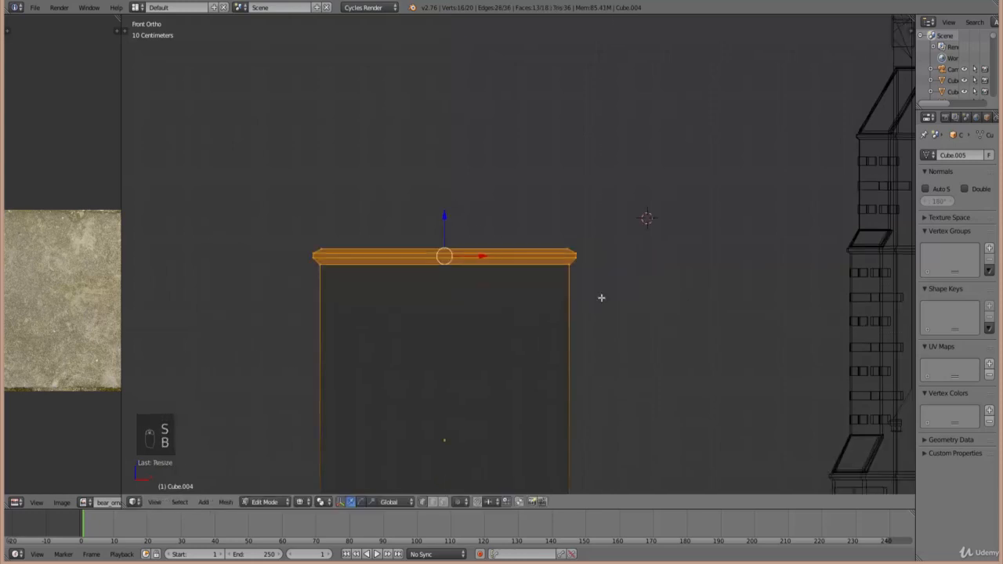
{"action": "scroll", "coordinate": [689, 301], "scroll_direction": "up", "scroll_amount": 3}
{"action": "key", "text": "s"}
{"action": "left_click", "coordinate": [620, 267]}
{"action": "scroll", "coordinate": [570, 219], "scroll_direction": "down", "scroll_amount": 3}
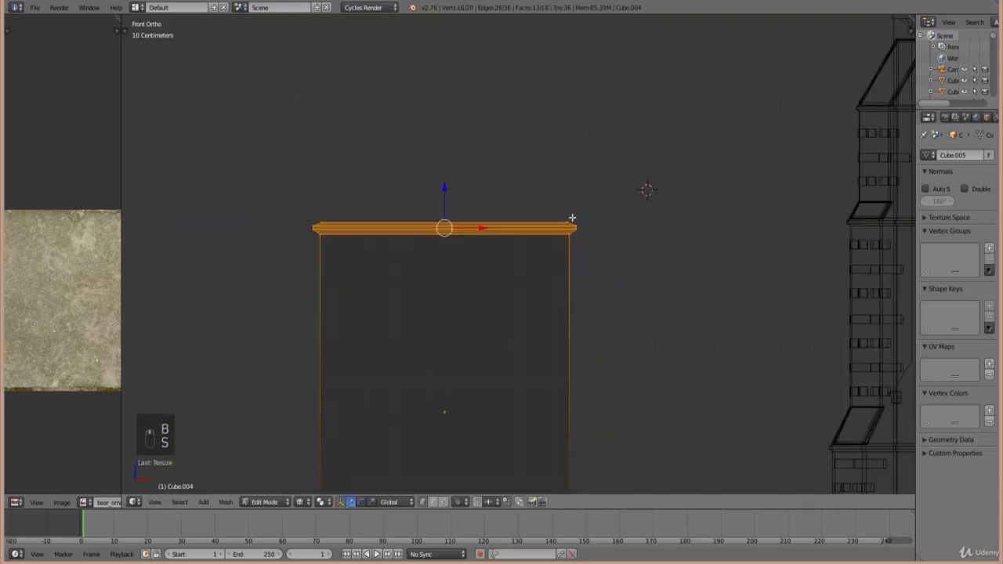
- Select the ledge's uppermost face and extrude it far upward as the roof section
{"action": "key", "text": "b"}
{"action": "left_click_drag", "start_coordinate": [569, 223], "coordinate": [263, 138]}
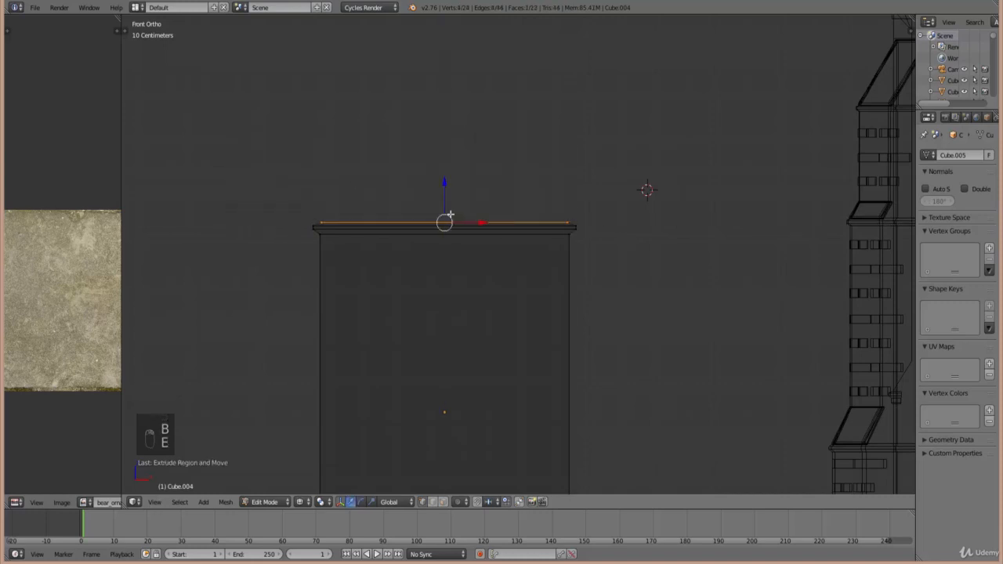
{"action": "left_click_drag", "start_coordinate": [439, 179], "coordinate": [442, 109]}
{"action": "left_click_drag", "start_coordinate": [444, 180], "coordinate": [445, 15]}
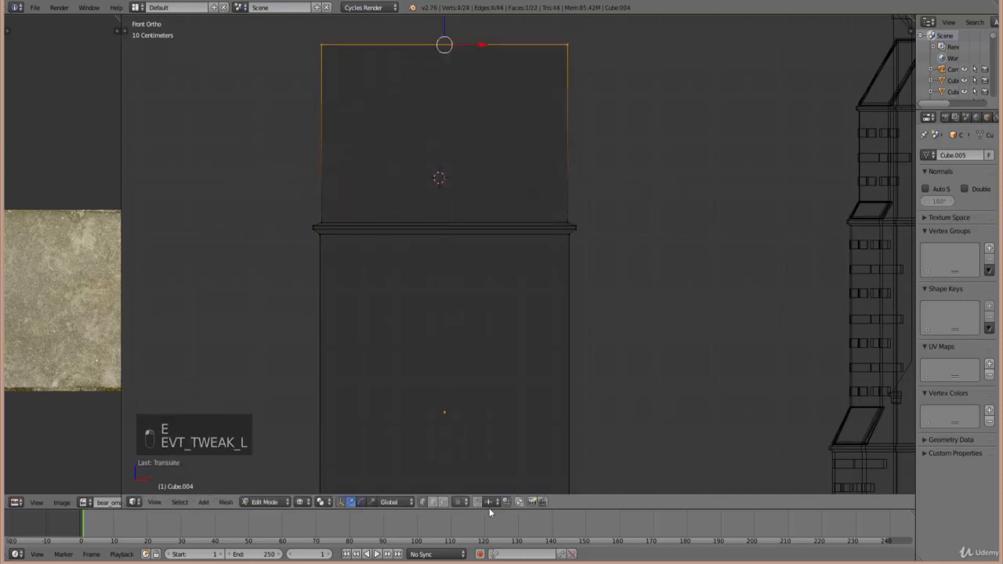
- Scale the roof section's uppermost face down to a near point to form a pyramid roof
{"action": "scroll", "coordinate": [517, 235], "scroll_direction": "down", "scroll_amount": 3}
{"action": "key", "text": "s"}
{"action": "left_click", "coordinate": [489, 142]}
{"action": "key", "text": "s"}
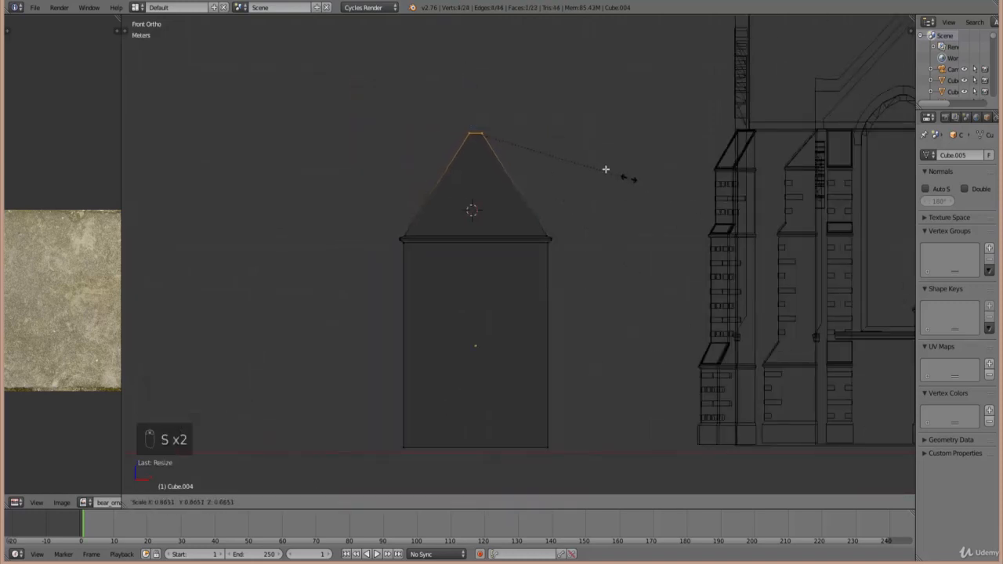
{"action": "left_click", "coordinate": [513, 140]}
- Move the roof's apex toward the structure's back edge, leave mesh editing and switch to solid shading
{"action": "key", "text": "KP_7"}
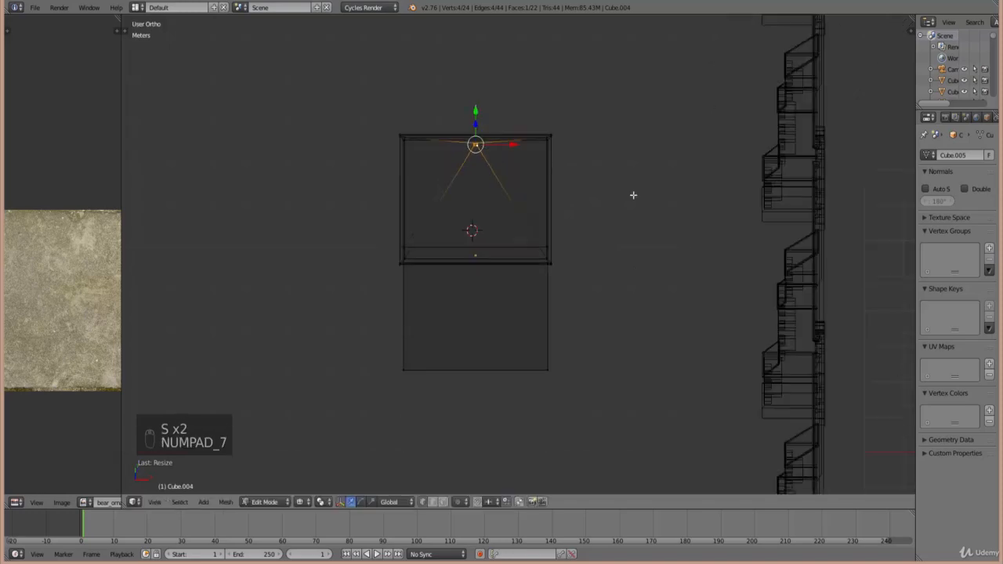
{"action": "left_click_drag", "start_coordinate": [473, 157], "coordinate": [473, 81]}
{"action": "middle_click_drag", "start_coordinate": [507, 179], "coordinate": [596, 228]}
{"action": "key", "text": "Tab"}
{"action": "key", "text": "z"}
{"action": "scroll", "coordinate": [537, 323], "scroll_direction": "up", "scroll_amount": 5}
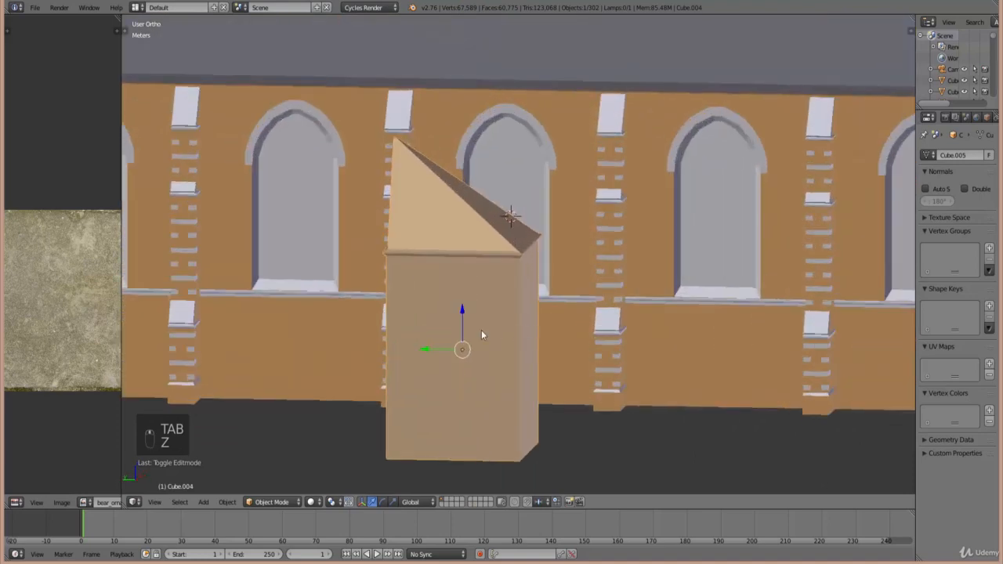
- Raise the roof's apex in Edit Mode to make the roof steeper
{"action": "key", "text": "Tab"}
{"action": "left_click_drag", "start_coordinate": [391, 110], "coordinate": [405, 58]}
{"action": "key", "text": "Tab"}
{"action": "scroll", "coordinate": [590, 275], "scroll_direction": "down", "scroll_amount": 3}
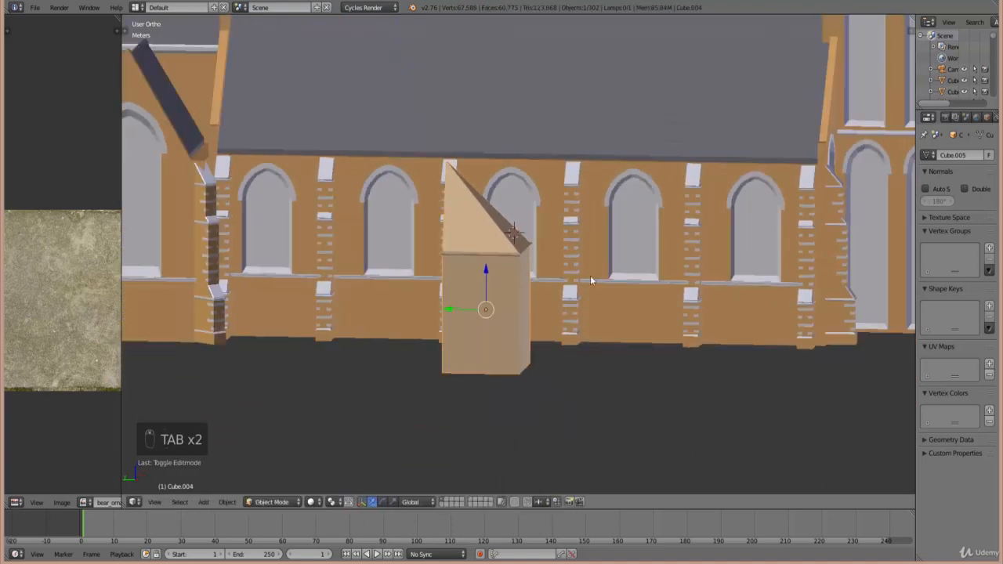
{"action": "middle_click_drag", "start_coordinate": [590, 275], "coordinate": [481, 268]}
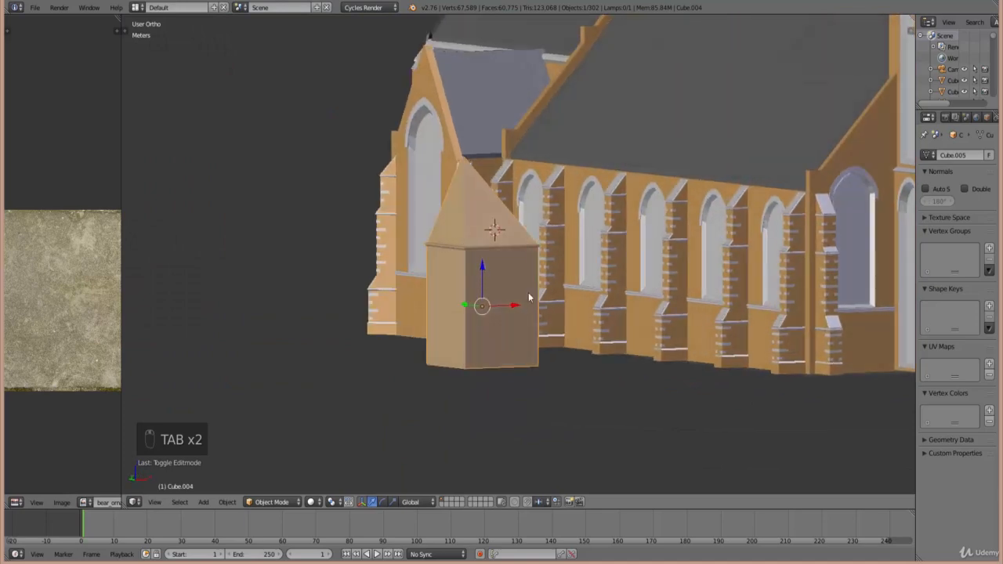
- Widen the whole structure along the X axis by a factor of about 1.25
{"action": "key", "text": "KP_1"}
{"action": "scroll", "coordinate": [580, 347], "scroll_direction": "up", "scroll_amount": 3}
{"action": "scroll", "coordinate": [568, 331], "scroll_direction": "down", "scroll_amount": 1}
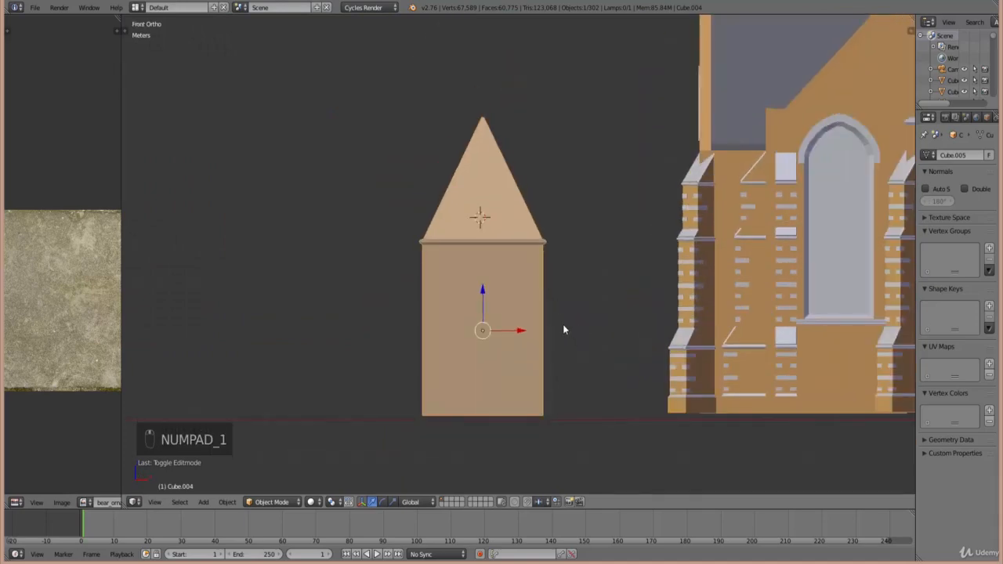
{"action": "key", "text": "s"}
{"action": "key", "text": "x"}
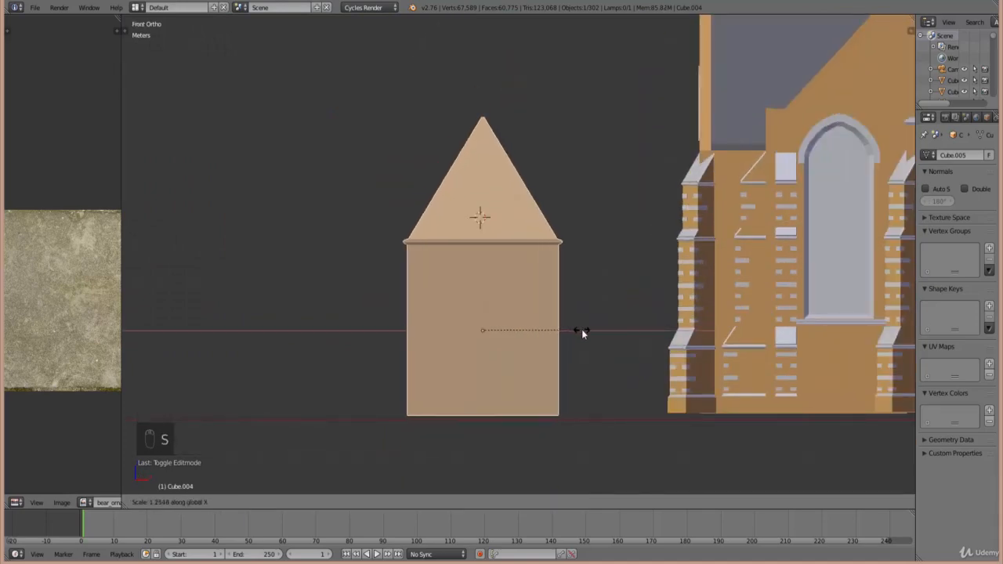
{"action": "left_click", "coordinate": [581, 329]}
{"action": "middle_click_drag", "start_coordinate": [582, 329], "coordinate": [616, 323]}
{"action": "key", "text": "KP_1"}
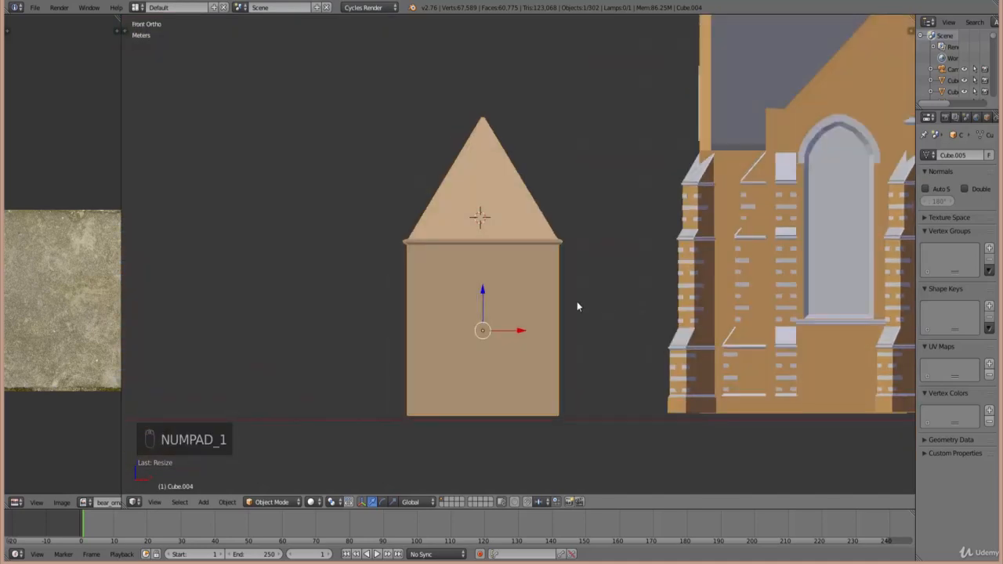
- Select all the church objects in wireframe display and hide them, leaving only the small structure visible
{"action": "scroll", "coordinate": [577, 303], "scroll_direction": "down", "scroll_amount": 6}
{"action": "scroll", "coordinate": [602, 304], "scroll_direction": "up", "scroll_amount": 5, "text": "ctrl"}
{"action": "scroll", "coordinate": [604, 303], "scroll_direction": "up", "scroll_amount": 7, "text": "shift"}
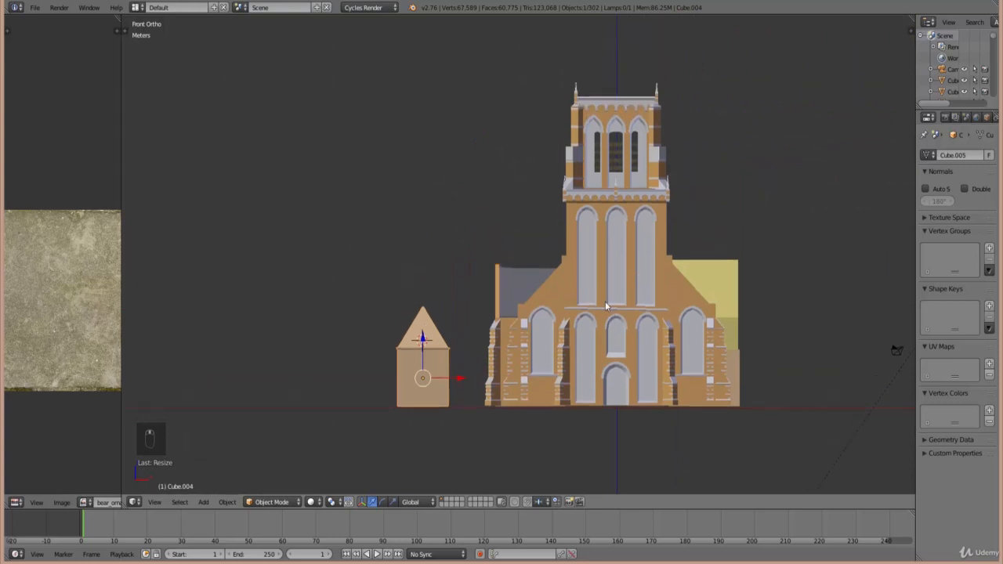
{"action": "right_click", "coordinate": [605, 307]}
{"action": "key", "text": "z"}
{"action": "left_click_drag", "start_coordinate": [783, 403], "coordinate": [484, 69]}
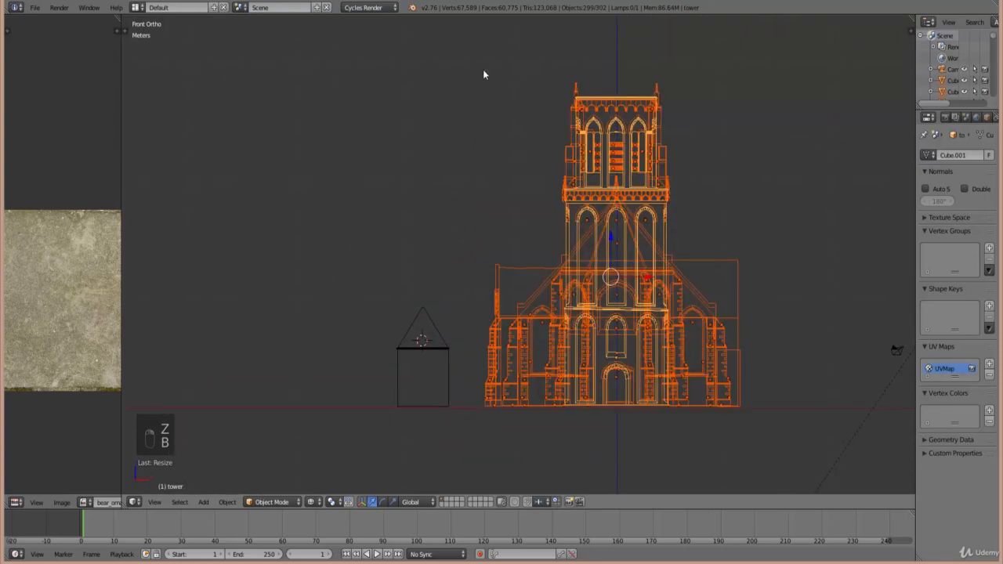
{"action": "key", "text": "h"}
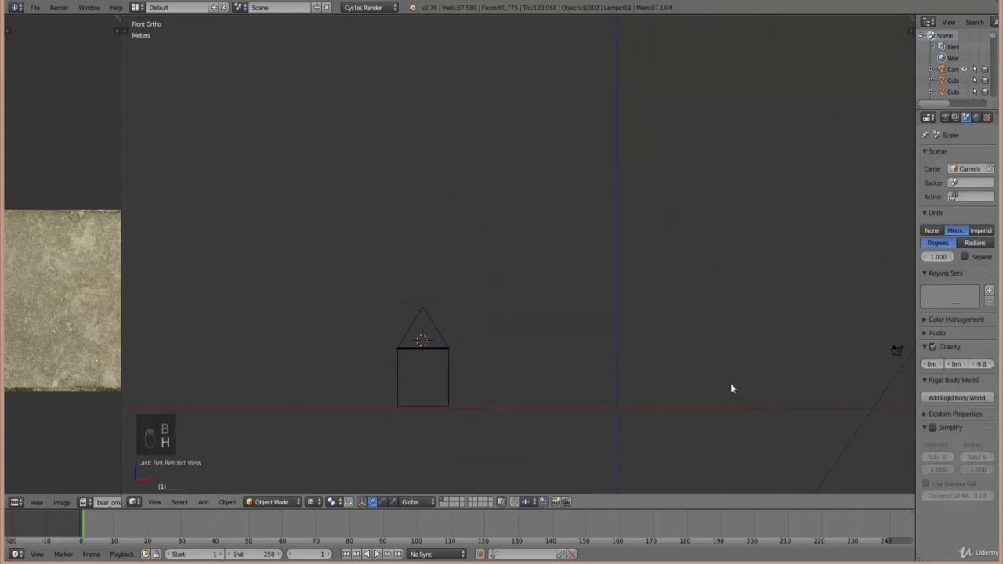
- Enable background images in the viewport and load orna_door.png from the doors texture folder as the reference
{"action": "key", "text": "n"}
{"action": "scroll", "coordinate": [860, 420], "scroll_direction": "down", "scroll_amount": 10}
{"action": "scroll", "coordinate": [842, 223], "scroll_direction": "up", "scroll_amount": 5}
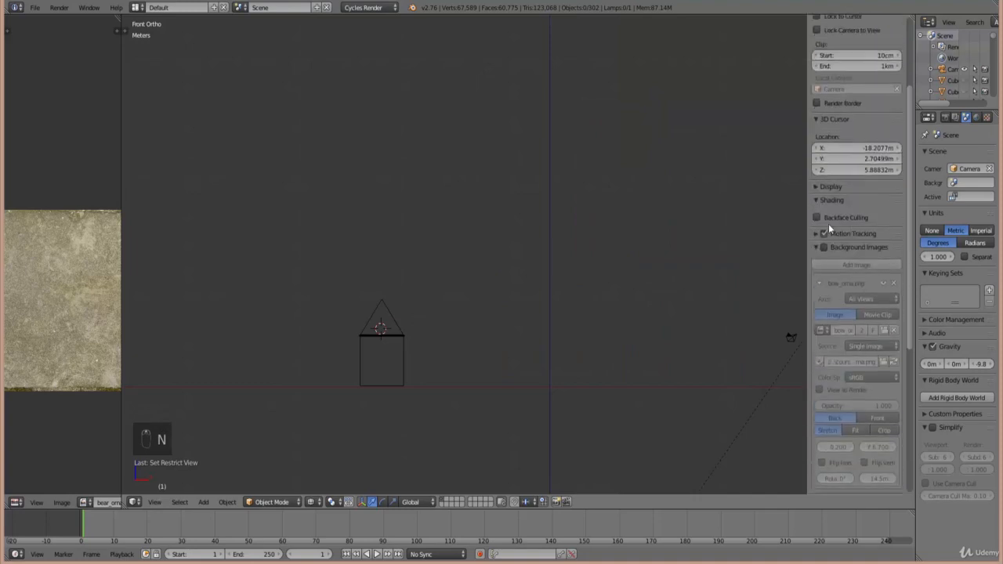
{"action": "left_click", "coordinate": [823, 247]}
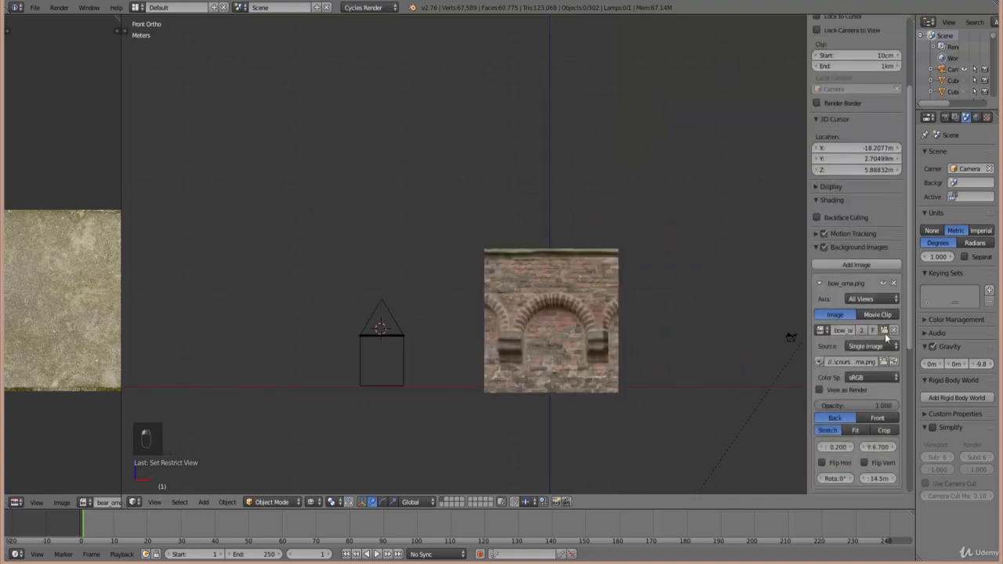
{"action": "left_click", "coordinate": [884, 331]}
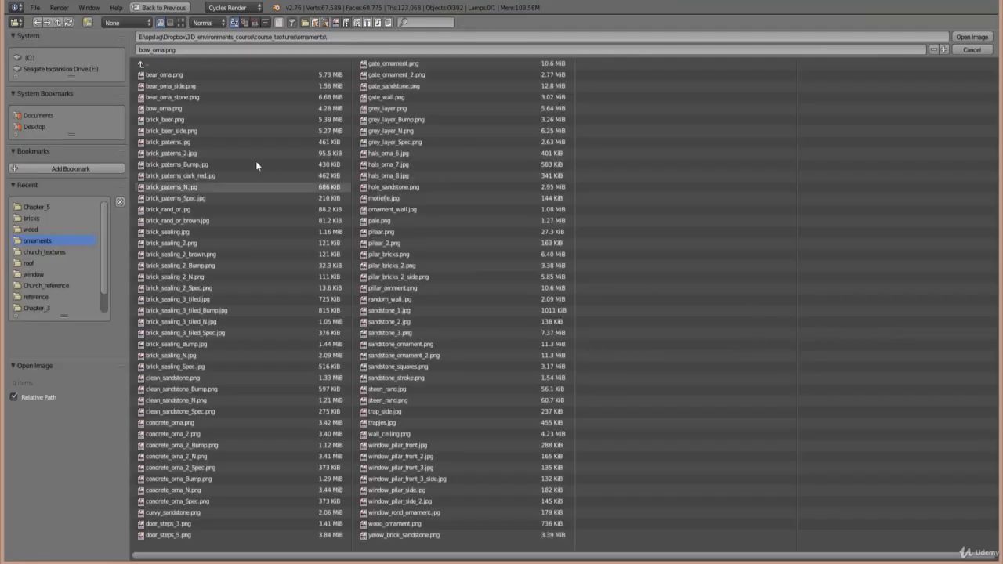
{"action": "left_click", "coordinate": [42, 219]}
{"action": "left_click", "coordinate": [157, 63]}
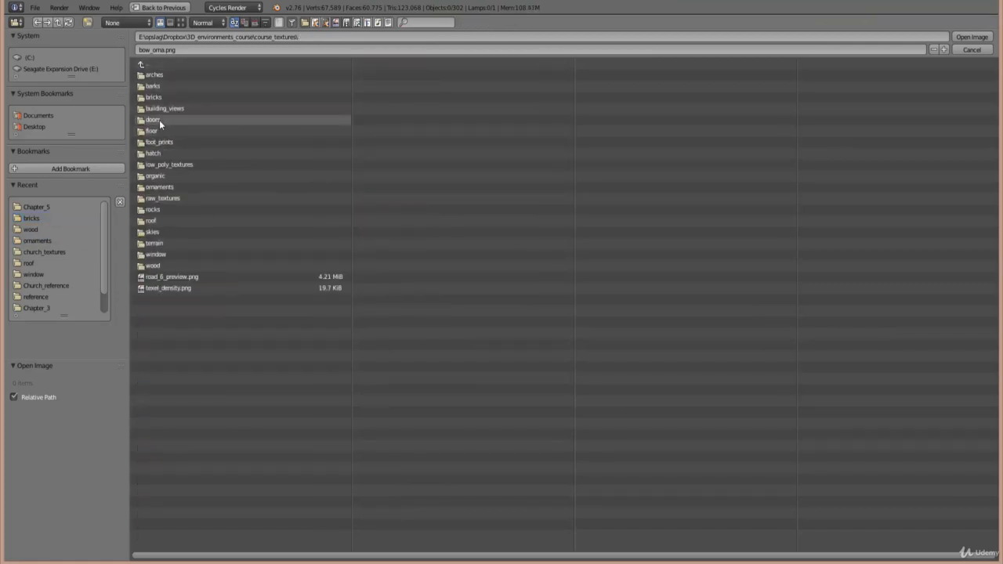
{"action": "left_click", "coordinate": [159, 120]}
{"action": "left_click", "coordinate": [180, 22]}
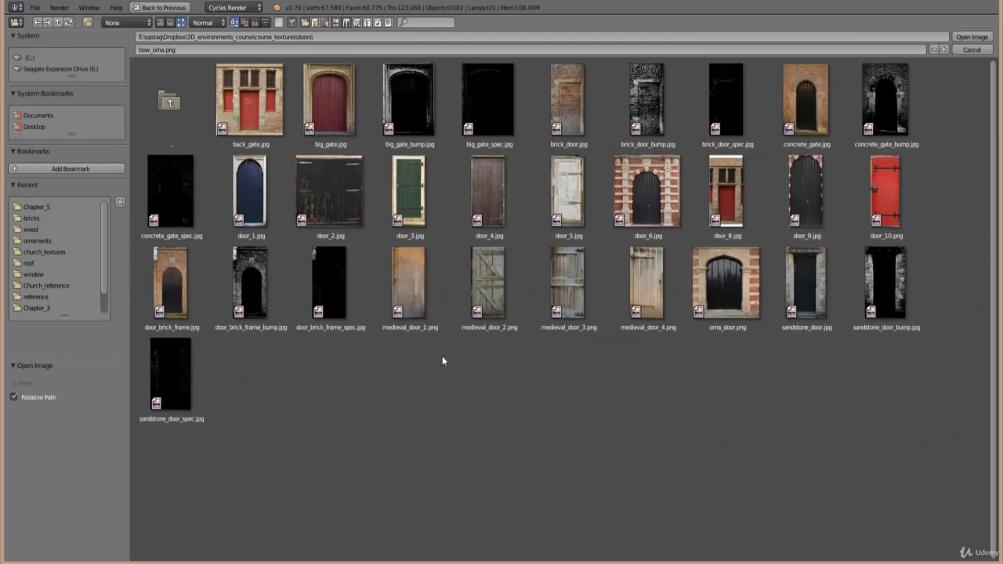
{"action": "left_click", "coordinate": [725, 283]}
{"action": "left_click", "coordinate": [971, 37]}
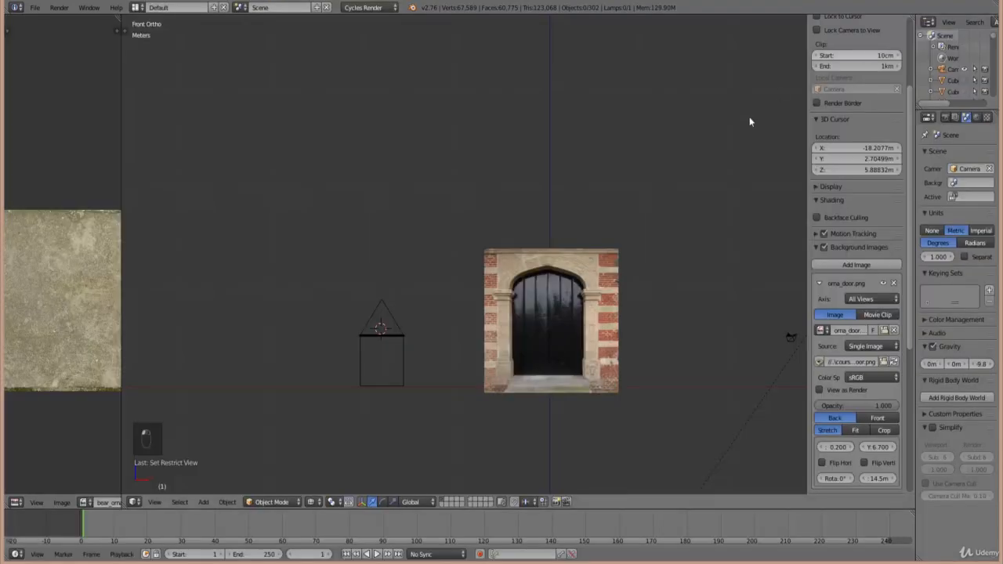
- Examine the arch, pillars and pillar bases of the stone door frame in the reference image
{"action": "scroll", "coordinate": [566, 301], "scroll_direction": "down", "scroll_amount": 3, "text": "shift"}
{"action": "scroll", "coordinate": [562, 301], "scroll_direction": "up", "scroll_amount": 6}
{"action": "scroll", "coordinate": [558, 303], "scroll_direction": "up", "scroll_amount": 6, "text": "ctrl"}
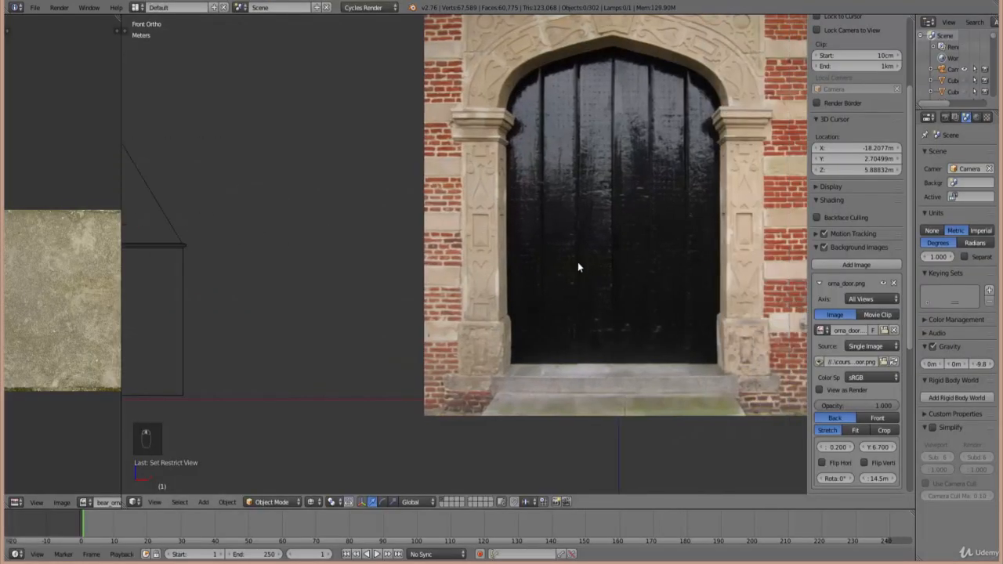
{"action": "scroll", "coordinate": [577, 263], "scroll_direction": "down", "scroll_amount": 3}
{"action": "scroll", "coordinate": [555, 285], "scroll_direction": "up", "scroll_amount": 4, "text": "shift"}
{"action": "scroll", "coordinate": [550, 201], "scroll_direction": "up", "scroll_amount": 2}
{"action": "scroll", "coordinate": [564, 264], "scroll_direction": "up", "scroll_amount": 2, "text": "ctrl"}
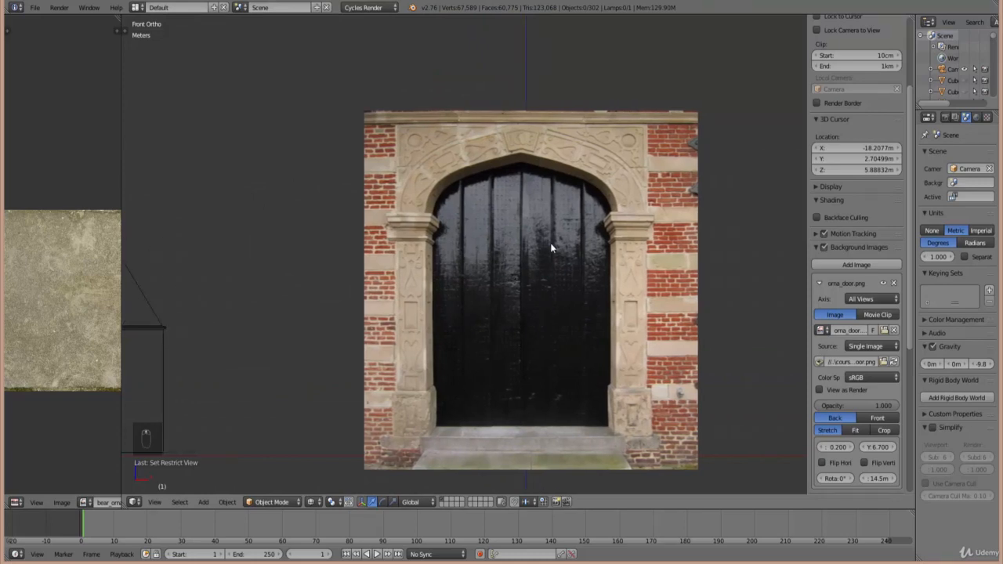
{"action": "scroll", "coordinate": [370, 340], "scroll_direction": "up", "scroll_amount": 2}
{"action": "scroll", "coordinate": [370, 340], "scroll_direction": "down", "scroll_amount": 2, "text": "shift"}
{"action": "scroll", "coordinate": [369, 340], "scroll_direction": "up", "scroll_amount": 1}
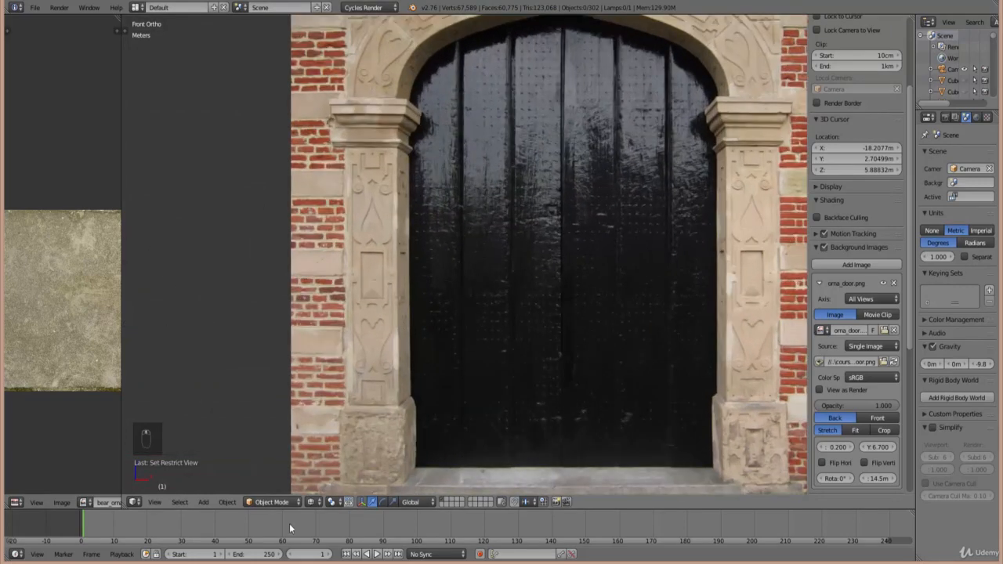
- Add a cube mesh and move it onto the base of the door's left pillar in the reference image
{"action": "left_click", "coordinate": [204, 501]}
{"action": "mouse_move", "coordinate": [223, 488]}
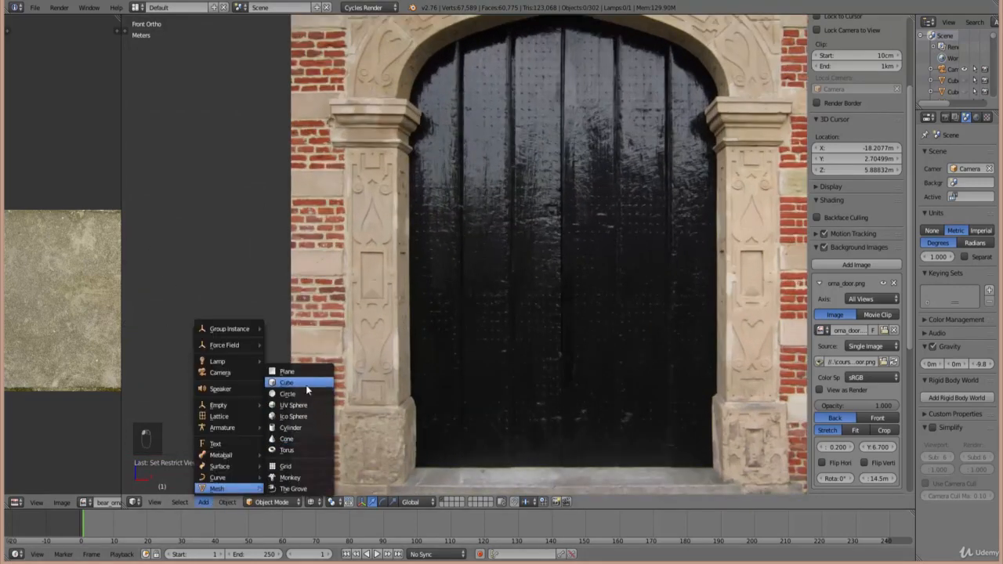
{"action": "left_click", "coordinate": [305, 385]}
{"action": "scroll", "coordinate": [653, 273], "scroll_direction": "down", "scroll_amount": 5}
{"action": "key", "text": "g"}
{"action": "left_click", "coordinate": [773, 316]}
{"action": "key", "text": "g"}
{"action": "left_click", "coordinate": [612, 351]}
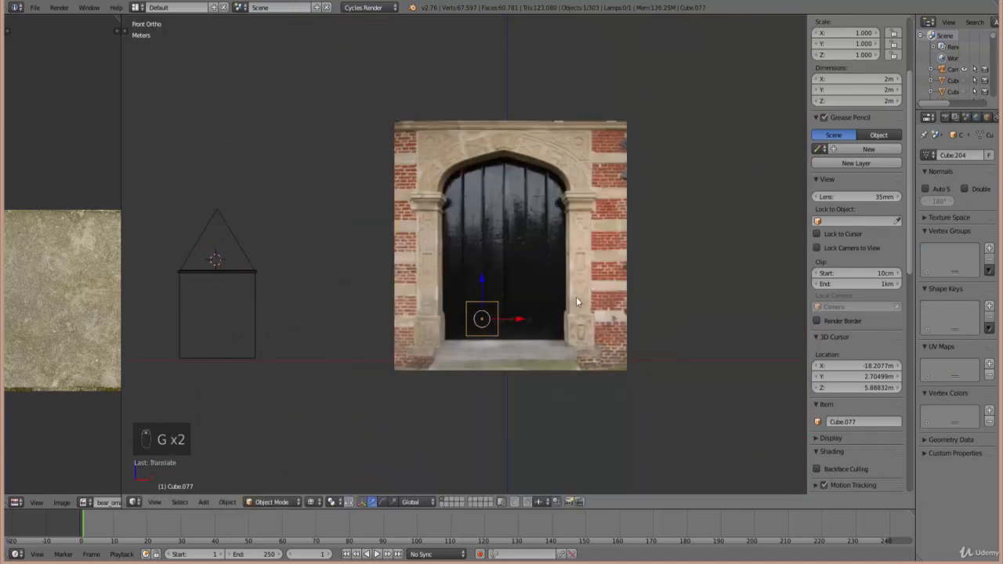
{"action": "scroll", "coordinate": [576, 298], "scroll_direction": "up", "scroll_amount": 4}
{"action": "key", "text": "g"}
{"action": "left_click", "coordinate": [463, 327]}
{"action": "scroll", "coordinate": [468, 327], "scroll_direction": "up", "scroll_amount": 3}
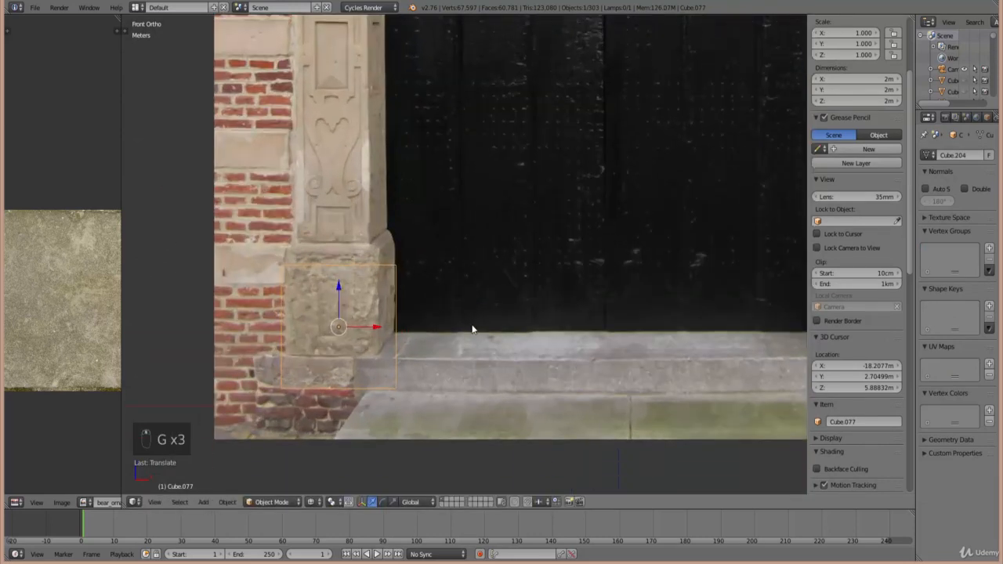
{"action": "scroll", "coordinate": [473, 329], "scroll_direction": "up", "scroll_amount": 3}
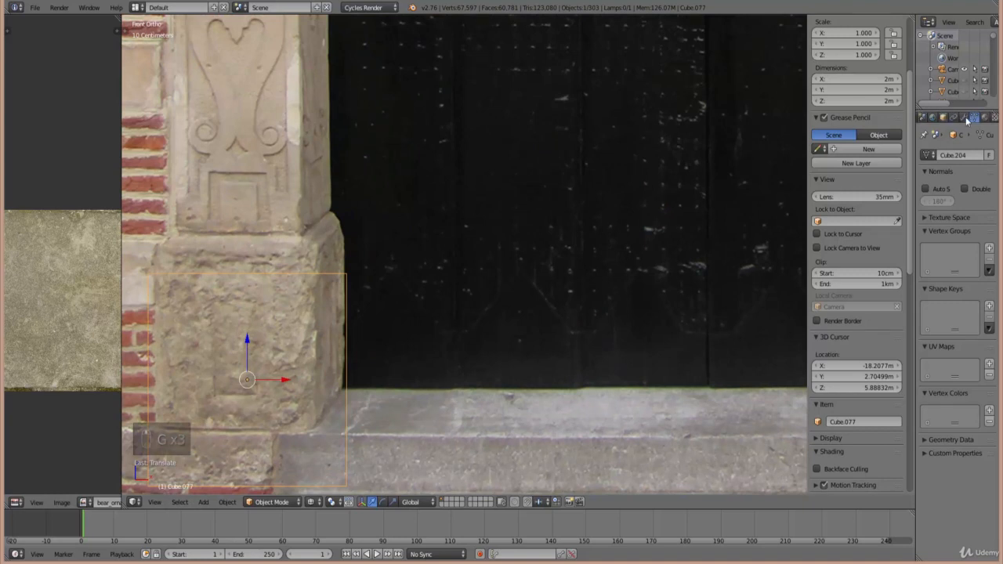
- Add a Mirror modifier to the cube and move the cube along X to the middle of the doorway
{"action": "left_click", "coordinate": [940, 117]}
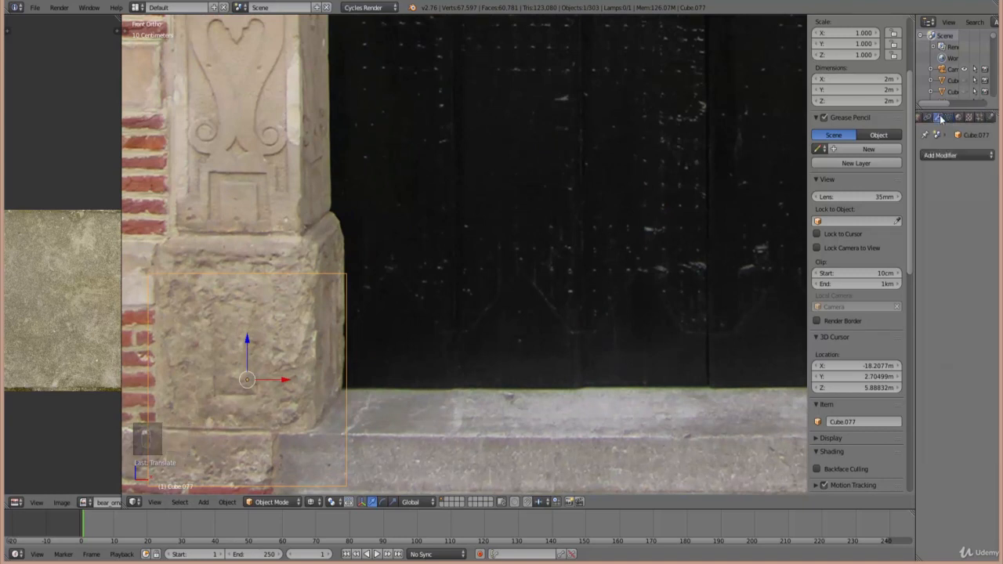
{"action": "left_click", "coordinate": [948, 157]}
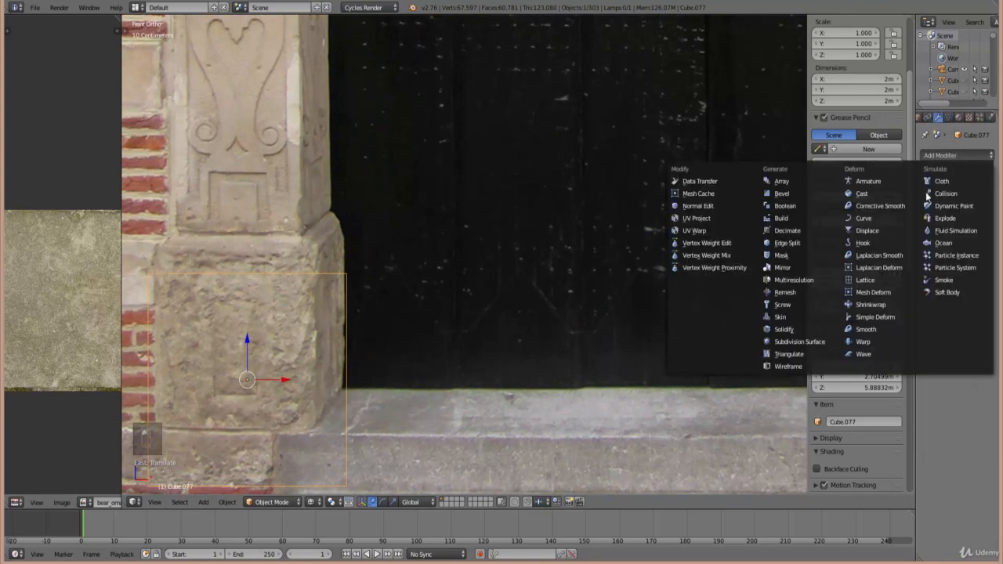
{"action": "left_click", "coordinate": [785, 274]}
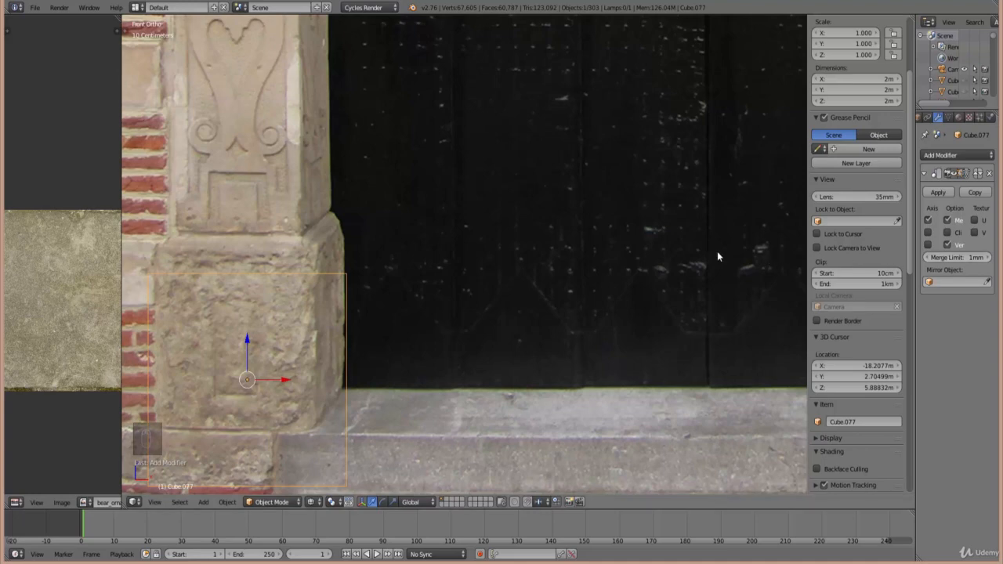
{"action": "key", "text": "n"}
{"action": "scroll", "coordinate": [556, 293], "scroll_direction": "down", "scroll_amount": 4}
{"action": "left_click_drag", "start_coordinate": [457, 316], "coordinate": [675, 315]}
{"action": "scroll", "coordinate": [652, 298], "scroll_direction": "down", "scroll_amount": 2}
- Move the cube's mesh in Edit Mode onto the left pillar base and shift the object slightly left to align the mirrored pair
{"action": "key", "text": "Tab"}
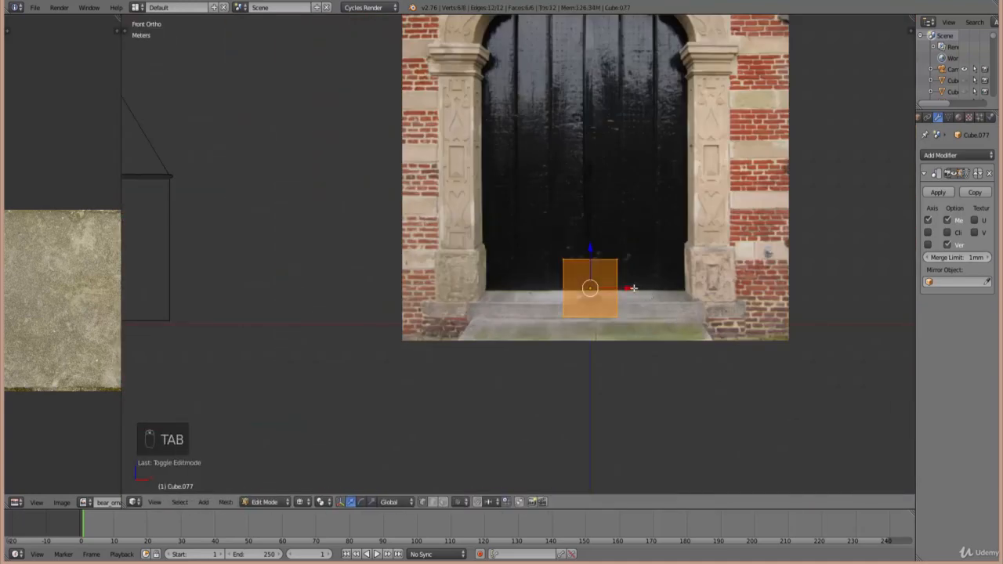
{"action": "left_click_drag", "start_coordinate": [633, 288], "coordinate": [499, 303]}
{"action": "scroll", "coordinate": [494, 310], "scroll_direction": "up", "scroll_amount": 3}
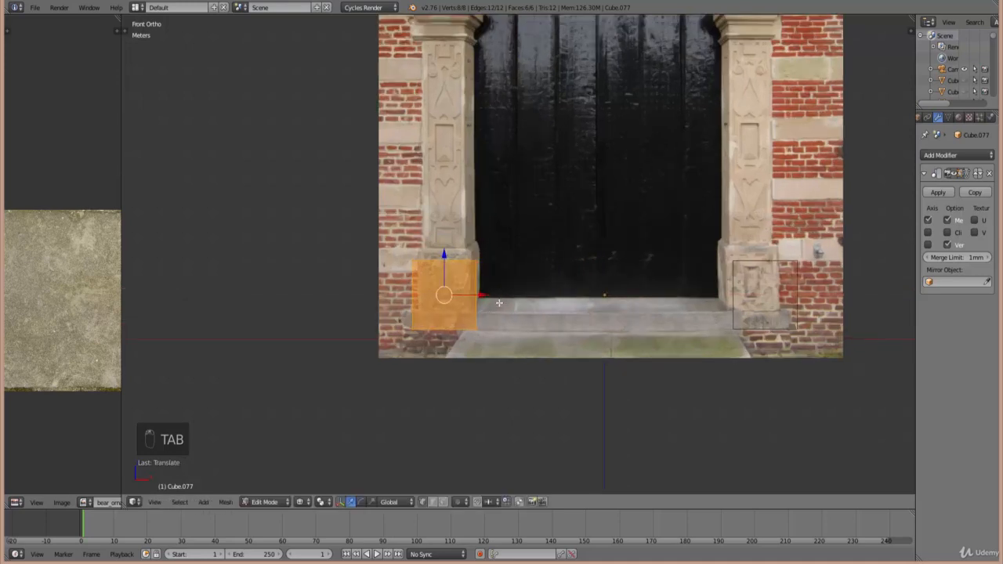
{"action": "key", "text": "Tab"}
{"action": "key", "text": "Tab"}
{"action": "key", "text": "Tab"}
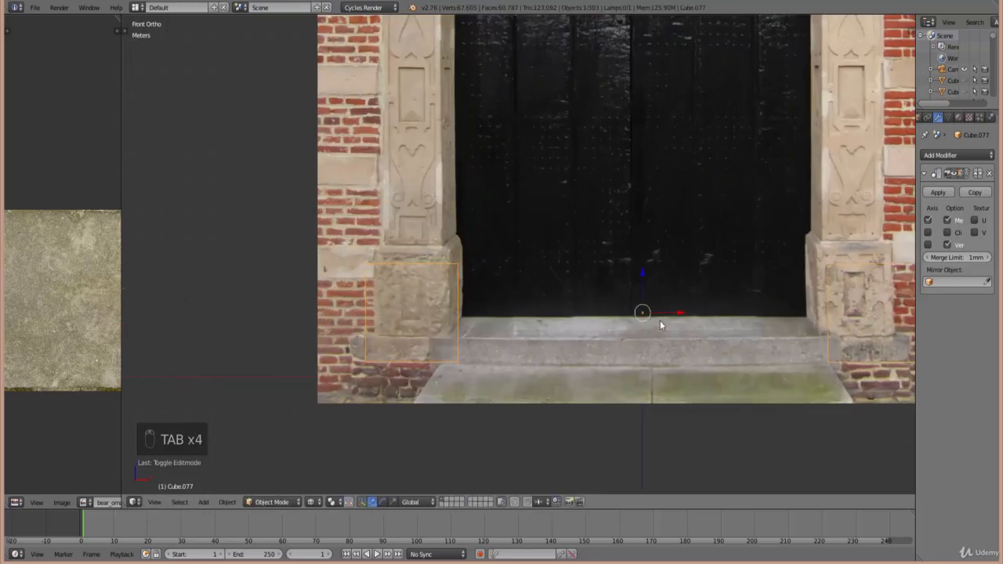
{"action": "left_click_drag", "start_coordinate": [675, 317], "coordinate": [582, 330]}
- Narrow the cube's mesh along X and move it slightly toward the door to match the pillar base's width
{"action": "key", "text": "Tab"}
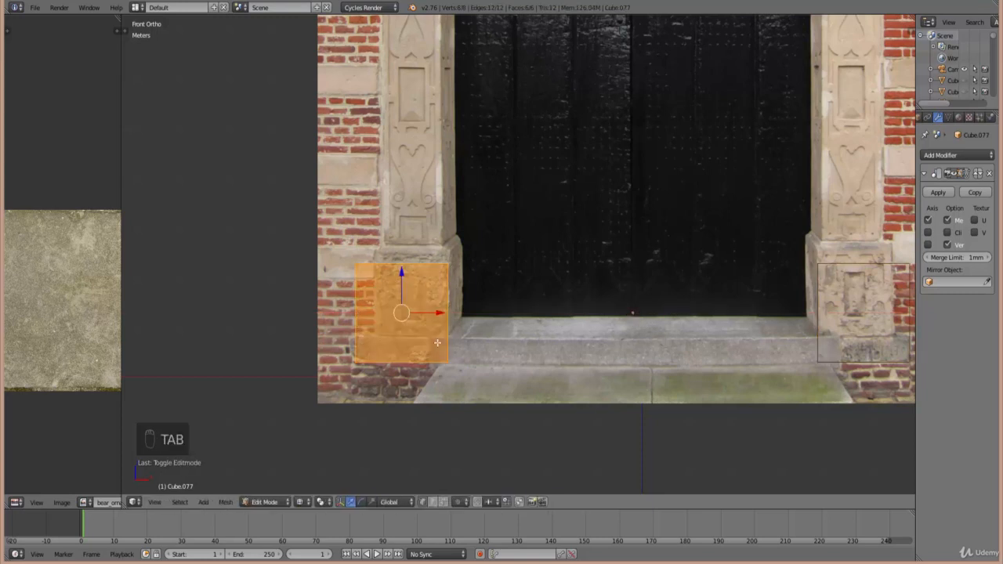
{"action": "key", "text": "s"}
{"action": "left_click", "coordinate": [503, 347]}
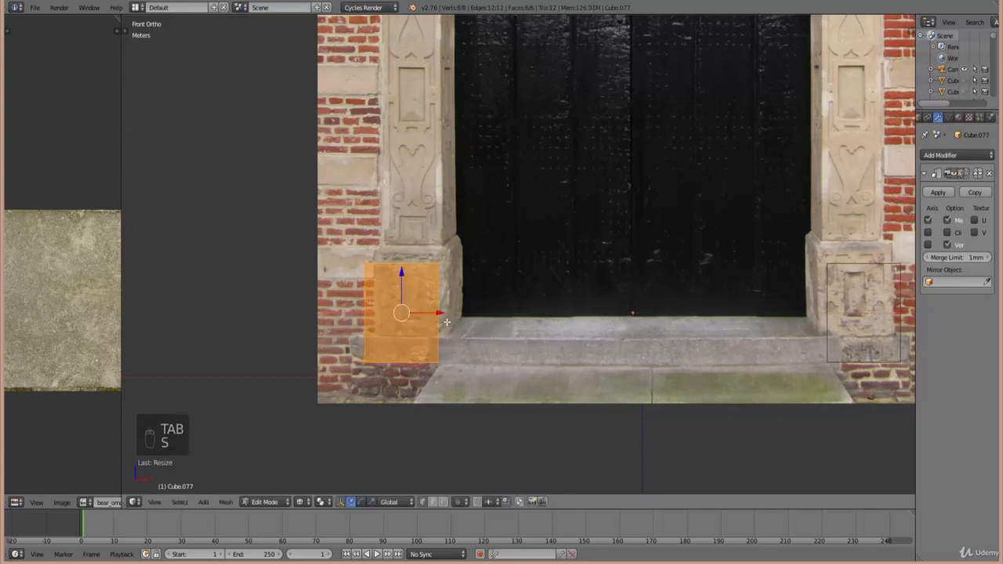
{"action": "left_click_drag", "start_coordinate": [442, 312], "coordinate": [518, 313]}
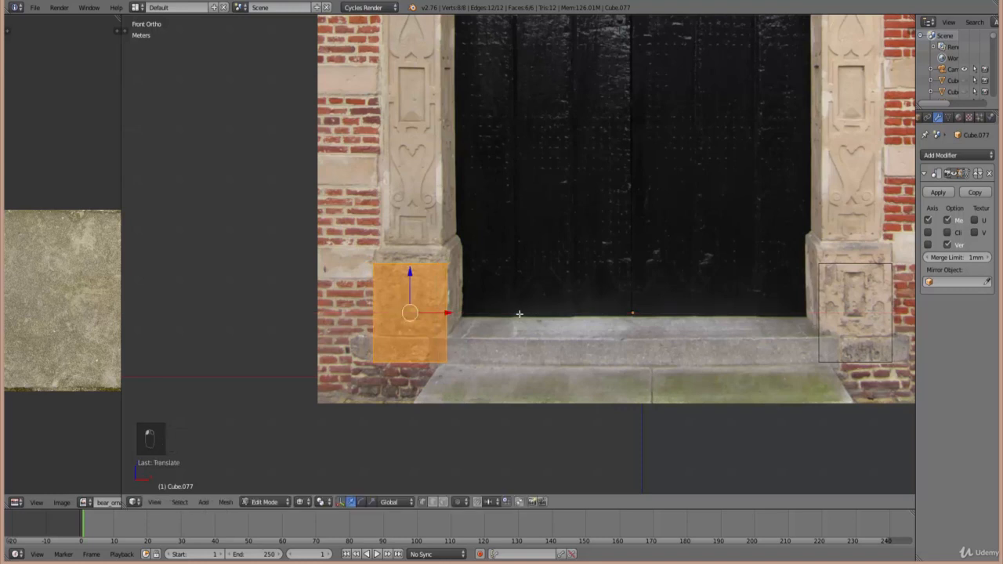
- Raise the cube's mesh onto the left pillar base and shorten it along Z to about 1.72 m to match the block
{"action": "left_click_drag", "start_coordinate": [422, 278], "coordinate": [421, 262]}
{"action": "key", "text": "s"}
{"action": "key", "text": "z"}
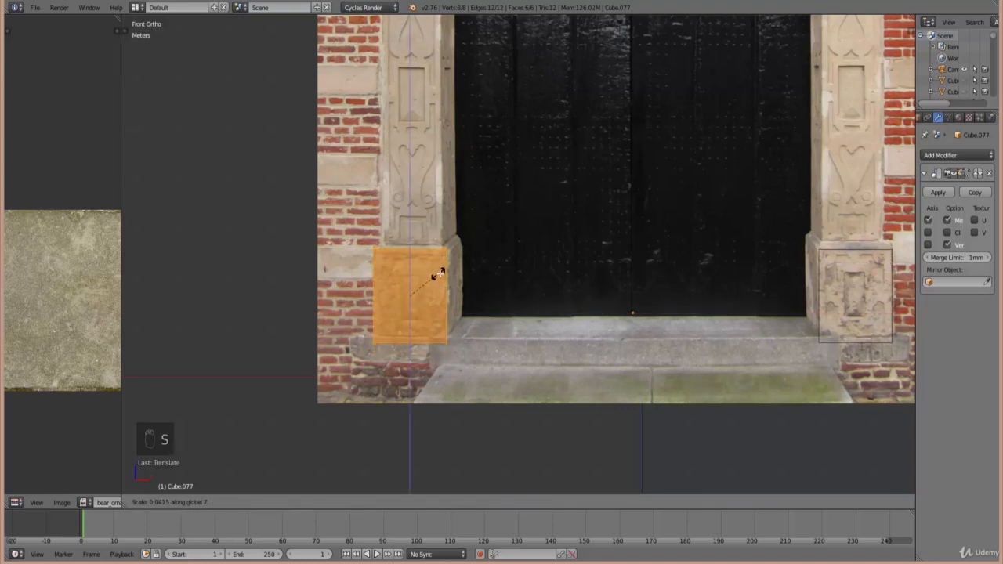
{"action": "left_click", "coordinate": [419, 307]}
{"action": "key", "text": "s"}
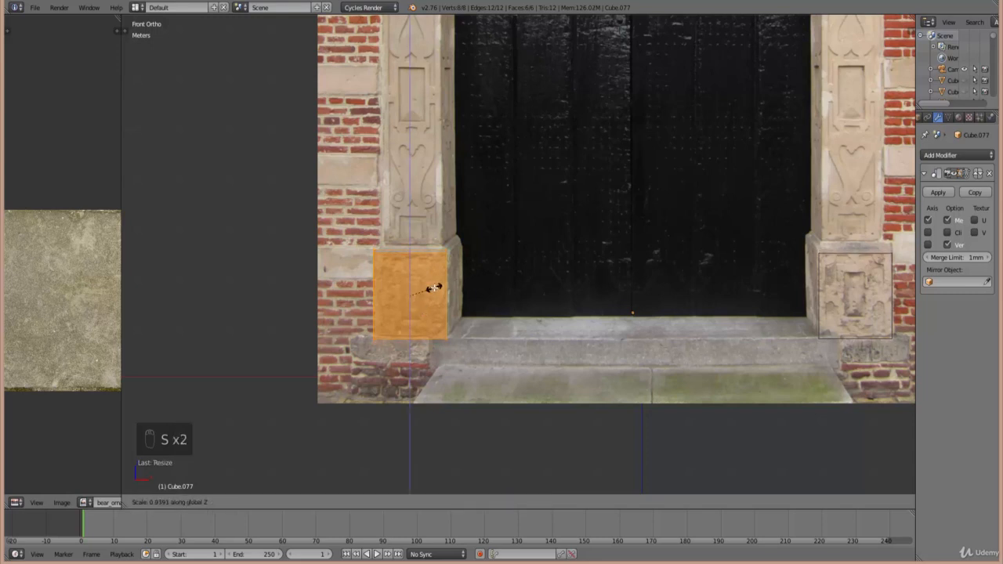
{"action": "left_click", "coordinate": [432, 289]}
{"action": "left_click_drag", "start_coordinate": [413, 265], "coordinate": [411, 244]}
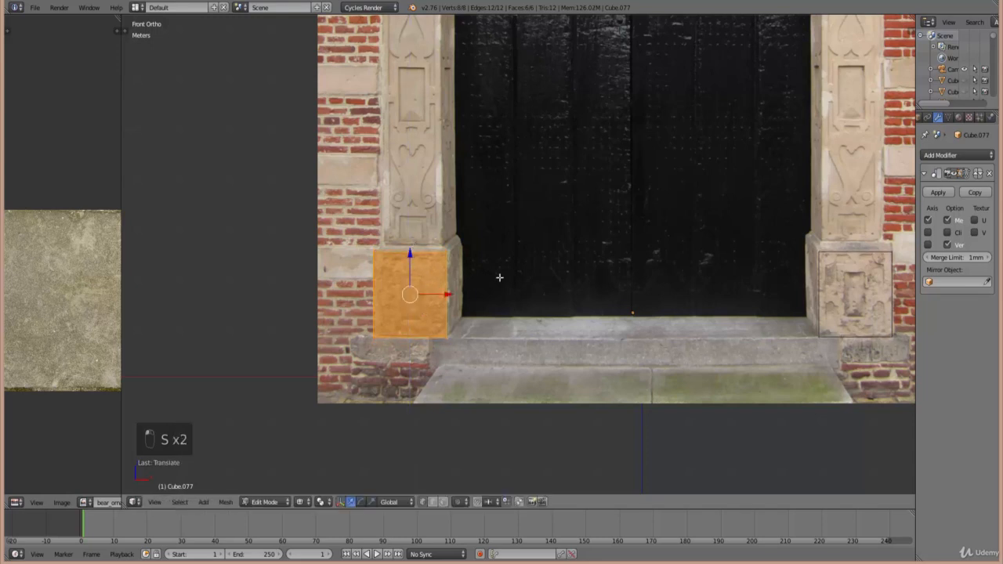
{"action": "scroll", "coordinate": [499, 277], "scroll_direction": "down", "scroll_amount": 4, "text": "ctrl"}
{"action": "key", "text": "Tab"}
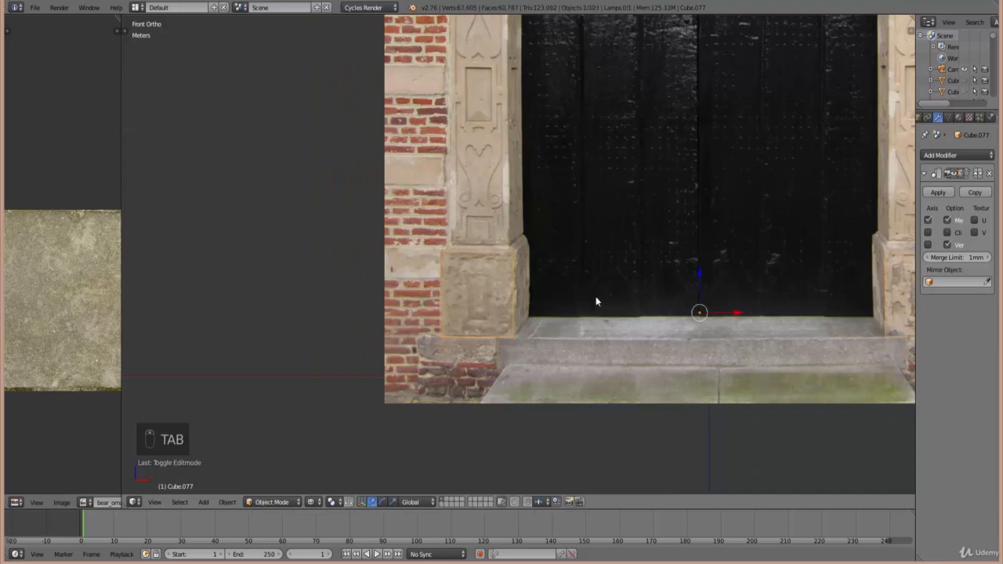
- Extrude the base block's upper face about 13 cm upward and scale it narrower to form the sloped shoulder
{"action": "key", "text": "n"}
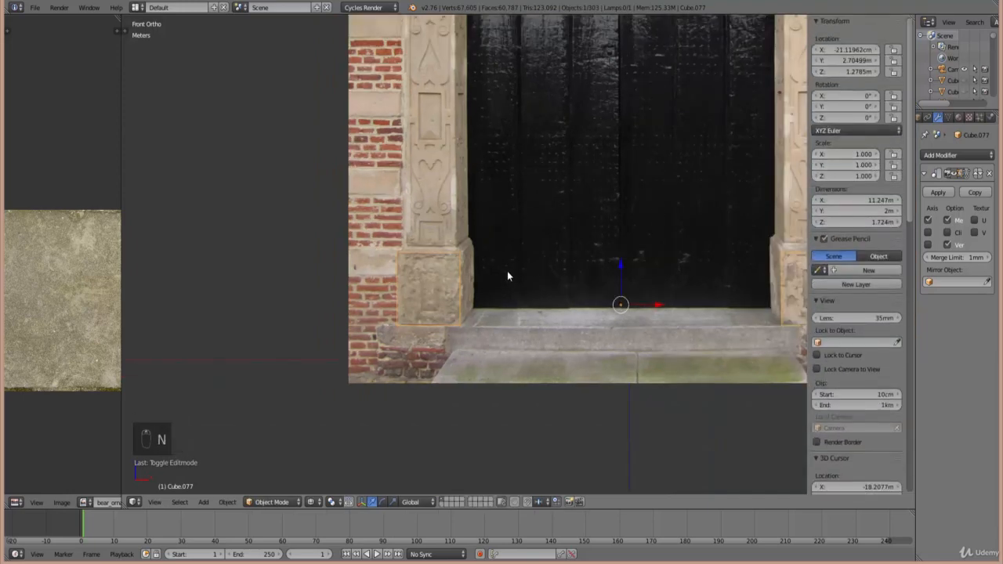
{"action": "scroll", "coordinate": [505, 270], "scroll_direction": "up", "scroll_amount": 3}
{"action": "key", "text": "Tab"}
{"action": "right_click", "coordinate": [453, 251]}
{"action": "key", "text": "b"}
{"action": "key", "text": "b"}
{"action": "left_click_drag", "start_coordinate": [479, 264], "coordinate": [303, 221]}
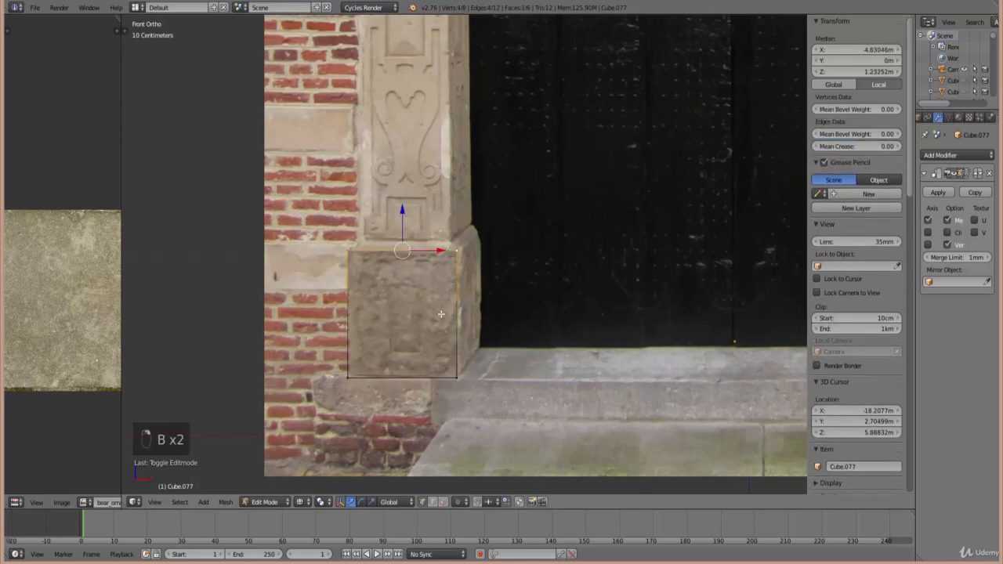
{"action": "scroll", "coordinate": [399, 211], "scroll_direction": "up", "scroll_amount": 2}
{"action": "key", "text": "e"}
{"action": "left_click_drag", "start_coordinate": [376, 213], "coordinate": [376, 199]}
{"action": "key", "text": "s"}
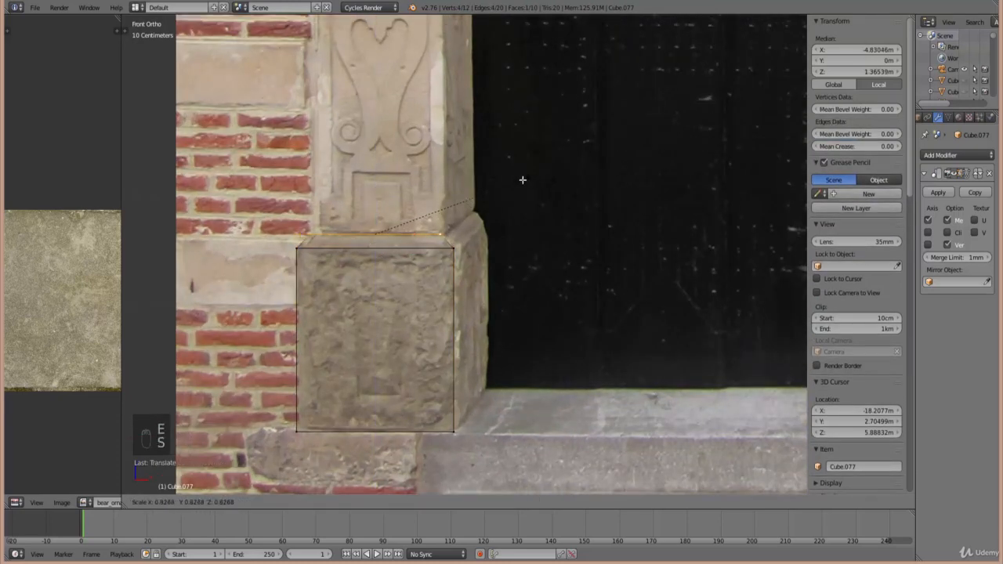
{"action": "left_click", "coordinate": [529, 183]}
{"action": "key", "text": "Tab"}
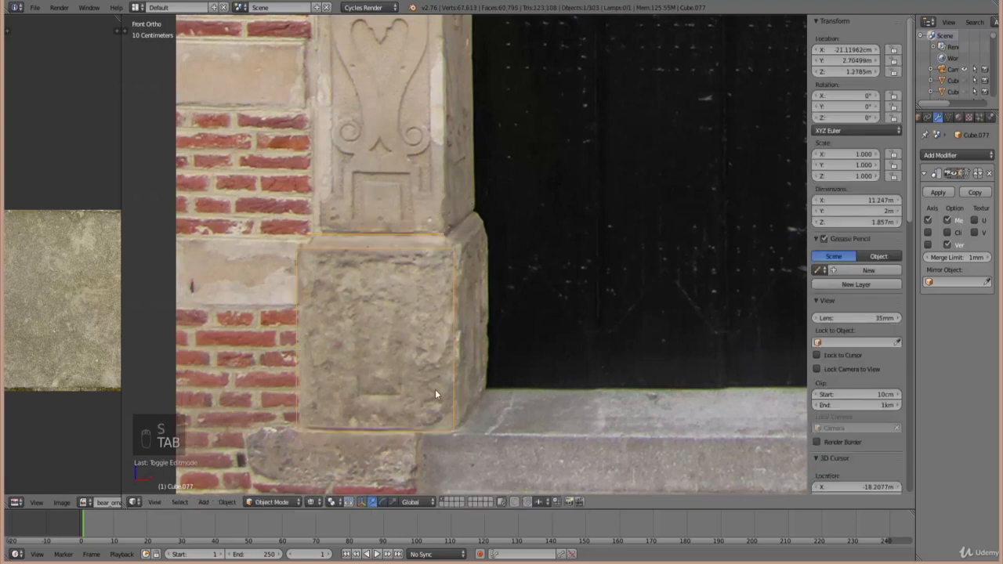
- Shift the whole base mesh about 4 cm along X toward the door to align it with the reference
{"action": "key", "text": "Tab"}
{"action": "key", "text": "b"}
{"action": "key", "text": "b"}
{"action": "key", "text": "b"}
{"action": "left_click_drag", "start_coordinate": [465, 434], "coordinate": [343, 290]}
{"action": "key", "text": "b"}
{"action": "left_click_drag", "start_coordinate": [498, 448], "coordinate": [274, 213]}
{"action": "left_click_drag", "start_coordinate": [413, 305], "coordinate": [490, 264]}
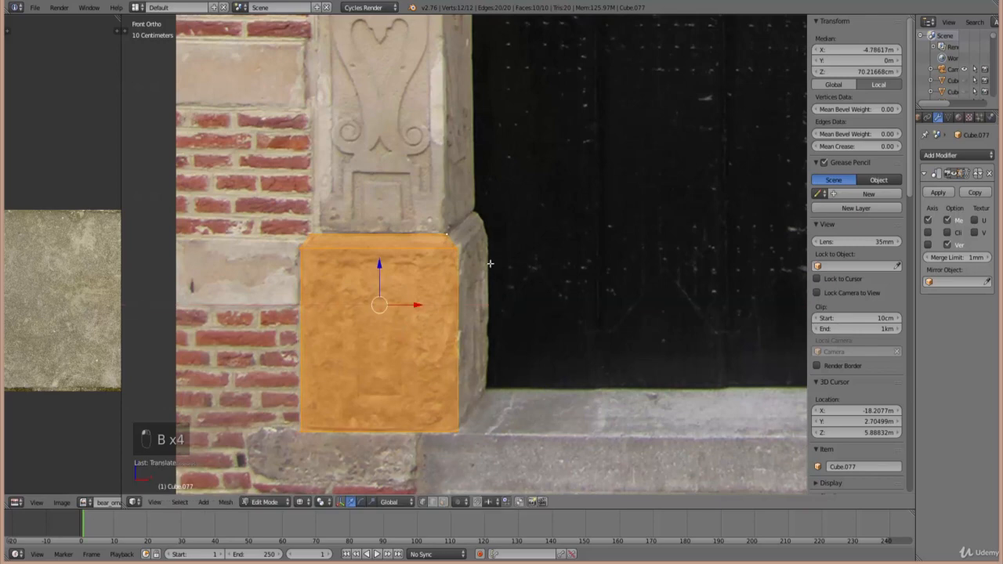
{"action": "scroll", "coordinate": [452, 250], "scroll_direction": "up", "scroll_amount": 1, "text": "shift"}
- Extrude the shoulder's upper face about 6 m upward to form the pillar shaft, ending just below the capital moulding
{"action": "key", "text": "a"}
{"action": "key", "text": "b"}
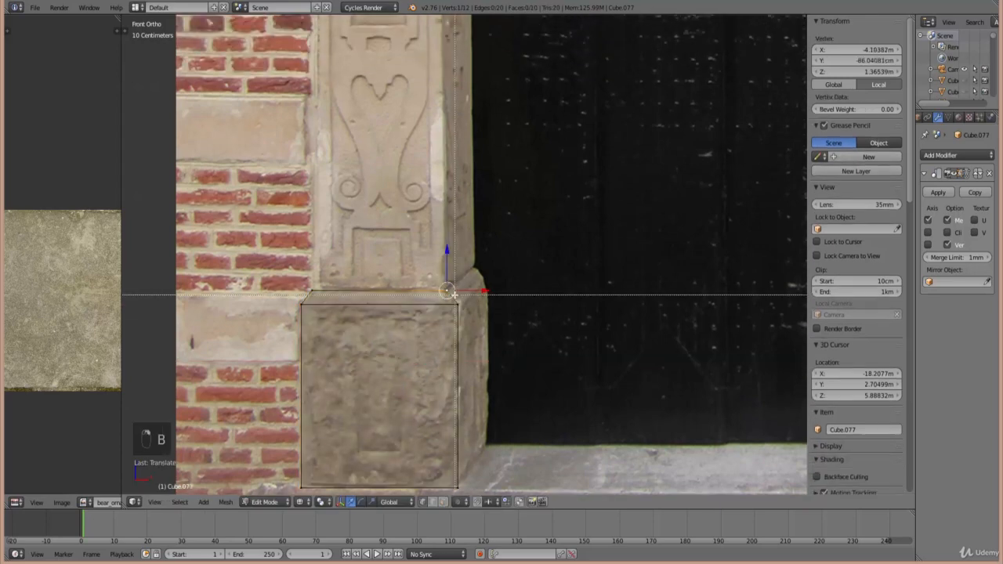
{"action": "left_click_drag", "start_coordinate": [470, 297], "coordinate": [290, 271]}
{"action": "scroll", "coordinate": [413, 218], "scroll_direction": "up", "scroll_amount": 2, "text": "shift"}
{"action": "scroll", "coordinate": [413, 218], "scroll_direction": "down", "scroll_amount": 3}
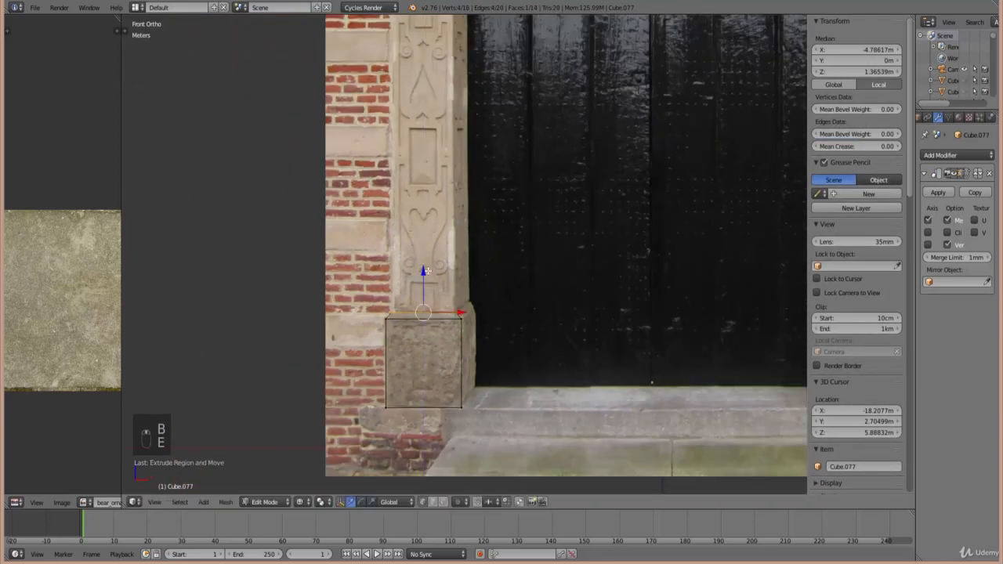
{"action": "key", "text": "e"}
{"action": "left_click", "coordinate": [441, 171]}
{"action": "scroll", "coordinate": [441, 170], "scroll_direction": "up", "scroll_amount": 8, "text": "shift"}
{"action": "scroll", "coordinate": [441, 171], "scroll_direction": "up", "scroll_amount": 3}
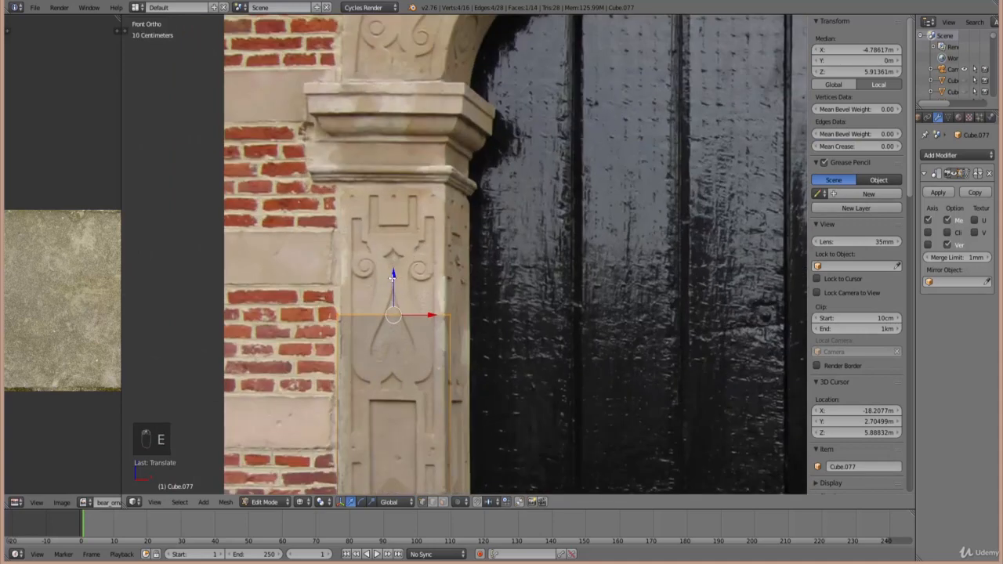
{"action": "left_click_drag", "start_coordinate": [394, 277], "coordinate": [395, 148]}
{"action": "scroll", "coordinate": [394, 146], "scroll_direction": "up", "scroll_amount": 3}
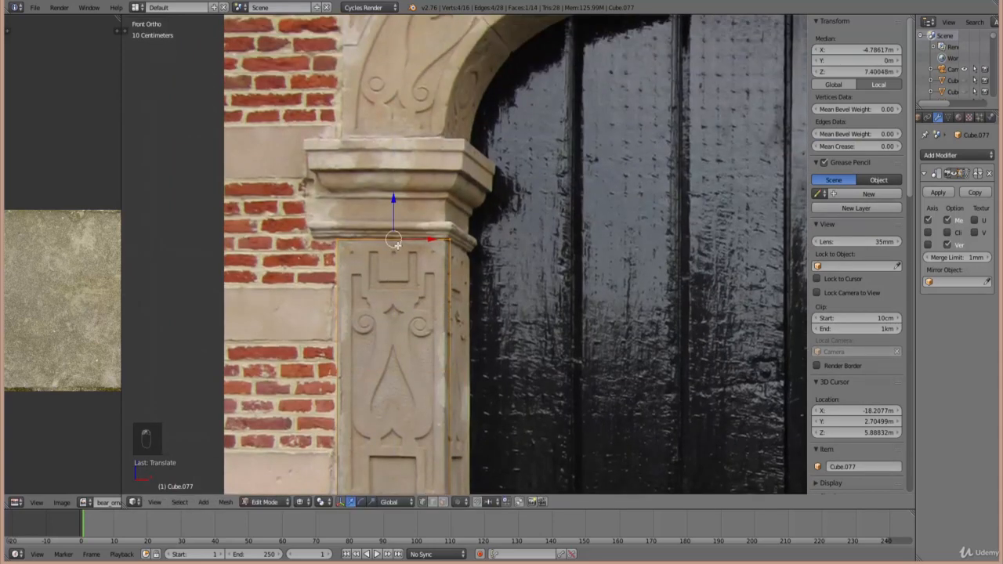
- Extrude the shaft's upper face in thin levels and scale them outward to start the lower capital moulding
{"action": "key", "text": "e"}
{"action": "mouse_move", "coordinate": [342, 188]}
{"action": "left_mouse_down"}
{"action": "mouse_move", "coordinate": [342, 165]}
{"action": "mouse_move", "coordinate": [403, 115]}
{"action": "left_mouse_up"}
{"action": "key", "text": "s"}
{"action": "left_click", "coordinate": [553, 247]}
{"action": "key", "text": "e"}
{"action": "left_click", "coordinate": [439, 273]}
{"action": "key", "text": "s"}
{"action": "left_click", "coordinate": [512, 260]}
- Extrude the moulding's thicker upper lip, adjust its height, and taper a final thin level inward
{"action": "key", "text": "e"}
{"action": "left_click", "coordinate": [512, 259]}
{"action": "key", "text": "s"}
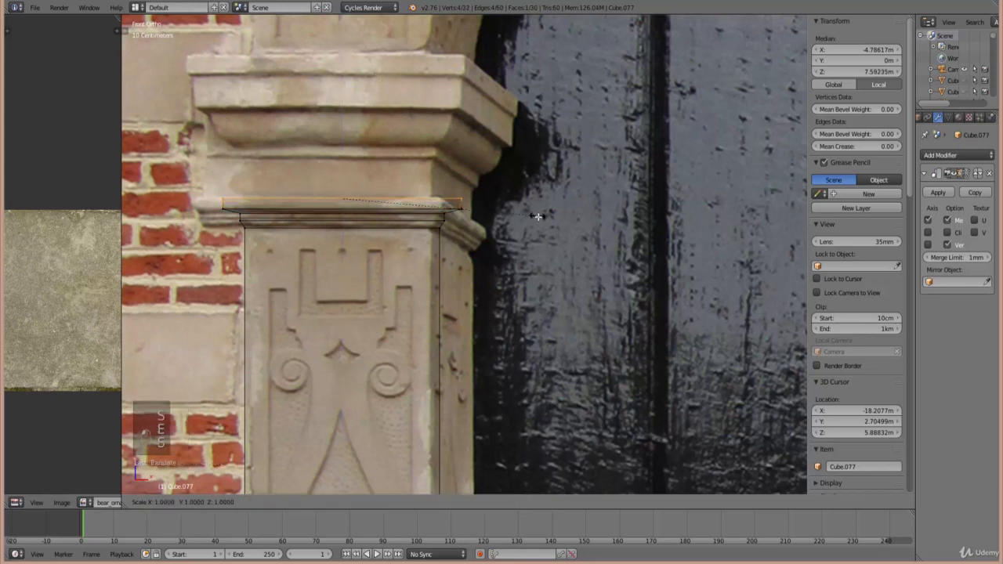
{"action": "left_click", "coordinate": [541, 219]}
{"action": "left_click_drag", "start_coordinate": [345, 154], "coordinate": [341, 181]}
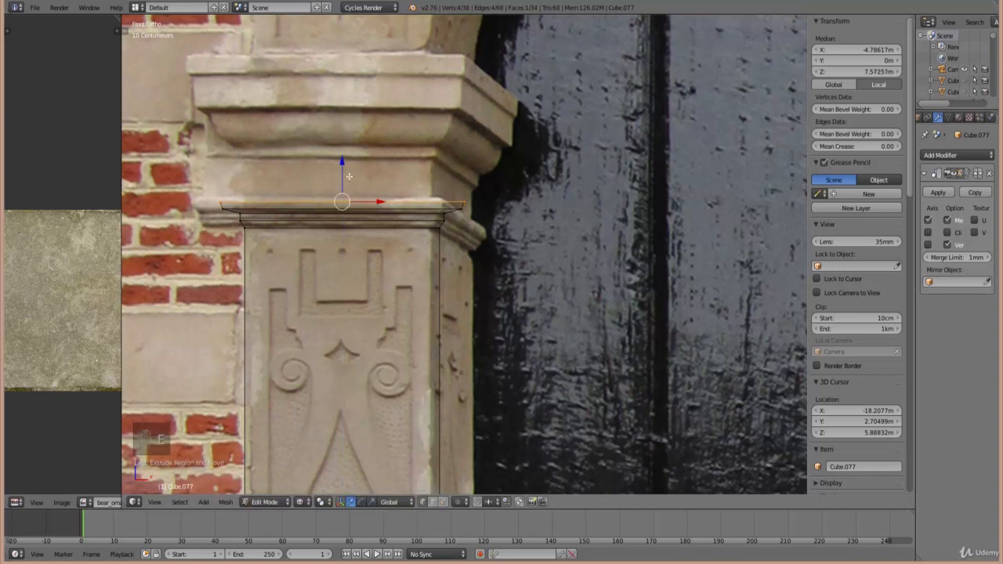
{"action": "key", "text": "e"}
{"action": "left_click", "coordinate": [349, 171]}
{"action": "key", "text": "s"}
{"action": "left_click", "coordinate": [573, 192]}
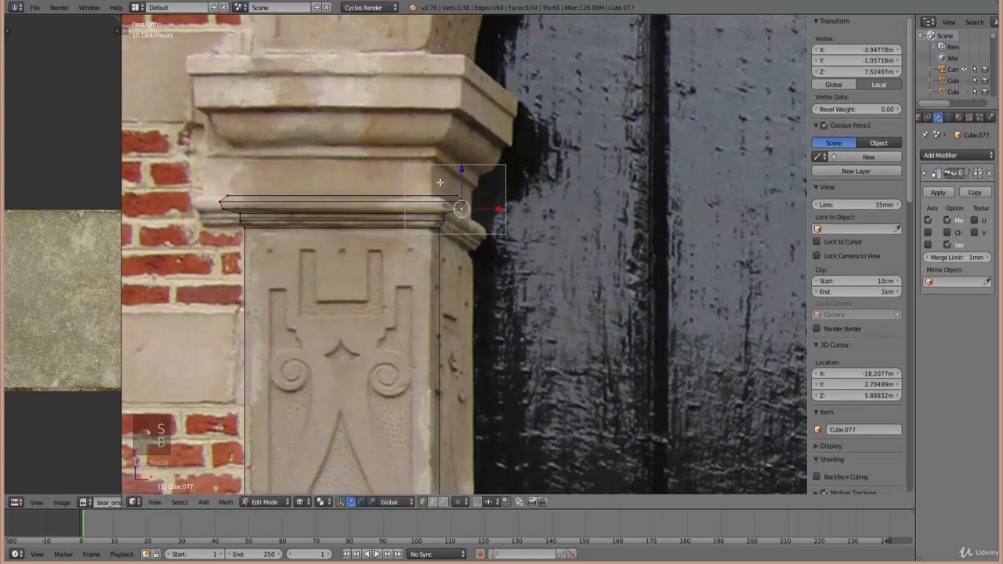
- Move the moulding's wall-side vertices outward along X to match the overhang in the reference image
{"action": "key", "text": "b"}
{"action": "left_click_drag", "start_coordinate": [429, 186], "coordinate": [485, 215]}
{"action": "right_click", "coordinate": [244, 206]}
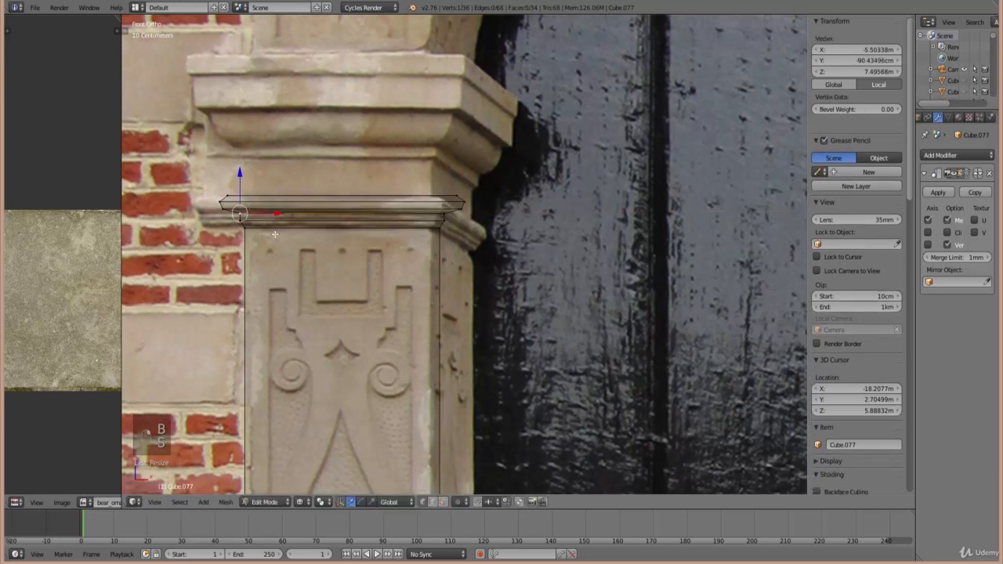
{"action": "right_click", "coordinate": [470, 192]}
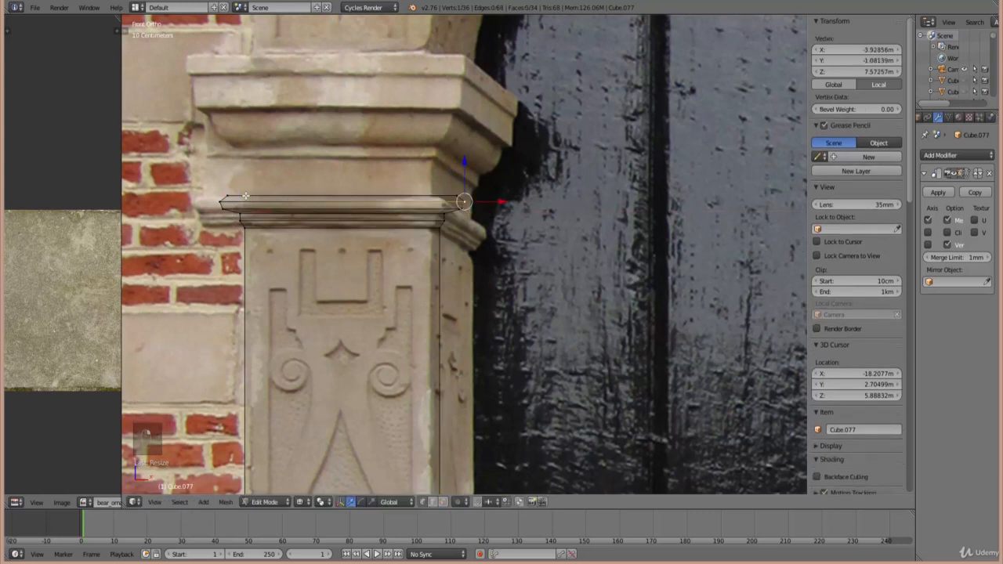
{"action": "middle_click_drag", "start_coordinate": [276, 195], "coordinate": [409, 195], "text": "shift"}
{"action": "scroll", "coordinate": [391, 196], "scroll_direction": "up", "scroll_amount": 2}
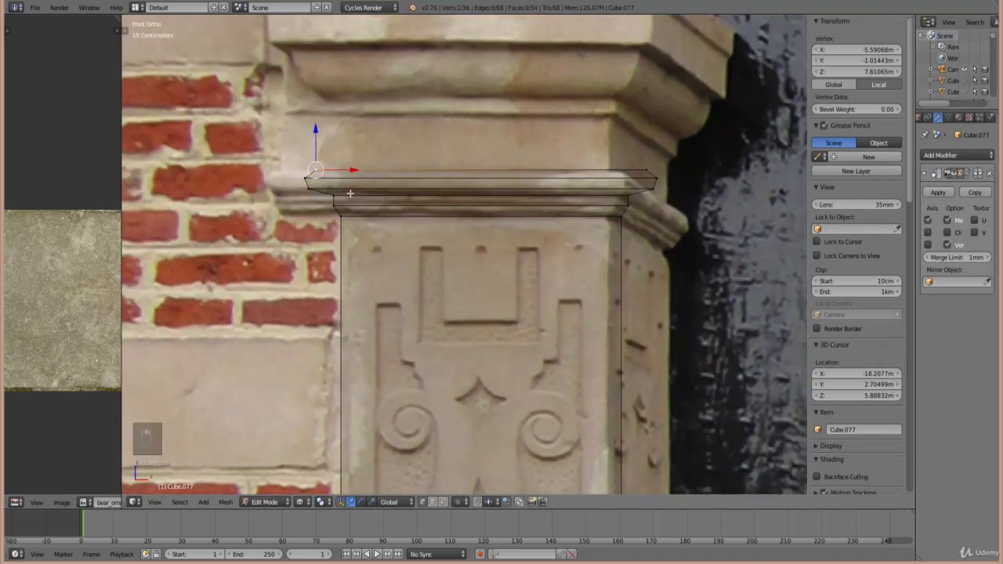
{"action": "right_click", "coordinate": [348, 197]}
{"action": "key", "text": "b"}
{"action": "left_click_drag", "start_coordinate": [351, 207], "coordinate": [270, 169]}
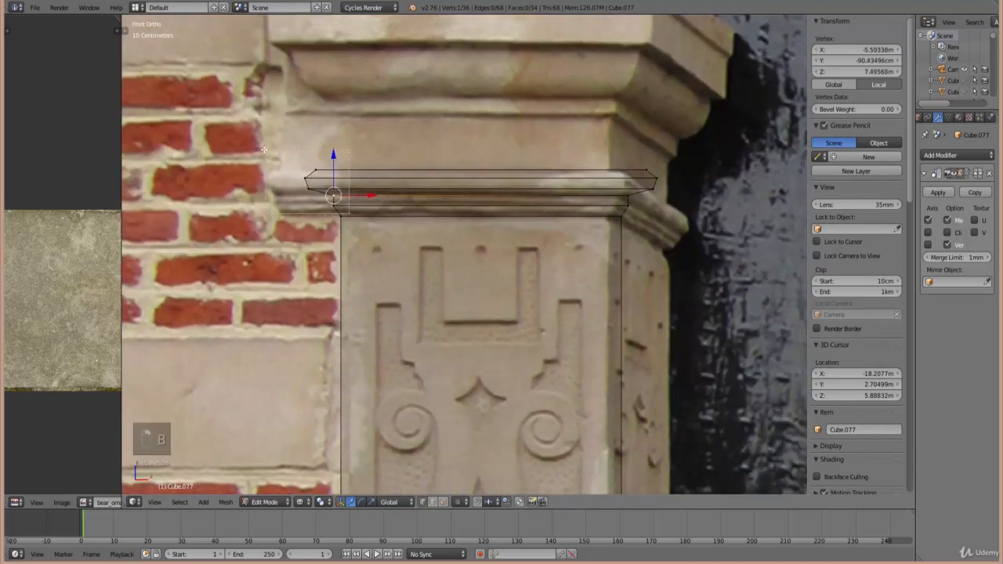
{"action": "key", "text": "s"}
{"action": "left_click", "coordinate": [342, 200]}
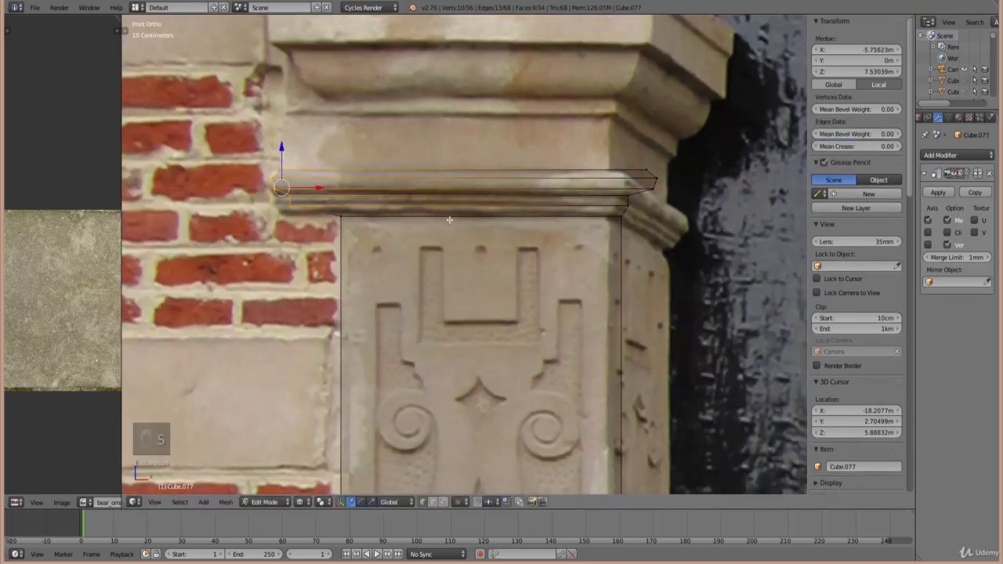
{"action": "key", "text": "s"}
{"action": "left_click", "coordinate": [341, 193]}
{"action": "left_click_drag", "start_coordinate": [317, 188], "coordinate": [442, 185]}
- Move the upper lip's door-side vertices inward along X to match the moulding profile
{"action": "right_click", "coordinate": [651, 180]}
{"action": "key", "text": "b"}
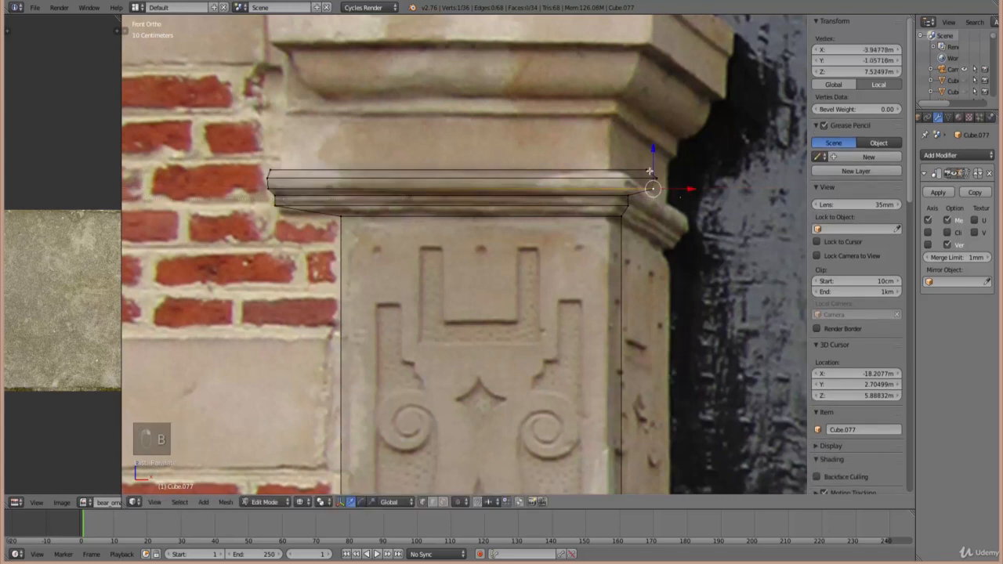
{"action": "left_click_drag", "start_coordinate": [631, 152], "coordinate": [676, 183]}
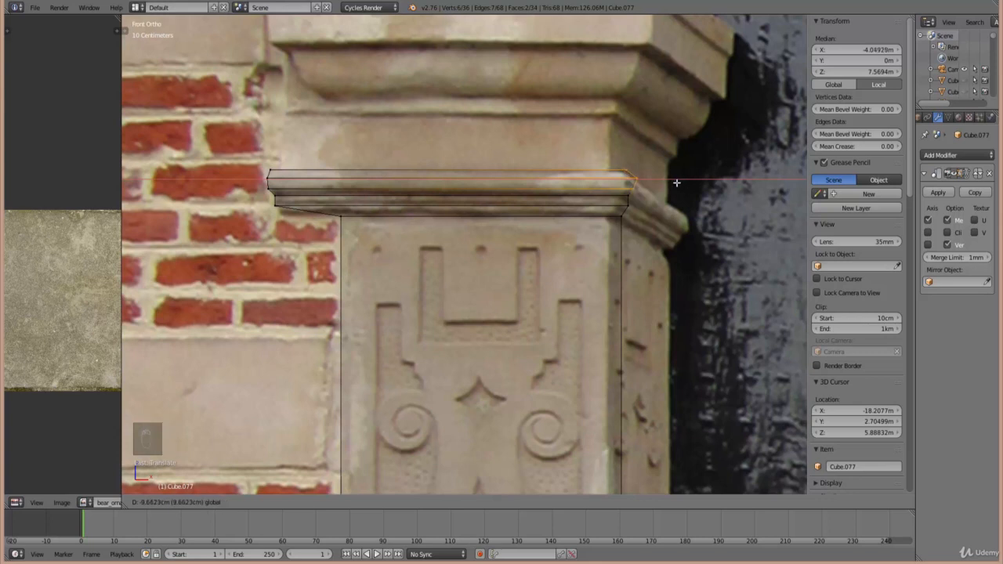
{"action": "left_click_drag", "start_coordinate": [675, 183], "coordinate": [272, 119]}
- Scale the moulding's uppermost face narrower and shift it along X to centre it on the lip
{"action": "right_click", "coordinate": [627, 170]}
{"action": "key", "text": "b"}
{"action": "key", "text": "s"}
{"action": "left_click", "coordinate": [526, 206]}
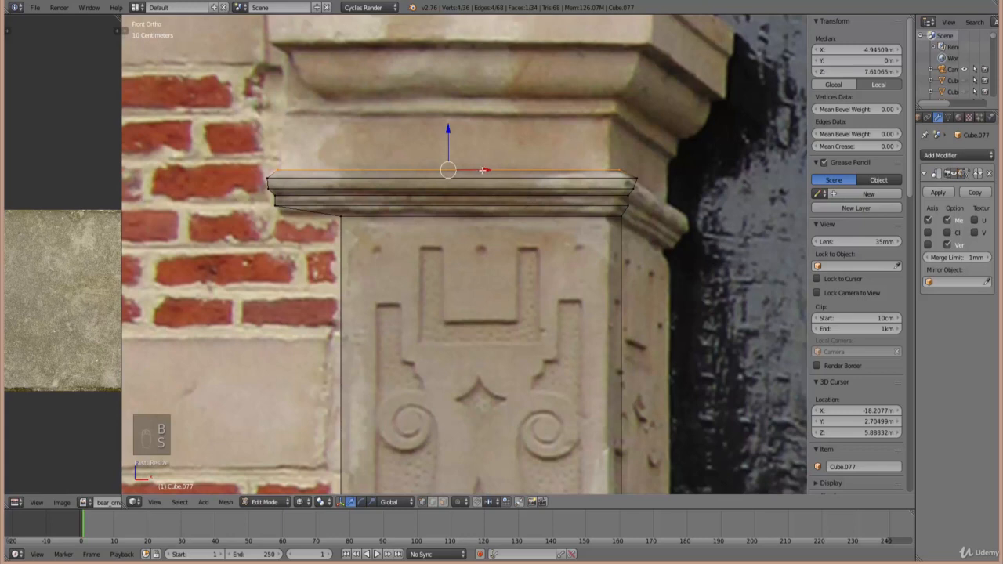
{"action": "left_click_drag", "start_coordinate": [483, 170], "coordinate": [504, 176]}
{"action": "left_click", "coordinate": [538, 184]}
- Check the moulding in solid shading, and move the upper lip's front vertices about 11.5 cm inward along Y in side view
{"action": "key", "text": "Tab"}
{"action": "key", "text": "z"}
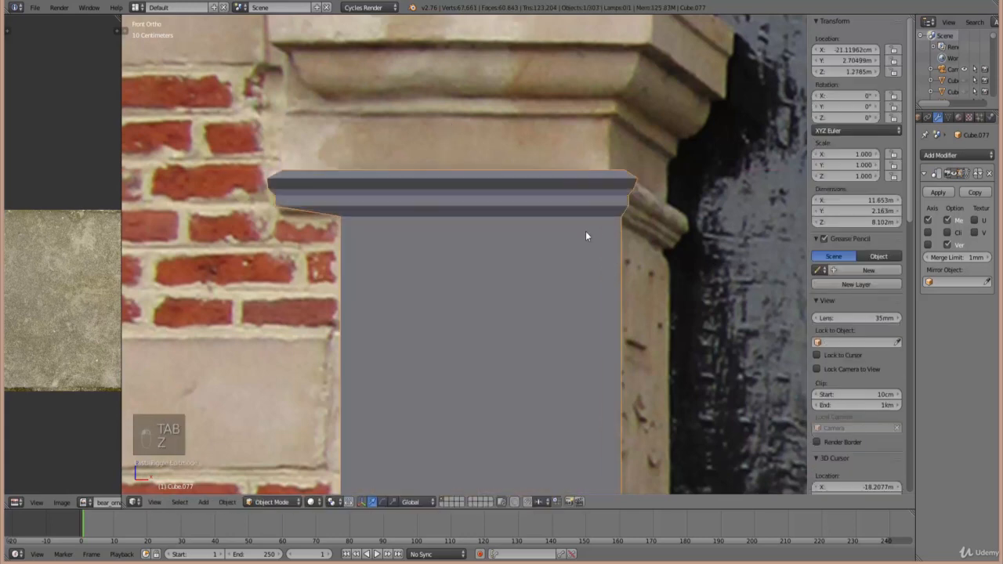
{"action": "mouse_move", "coordinate": [587, 235]}
{"action": "middle_mouse_down"}
{"action": "mouse_move", "coordinate": [587, 253]}
{"action": "mouse_move", "coordinate": [499, 220]}
{"action": "middle_mouse_up"}
{"action": "scroll", "coordinate": [499, 220], "scroll_direction": "up", "scroll_amount": 2}
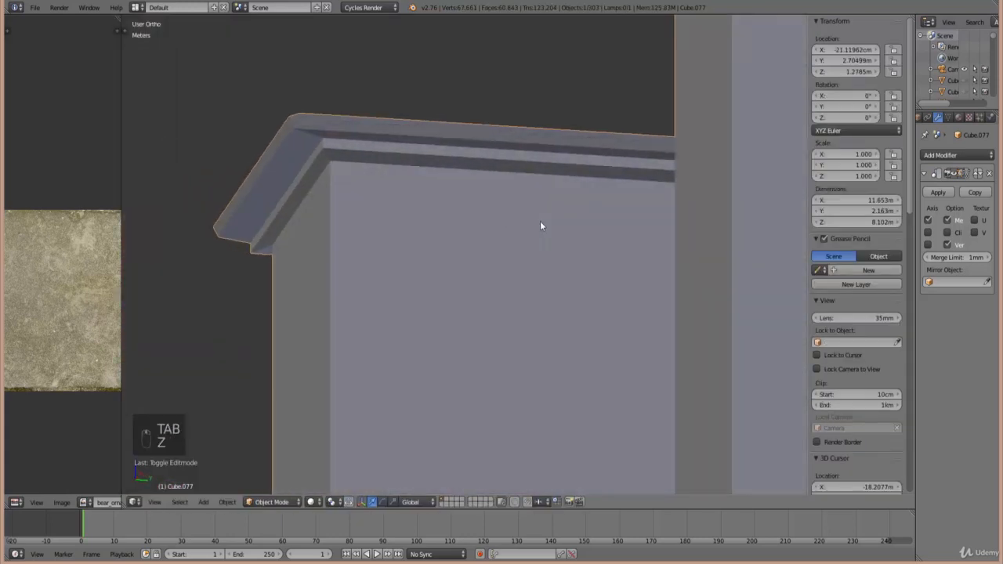
{"action": "key", "text": "KP_3"}
{"action": "scroll", "coordinate": [365, 237], "scroll_direction": "up", "scroll_amount": 4}
{"action": "key", "text": "Tab"}
{"action": "key", "text": "z"}
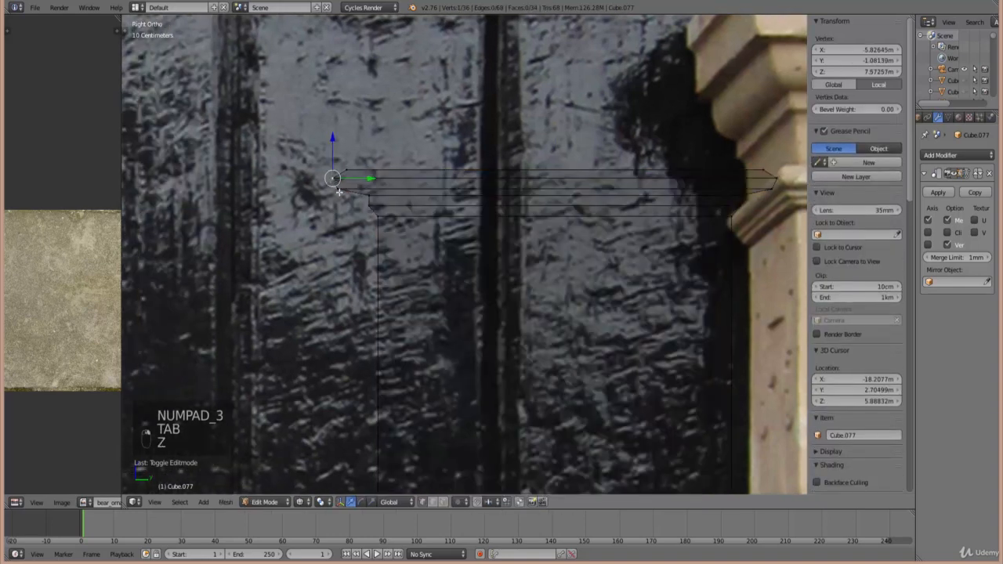
{"action": "key", "text": "b"}
{"action": "left_click_drag", "start_coordinate": [339, 192], "coordinate": [393, 178]}
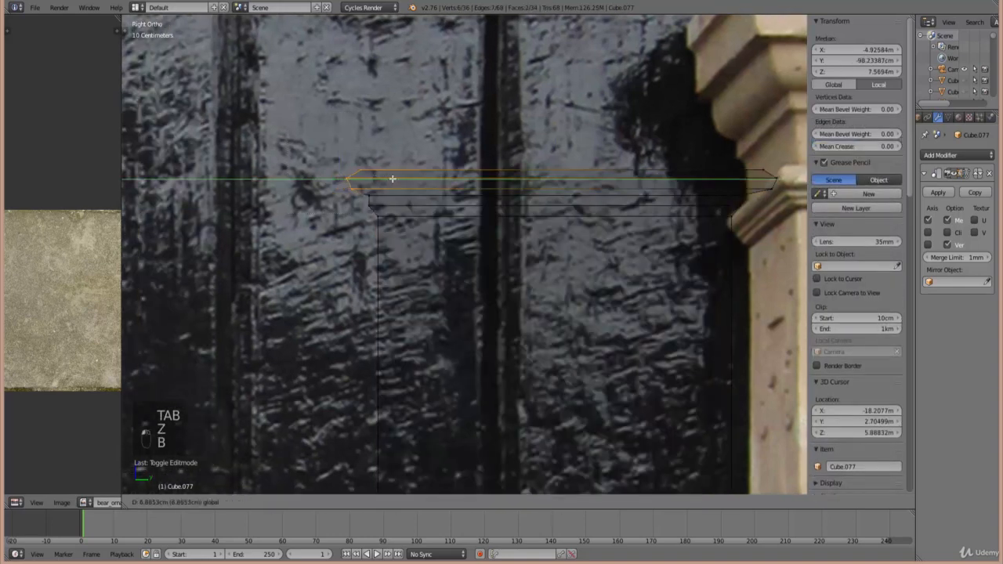
{"action": "left_click", "coordinate": [409, 184]}
{"action": "scroll", "coordinate": [409, 184], "scroll_direction": "down", "scroll_amount": 6, "text": "ctrl"}
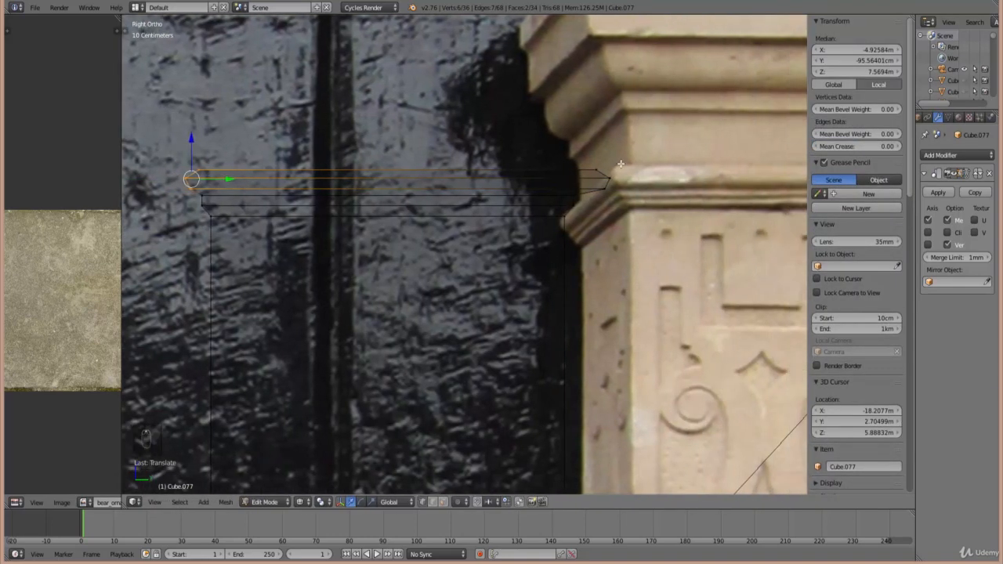
- Move the upper lip's back vertices about 9 cm inward along Y to reduce the rear overhang
{"action": "right_click", "coordinate": [609, 179]}
{"action": "key", "text": "b"}
{"action": "left_click_drag", "start_coordinate": [634, 212], "coordinate": [600, 142]}
{"action": "key", "text": "z"}
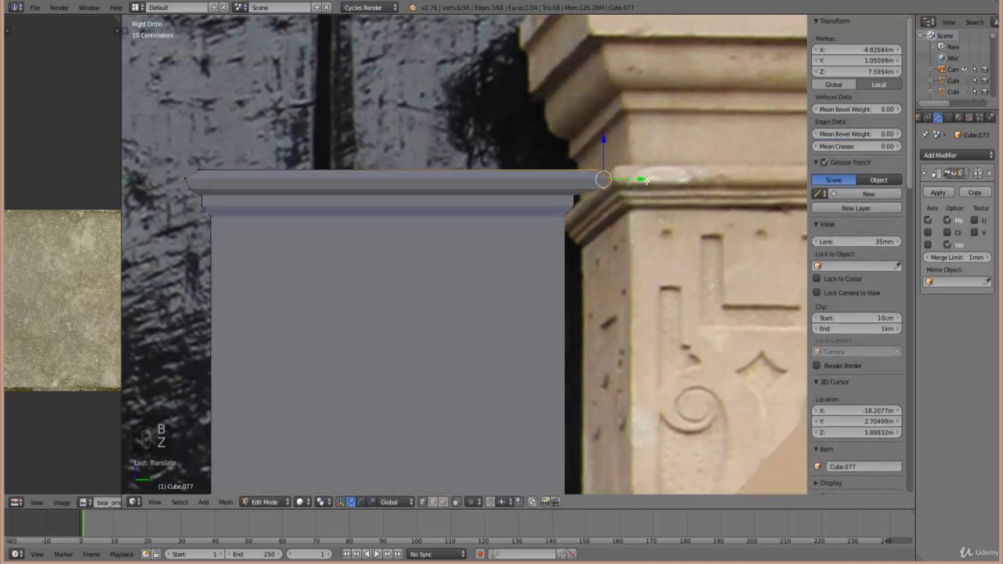
{"action": "left_click_drag", "start_coordinate": [643, 180], "coordinate": [626, 182]}
{"action": "left_click", "coordinate": [543, 201]}
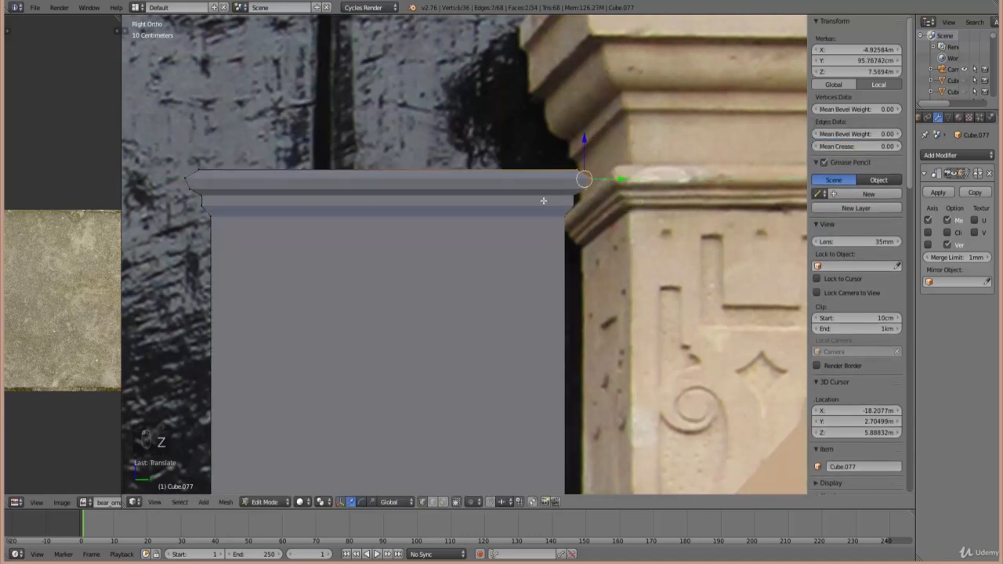
- Extrude the moulding's uppermost face about 23 cm upward in front view to form the capital's plain band
{"action": "key", "text": "KP_1"}
{"action": "middle_click_drag", "start_coordinate": [622, 142], "coordinate": [581, 189], "text": "shift"}
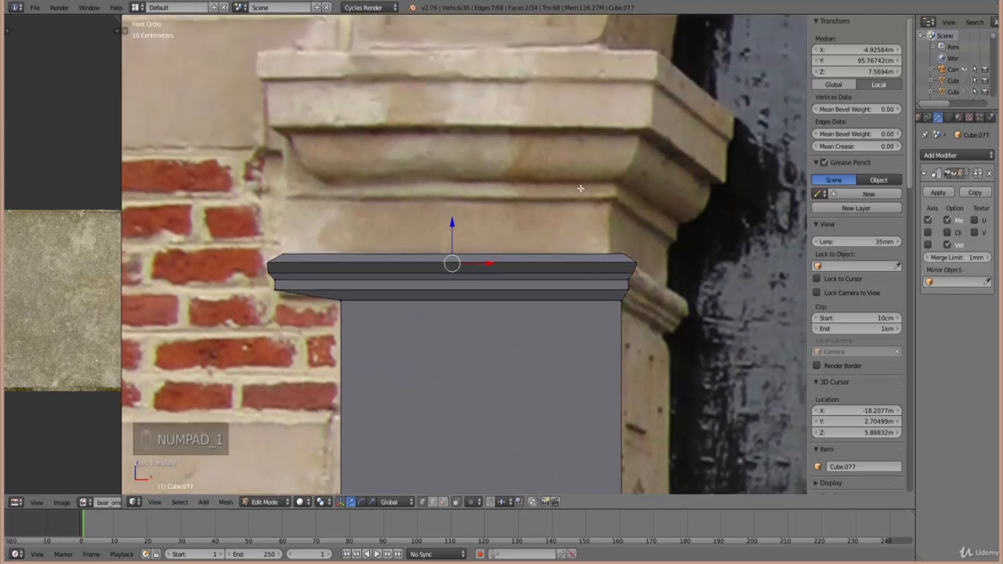
{"action": "key", "text": "z"}
{"action": "key", "text": "b"}
{"action": "left_click_drag", "start_coordinate": [637, 264], "coordinate": [355, 208]}
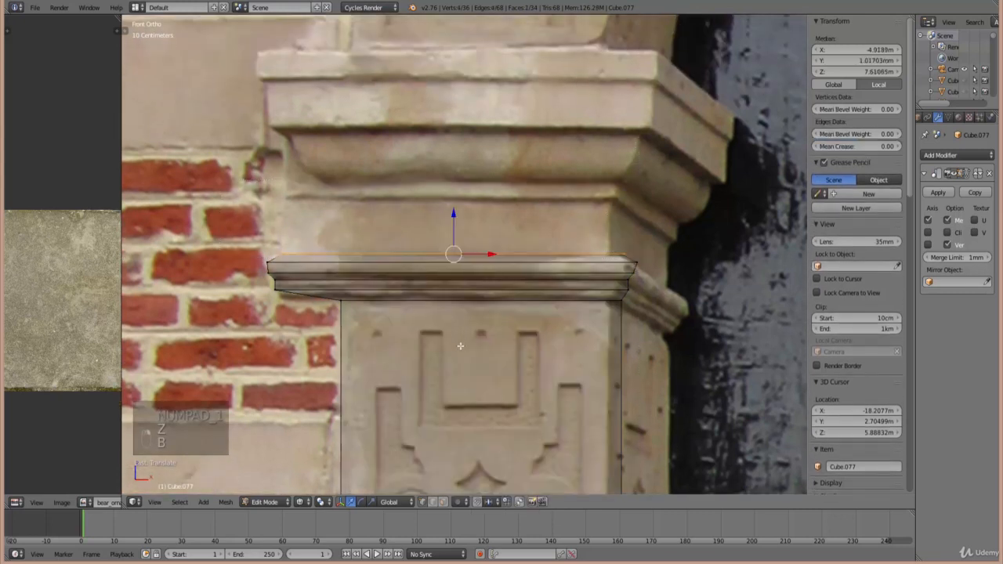
{"action": "key", "text": "e"}
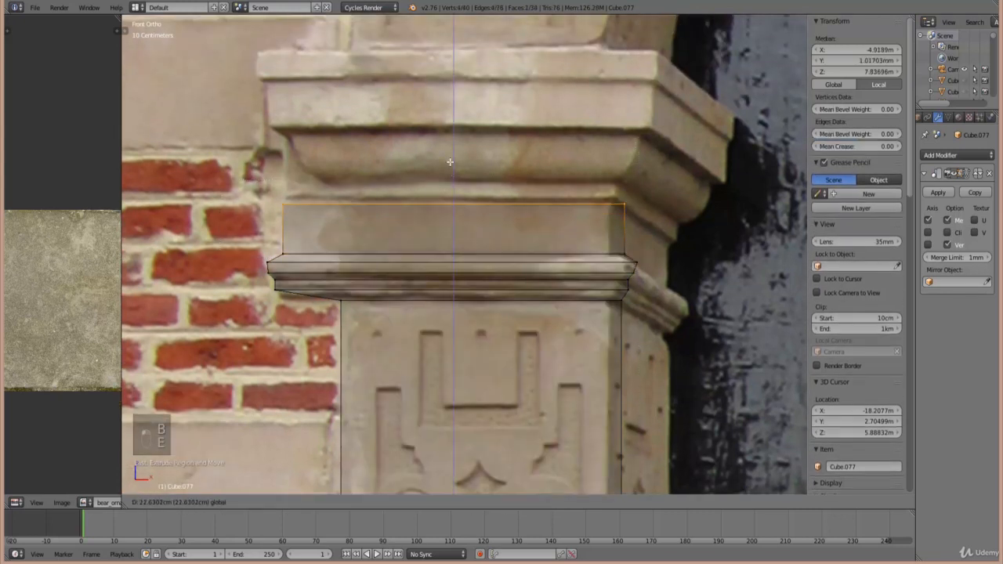
{"action": "left_click", "coordinate": [449, 158]}
- Select the plain band's vertices and scale them slightly narrower to match the reference
{"action": "key", "text": "b"}
{"action": "left_click_drag", "start_coordinate": [633, 262], "coordinate": [608, 161]}
{"action": "key", "text": "s"}
{"action": "left_click", "coordinate": [695, 293]}
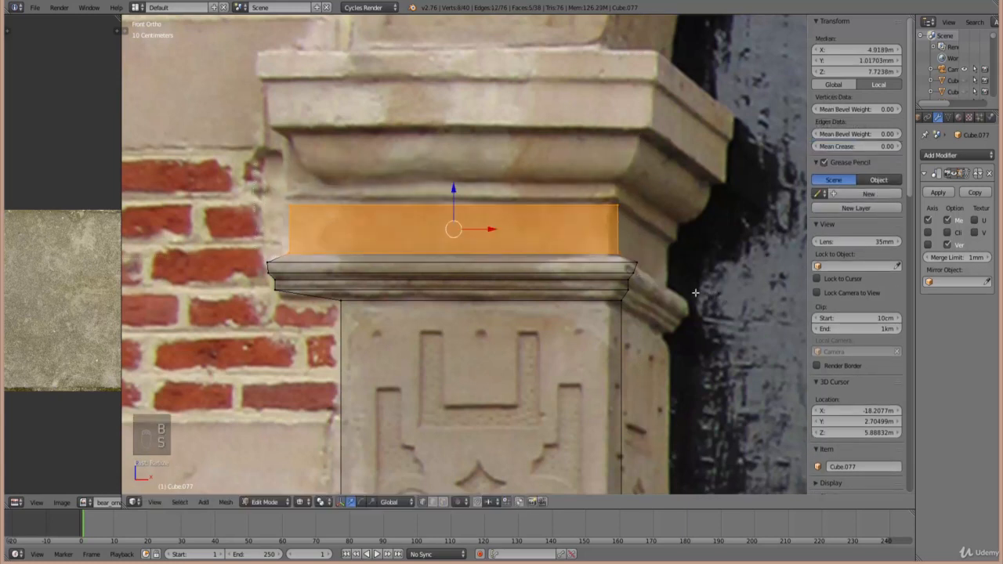
- Shift the plain band slightly outward along X to match the reference, and raise its upper vertices slightly
{"action": "left_click_drag", "start_coordinate": [490, 228], "coordinate": [422, 228]}
{"action": "right_click", "coordinate": [620, 205]}
{"action": "key", "text": "b"}
{"action": "left_click_drag", "start_coordinate": [630, 218], "coordinate": [271, 169]}
{"action": "middle_click_drag", "start_coordinate": [425, 196], "coordinate": [424, 252], "text": "shift"}
{"action": "left_click_drag", "start_coordinate": [445, 222], "coordinate": [445, 216]}
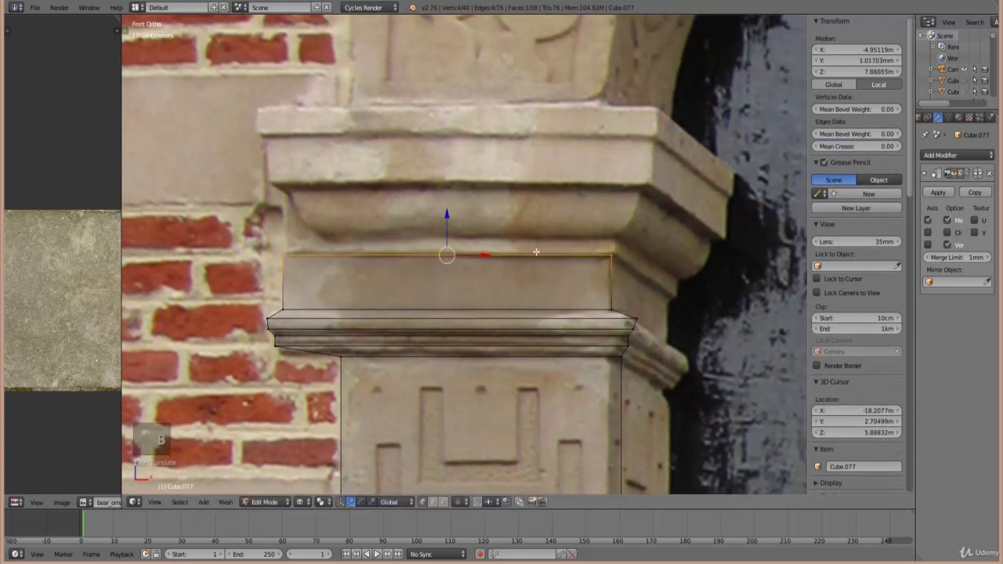
- Extrude the plain band's top face about 2 cm upward with a slight widening, and add a straight fillet about 6 cm high
{"action": "key", "text": "e"}
{"action": "left_click", "coordinate": [446, 210]}
{"action": "key", "text": "s"}
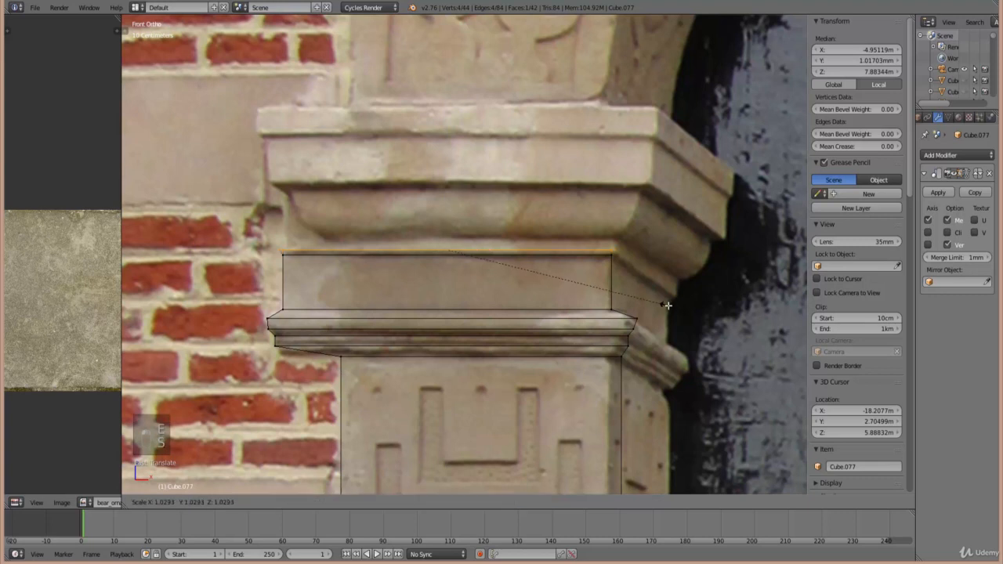
{"action": "left_click", "coordinate": [670, 305]}
{"action": "key", "text": "e"}
{"action": "left_click", "coordinate": [440, 205]}
- Extrude two flared sections above the fillet, about 5 cm and 10 cm high, scaling each top wider to follow the reference
{"action": "key", "text": "e"}
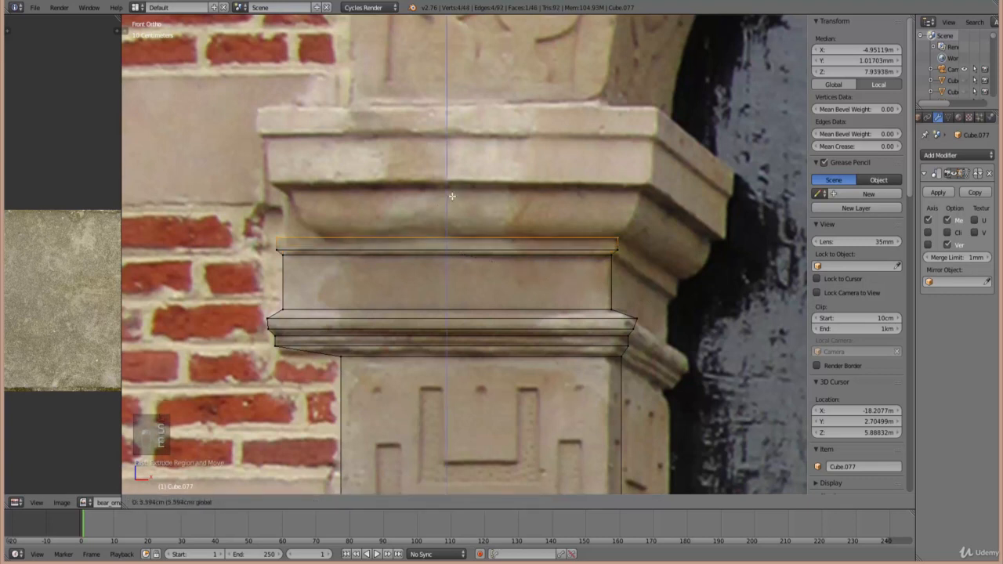
{"action": "left_click", "coordinate": [450, 197]}
{"action": "key", "text": "s"}
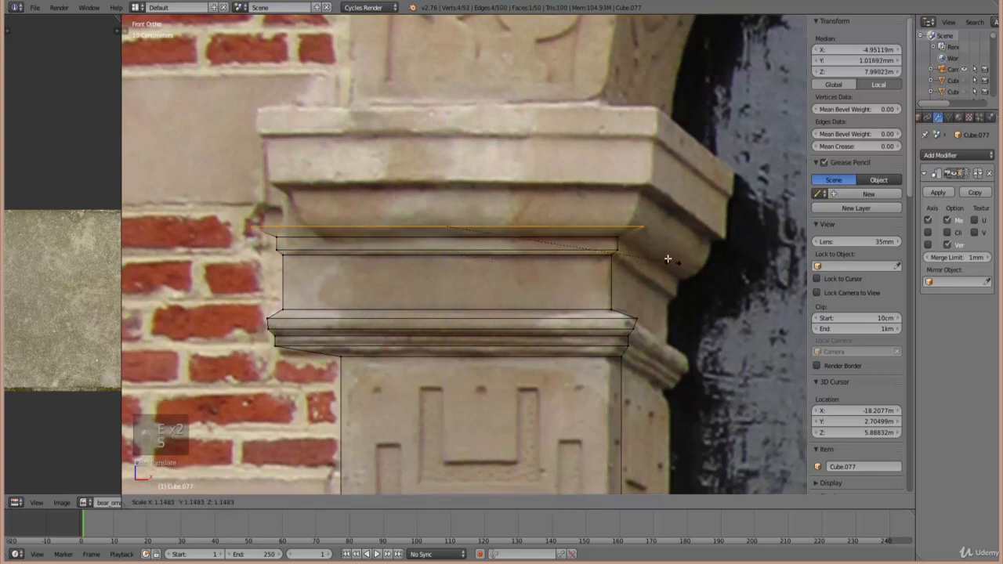
{"action": "left_click", "coordinate": [657, 252]}
{"action": "key", "text": "e"}
{"action": "left_click", "coordinate": [515, 233]}
{"action": "left_click_drag", "start_coordinate": [457, 196], "coordinate": [457, 175]}
{"action": "key", "text": "s"}
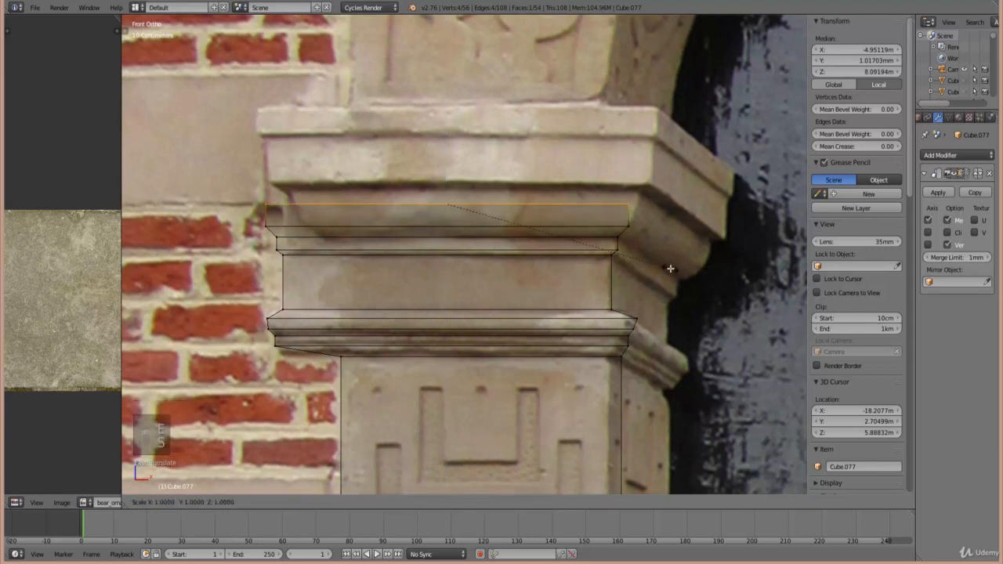
{"action": "left_click", "coordinate": [680, 273]}
- Move all the capital's vertices on the side away from the door about 21 cm inward along X
{"action": "scroll", "coordinate": [428, 289], "scroll_direction": "down", "scroll_amount": 4}
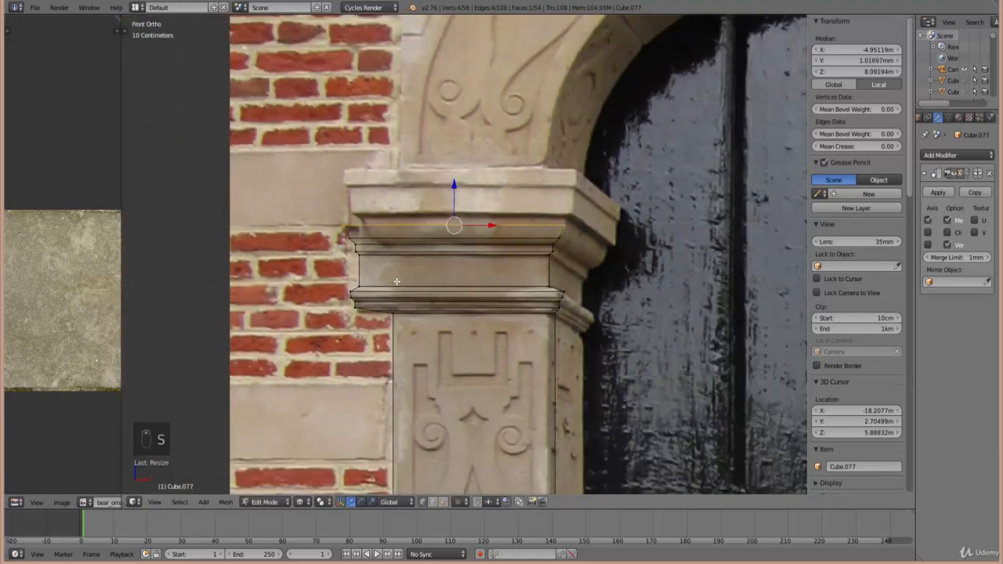
{"action": "scroll", "coordinate": [412, 289], "scroll_direction": "up", "scroll_amount": 5}
{"action": "scroll", "coordinate": [416, 293], "scroll_direction": "down", "scroll_amount": 3}
{"action": "right_click", "coordinate": [360, 320]}
{"action": "key", "text": "b"}
{"action": "left_click_drag", "start_coordinate": [379, 345], "coordinate": [308, 210]}
{"action": "scroll", "coordinate": [310, 242], "scroll_direction": "up", "scroll_amount": 2}
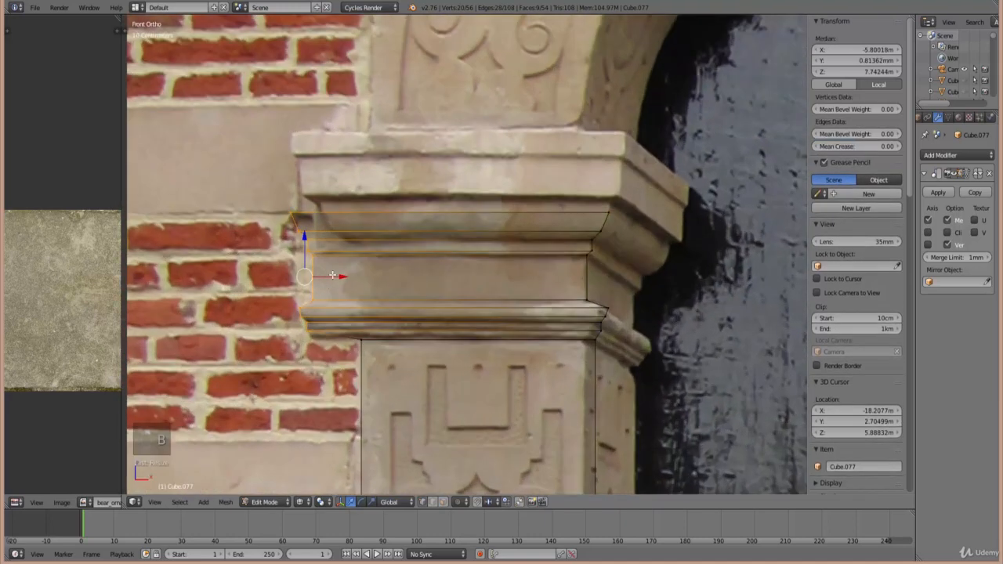
{"action": "left_click_drag", "start_coordinate": [346, 277], "coordinate": [368, 282]}
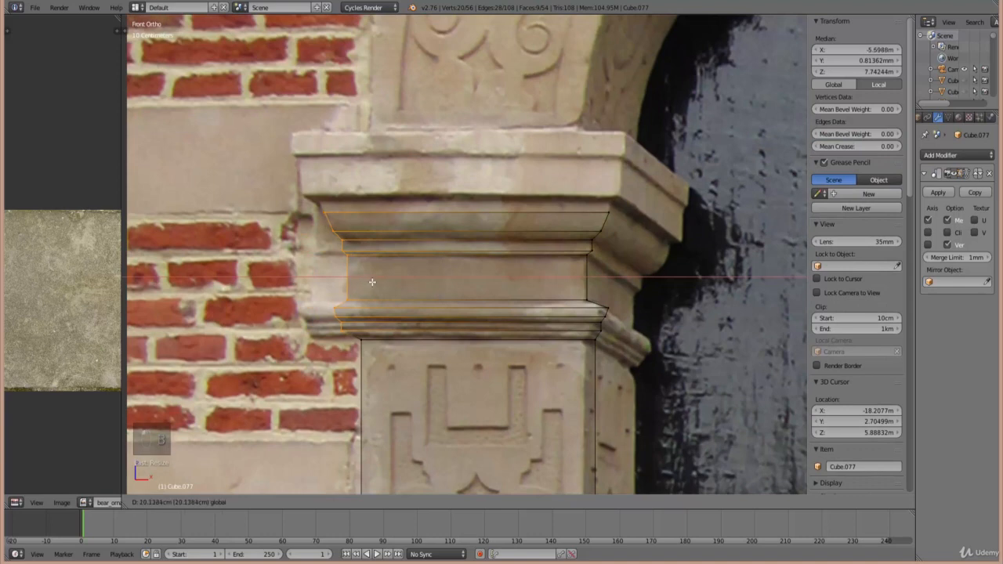
{"action": "left_click", "coordinate": [372, 282]}
{"action": "scroll", "coordinate": [323, 282], "scroll_direction": "up", "scroll_amount": 2}
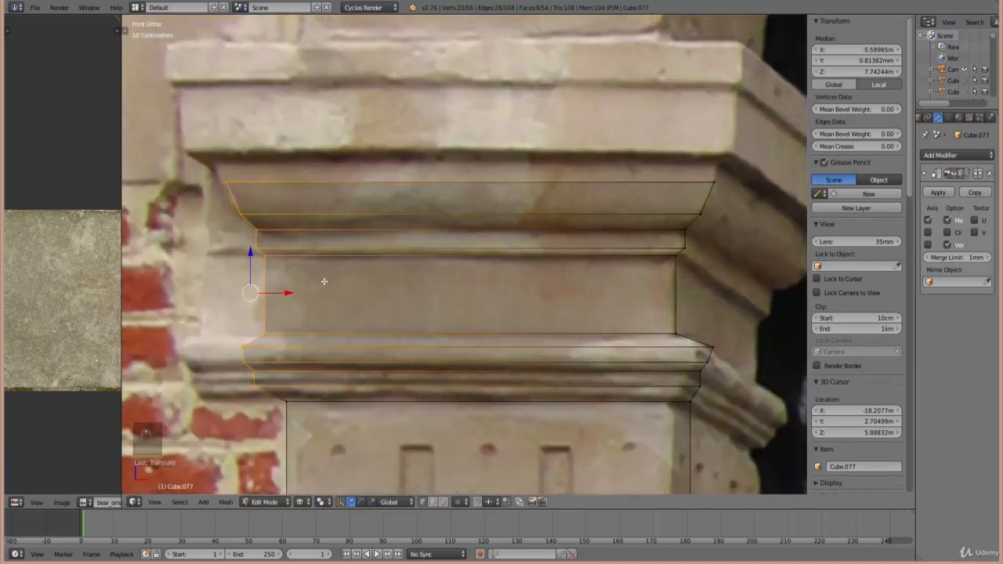
{"action": "scroll", "coordinate": [241, 294], "scroll_direction": "down", "scroll_amount": 2}
{"action": "scroll", "coordinate": [241, 281], "scroll_direction": "down", "scroll_amount": 1}
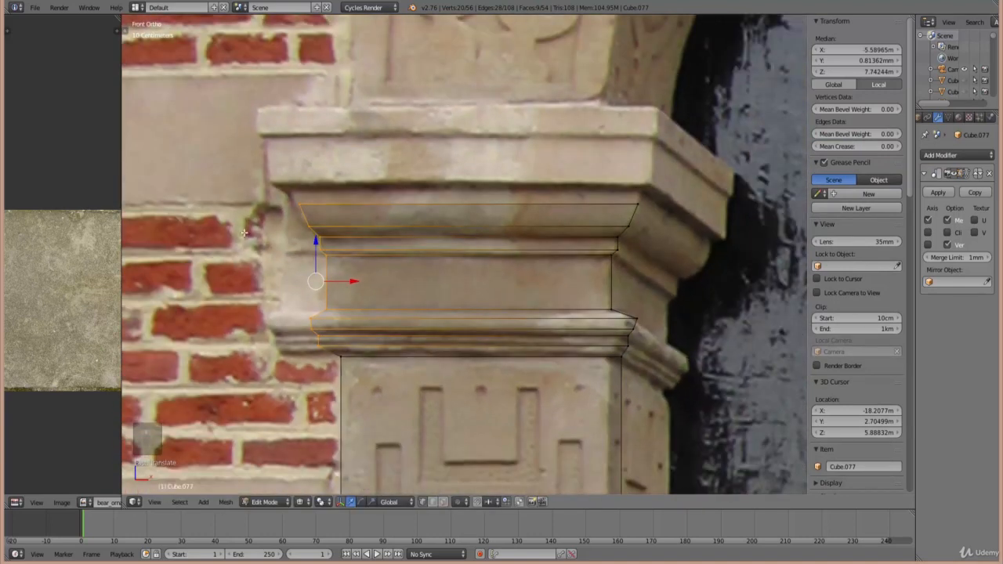
{"action": "scroll", "coordinate": [252, 232], "scroll_direction": "up", "scroll_amount": 2}
{"action": "scroll", "coordinate": [633, 198], "scroll_direction": "down", "scroll_amount": 2}
- Extrude the capital's top vertices about 5 cm upward and scale them slightly wider to continue the flare
{"action": "right_click", "coordinate": [634, 200]}
{"action": "key", "text": "b"}
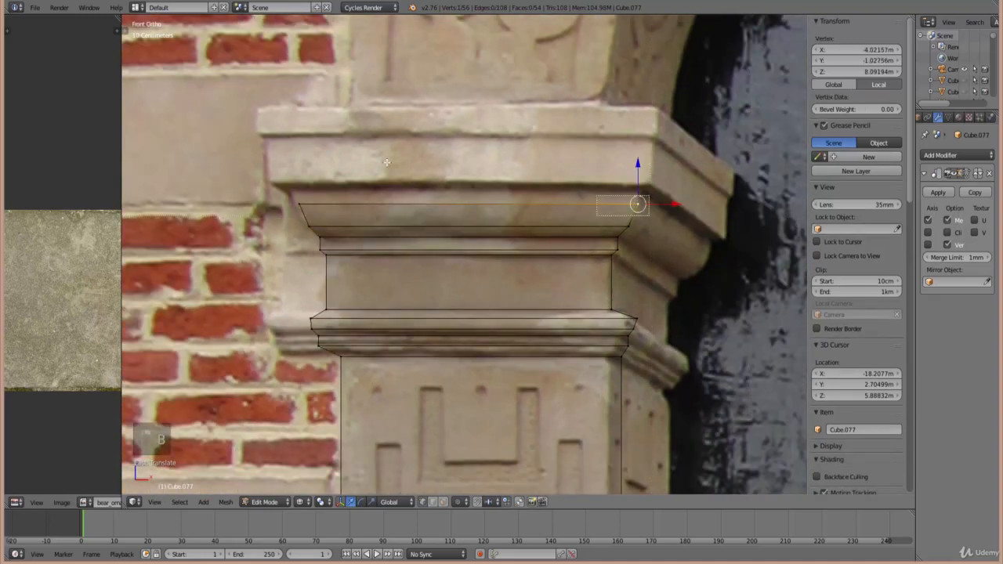
{"action": "left_click_drag", "start_coordinate": [651, 184], "coordinate": [267, 216]}
{"action": "key", "text": "e"}
{"action": "right_click", "coordinate": [464, 192]}
{"action": "left_click_drag", "start_coordinate": [467, 174], "coordinate": [467, 162]}
{"action": "key", "text": "s"}
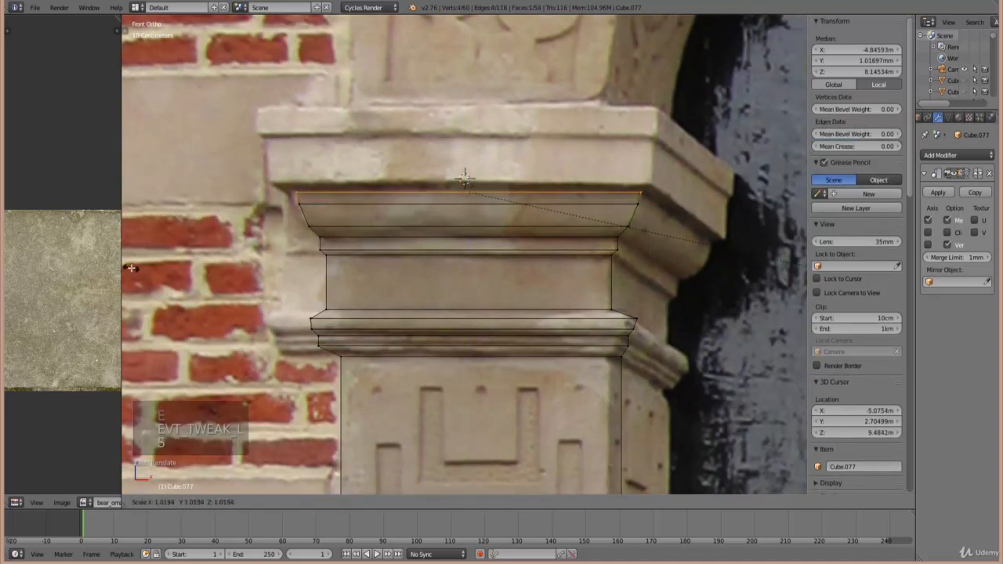
{"action": "left_click", "coordinate": [132, 268]}
- Extrude the capital's top face another 4 cm or so upward and scale it to about 1.06 as an overhanging edge
{"action": "scroll", "coordinate": [438, 316], "scroll_direction": "up", "scroll_amount": 4, "text": "shift"}
{"action": "key", "text": "e"}
{"action": "right_click", "coordinate": [464, 245]}
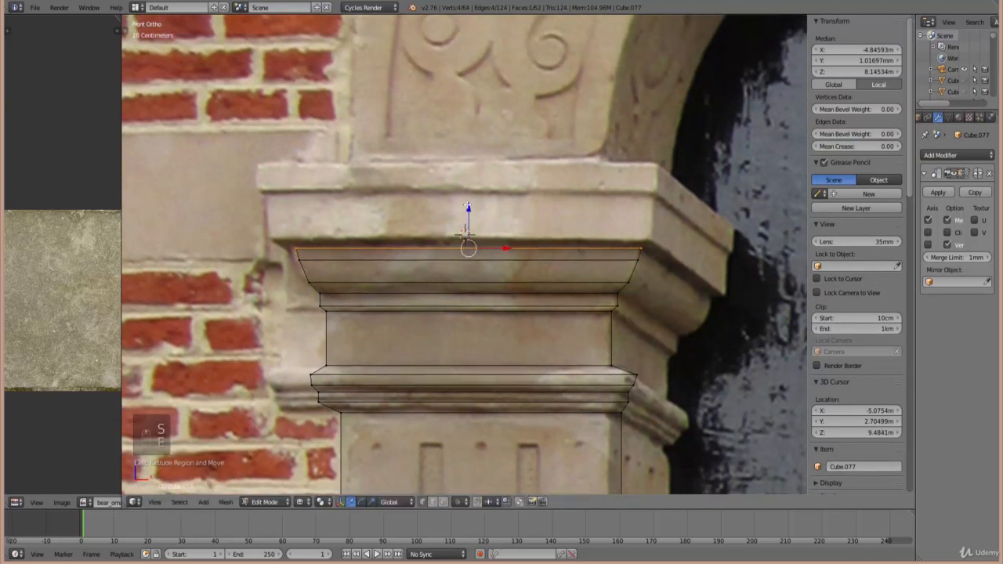
{"action": "left_click_drag", "start_coordinate": [467, 227], "coordinate": [467, 218]}
{"action": "key", "text": "s"}
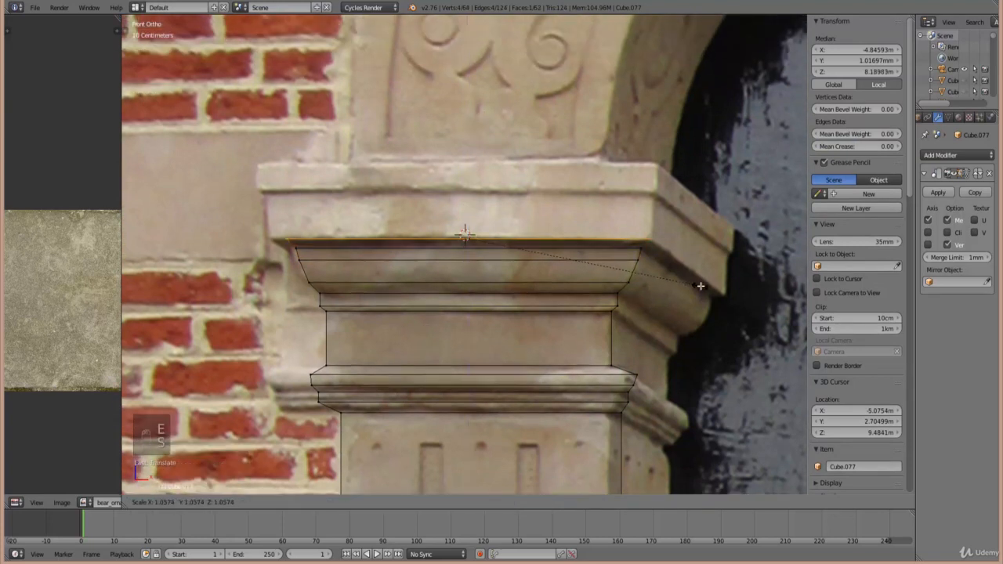
{"action": "left_click", "coordinate": [701, 286]}
- Extrude the capital's upper band about 19 cm high, and add a slightly wider transition about 3 cm high above it
{"action": "left_click_drag", "start_coordinate": [475, 196], "coordinate": [479, 154]}
{"action": "scroll", "coordinate": [515, 312], "scroll_direction": "up", "scroll_amount": 5, "text": "shift"}
{"action": "key", "text": "e"}
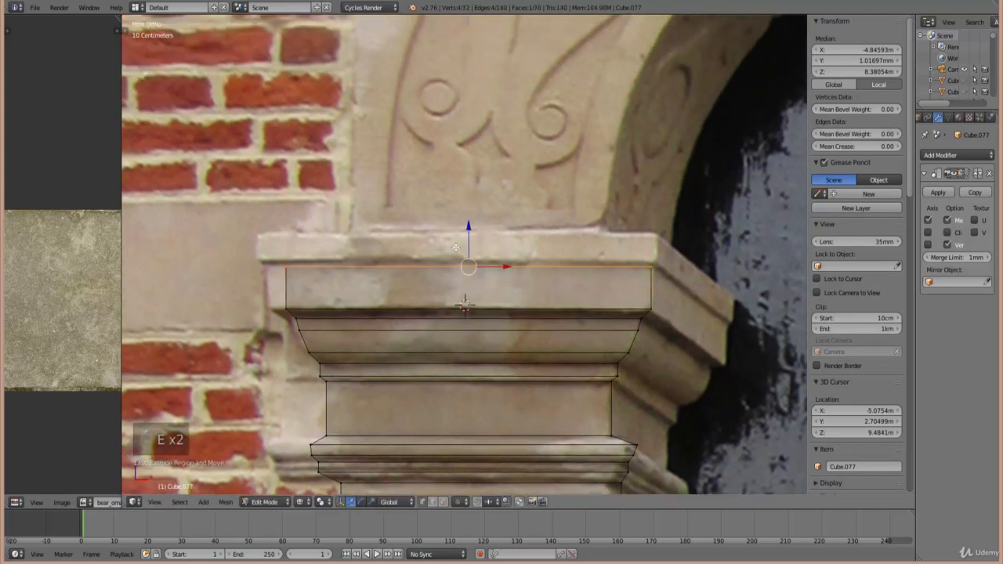
{"action": "left_click_drag", "start_coordinate": [468, 229], "coordinate": [469, 231]}
{"action": "left_click", "coordinate": [478, 204]}
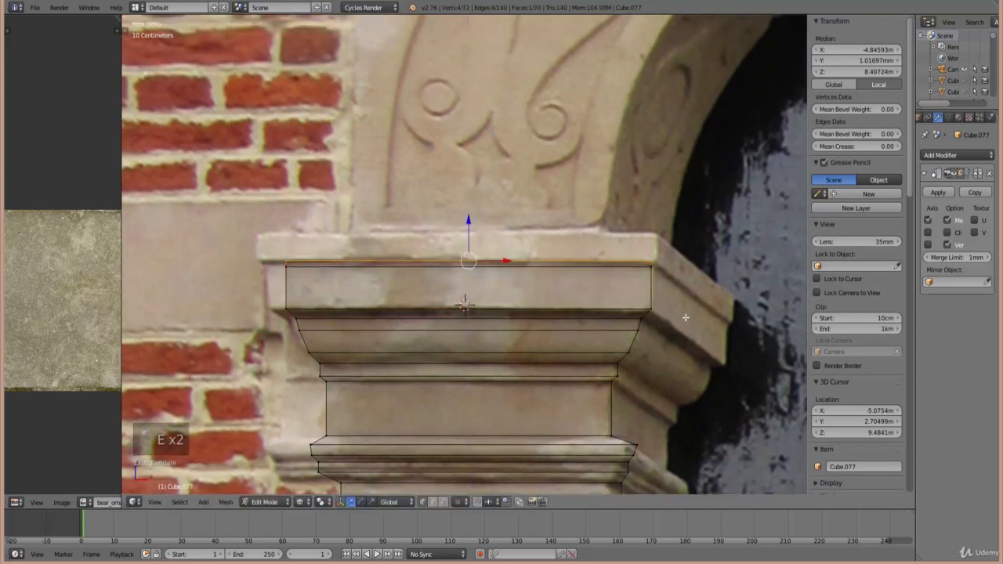
{"action": "key", "text": "s"}
{"action": "left_click", "coordinate": [757, 336]}
- Extrude the capital's top slab about 11 cm high, and finish it with a slightly narrower bevel about 2.5 cm high
{"action": "key", "text": "e"}
{"action": "right_click", "coordinate": [713, 311]}
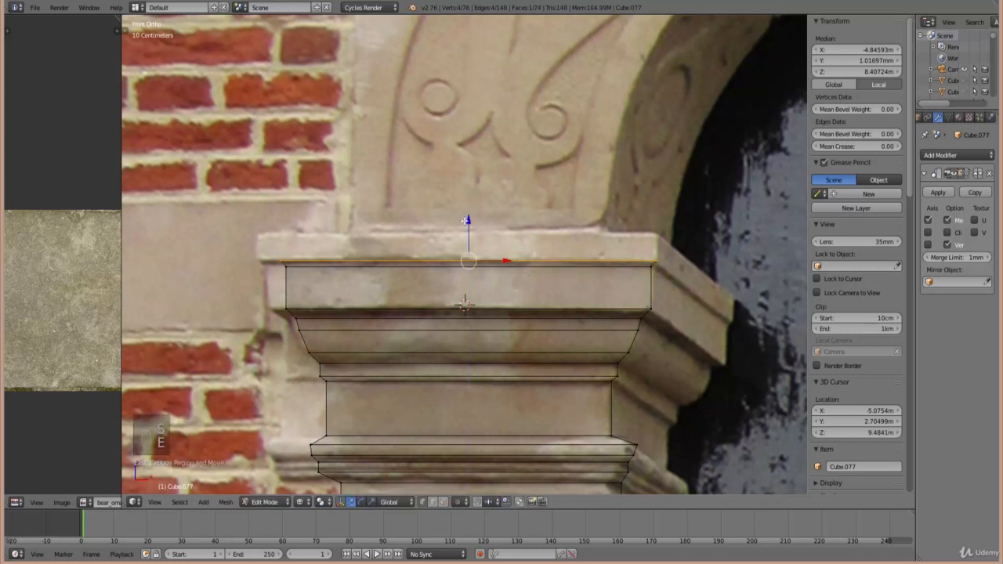
{"action": "left_click_drag", "start_coordinate": [466, 220], "coordinate": [478, 195]}
{"action": "key", "text": "e"}
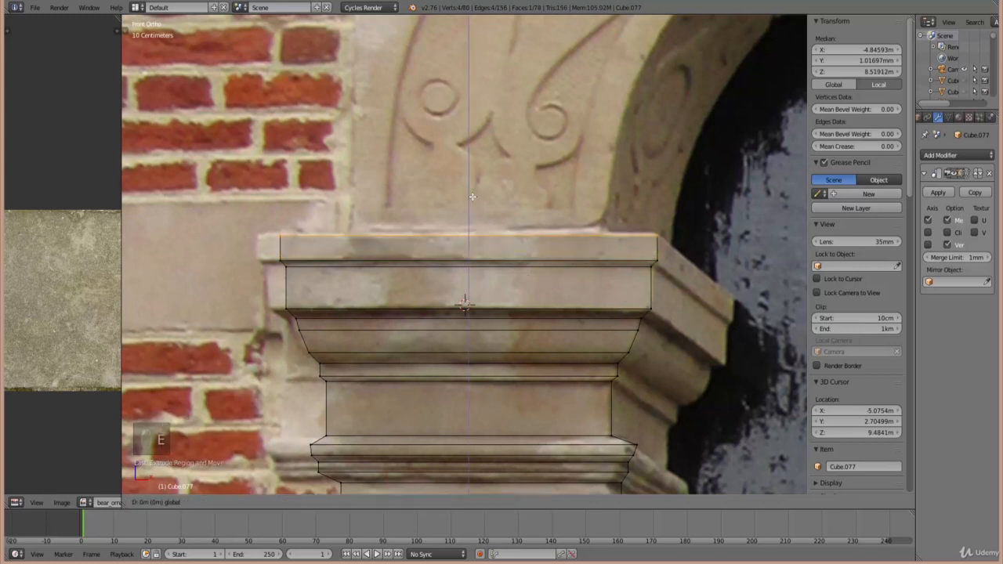
{"action": "left_click", "coordinate": [696, 290]}
{"action": "key", "text": "s"}
{"action": "left_click", "coordinate": [648, 261]}
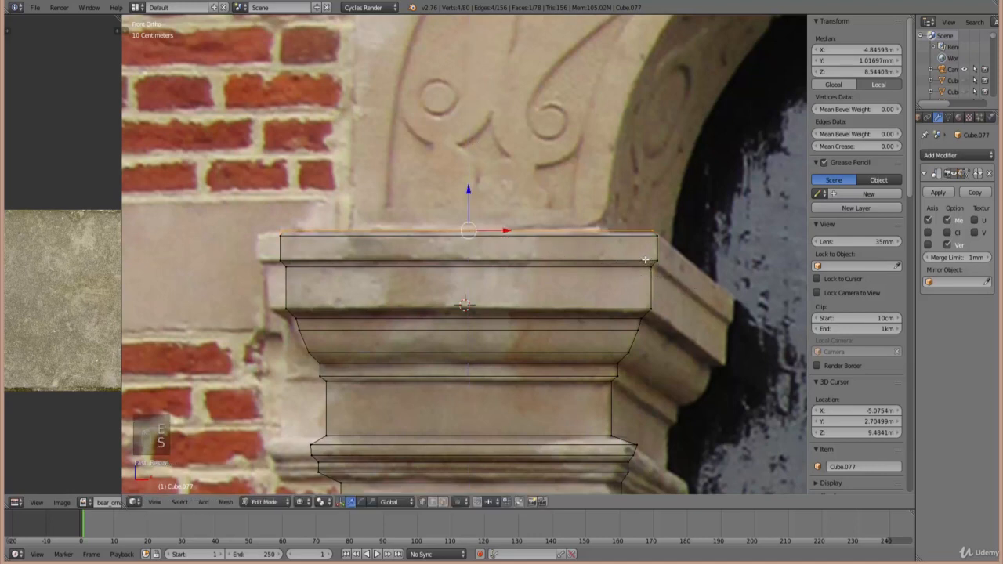
- Examine both mirrored capitals against the door reference in solid shading, and return to wireframe mesh editing
{"action": "scroll", "coordinate": [561, 321], "scroll_direction": "down", "scroll_amount": 8}
{"action": "key", "text": "Tab"}
{"action": "key", "text": "z"}
{"action": "scroll", "coordinate": [560, 321], "scroll_direction": "down", "scroll_amount": 4}
{"action": "key", "text": "Tab"}
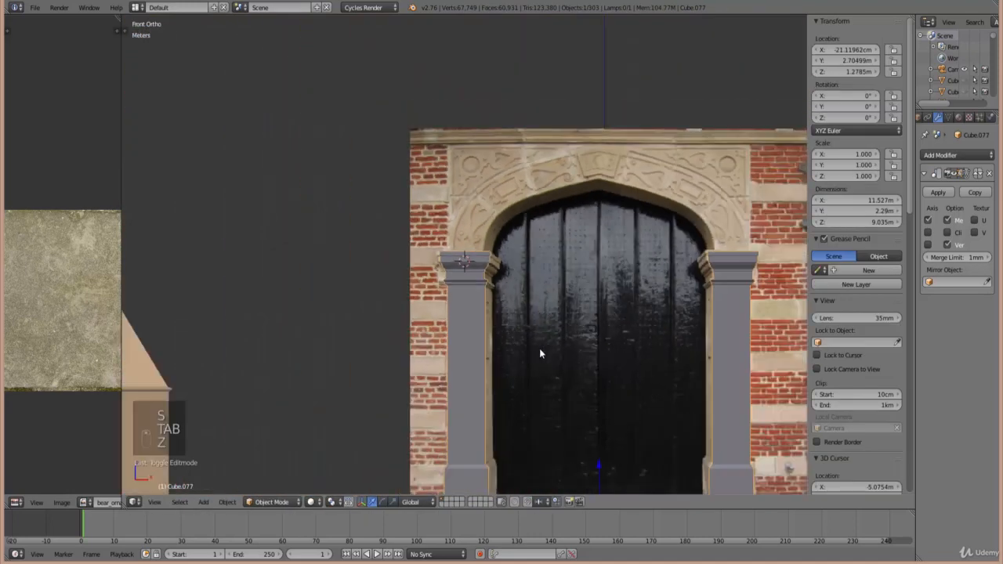
{"action": "scroll", "coordinate": [469, 341], "scroll_direction": "up", "scroll_amount": 8}
{"action": "key", "text": "z"}
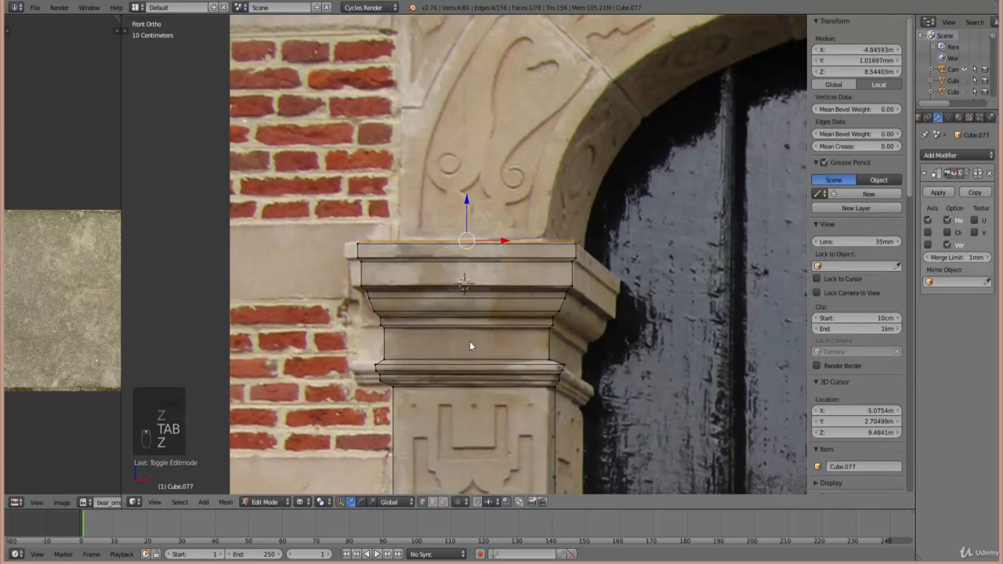
- Move the capital's outer-side vertices about 3 cm inward along X, and check its outline in solid shading
{"action": "scroll", "coordinate": [470, 346], "scroll_direction": "up", "scroll_amount": 4}
{"action": "right_click", "coordinate": [292, 341]}
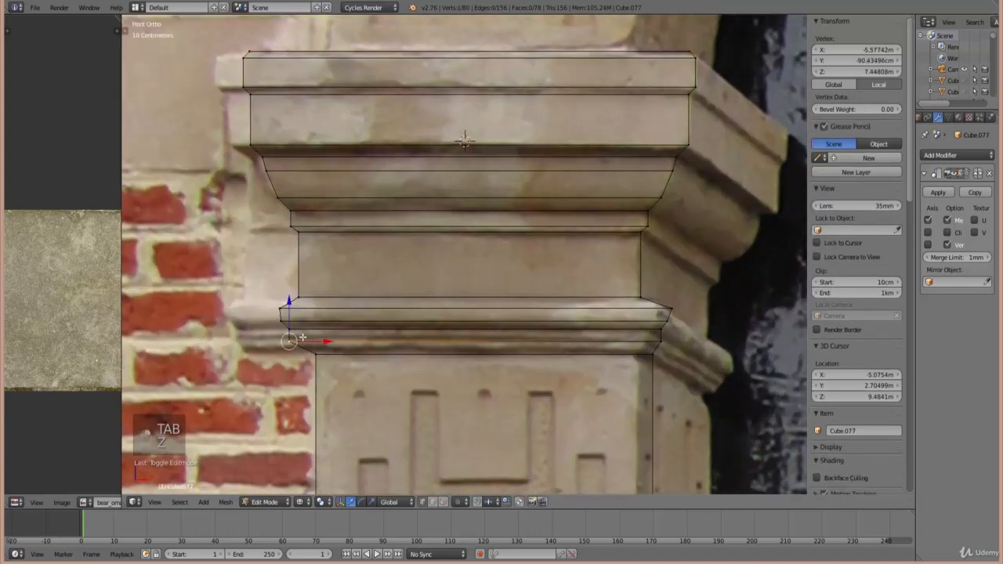
{"action": "key", "text": "b"}
{"action": "left_click_drag", "start_coordinate": [312, 371], "coordinate": [192, 28]}
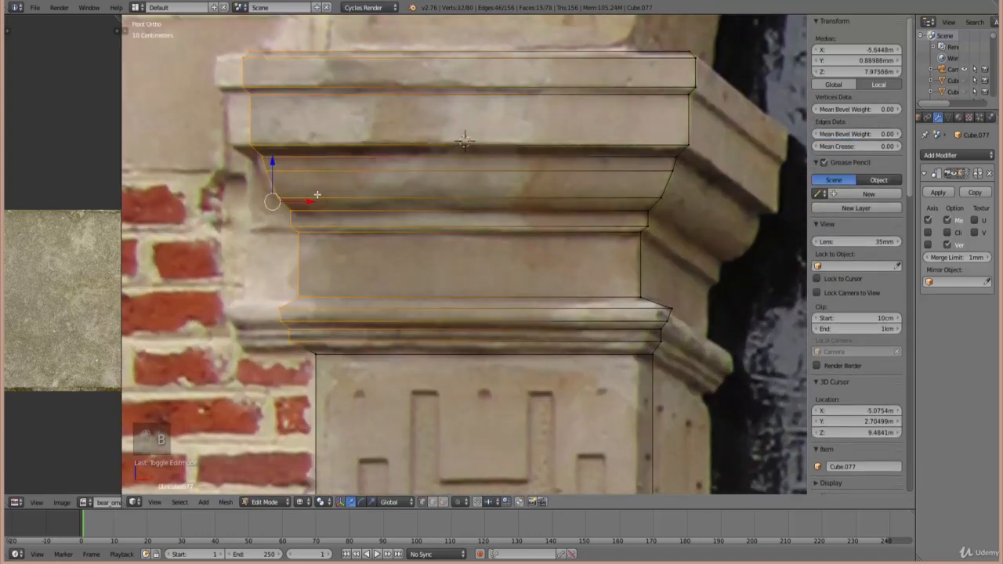
{"action": "left_click_drag", "start_coordinate": [309, 200], "coordinate": [315, 206]}
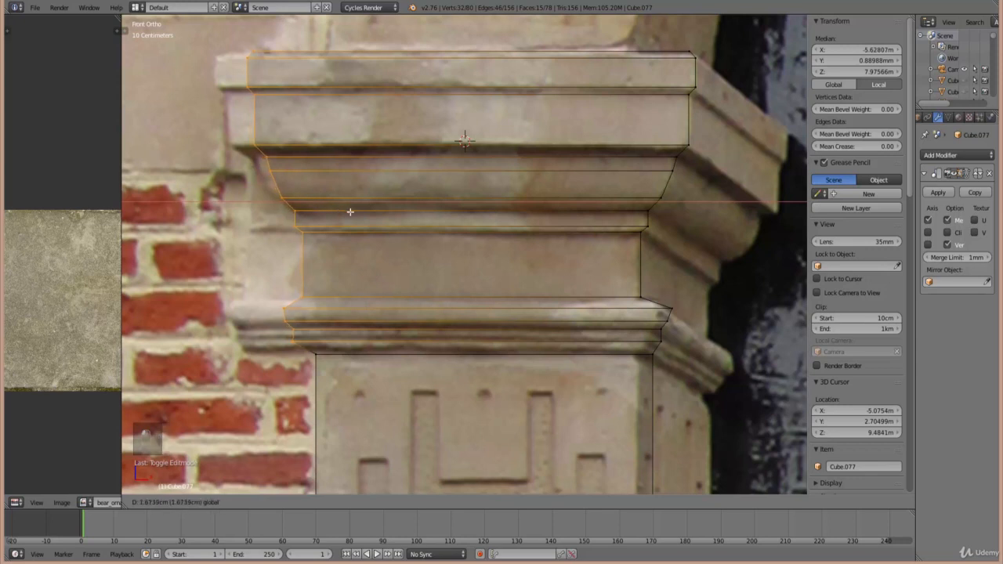
{"action": "left_click_drag", "start_coordinate": [405, 219], "coordinate": [431, 222]}
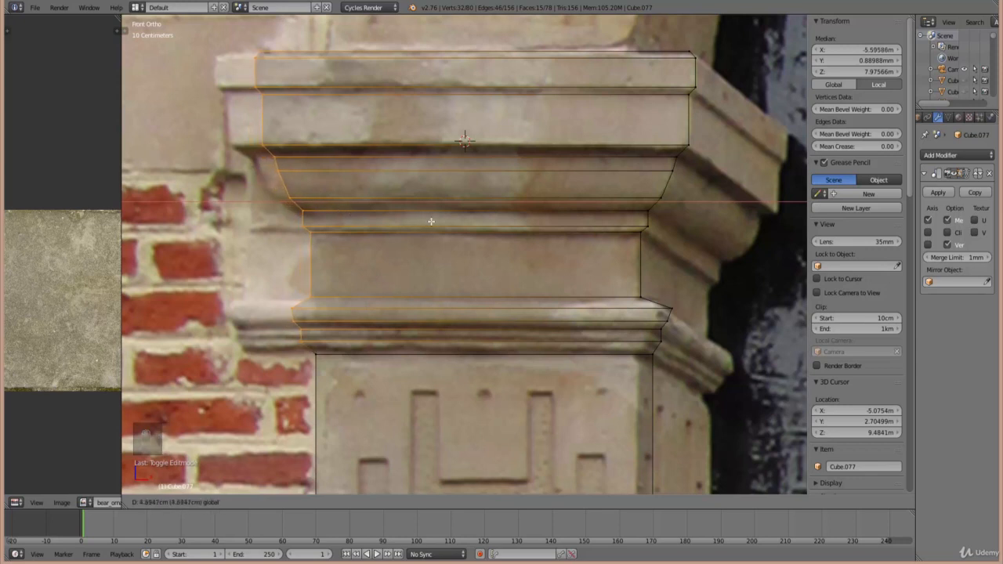
{"action": "left_click", "coordinate": [384, 225]}
{"action": "scroll", "coordinate": [412, 262], "scroll_direction": "down", "scroll_amount": 3}
{"action": "key", "text": "Tab"}
{"action": "key", "text": "z"}
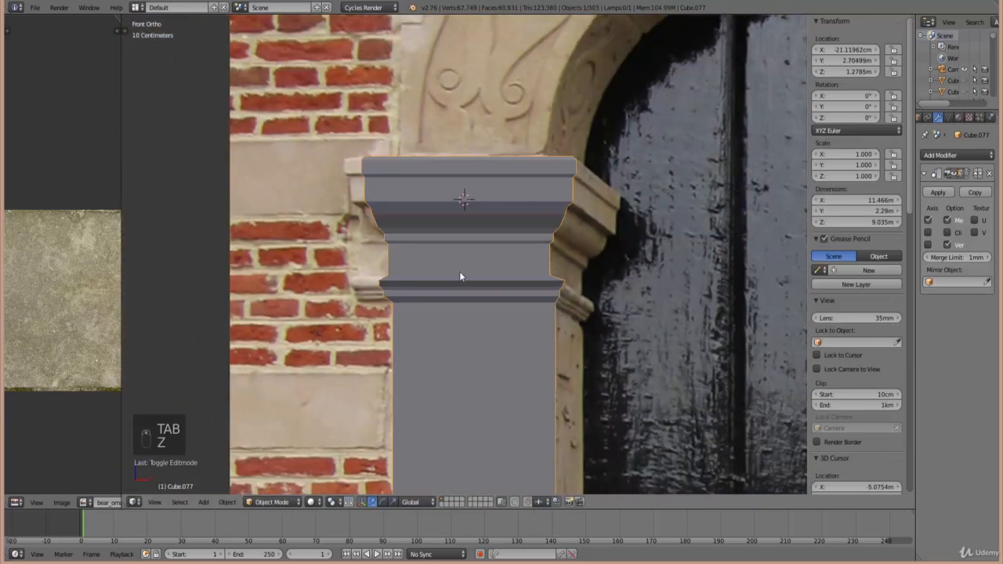
{"action": "scroll", "coordinate": [470, 290], "scroll_direction": "down", "scroll_amount": 4}
{"action": "scroll", "coordinate": [481, 309], "scroll_direction": "up", "scroll_amount": 4}
{"action": "scroll", "coordinate": [454, 274], "scroll_direction": "up", "scroll_amount": 4}
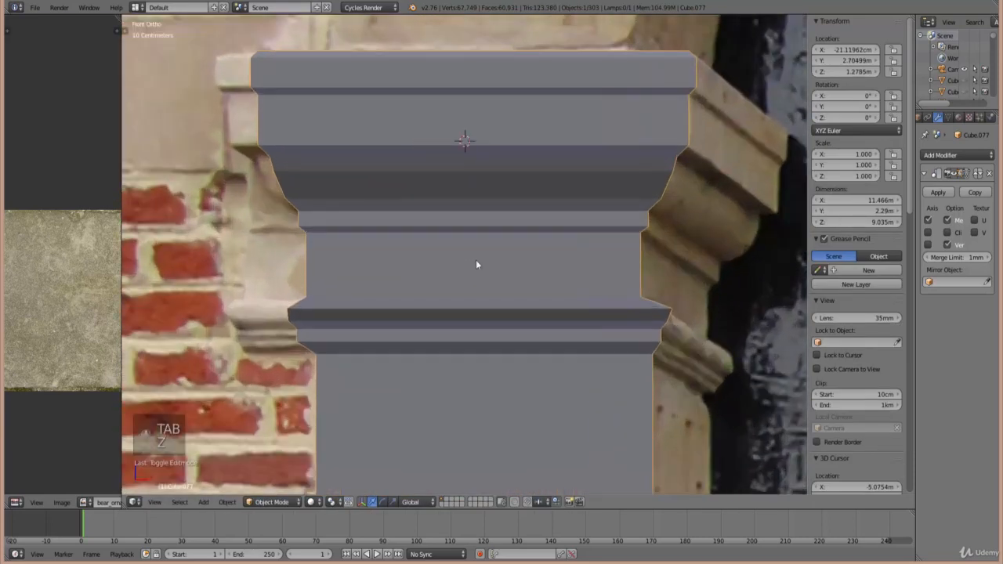
- Add two vertical loop cuts through the pillar and capital, one near its outer edge and one near its inner edge
{"action": "key", "text": "Tab"}
{"action": "scroll", "coordinate": [477, 264], "scroll_direction": "down", "scroll_amount": 8}
{"action": "key", "text": "ctrl+r"}
{"action": "left_click", "coordinate": [480, 229]}
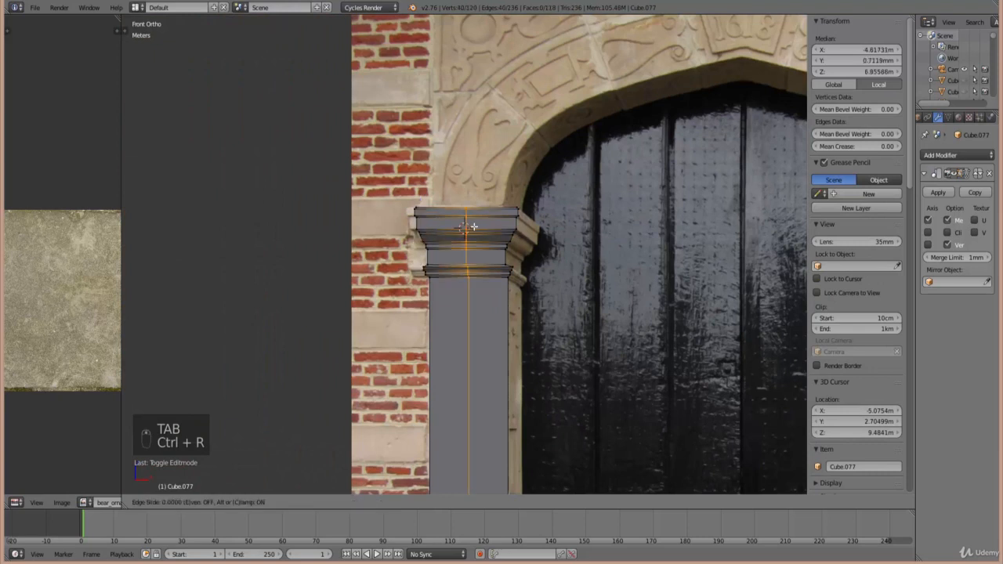
{"action": "left_click", "coordinate": [433, 245]}
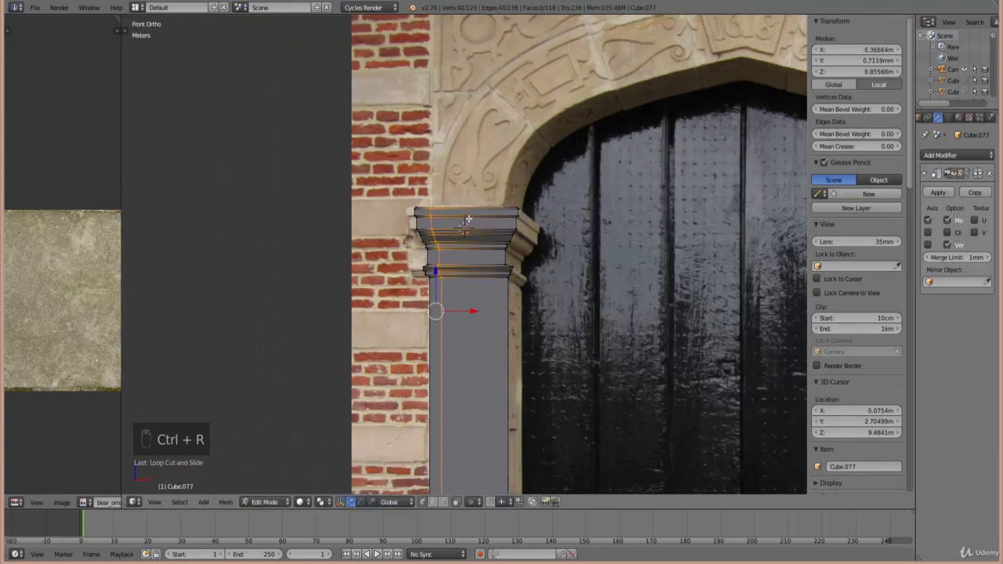
{"action": "key", "text": "ctrl+r"}
{"action": "left_click", "coordinate": [474, 235]}
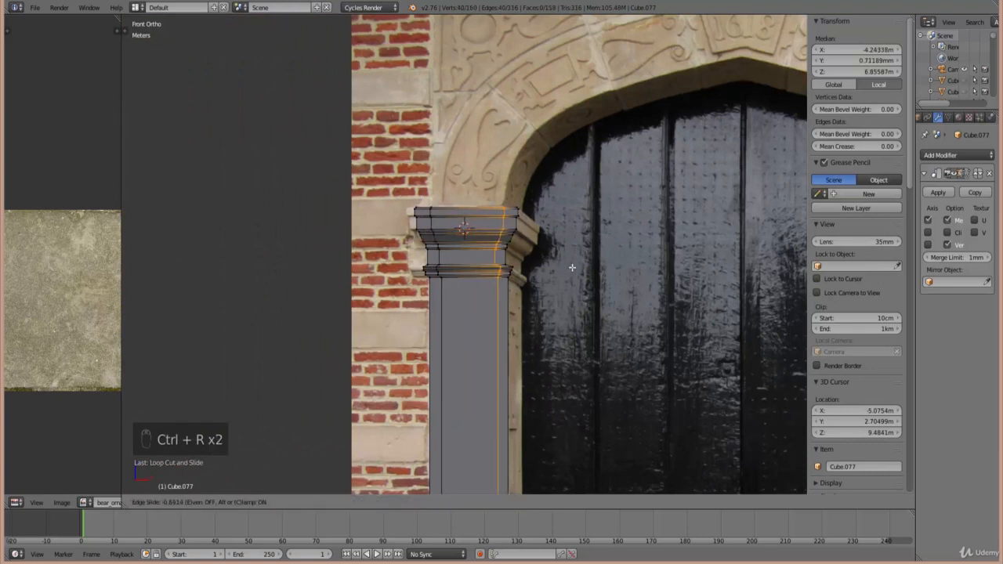
{"action": "left_click", "coordinate": [572, 268]}
- Extrude the capital's top face between the two loop cuts about 36 cm upward and rotate it about 7° to start the arch
{"action": "scroll", "coordinate": [548, 345], "scroll_direction": "up", "scroll_amount": 5}
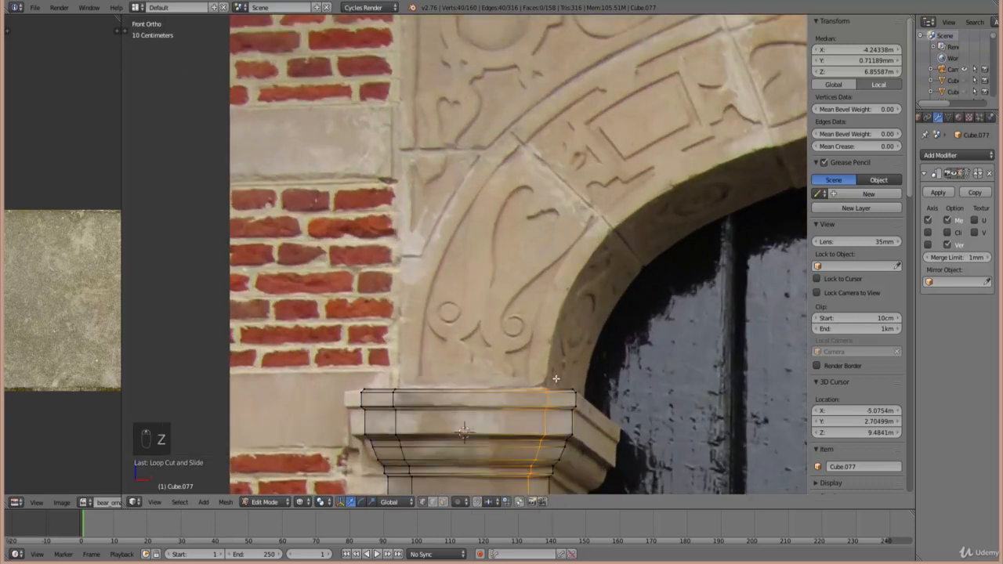
{"action": "scroll", "coordinate": [556, 379], "scroll_direction": "up", "scroll_amount": 3}
{"action": "right_click", "coordinate": [605, 413]}
{"action": "key", "text": "b"}
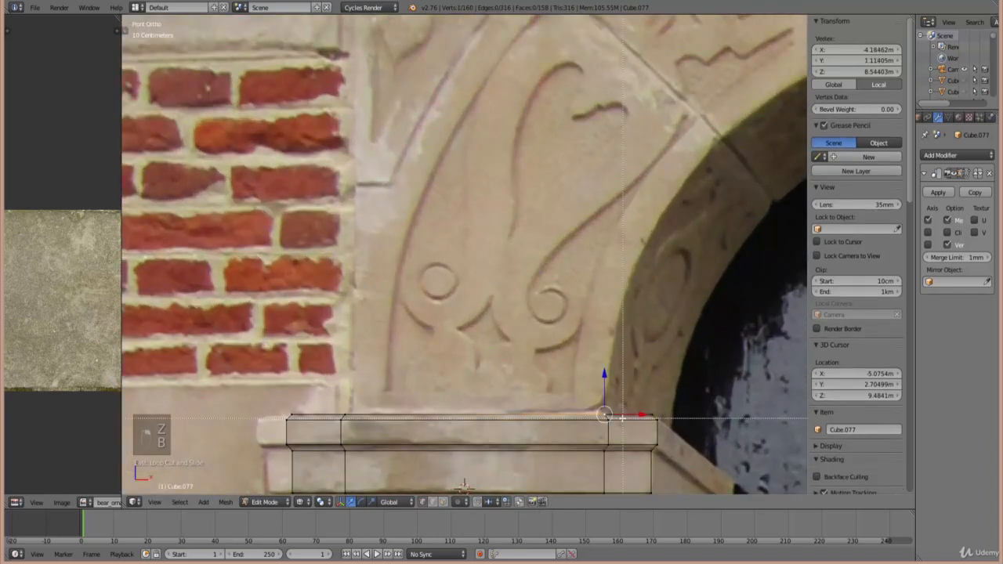
{"action": "left_click_drag", "start_coordinate": [340, 359], "coordinate": [333, 359]}
{"action": "scroll", "coordinate": [603, 297], "scroll_direction": "down", "scroll_amount": 3}
{"action": "middle_click_drag", "start_coordinate": [606, 296], "coordinate": [506, 349], "text": "shift"}
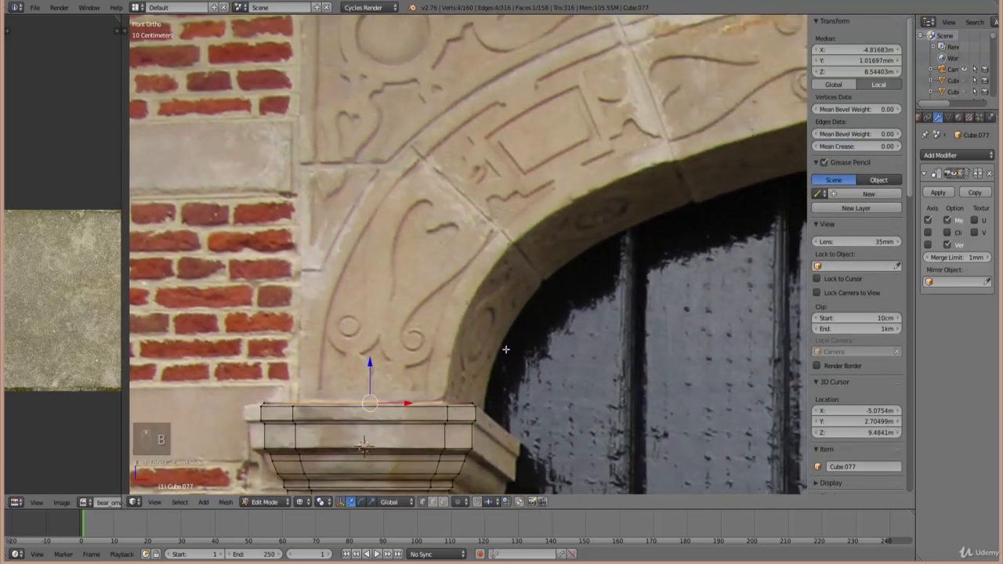
{"action": "key", "text": "g"}
{"action": "left_click", "coordinate": [512, 317]}
{"action": "key", "text": "r"}
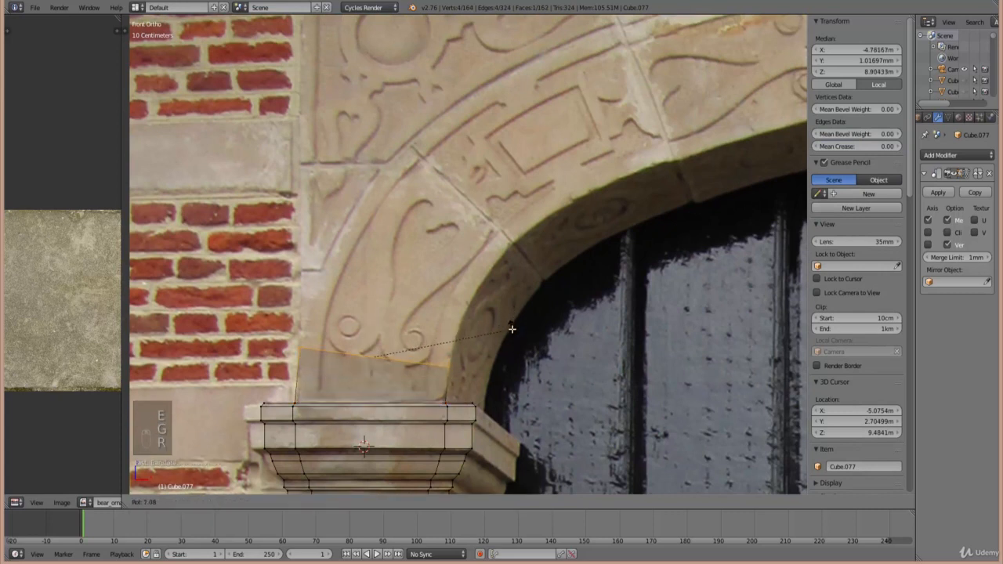
{"action": "left_click", "coordinate": [512, 331]}
{"action": "key", "text": "g"}
{"action": "left_click", "coordinate": [511, 344]}
- Extrude the arch's end face to form a second segment about 42 cm higher, following the reference curve
{"action": "key", "text": "e"}
{"action": "left_click", "coordinate": [511, 345]}
{"action": "key", "text": "g"}
{"action": "left_click", "coordinate": [525, 292]}
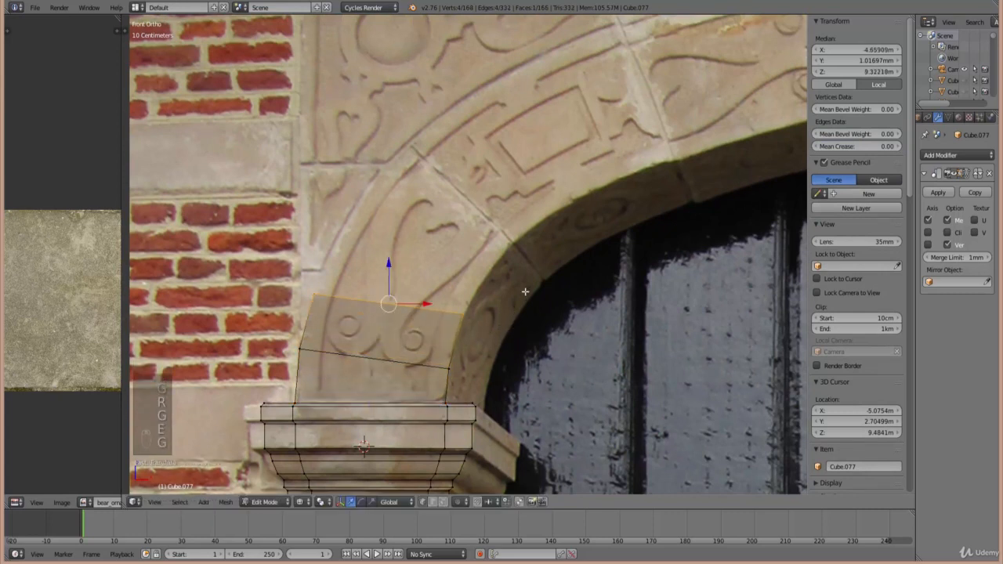
- Rotate the arch's end face to follow the curve, then extrude and rotate a third segment about 48 cm long
{"action": "key", "text": "r"}
{"action": "left_click", "coordinate": [504, 318]}
{"action": "key", "text": "e"}
{"action": "left_click", "coordinate": [505, 326]}
{"action": "key", "text": "g"}
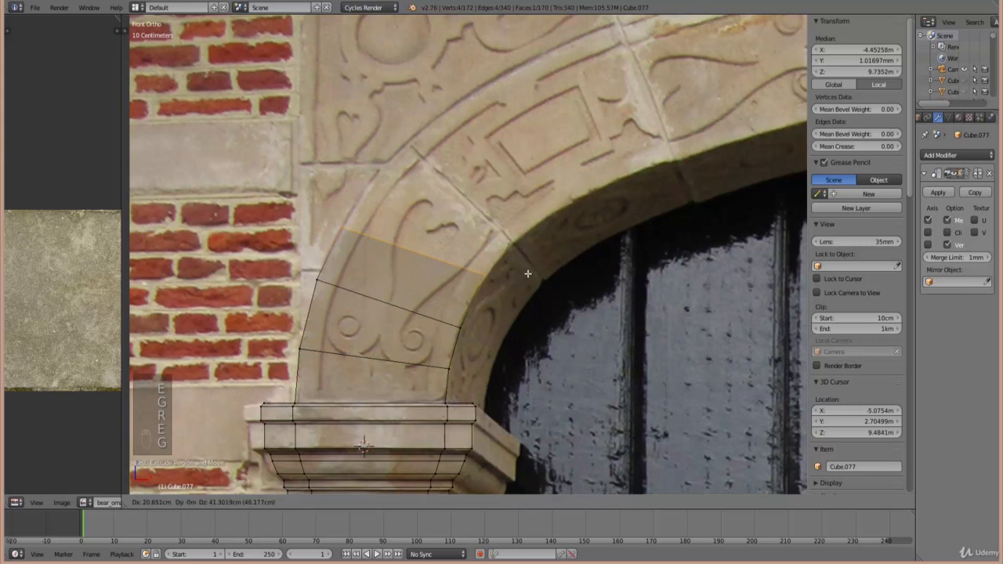
{"action": "left_click", "coordinate": [517, 297]}
{"action": "key", "text": "r"}
{"action": "left_click", "coordinate": [512, 315]}
- Extrude the arch's end face into a fourth segment about 40 cm long and rotate and reposition it along the reference curve
{"action": "scroll", "coordinate": [512, 315], "scroll_direction": "up", "scroll_amount": 1, "text": "shift"}
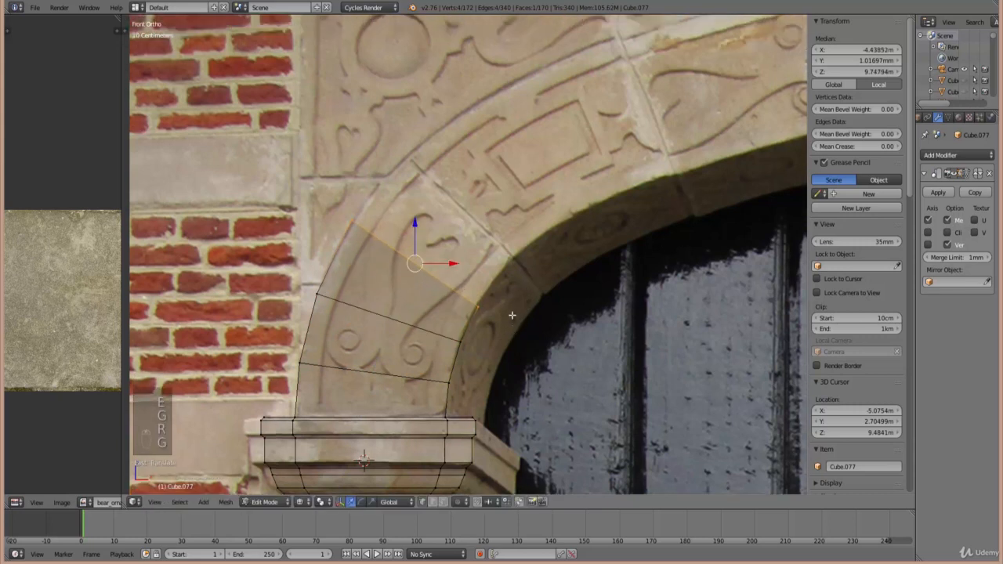
{"action": "middle_click_drag", "start_coordinate": [512, 315], "coordinate": [461, 370], "text": "shift"}
{"action": "key", "text": "e"}
{"action": "left_click", "coordinate": [493, 350]}
{"action": "key", "text": "g"}
{"action": "left_click", "coordinate": [512, 312]}
{"action": "key", "text": "r"}
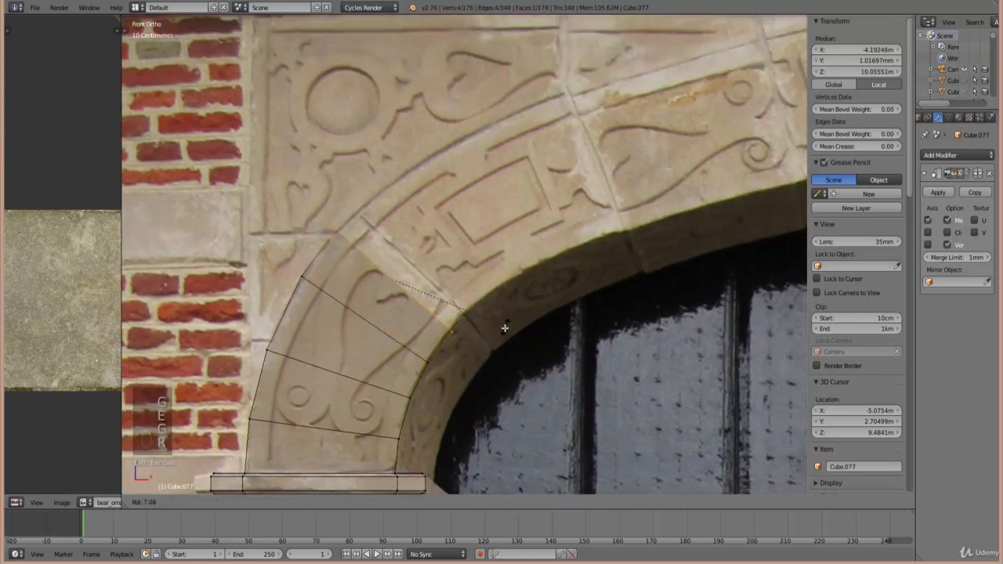
{"action": "left_click", "coordinate": [505, 328]}
{"action": "key", "text": "g"}
{"action": "left_click", "coordinate": [544, 279]}
- Extrude a fifth arch segment about 58 cm long and rotate its end face perpendicular to the reference curve
{"action": "key", "text": "e"}
{"action": "left_click", "coordinate": [535, 282]}
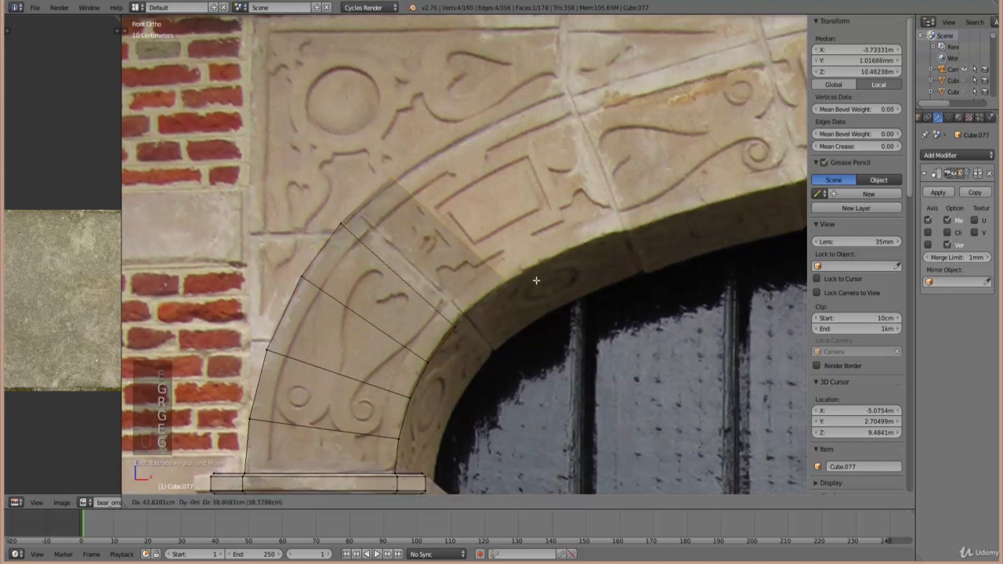
{"action": "key", "text": "g"}
{"action": "left_click", "coordinate": [539, 291]}
{"action": "key", "text": "r"}
{"action": "left_click", "coordinate": [513, 296]}
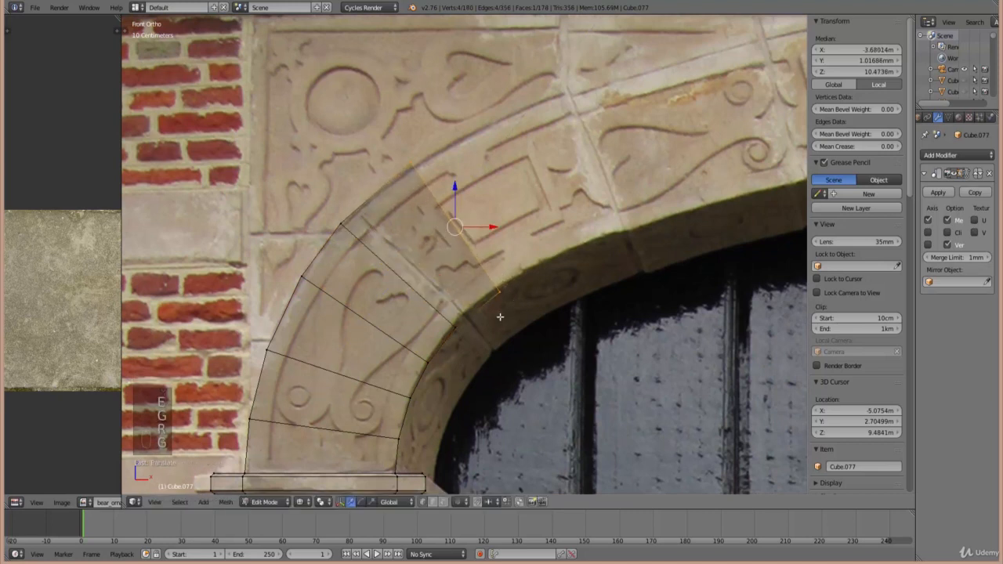
- Move the arch's inner-edge vertices at its third and fourth joints onto the inner curve of the door reference
{"action": "middle_click_drag", "start_coordinate": [499, 319], "coordinate": [402, 352], "text": "shift"}
{"action": "right_click", "coordinate": [379, 349]}
{"action": "key", "text": "g"}
{"action": "left_click_drag", "start_coordinate": [379, 349], "coordinate": [434, 415]}
{"action": "left_click", "coordinate": [449, 404]}
{"action": "right_click", "coordinate": [365, 394]}
{"action": "key", "text": "b"}
{"action": "key", "text": "g"}
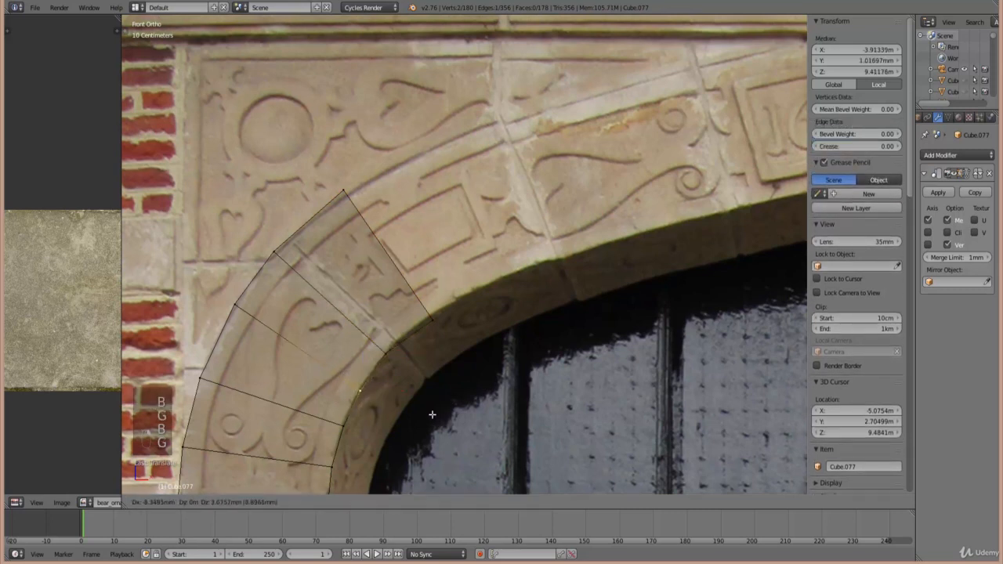
{"action": "left_click", "coordinate": [430, 413]}
- Move the inner and outer vertices of the fifth segment's end face about 4 cm each onto the reference arch edges
{"action": "right_click", "coordinate": [427, 313]}
{"action": "key", "text": "g"}
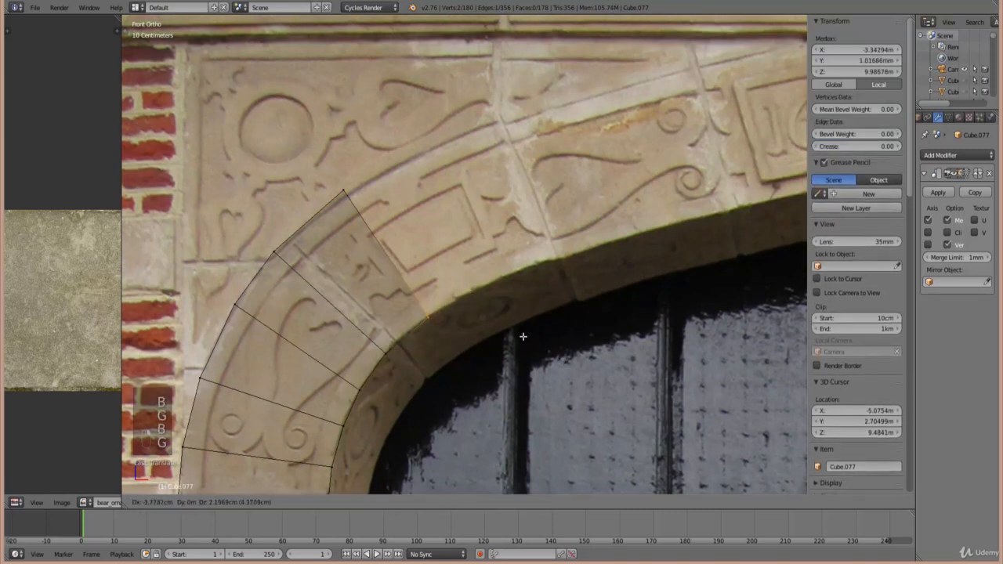
{"action": "left_click", "coordinate": [523, 336]}
{"action": "key", "text": "b"}
{"action": "left_click_drag", "start_coordinate": [303, 145], "coordinate": [387, 232]}
{"action": "key", "text": "g"}
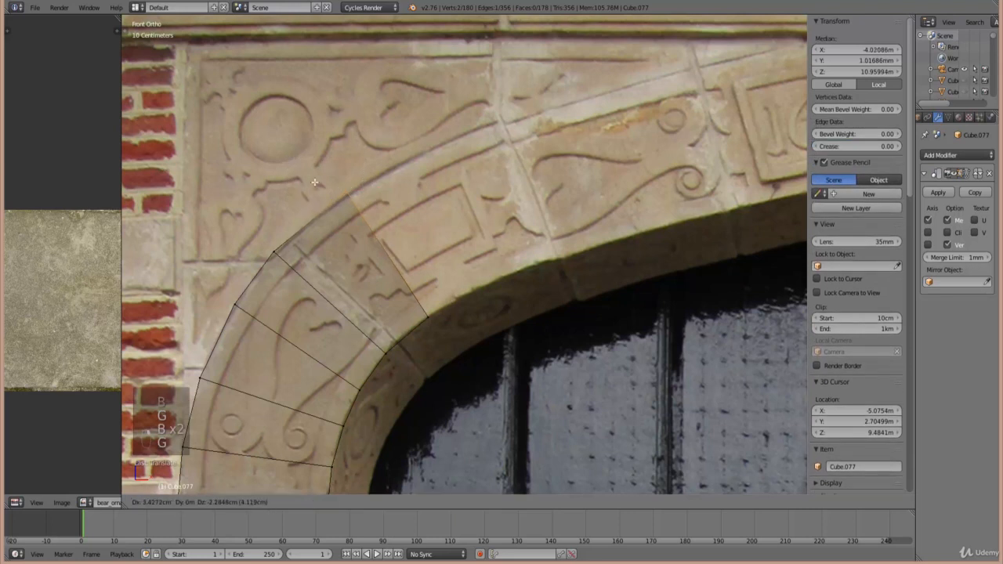
{"action": "left_click", "coordinate": [314, 183]}
- Extrude two more arch segments about 79 cm and 57 cm long, rotating the first one's end face to follow the curve
{"action": "key", "text": "b"}
{"action": "left_click_drag", "start_coordinate": [441, 324], "coordinate": [403, 261]}
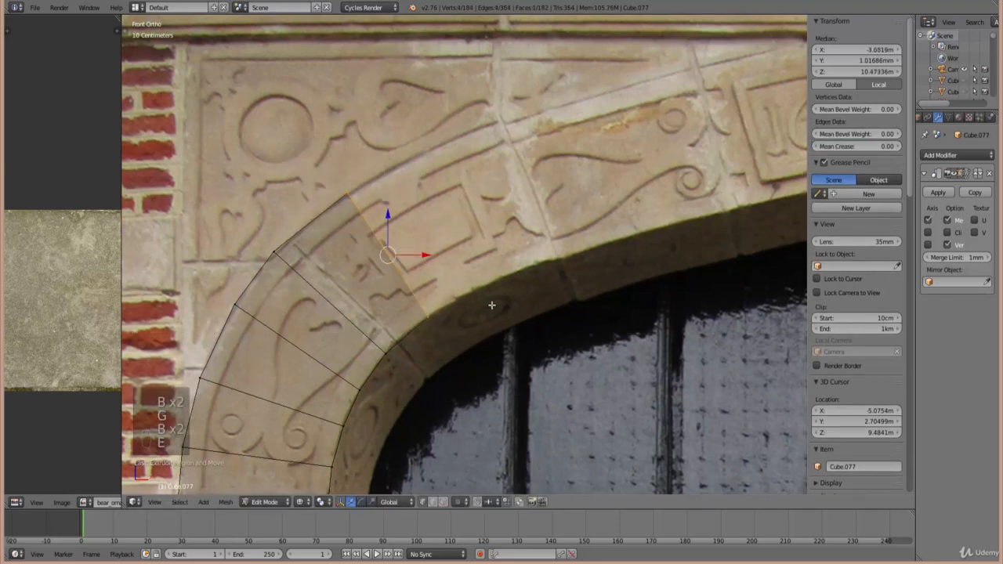
{"action": "key", "text": "g"}
{"action": "key", "text": "r"}
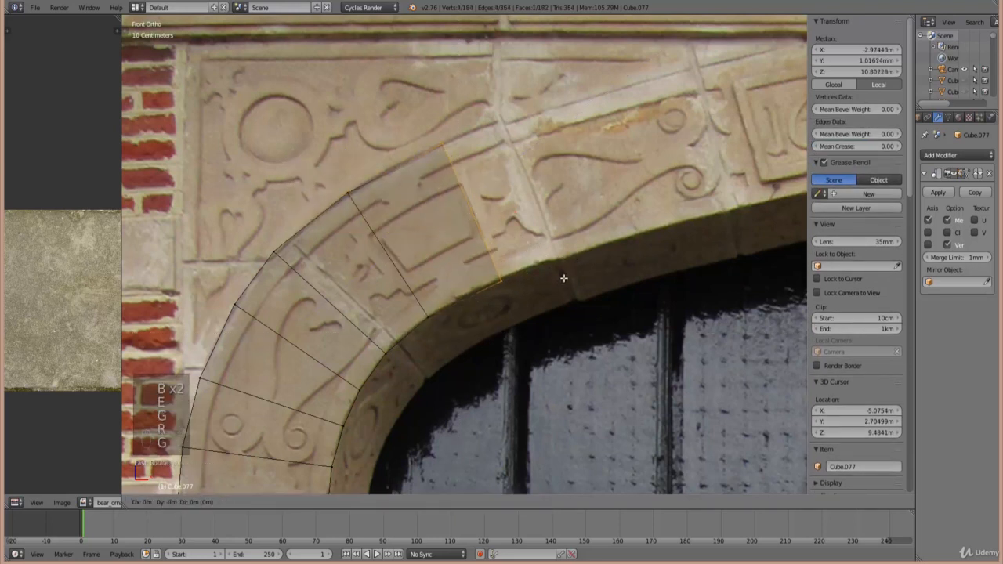
{"action": "left_click", "coordinate": [560, 273]}
{"action": "key", "text": "e"}
{"action": "key", "text": "g"}
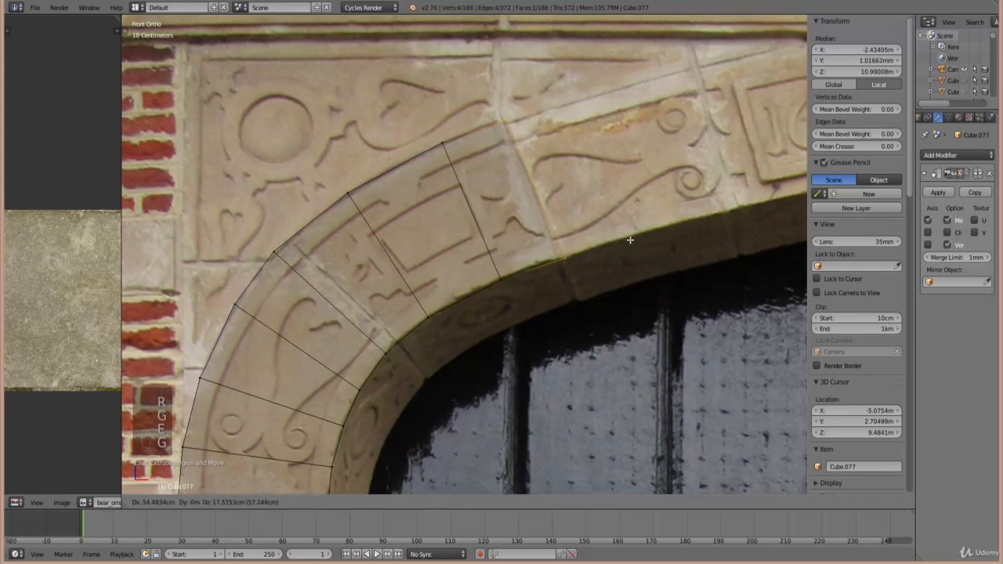
{"action": "left_click", "coordinate": [627, 247]}
- Extrude an eighth arch segment about 1.4 m long to the 1618 keystone and rotate its end face
{"action": "middle_click_drag", "start_coordinate": [622, 253], "coordinate": [593, 290], "text": "shift"}
{"action": "key", "text": "e"}
{"action": "key", "text": "g"}
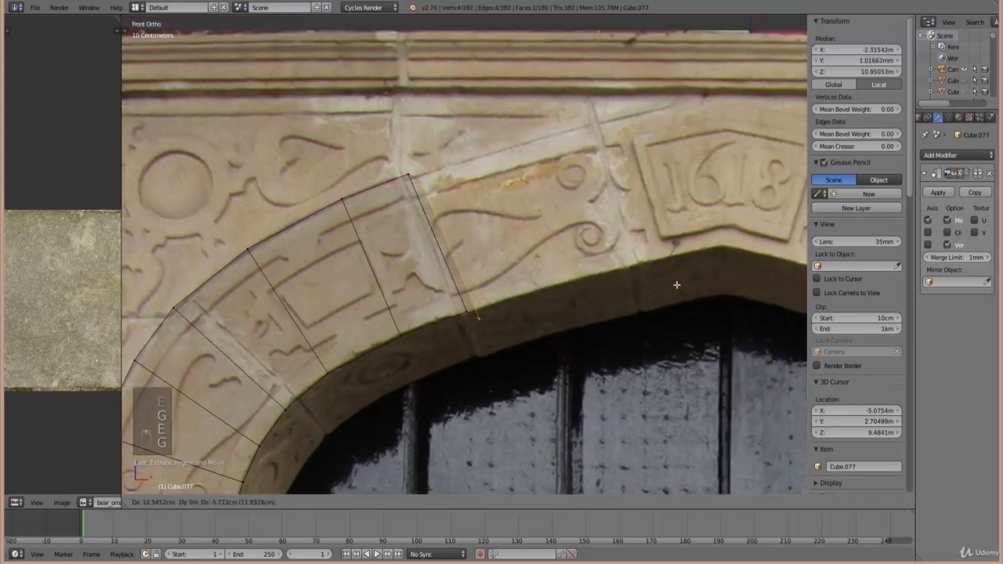
{"action": "left_click", "coordinate": [707, 279]}
{"action": "middle_click_drag", "start_coordinate": [707, 279], "coordinate": [570, 336], "text": "shift"}
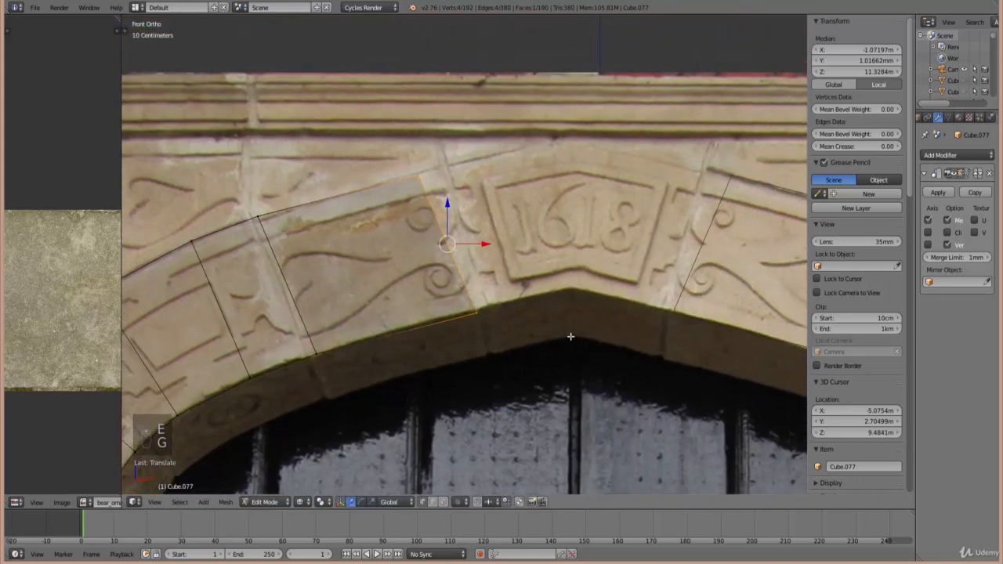
{"action": "key", "text": "r"}
{"action": "left_click", "coordinate": [559, 341]}
- Move the inner vertices of the eighth segment's end face onto the reference arch's lower edge
{"action": "right_click", "coordinate": [476, 318]}
{"action": "key", "text": "b"}
{"action": "left_click_drag", "start_coordinate": [495, 350], "coordinate": [431, 304]}
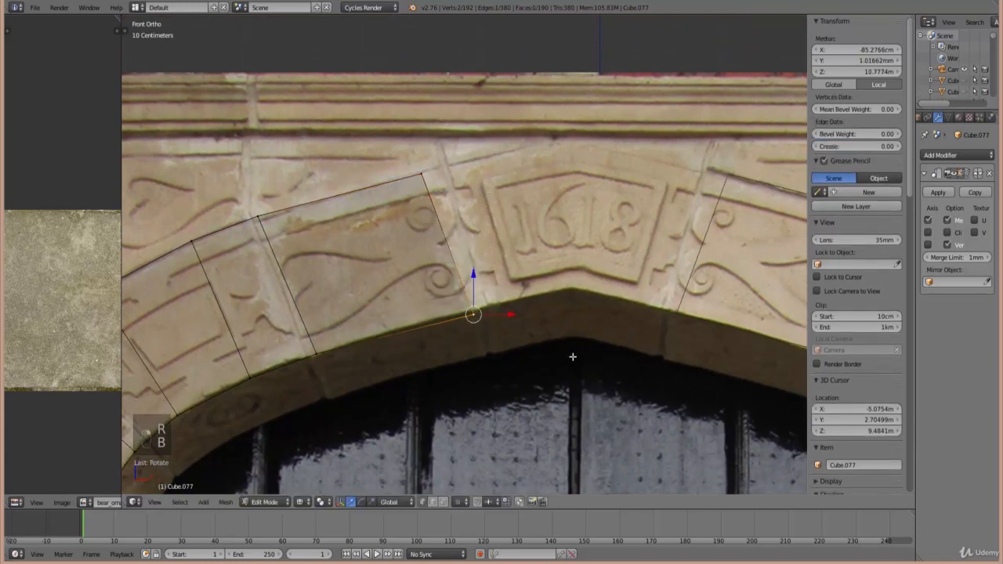
{"action": "key", "text": "g"}
{"action": "left_click", "coordinate": [536, 333]}
- Extrude the whole end face about 92 cm across the keystone toward the centre and rotate it toward vertical
{"action": "key", "text": "b"}
{"action": "left_click_drag", "start_coordinate": [520, 358], "coordinate": [384, 155]}
{"action": "middle_click_drag", "start_coordinate": [478, 263], "coordinate": [411, 263], "text": "shift"}
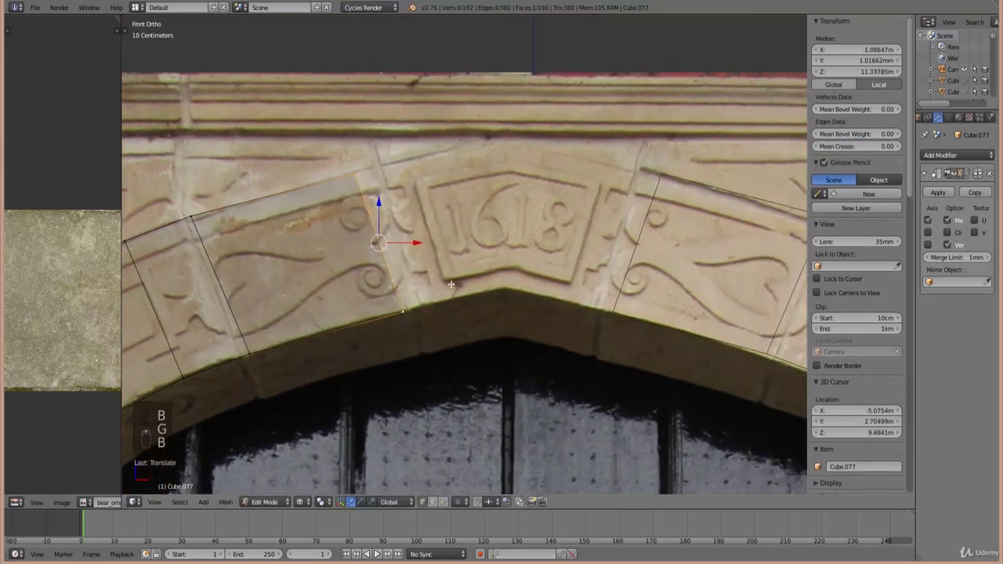
{"action": "key", "text": "e"}
{"action": "right_click", "coordinate": [456, 280]}
{"action": "key", "text": "g"}
{"action": "left_click", "coordinate": [564, 258]}
{"action": "key", "text": "r"}
{"action": "left_click", "coordinate": [596, 258]}
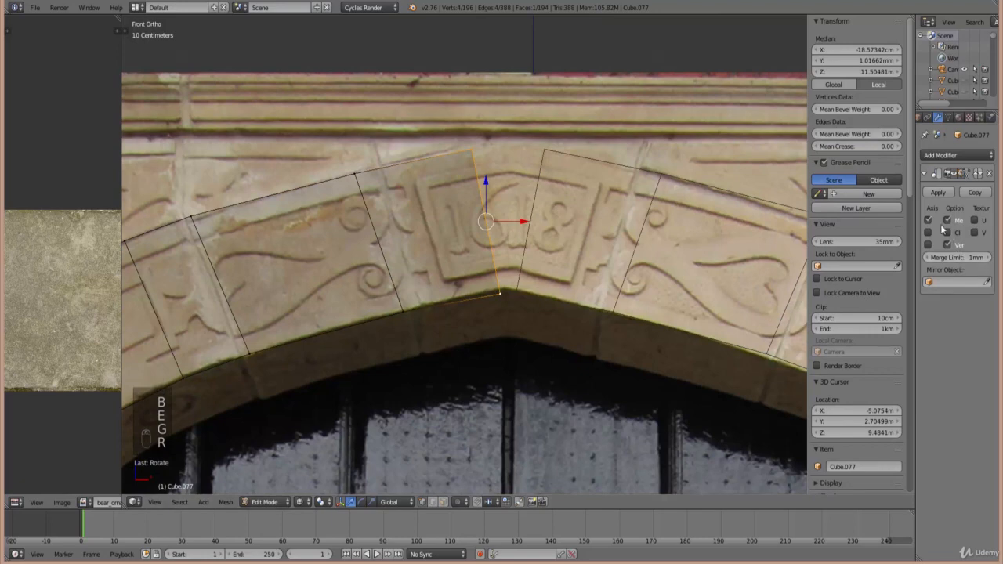
- Enable Clipping on the Mirror modifier and move the arch's end face onto the centre plane at X 0
{"action": "left_click", "coordinate": [946, 232]}
{"action": "key", "text": "g"}
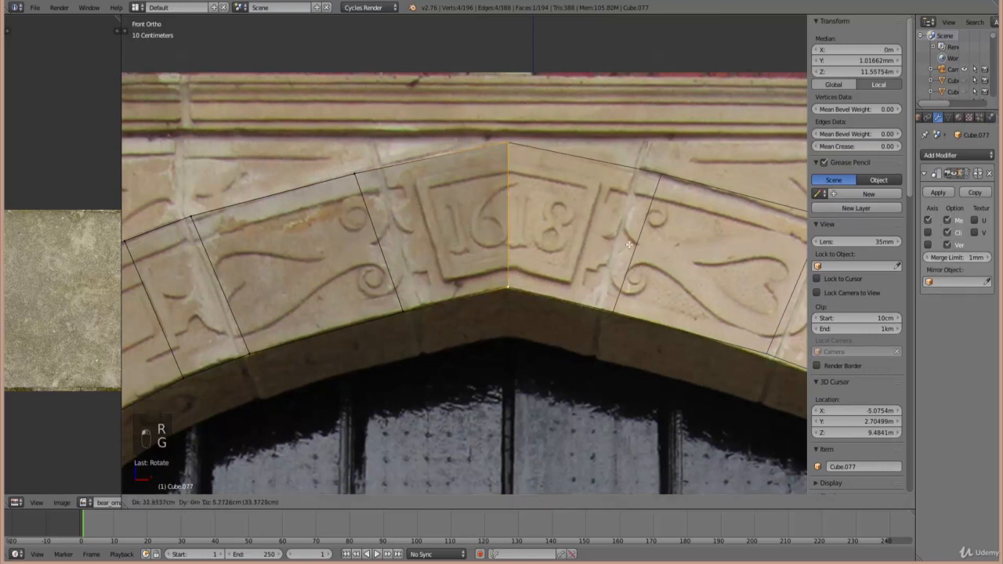
{"action": "left_click", "coordinate": [633, 244]}
- Move the outer vertices at the arch's first joint outward along X to line up with the pillar's outer edge
{"action": "scroll", "coordinate": [481, 244], "scroll_direction": "down", "scroll_amount": 3}
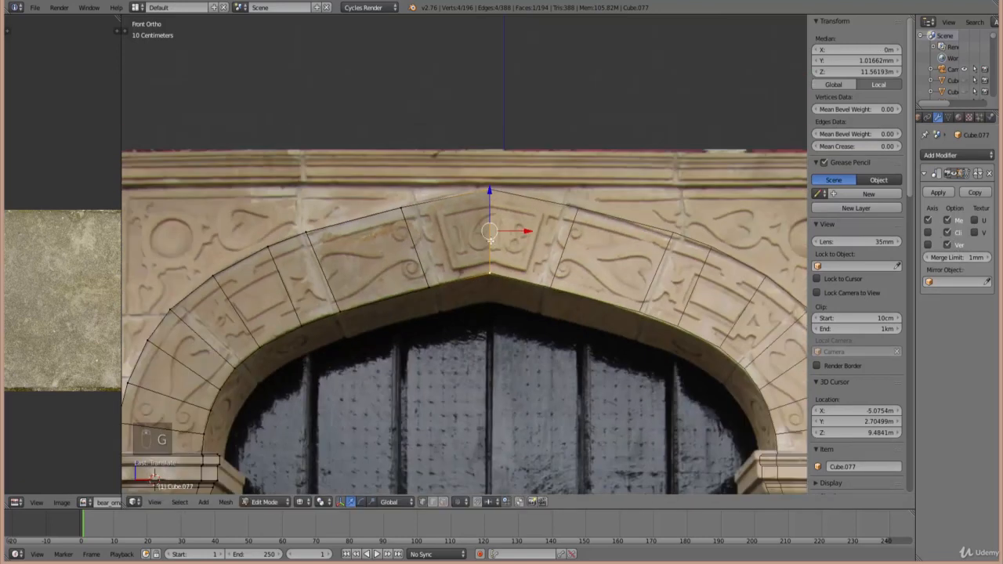
{"action": "scroll", "coordinate": [423, 314], "scroll_direction": "down", "scroll_amount": 10, "text": "ctrl"}
{"action": "scroll", "coordinate": [401, 334], "scroll_direction": "down", "scroll_amount": 4, "text": "shift"}
{"action": "scroll", "coordinate": [376, 346], "scroll_direction": "up", "scroll_amount": 2}
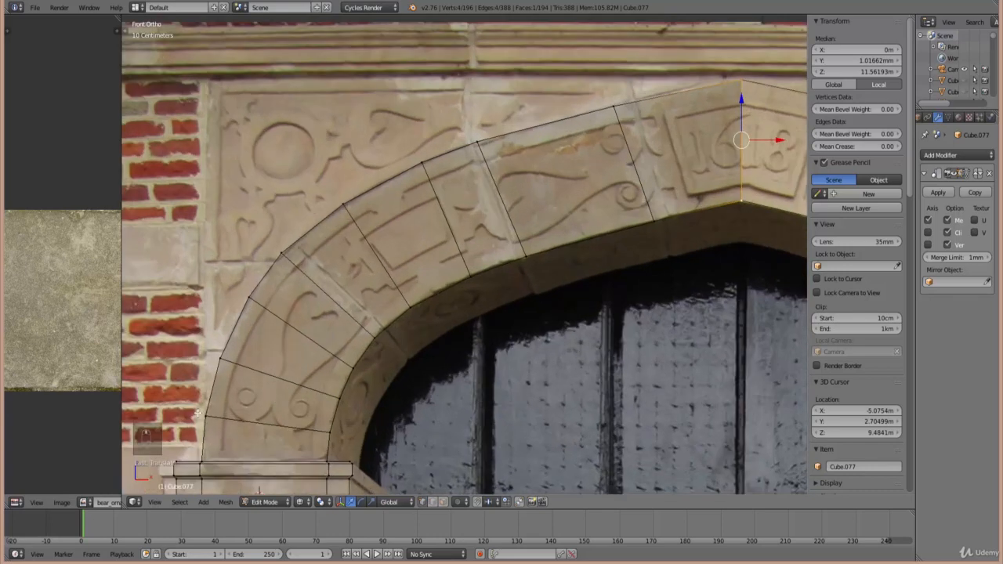
{"action": "right_click", "coordinate": [235, 415]}
{"action": "key", "text": "g"}
{"action": "key", "text": "x"}
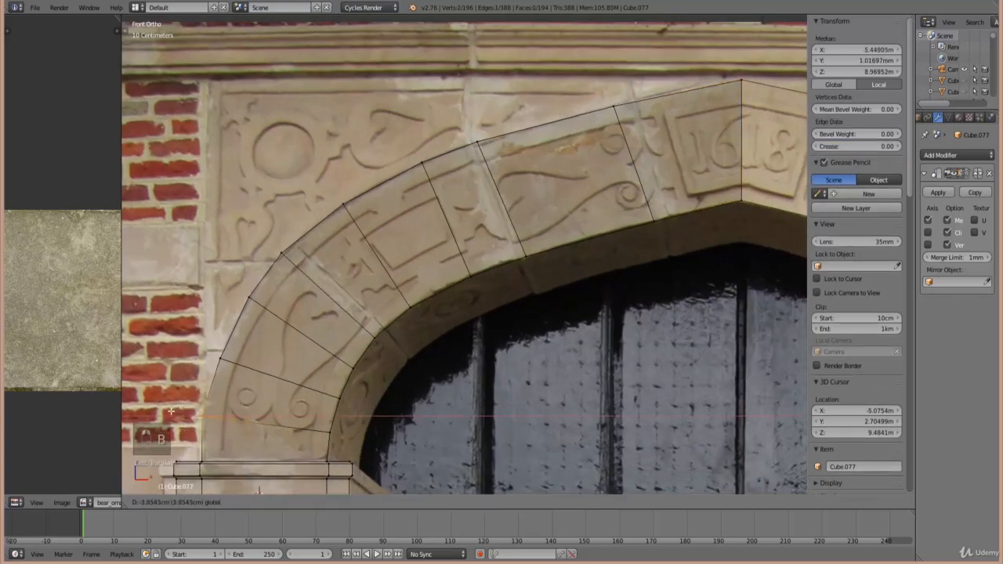
{"action": "left_click", "coordinate": [198, 411]}
- Move the outer vertices at the arch's second joint out to the frame's vertical outer edge beside the bricks
{"action": "right_click", "coordinate": [221, 360]}
{"action": "key", "text": "b"}
{"action": "left_click_drag", "start_coordinate": [201, 338], "coordinate": [246, 384]}
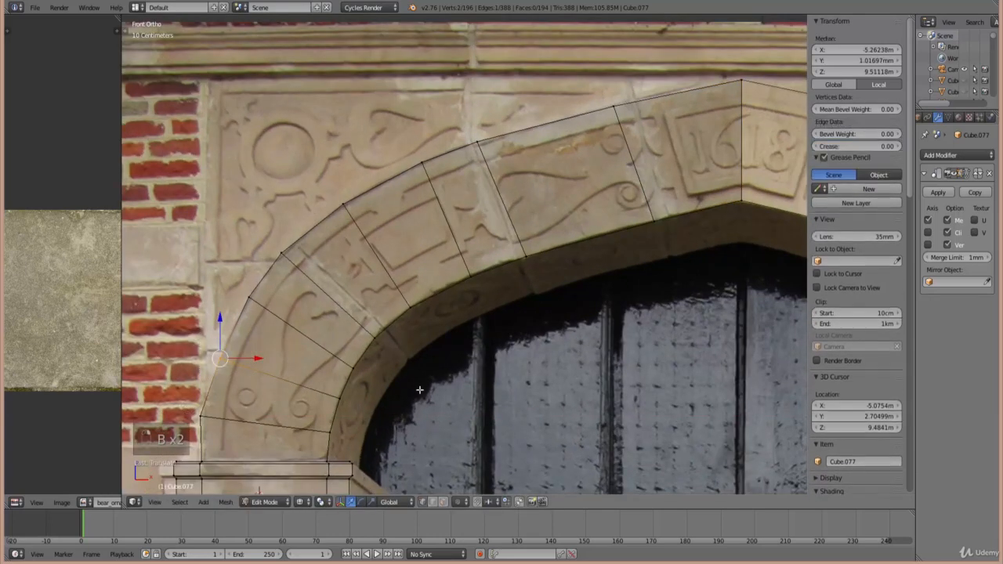
{"action": "key", "text": "g"}
{"action": "left_click", "coordinate": [386, 364]}
- Move the outer vertices of the third to fifth joints onto the frame's vertical outer edge, placing the fifth at the upper corner
{"action": "right_click", "coordinate": [250, 296]}
{"action": "key", "text": "b"}
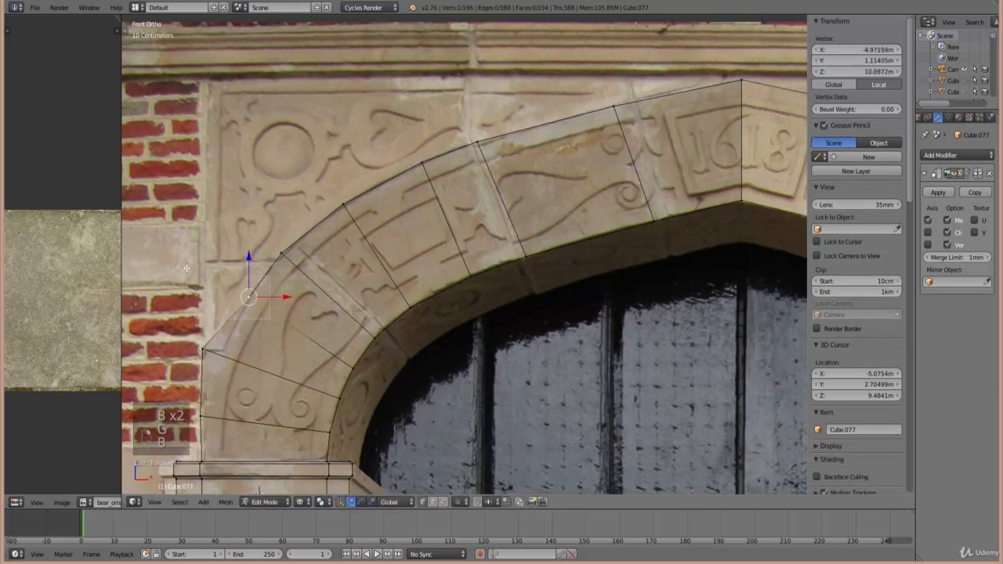
{"action": "left_click_drag", "start_coordinate": [227, 263], "coordinate": [274, 321]}
{"action": "key", "text": "g"}
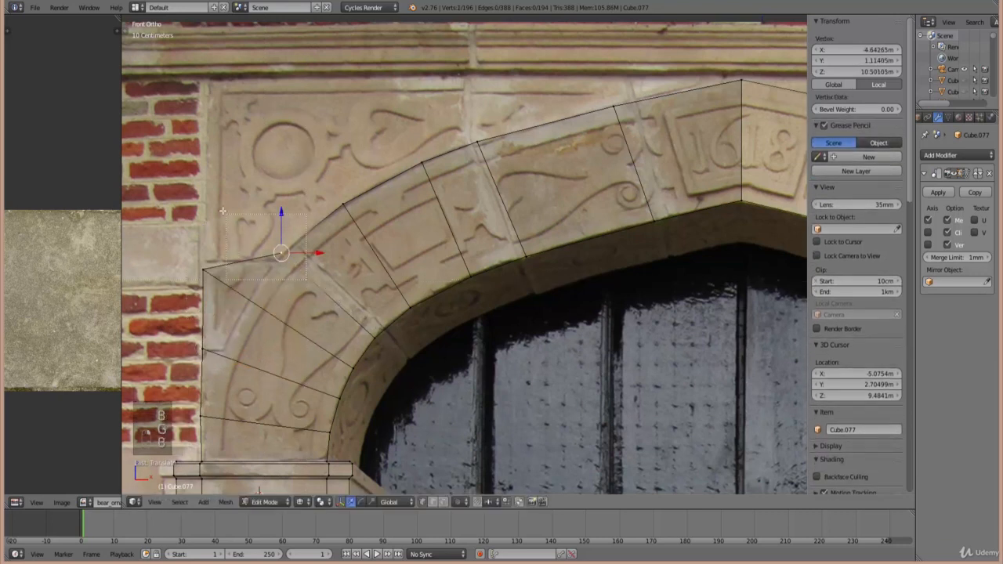
{"action": "key", "text": "g"}
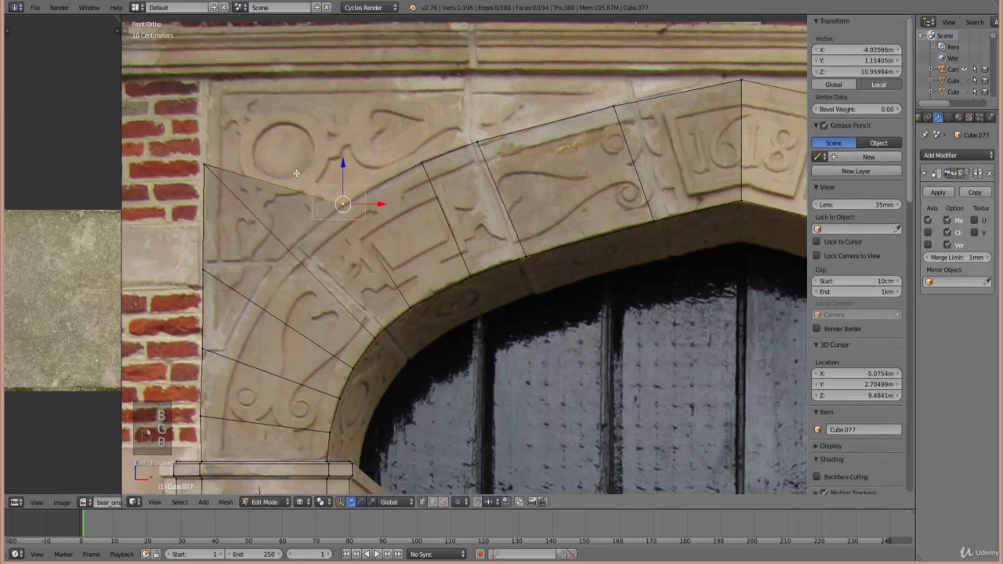
{"action": "left_click", "coordinate": [259, 171]}
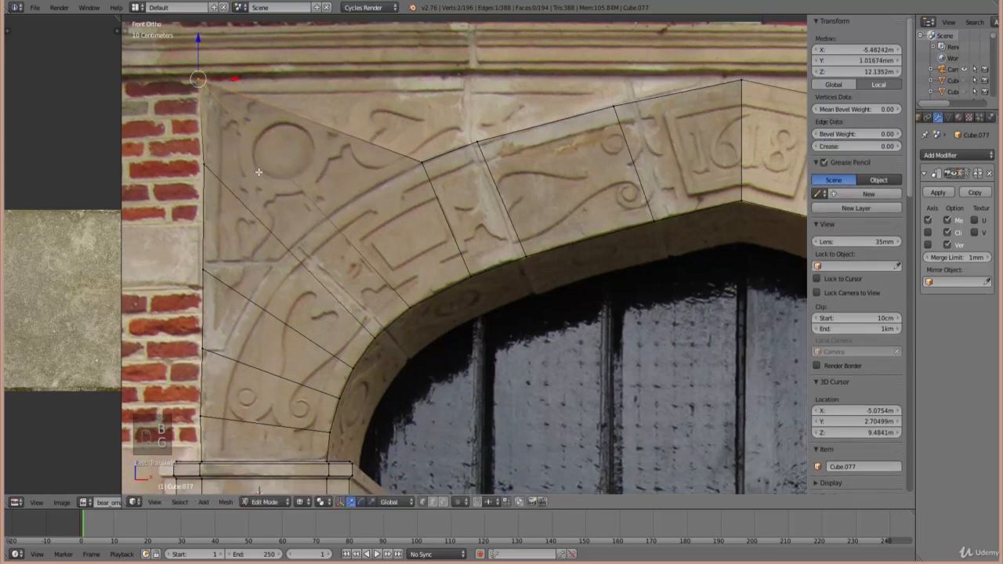
- Raise the outer vertices at the arch's sixth and seventh joints to the underside of the cornice
{"action": "right_click", "coordinate": [420, 162]}
{"action": "right_click", "coordinate": [476, 143], "text": "shift"}
{"action": "key", "text": "g"}
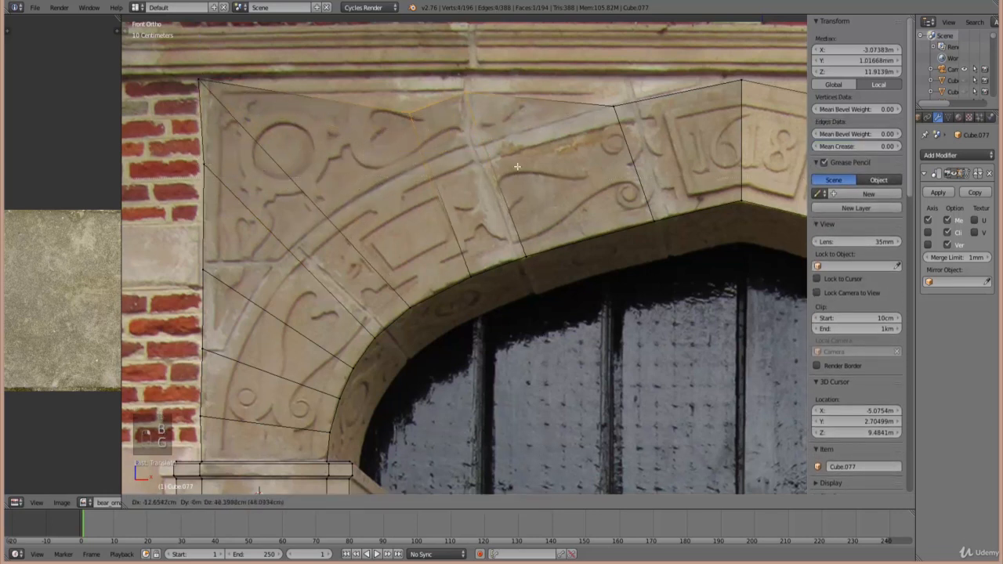
{"action": "left_click", "coordinate": [516, 149]}
{"action": "right_click", "coordinate": [409, 93]}
{"action": "key", "text": "b"}
{"action": "left_click_drag", "start_coordinate": [384, 81], "coordinate": [474, 167]}
{"action": "key", "text": "g"}
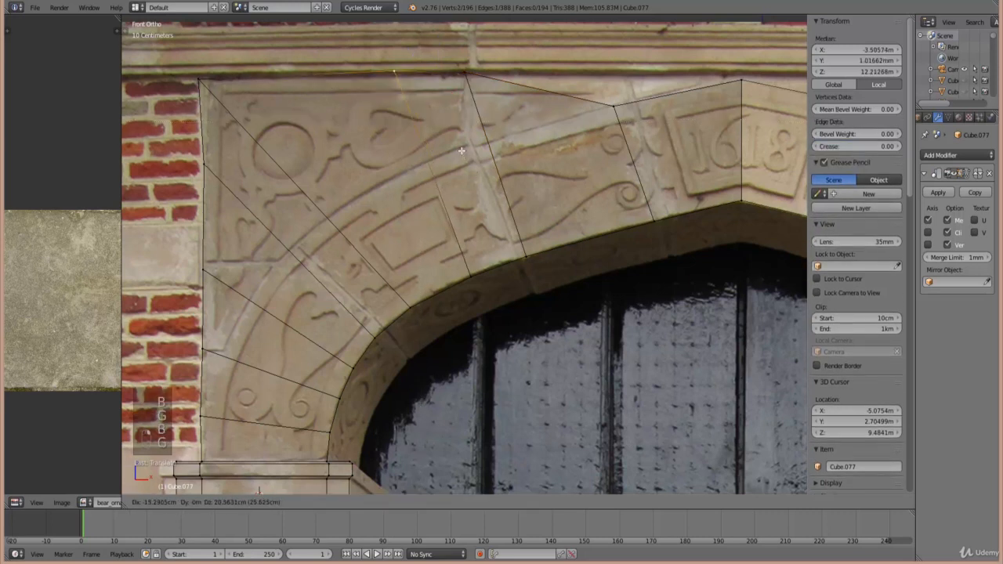
{"action": "left_click", "coordinate": [465, 170]}
- Raise the outer vertices at the arch's eighth joint about 30 cm to the underside of the cornice
{"action": "middle_click_drag", "start_coordinate": [466, 170], "coordinate": [316, 170], "text": "shift"}
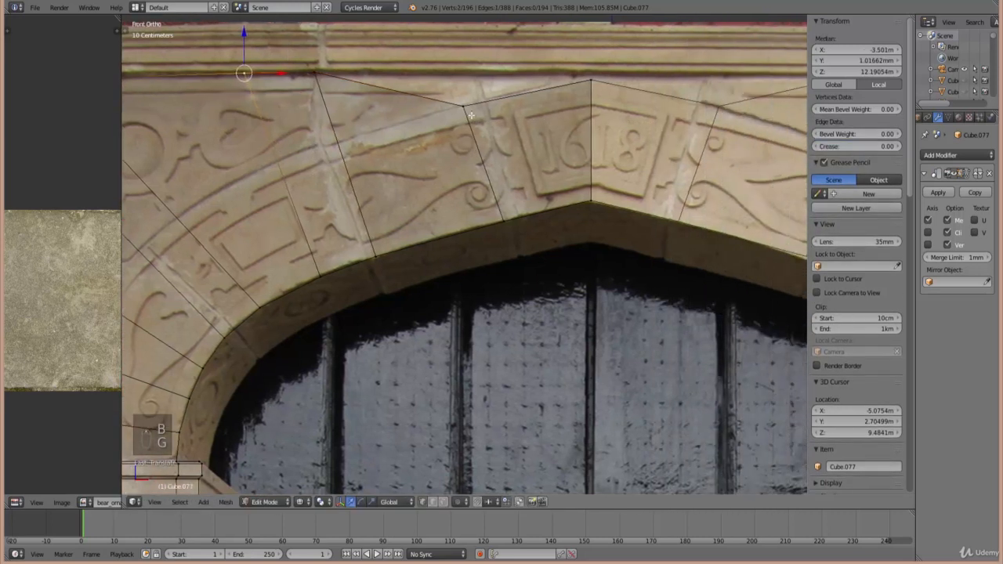
{"action": "right_click", "coordinate": [462, 106]}
{"action": "key", "text": "b"}
{"action": "left_click_drag", "start_coordinate": [433, 74], "coordinate": [494, 116]}
{"action": "key", "text": "g"}
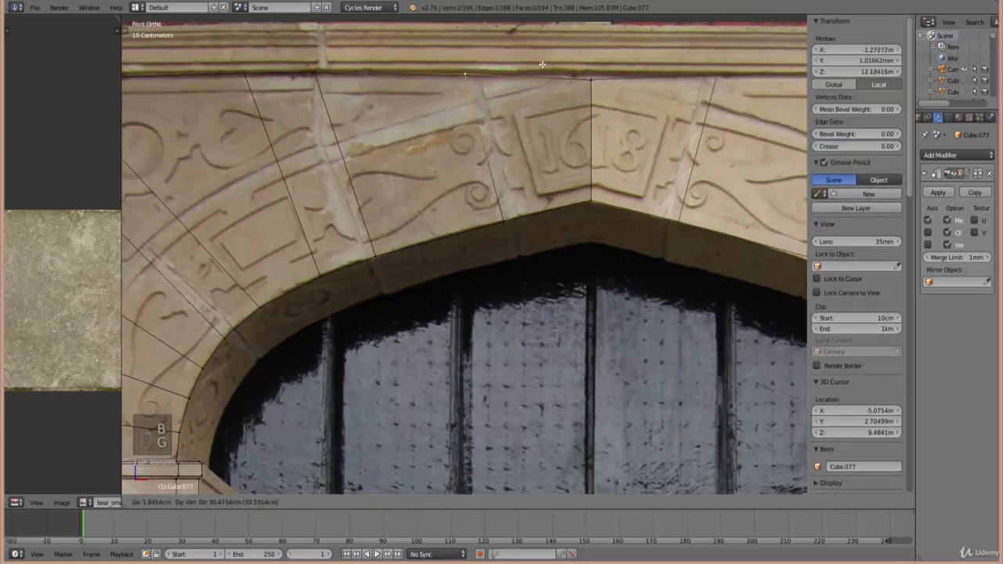
{"action": "left_click", "coordinate": [543, 64]}
- Raise the upper vertices at the arch's centre about 6 cm to the underside of the cornice
{"action": "right_click", "coordinate": [593, 78]}
{"action": "key", "text": "b"}
{"action": "left_click_drag", "start_coordinate": [563, 56], "coordinate": [638, 134]}
{"action": "key", "text": "g"}
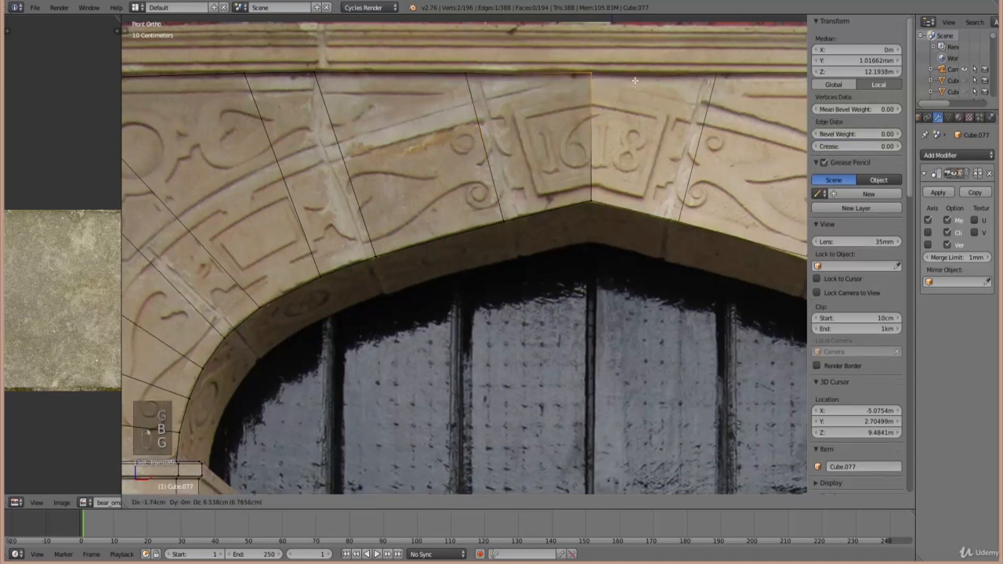
{"action": "left_click", "coordinate": [635, 80]}
- Select the edge loop along the arch's upper border beneath the cornice and flatten it by scaling along Z
{"action": "scroll", "coordinate": [598, 116], "scroll_direction": "down", "scroll_amount": 7}
{"action": "scroll", "coordinate": [535, 152], "scroll_direction": "up", "scroll_amount": 2}
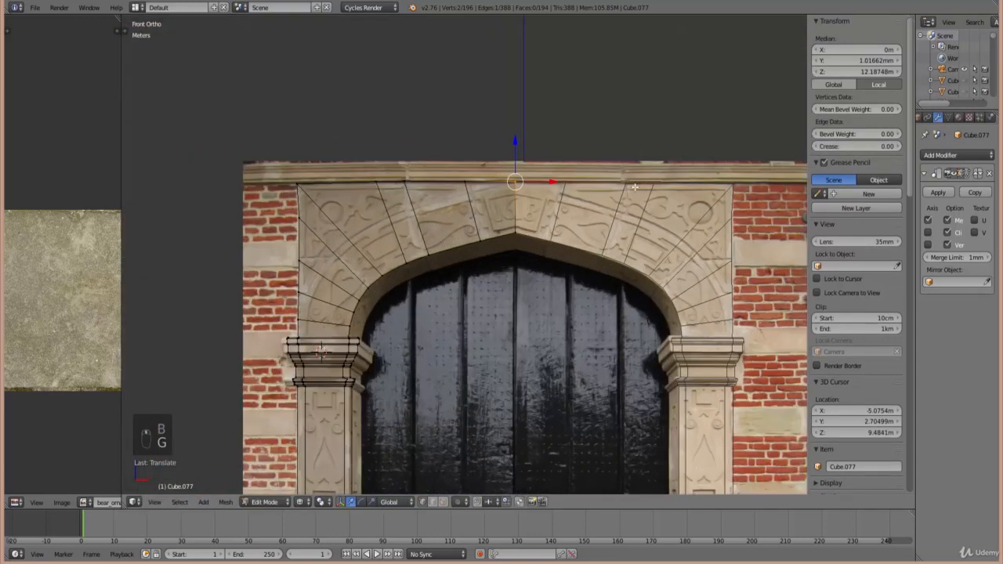
{"action": "scroll", "coordinate": [455, 150], "scroll_direction": "down", "scroll_amount": 1}
{"action": "scroll", "coordinate": [532, 200], "scroll_direction": "up", "scroll_amount": 2}
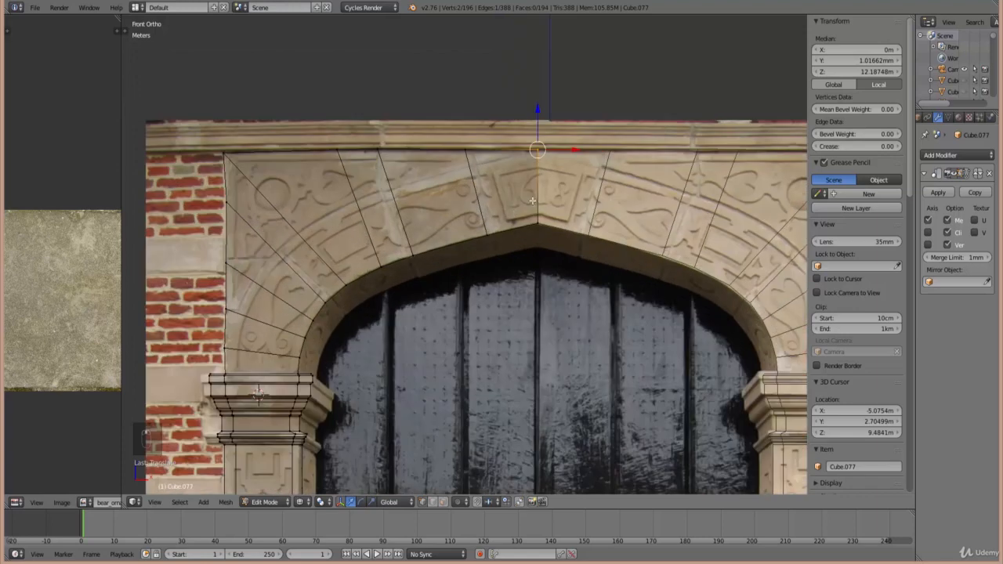
{"action": "right_click", "coordinate": [435, 153], "text": "alt"}
{"action": "key", "text": "s"}
{"action": "key", "text": "z"}
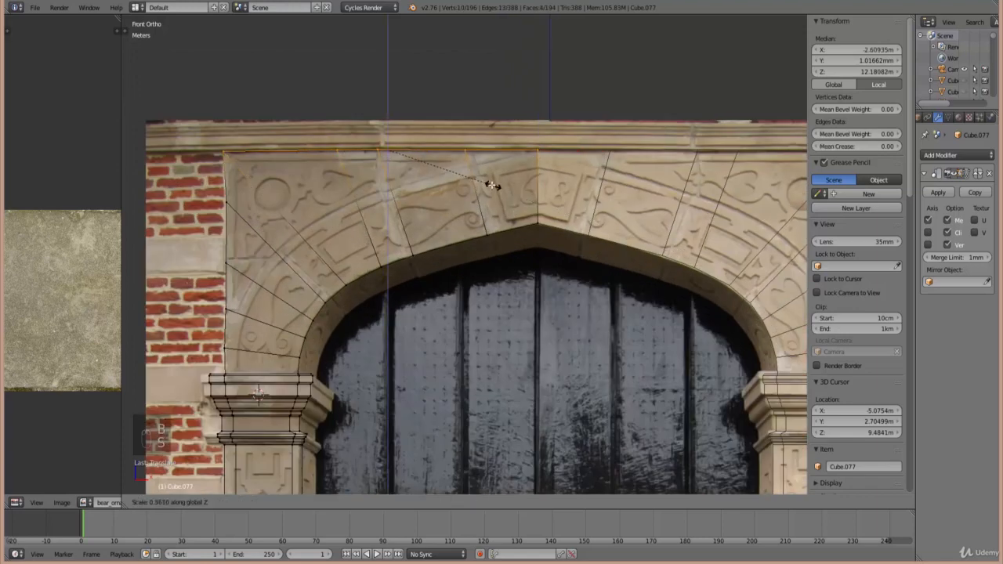
{"action": "key", "text": "s"}
{"action": "key", "text": "s"}
{"action": "key", "text": "s"}
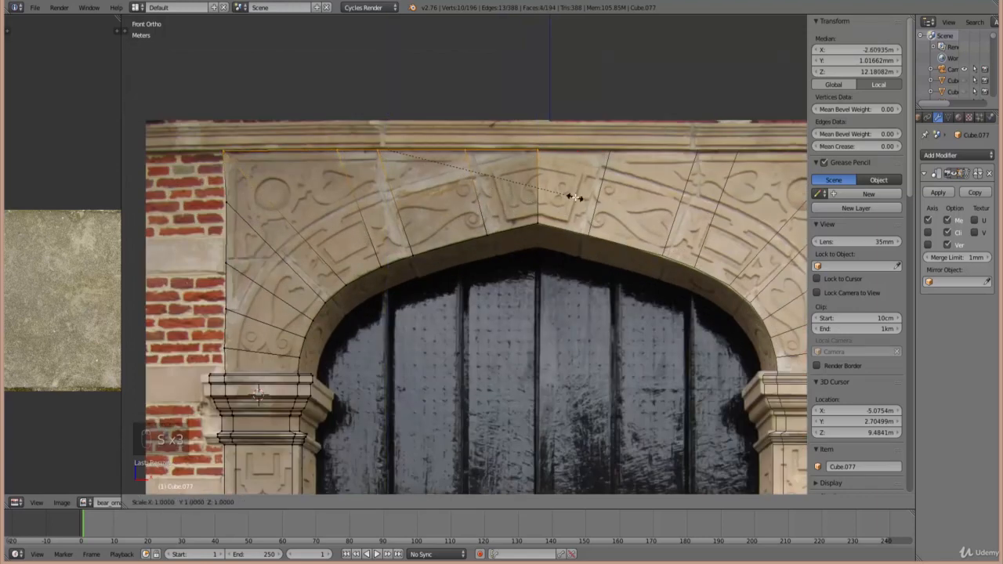
{"action": "left_click", "coordinate": [486, 170]}
- Select the vertices along the arch's outer vertical side above the capital and straighten them by scaling along X
{"action": "right_click", "coordinate": [226, 347]}
{"action": "scroll", "coordinate": [334, 345], "scroll_direction": "up", "scroll_amount": 4, "text": "ctrl"}
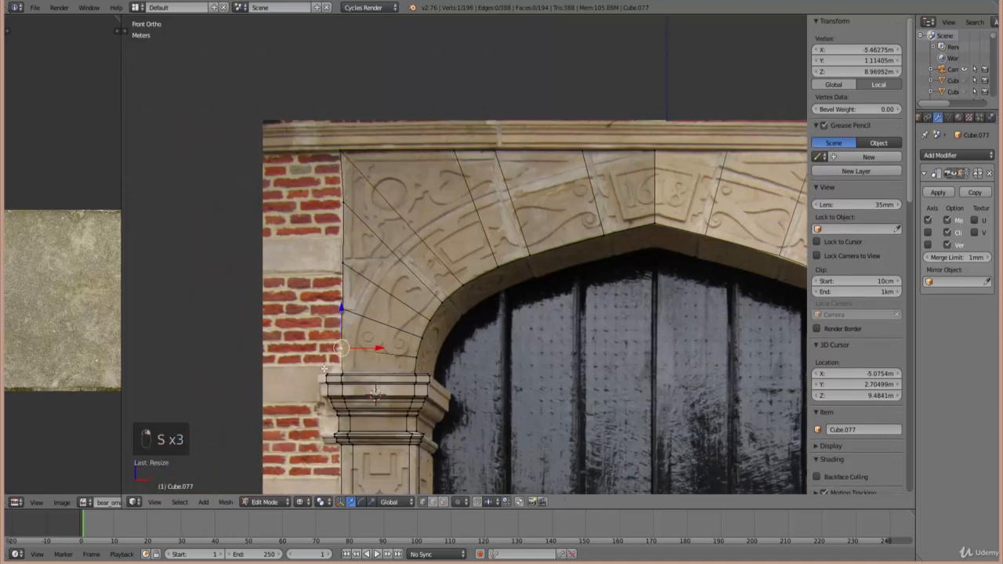
{"action": "scroll", "coordinate": [335, 370], "scroll_direction": "up", "scroll_amount": 2}
{"action": "key", "text": "b"}
{"action": "left_click_drag", "start_coordinate": [349, 71], "coordinate": [407, 439]}
{"action": "key", "text": "s"}
{"action": "key", "text": "x"}
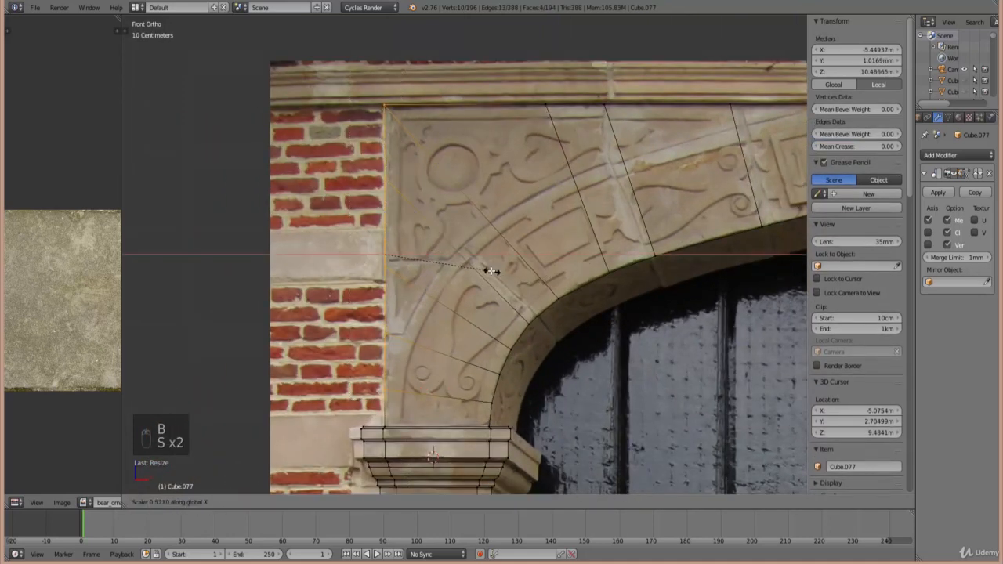
{"action": "left_click", "coordinate": [506, 284]}
- Examine the door frame in solid and wireframe shading, from the front against the reference image and from an angle
{"action": "key", "text": "Tab"}
{"action": "key", "text": "z"}
{"action": "scroll", "coordinate": [519, 304], "scroll_direction": "down", "scroll_amount": 5}
{"action": "scroll", "coordinate": [527, 313], "scroll_direction": "up", "scroll_amount": 2}
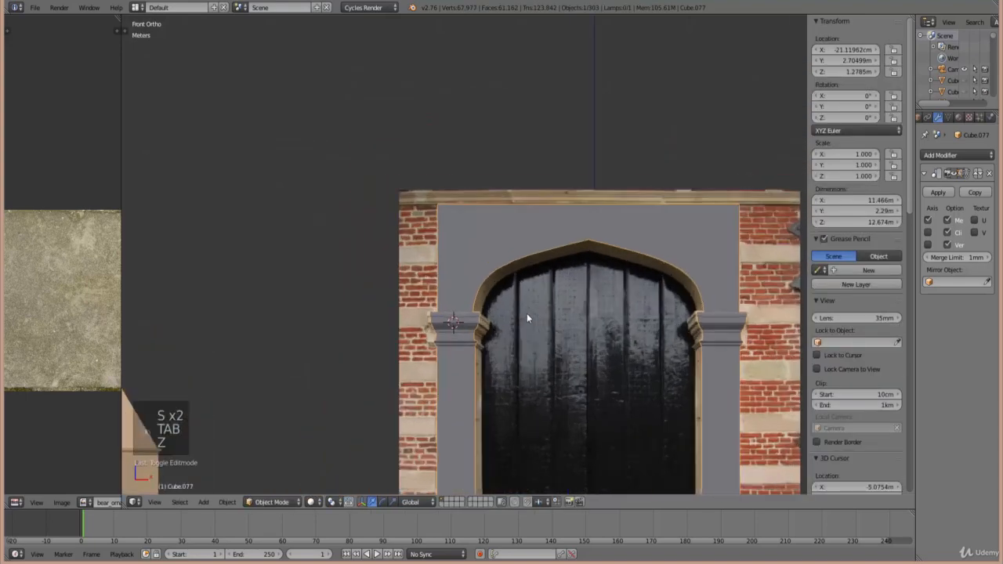
{"action": "key", "text": "Tab"}
{"action": "key", "text": "z"}
{"action": "scroll", "coordinate": [539, 322], "scroll_direction": "up", "scroll_amount": 2}
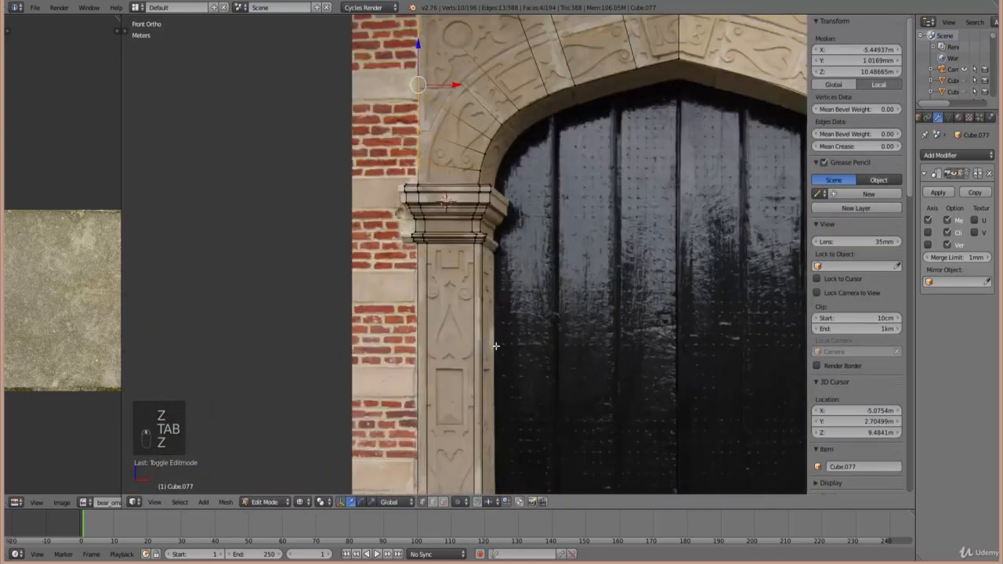
{"action": "key", "text": "z"}
{"action": "middle_click_drag", "start_coordinate": [494, 345], "coordinate": [506, 331]}
{"action": "scroll", "coordinate": [506, 331], "scroll_direction": "up", "scroll_amount": 2}
{"action": "key", "text": "z"}
{"action": "middle_click_drag", "start_coordinate": [489, 285], "coordinate": [577, 266]}
{"action": "scroll", "coordinate": [497, 230], "scroll_direction": "down", "scroll_amount": 4}
{"action": "scroll", "coordinate": [509, 212], "scroll_direction": "down", "scroll_amount": 5}
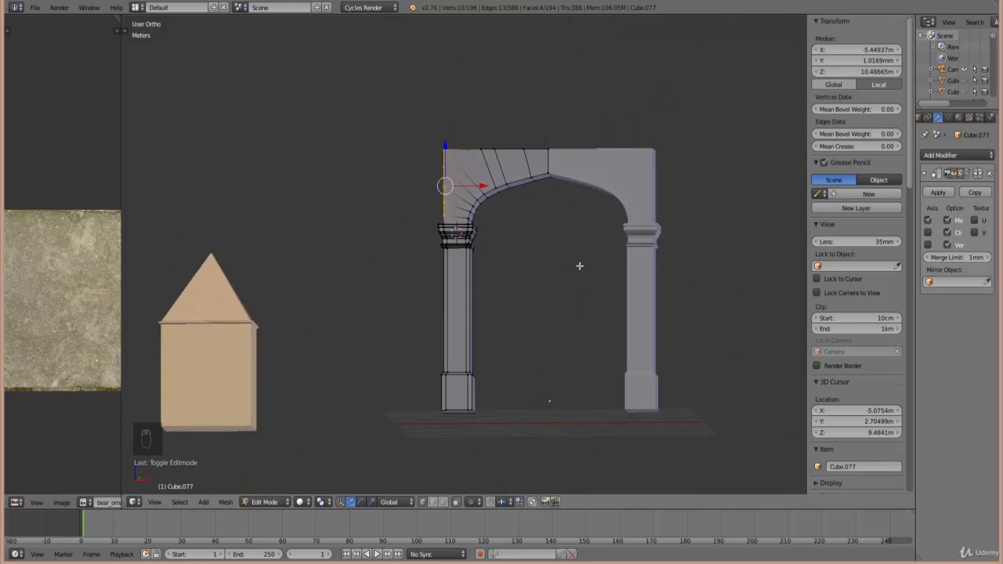
{"action": "key", "text": "KP_1"}
{"action": "scroll", "coordinate": [455, 243], "scroll_direction": "up", "scroll_amount": 8}
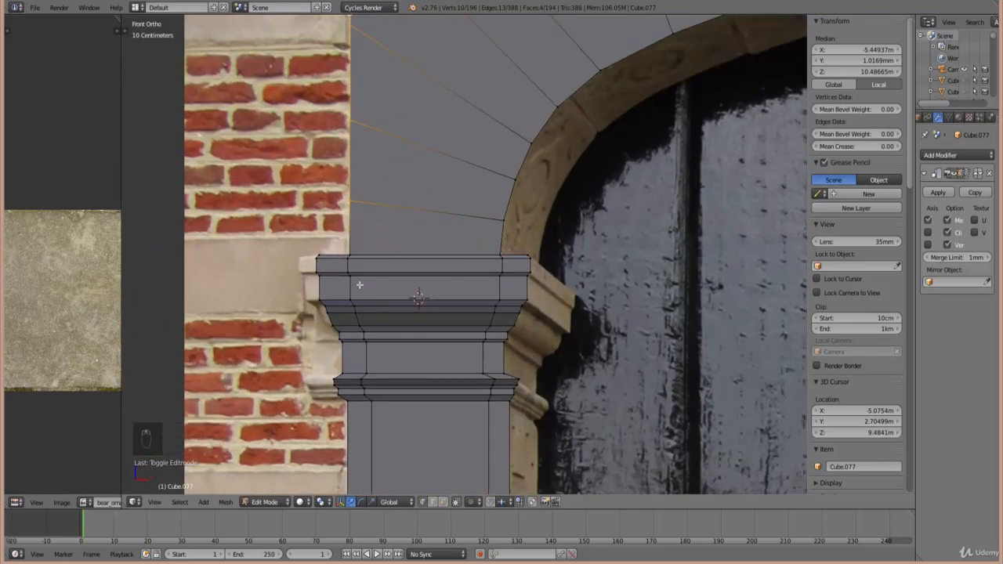
{"action": "scroll", "coordinate": [505, 303], "scroll_direction": "down", "scroll_amount": 3}
{"action": "scroll", "coordinate": [510, 307], "scroll_direction": "down", "scroll_amount": 2}
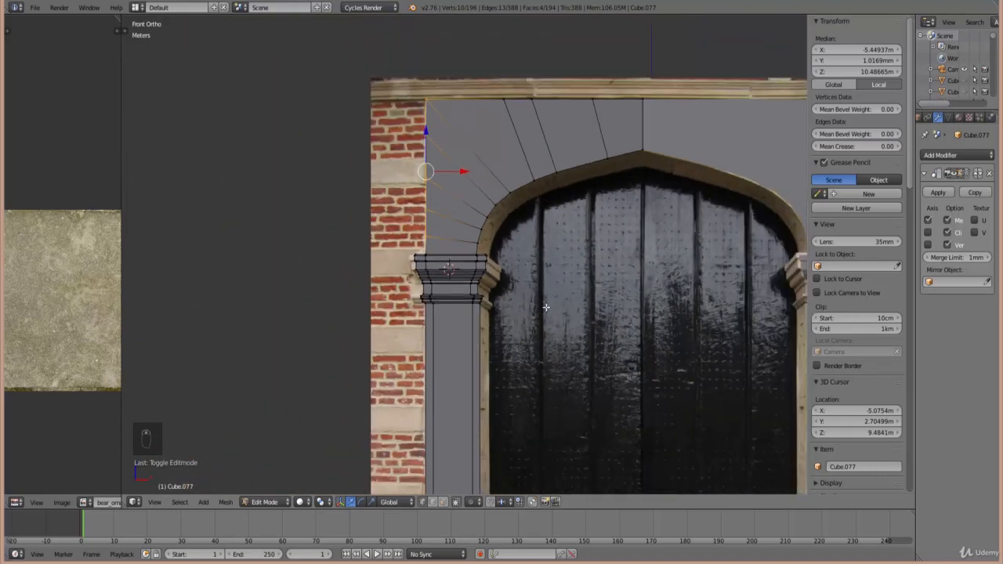
{"action": "scroll", "coordinate": [522, 329], "scroll_direction": "down", "scroll_amount": 4}
{"action": "scroll", "coordinate": [519, 317], "scroll_direction": "right", "scroll_amount": 2, "text": "ctrl"}
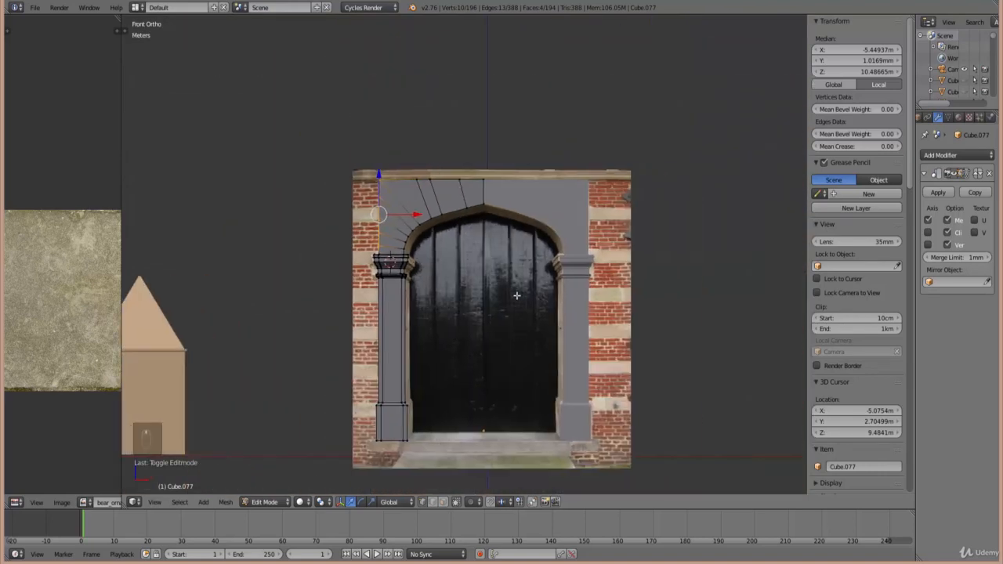
- Select the four vertices at the arch's centre and delete the inner face on the mirror seam
{"action": "scroll", "coordinate": [505, 266], "scroll_direction": "up", "scroll_amount": 4}
{"action": "key", "text": "z"}
{"action": "right_click", "coordinate": [504, 177]}
{"action": "left_click_drag", "start_coordinate": [511, 118], "coordinate": [526, 182]}
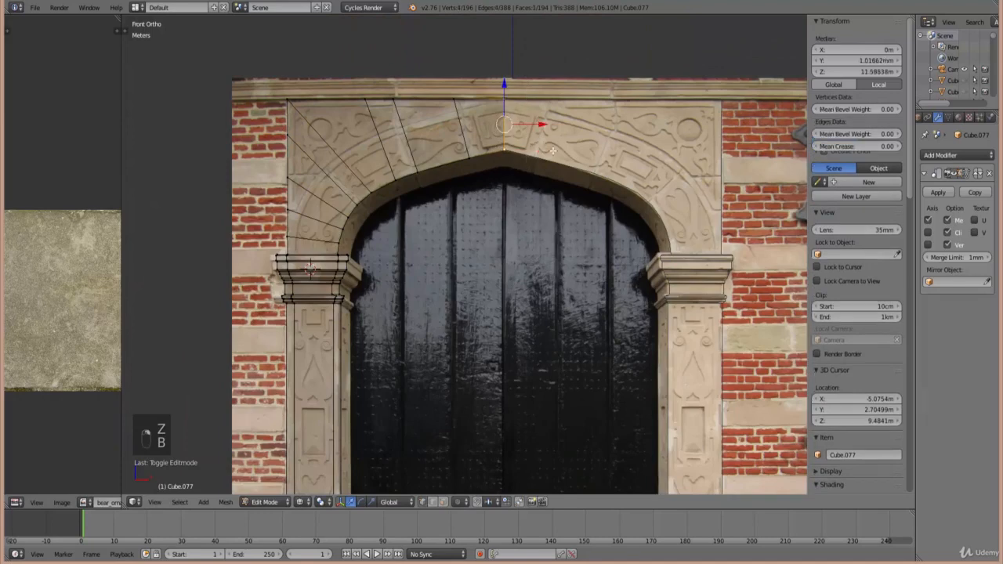
{"action": "key", "text": "x"}
{"action": "left_click", "coordinate": [559, 161]}
- Check the closed arch in solid shading and select the lower edge at its centre seam
{"action": "key", "text": "Tab"}
{"action": "key", "text": "z"}
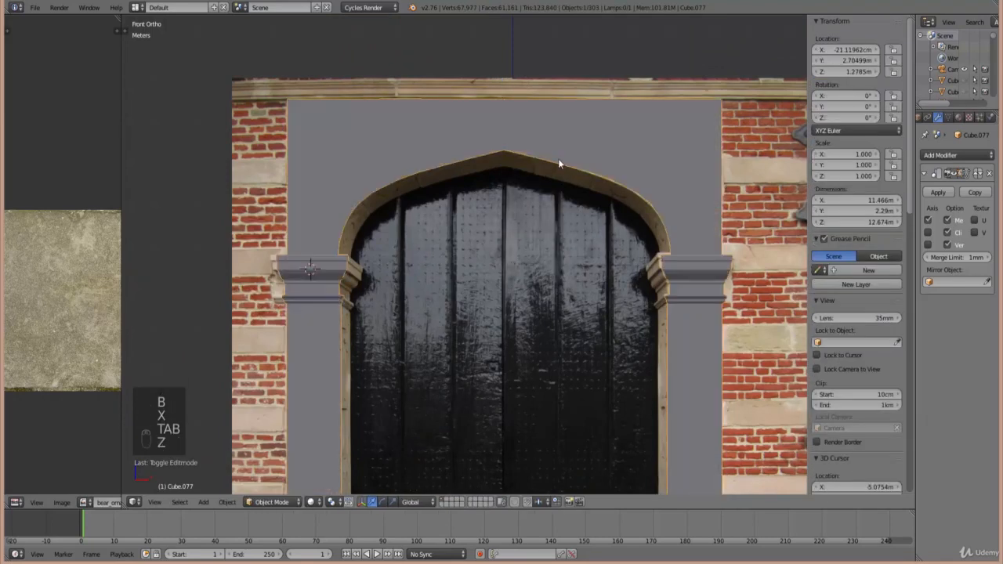
{"action": "key", "text": "Tab"}
{"action": "scroll", "coordinate": [546, 181], "scroll_direction": "up", "scroll_amount": 4}
{"action": "key", "text": "z"}
{"action": "right_click", "coordinate": [531, 223]}
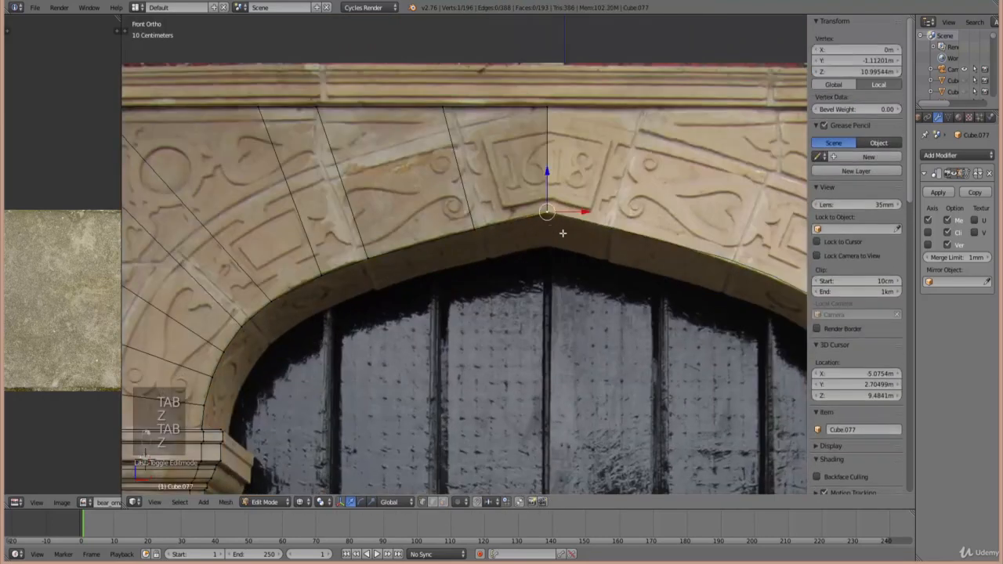
{"action": "key", "text": "b"}
{"action": "scroll", "coordinate": [549, 239], "scroll_direction": "down", "scroll_amount": 4}
{"action": "scroll", "coordinate": [505, 255], "scroll_direction": "down", "scroll_amount": 3}
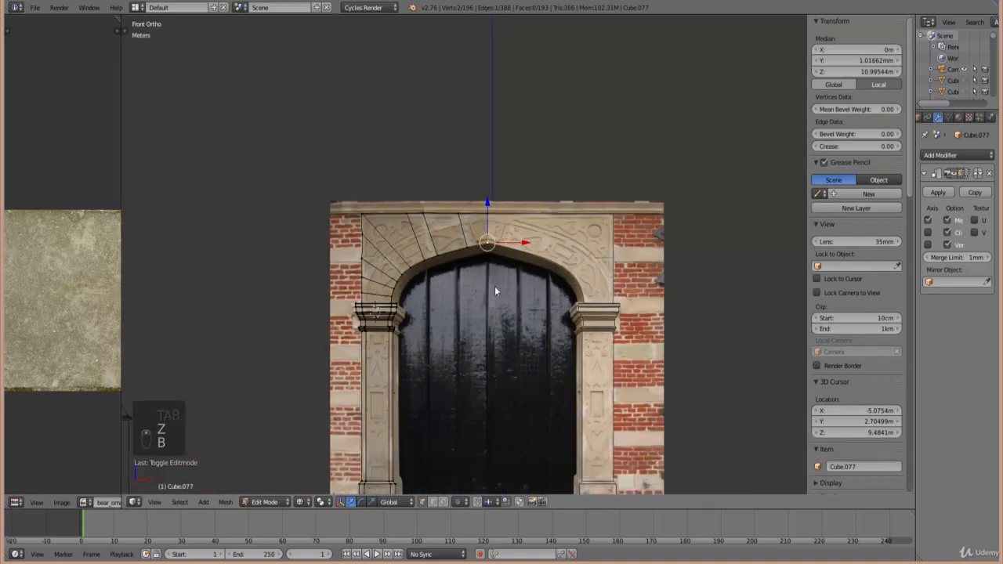
- Give the door frame object a new material and set its diffuse color to an Image Texture
{"action": "key", "text": "Tab"}
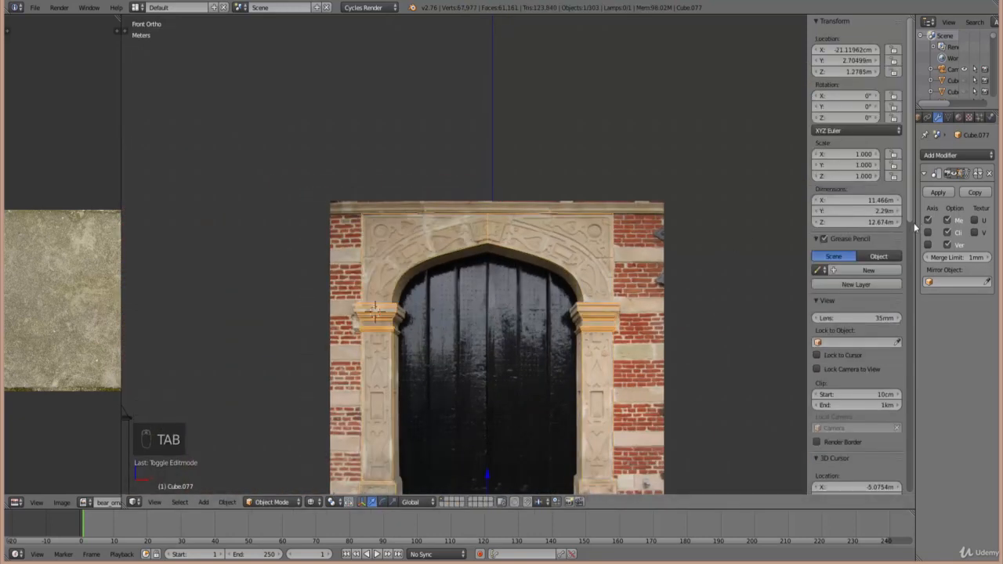
{"action": "left_click_drag", "start_coordinate": [913, 222], "coordinate": [844, 219]}
{"action": "left_click", "coordinate": [922, 118]}
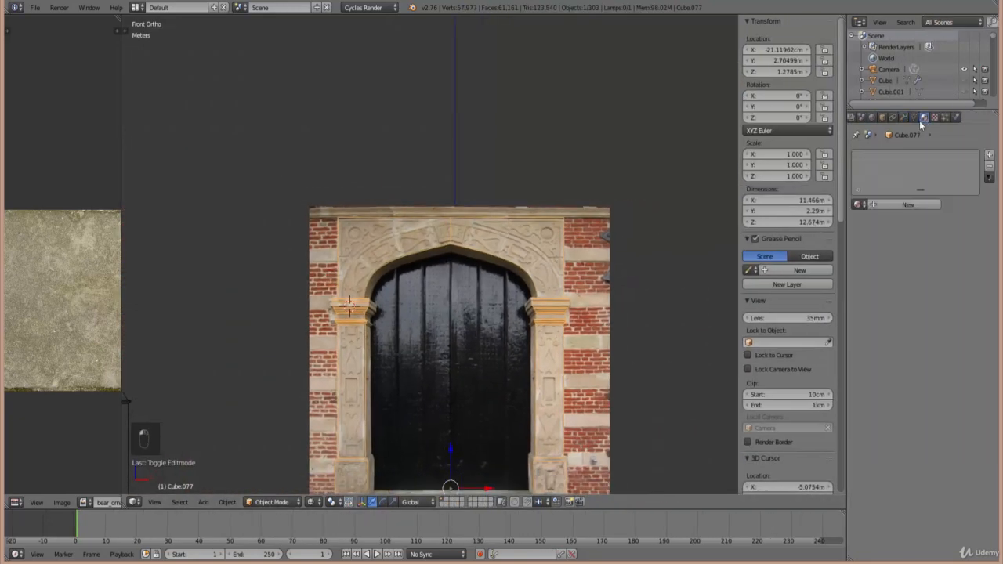
{"action": "left_click", "coordinate": [907, 203]}
{"action": "left_click", "coordinate": [979, 361]}
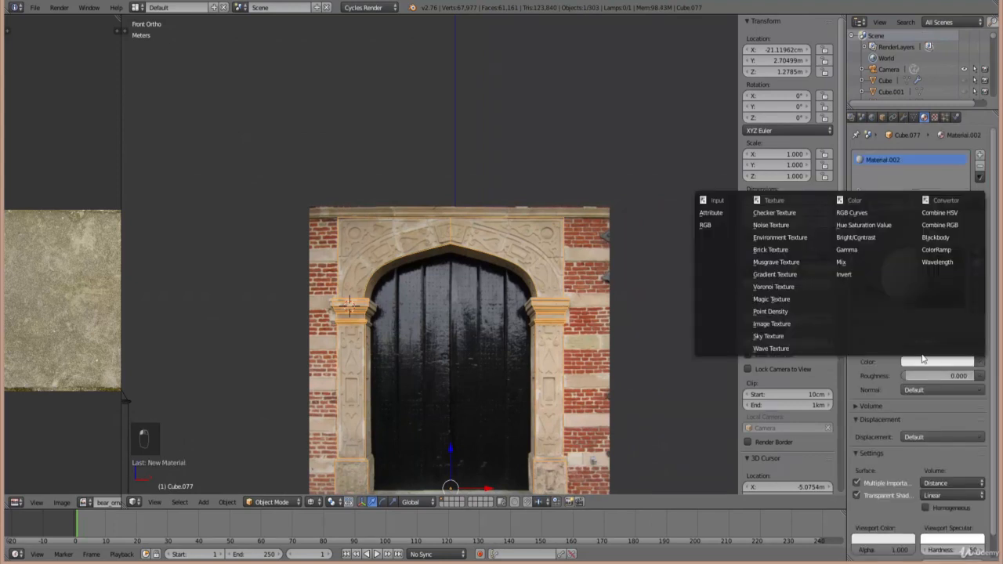
{"action": "left_click", "coordinate": [784, 323]}
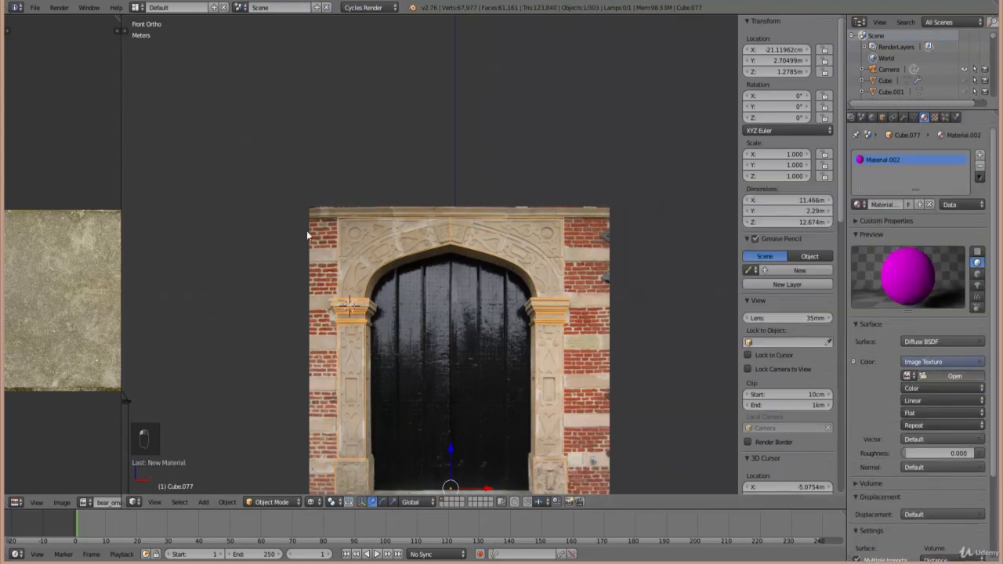
- Load orna_door.png from the doors texture folder as the material's image texture
{"action": "left_click", "coordinate": [954, 375]}
{"action": "left_click", "coordinate": [30, 208]}
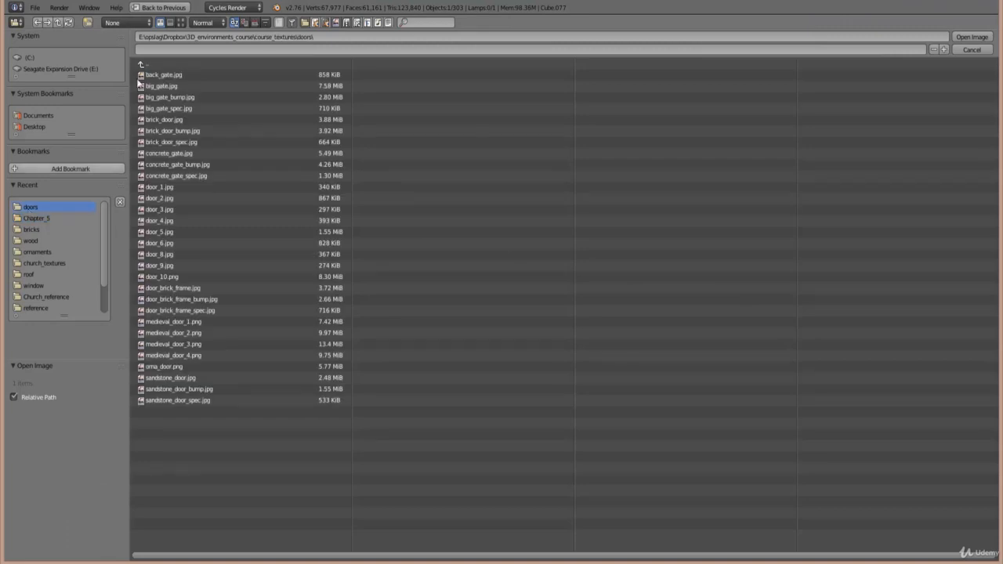
{"action": "left_click", "coordinate": [181, 22]}
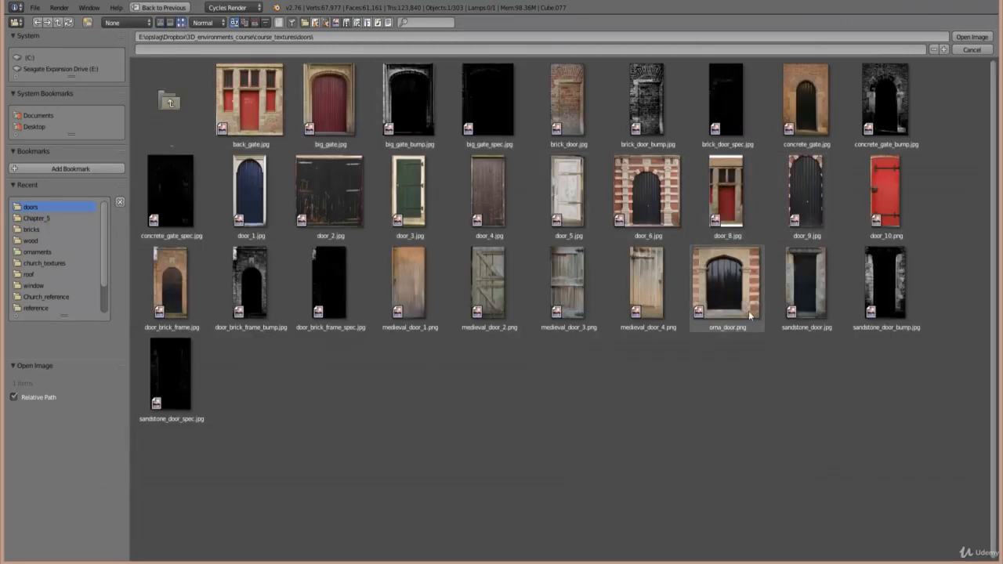
{"action": "double_click", "coordinate": [728, 300]}
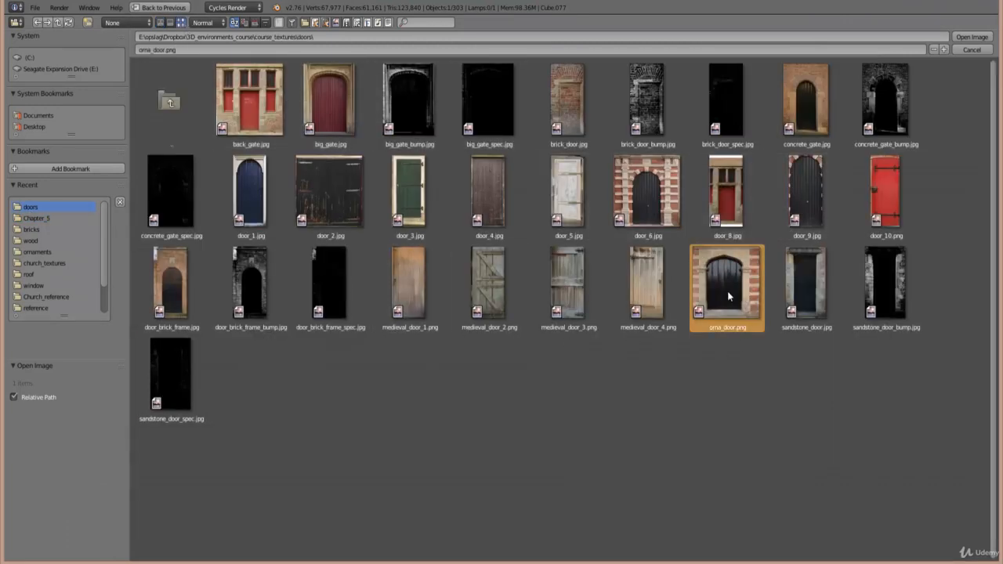
- Select all of the door frame's geometry in Edit Mode and name its material orna_door
{"action": "key", "text": "Tab"}
{"action": "middle_click_drag", "start_coordinate": [441, 319], "coordinate": [444, 277], "text": "shift"}
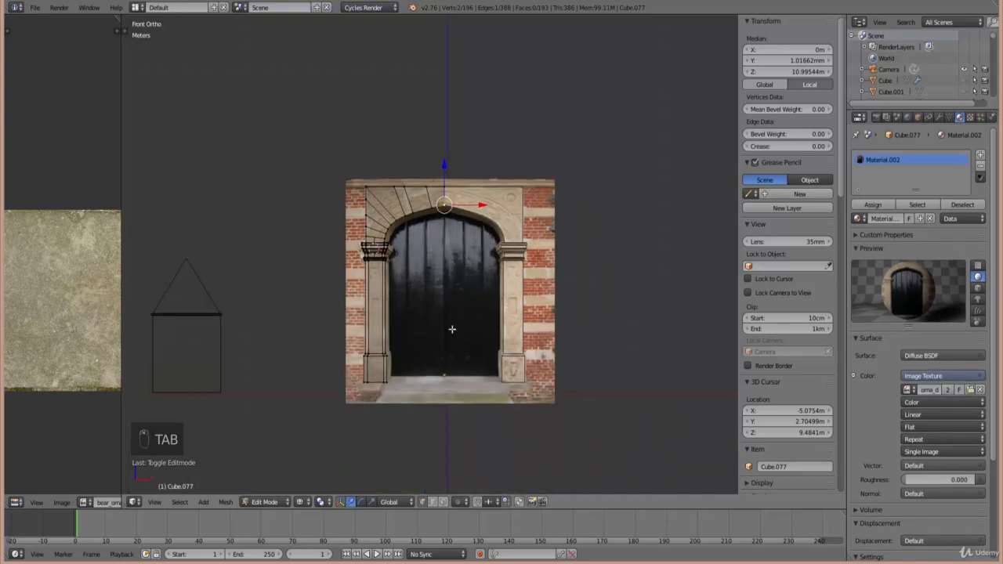
{"action": "key", "text": "b"}
{"action": "key", "text": "b"}
{"action": "left_click_drag", "start_coordinate": [481, 413], "coordinate": [305, 170]}
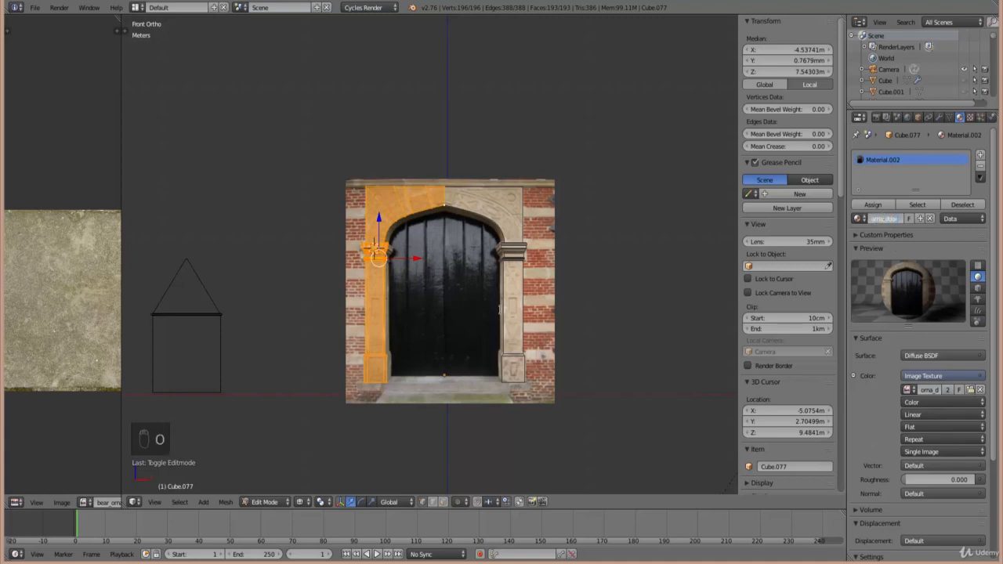
{"action": "key", "text": "Return"}
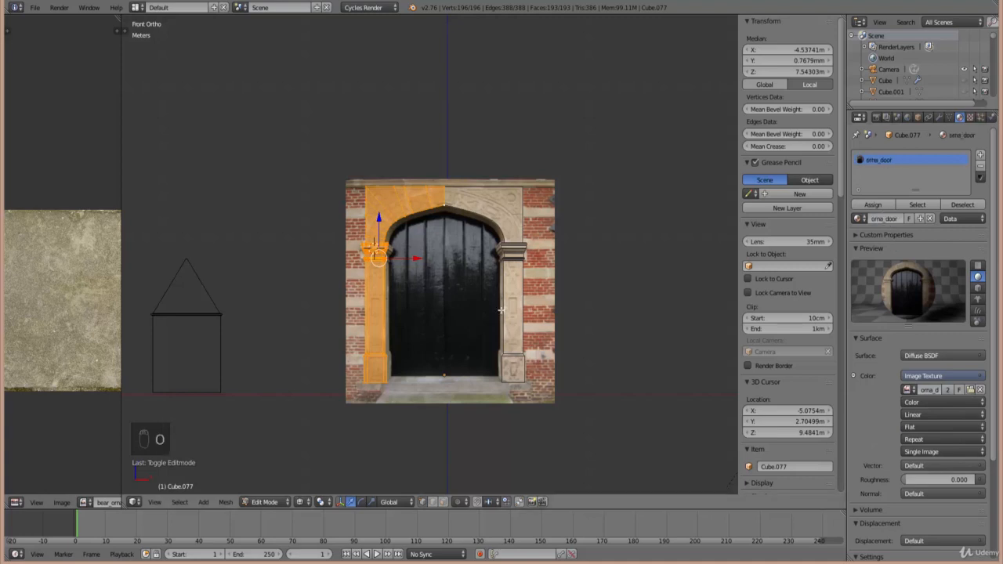
- Widen the UV/Image Editor area and display orna_door.png in it
{"action": "left_click", "coordinate": [120, 461]}
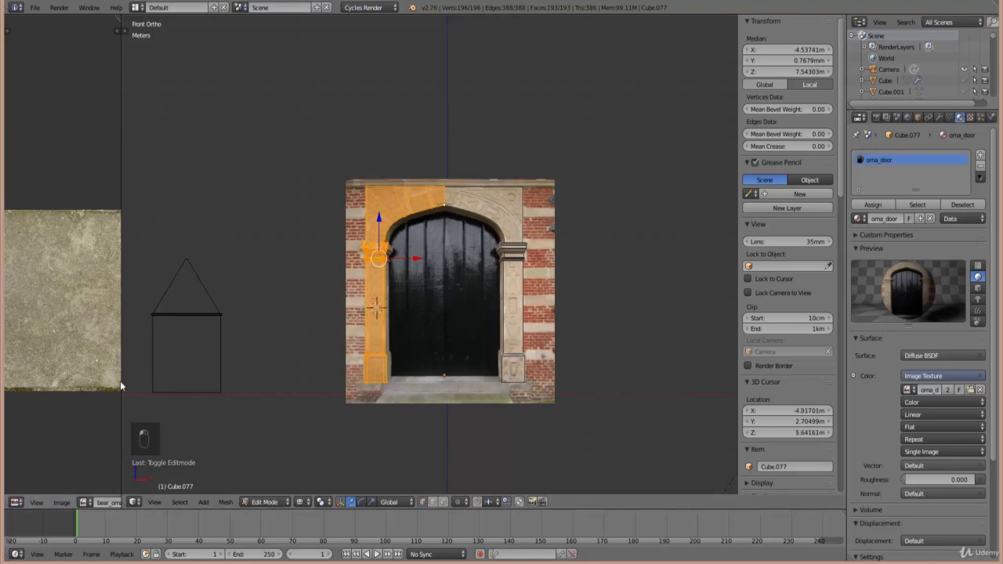
{"action": "left_click_drag", "start_coordinate": [121, 381], "coordinate": [405, 382]}
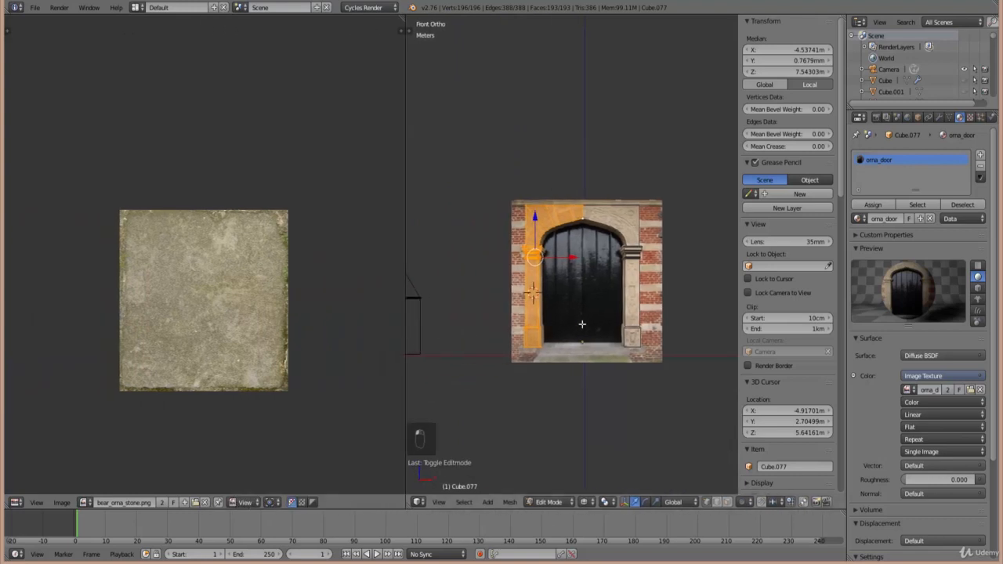
{"action": "left_click", "coordinate": [83, 502]}
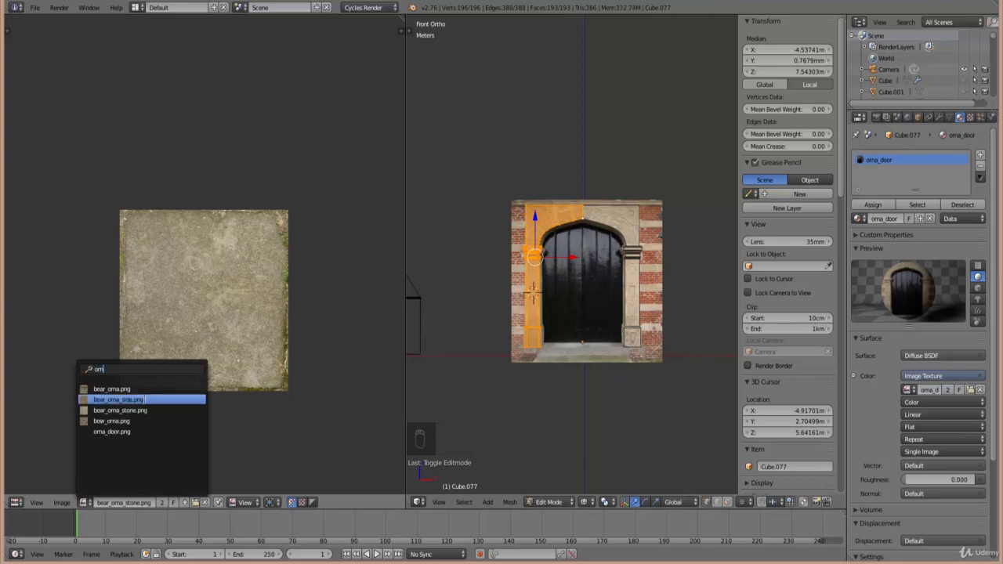
{"action": "type", "text": "orn"}
{"action": "left_click", "coordinate": [135, 430]}
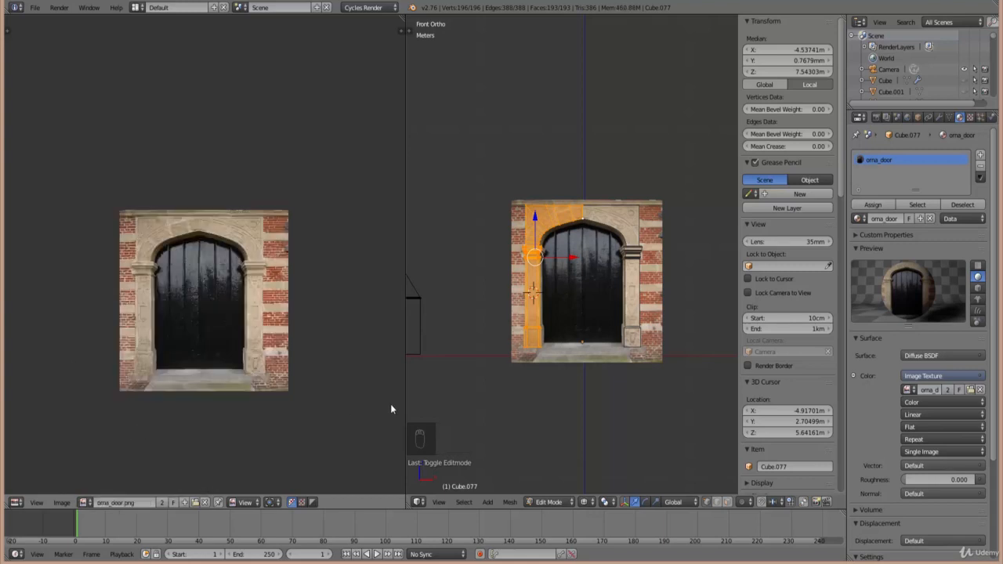
- Unwrap the frame with Project From View, then enlarge its UVs and move them over the image's left stone frame
{"action": "key", "text": "u"}
{"action": "left_click", "coordinate": [581, 363]}
{"action": "scroll", "coordinate": [210, 345], "scroll_direction": "up", "scroll_amount": 2}
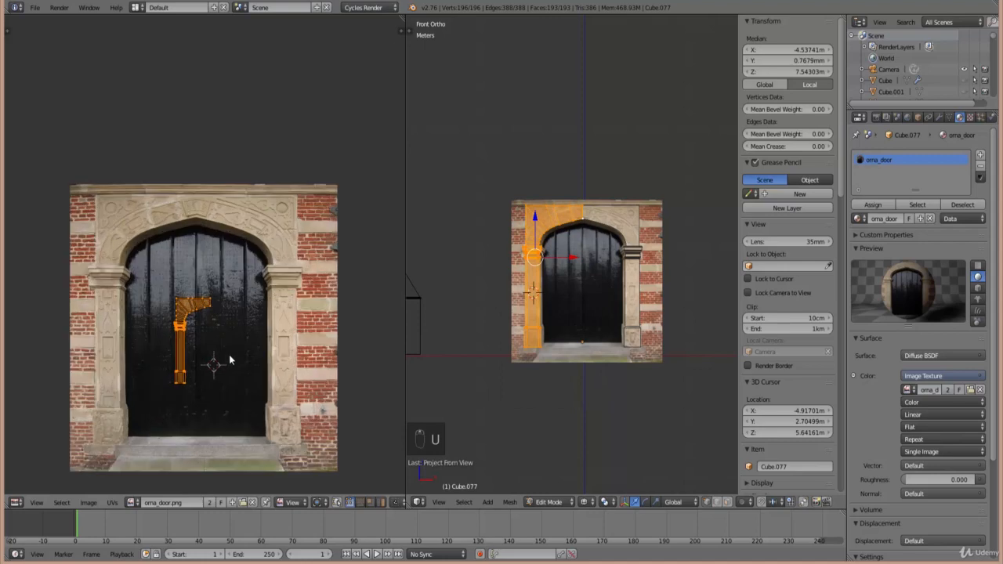
{"action": "key", "text": "s"}
{"action": "left_click", "coordinate": [264, 392]}
{"action": "key", "text": "g"}
{"action": "left_click", "coordinate": [221, 361]}
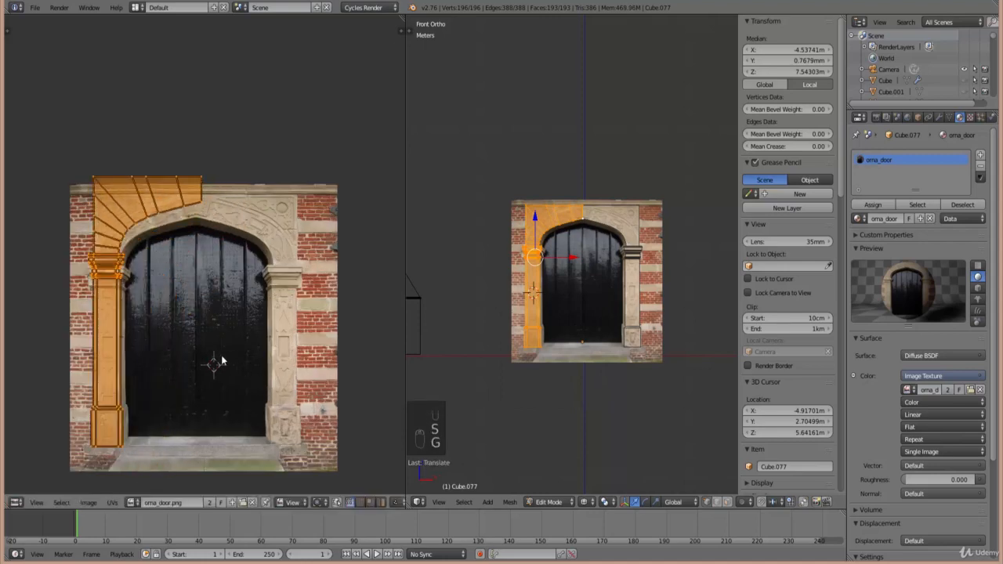
- Move the frame's UVs into line with the image's left pillar and arch, and adjust their overall scale
{"action": "middle_click_drag", "start_coordinate": [205, 354], "coordinate": [251, 308]}
{"action": "scroll", "coordinate": [251, 308], "scroll_direction": "up", "scroll_amount": 2}
{"action": "key", "text": "g"}
{"action": "left_click", "coordinate": [238, 327]}
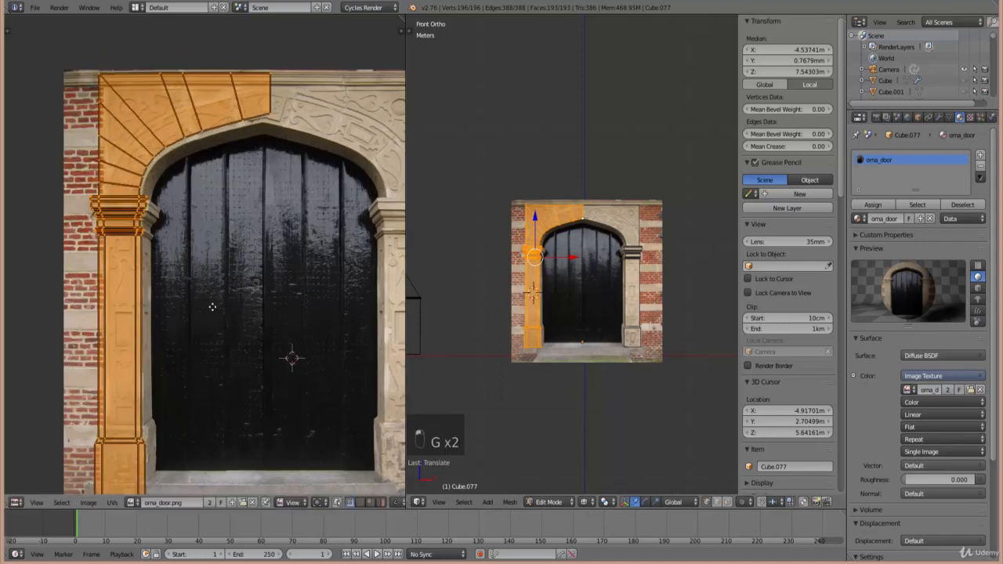
{"action": "middle_click_drag", "start_coordinate": [240, 350], "coordinate": [274, 315]}
{"action": "key", "text": "s"}
{"action": "left_click", "coordinate": [268, 317]}
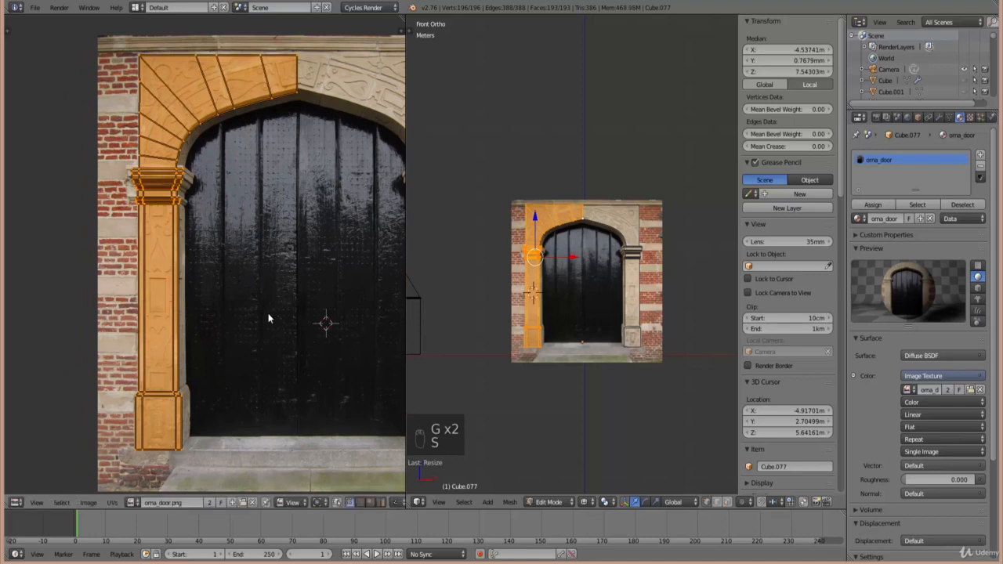
- Fine-tune the UV scale and shift the layout to match the left capital and pillar edges in the image
{"action": "key", "text": "s"}
{"action": "left_click", "coordinate": [295, 329]}
{"action": "middle_click_drag", "start_coordinate": [254, 282], "coordinate": [257, 302]}
{"action": "key", "text": "g"}
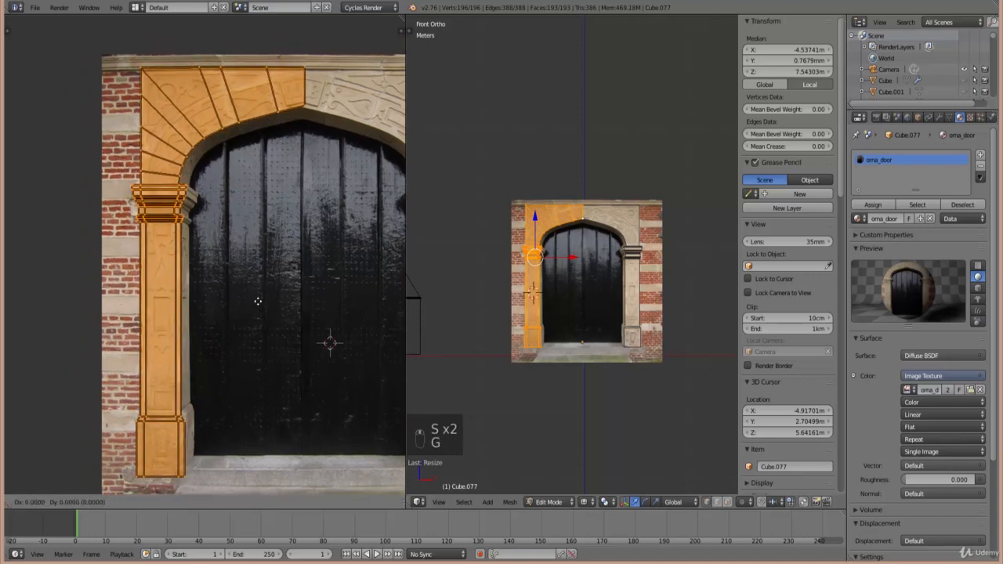
{"action": "left_click", "coordinate": [255, 297]}
{"action": "scroll", "coordinate": [278, 270], "scroll_direction": "up", "scroll_amount": 5}
{"action": "key", "text": "g"}
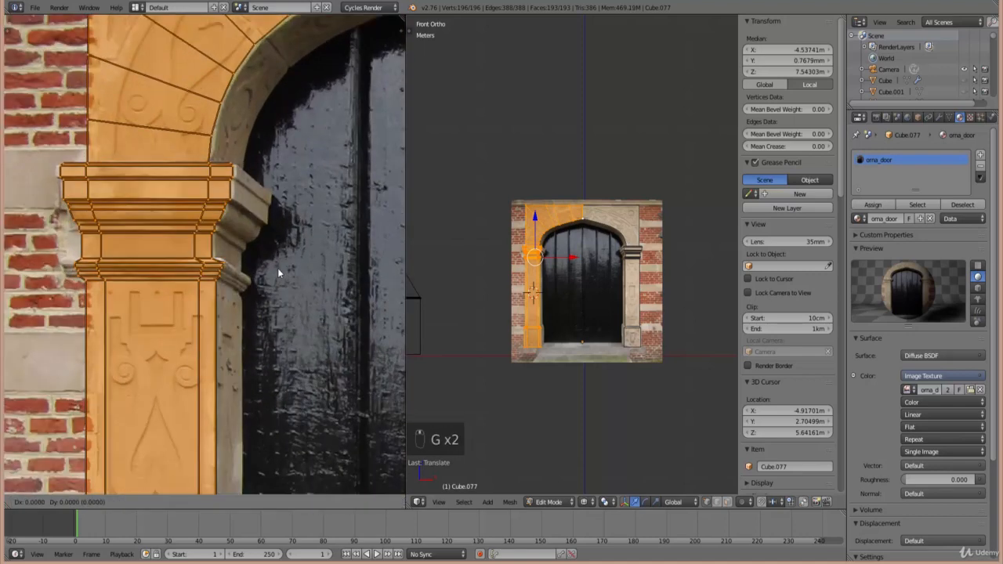
{"action": "scroll", "coordinate": [278, 269], "scroll_direction": "up", "scroll_amount": 2}
{"action": "key", "text": "g"}
{"action": "key", "text": "s"}
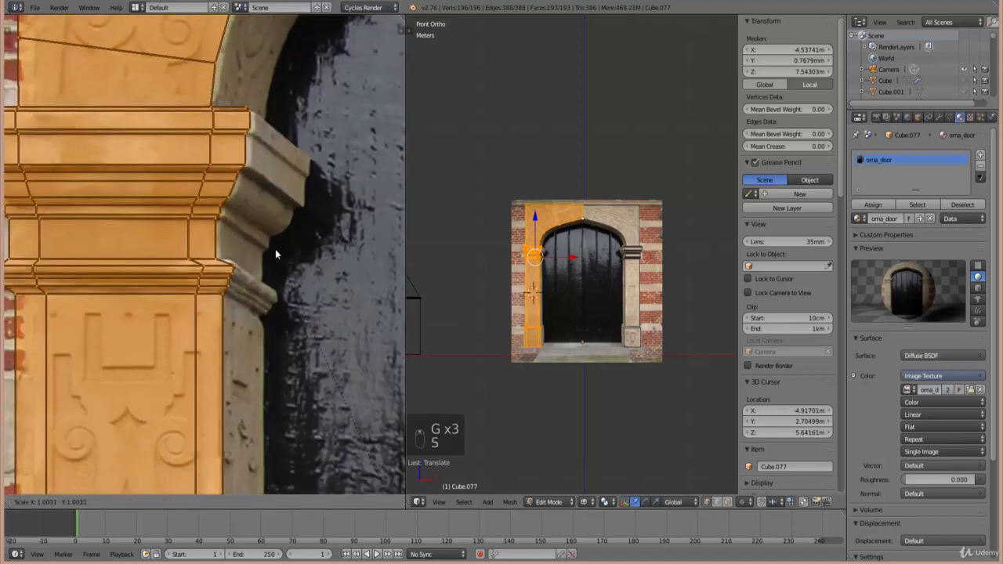
{"action": "right_click", "coordinate": [276, 250]}
{"action": "key", "text": "s"}
{"action": "right_click", "coordinate": [283, 292]}
- Slightly reduce the scale of the frame's whole UV layout, checking its fit against the full door image
{"action": "scroll", "coordinate": [301, 291], "scroll_direction": "down", "scroll_amount": 5}
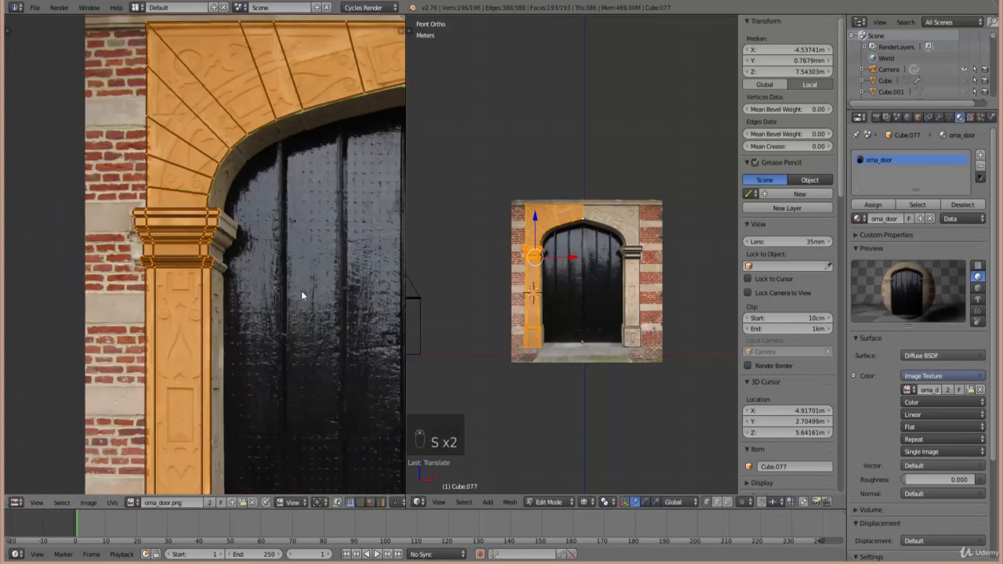
{"action": "scroll", "coordinate": [301, 295], "scroll_direction": "down", "scroll_amount": 3}
{"action": "key", "text": "s"}
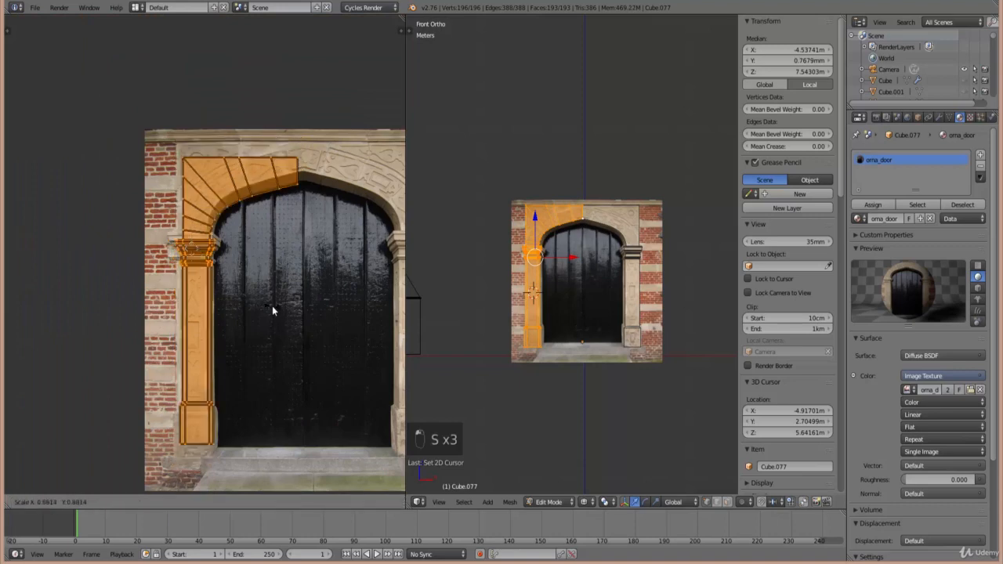
{"action": "right_click", "coordinate": [274, 310]}
{"action": "scroll", "coordinate": [307, 307], "scroll_direction": "up", "scroll_amount": 4}
{"action": "scroll", "coordinate": [310, 312], "scroll_direction": "up", "scroll_amount": 2}
{"action": "key", "text": "s"}
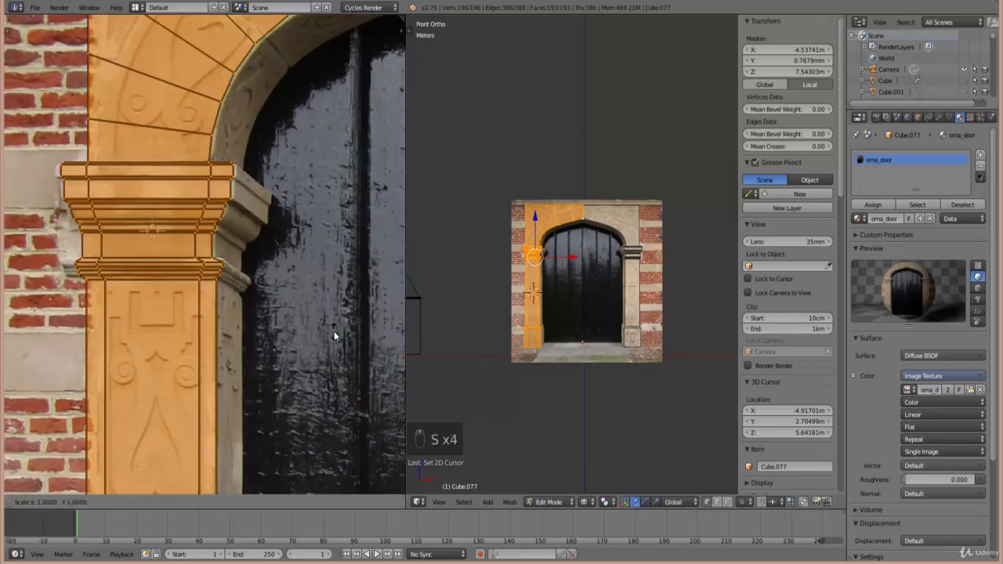
{"action": "left_click", "coordinate": [330, 344]}
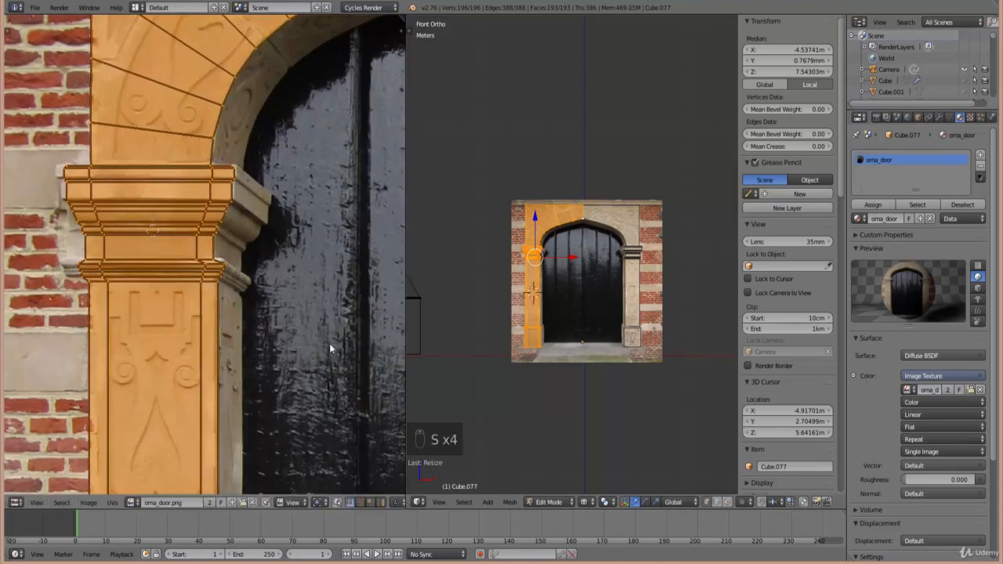
- Nudge and finely rescale the frame's UVs to line up with the front faces of the image's left capital and pillar
{"action": "key", "text": "g"}
{"action": "left_click", "coordinate": [336, 321]}
{"action": "key", "text": "s"}
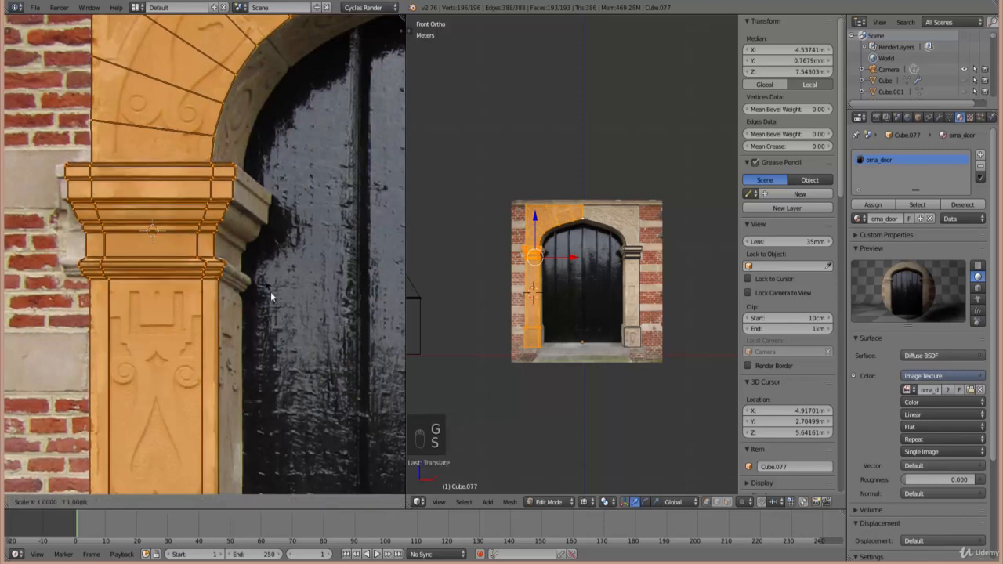
{"action": "left_click", "coordinate": [280, 301]}
{"action": "key", "text": "g"}
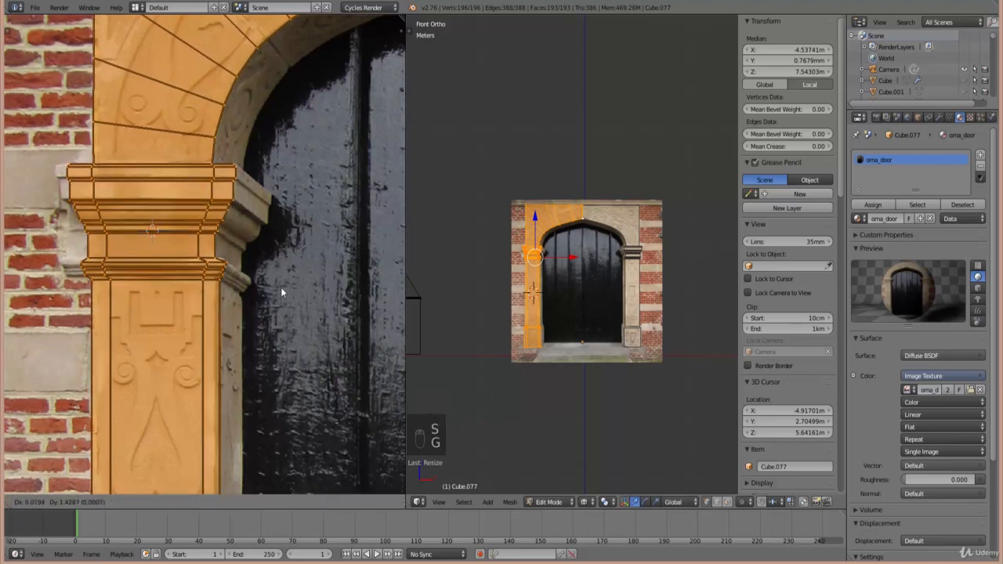
{"action": "left_click", "coordinate": [274, 289]}
- Move the UV vertices on the upper capital's left side outward to the outer edge of the stone capital in the image
{"action": "scroll", "coordinate": [174, 319], "scroll_direction": "up", "scroll_amount": 4}
{"action": "right_click", "coordinate": [227, 255]}
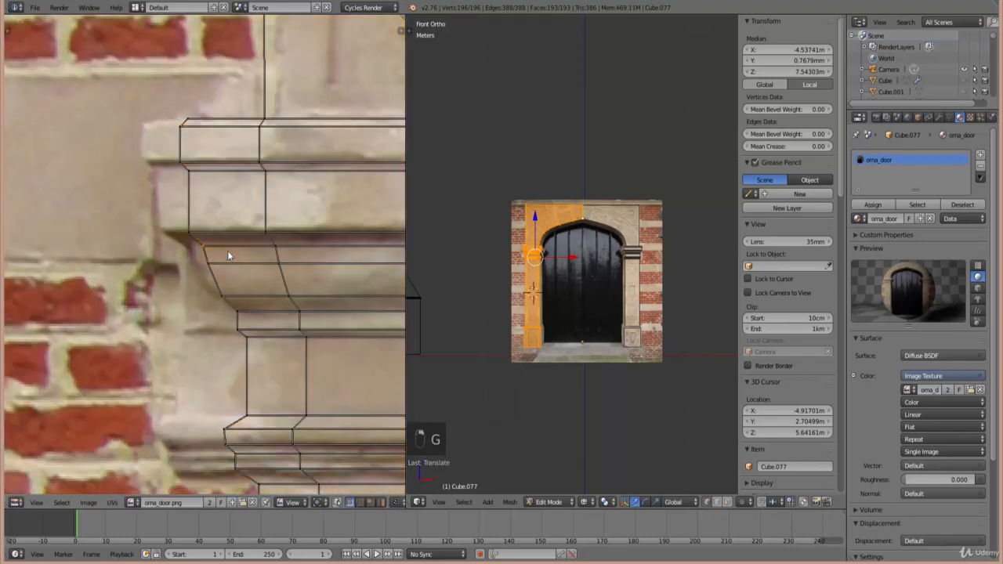
{"action": "left_click_drag", "start_coordinate": [110, 77], "coordinate": [109, 75]}
{"action": "key", "text": "g"}
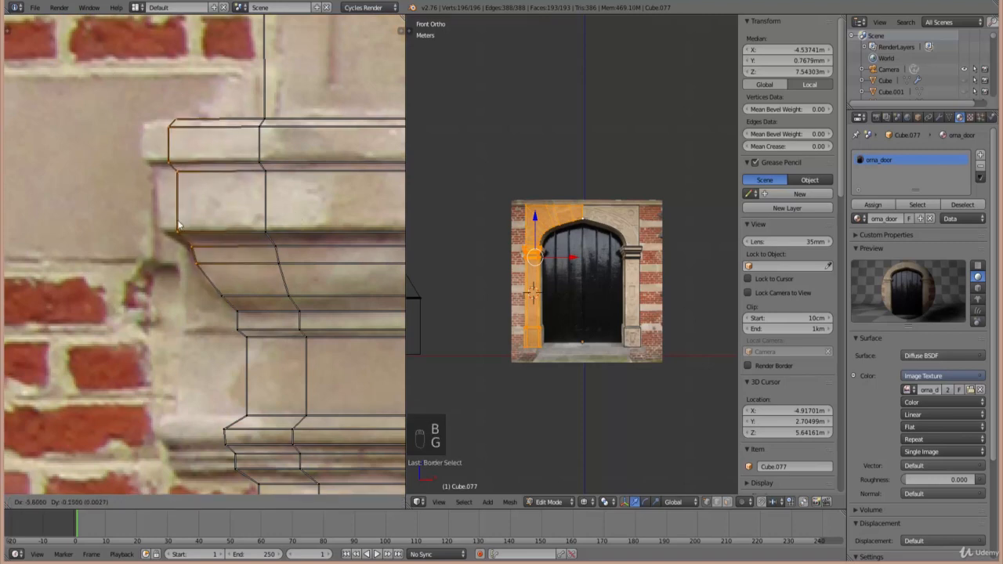
{"action": "left_click", "coordinate": [177, 229]}
{"action": "key", "text": "g"}
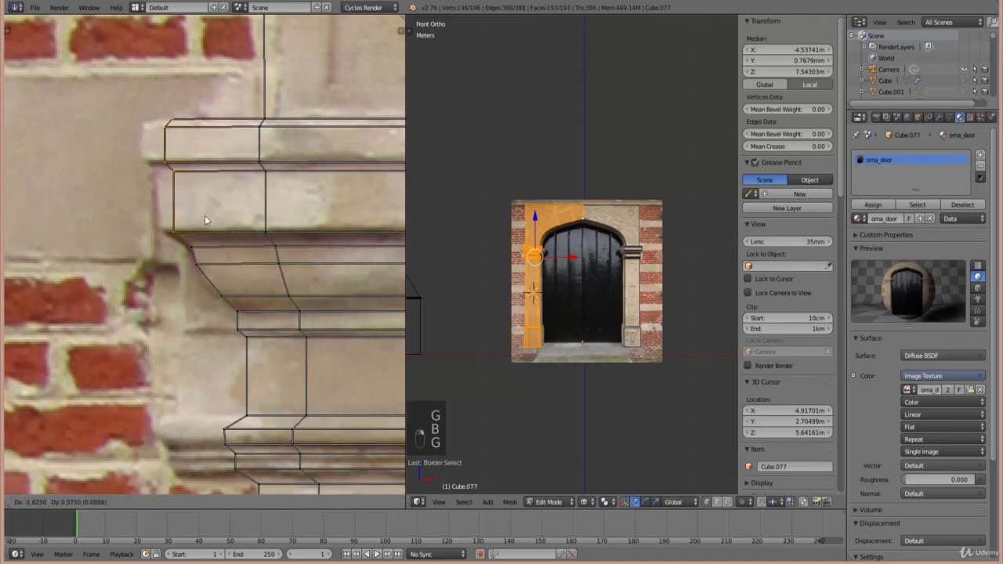
{"action": "left_click", "coordinate": [119, 232]}
{"action": "scroll", "coordinate": [207, 345], "scroll_direction": "down", "scroll_amount": 2}
{"action": "scroll", "coordinate": [207, 345], "scroll_direction": "down", "scroll_amount": 1}
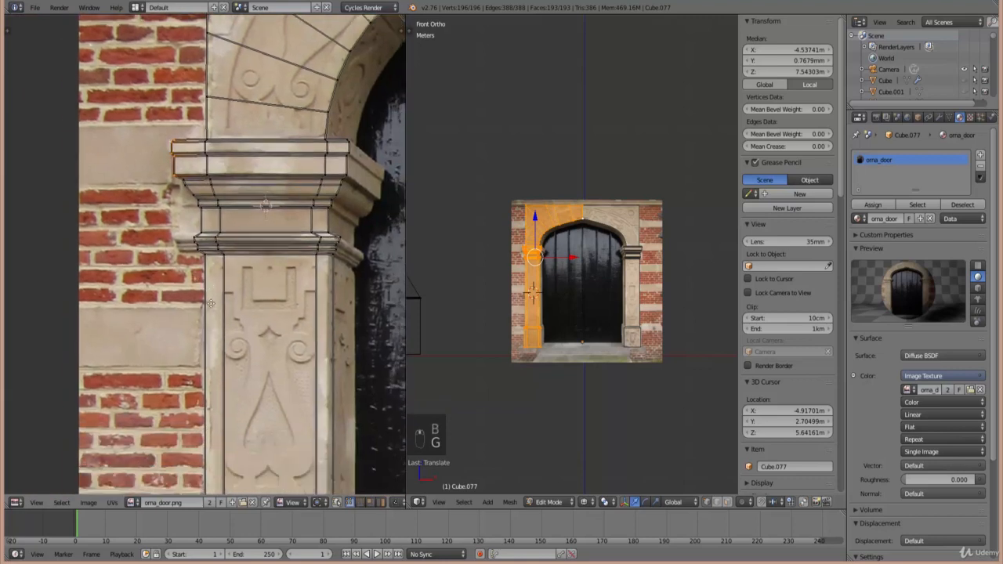
{"action": "scroll", "coordinate": [230, 329], "scroll_direction": "up", "scroll_amount": 5}
{"action": "scroll", "coordinate": [443, 249], "scroll_direction": "down", "scroll_amount": 4}
{"action": "scroll", "coordinate": [358, 253], "scroll_direction": "down", "scroll_amount": 3}
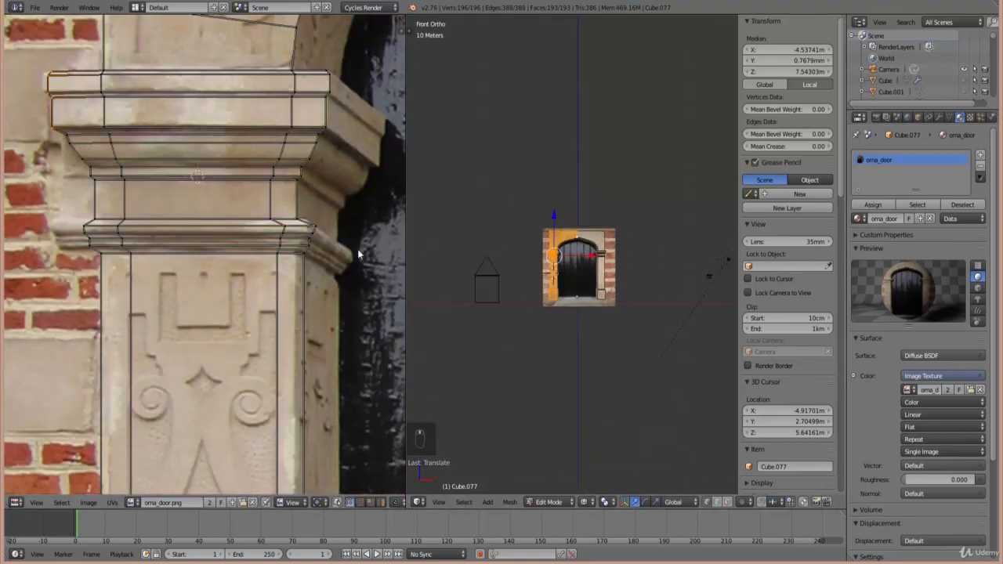
{"action": "left_click_drag", "start_coordinate": [82, 215], "coordinate": [29, 199]}
{"action": "scroll", "coordinate": [205, 243], "scroll_direction": "up", "scroll_amount": 2}
{"action": "key", "text": "s"}
{"action": "middle_click", "coordinate": [417, 269]}
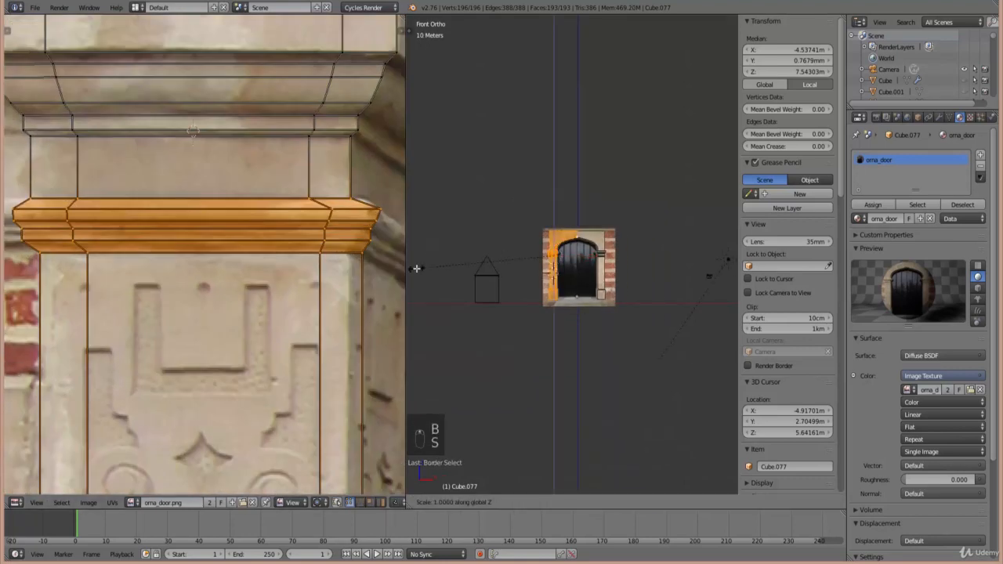
{"action": "right_click", "coordinate": [415, 268]}
{"action": "key", "text": "s"}
{"action": "right_click", "coordinate": [371, 262]}
{"action": "key", "text": "s"}
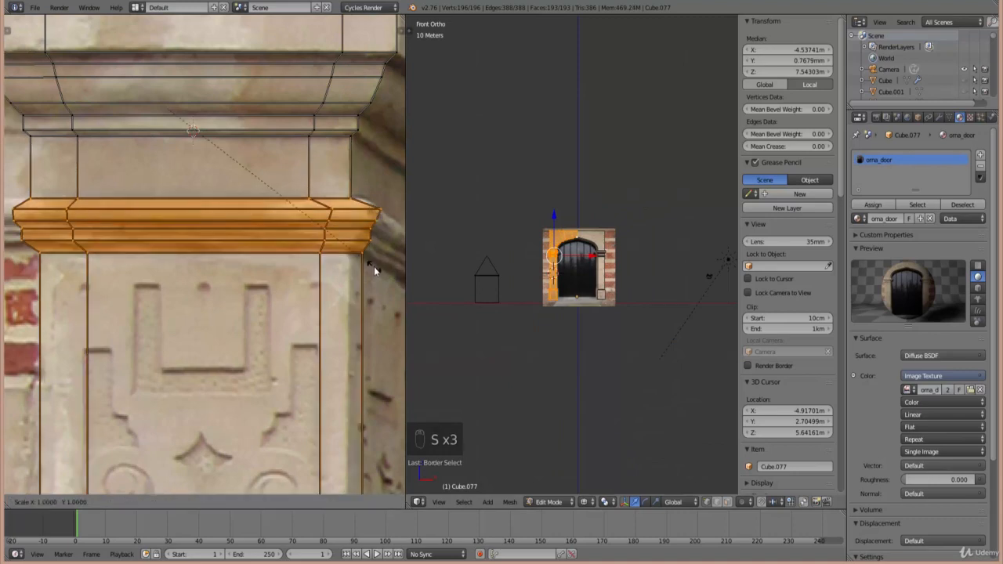
{"action": "key", "text": "y"}
{"action": "left_click", "coordinate": [357, 264]}
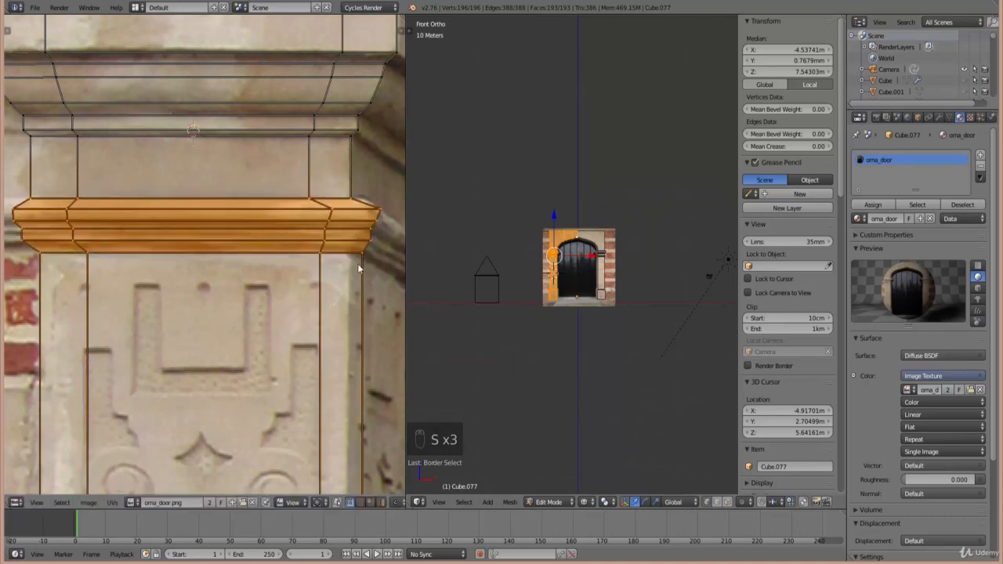
{"action": "scroll", "coordinate": [307, 308], "scroll_direction": "down", "scroll_amount": 5}
{"action": "scroll", "coordinate": [275, 319], "scroll_direction": "down", "scroll_amount": 4}
{"action": "key", "text": "g"}
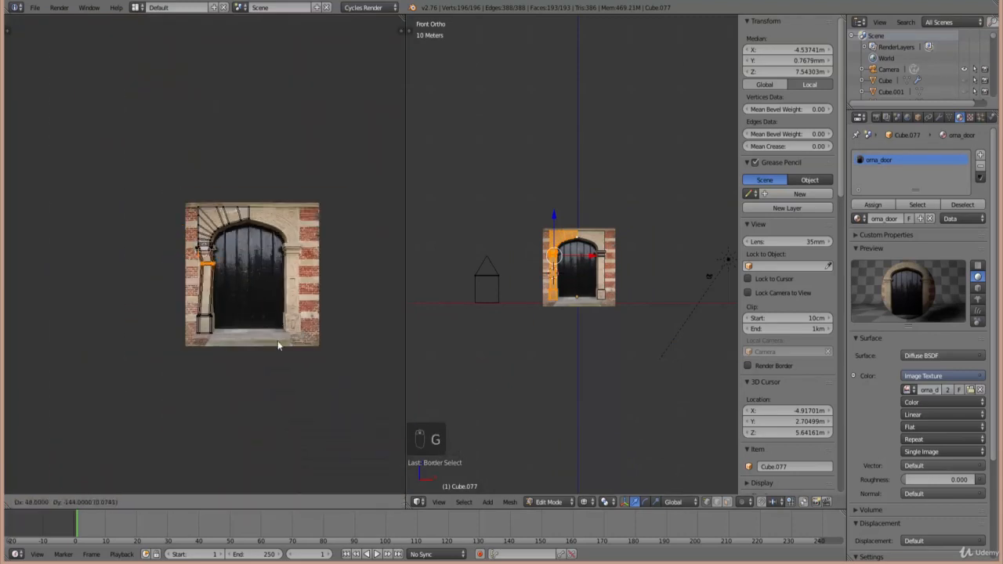
{"action": "right_click", "coordinate": [277, 345]}
- Border-select the UVs of the moulding just above the pillar shaft, scale them along Y to about 0.98 and nudge them into place
{"action": "scroll", "coordinate": [243, 299], "scroll_direction": "up", "scroll_amount": 8}
{"action": "scroll", "coordinate": [221, 277], "scroll_direction": "up", "scroll_amount": 3}
{"action": "right_click", "coordinate": [263, 262]}
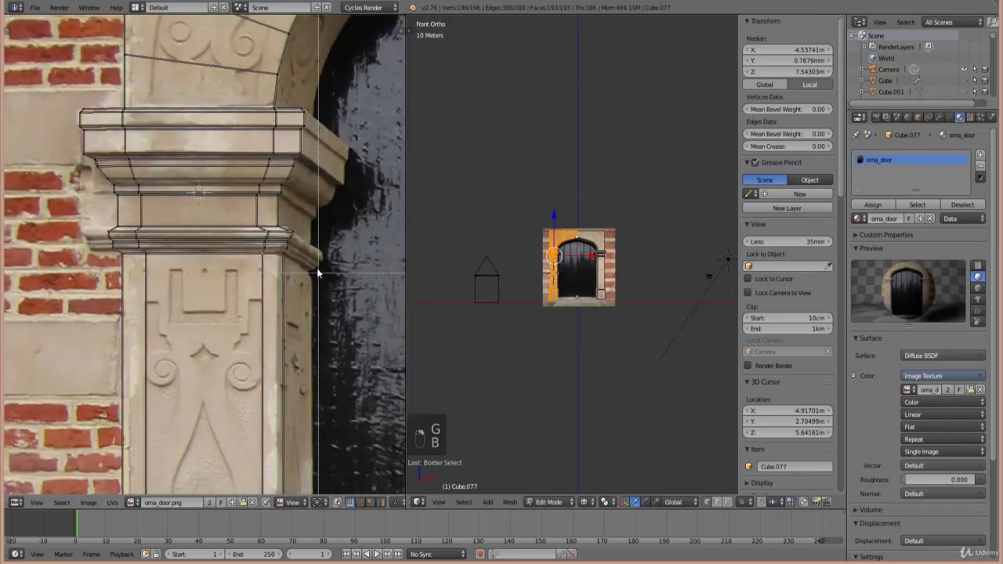
{"action": "left_click_drag", "start_coordinate": [80, 210], "coordinate": [80, 209]}
{"action": "scroll", "coordinate": [317, 318], "scroll_direction": "up", "scroll_amount": 2}
{"action": "key", "text": "s"}
{"action": "right_click", "coordinate": [329, 322]}
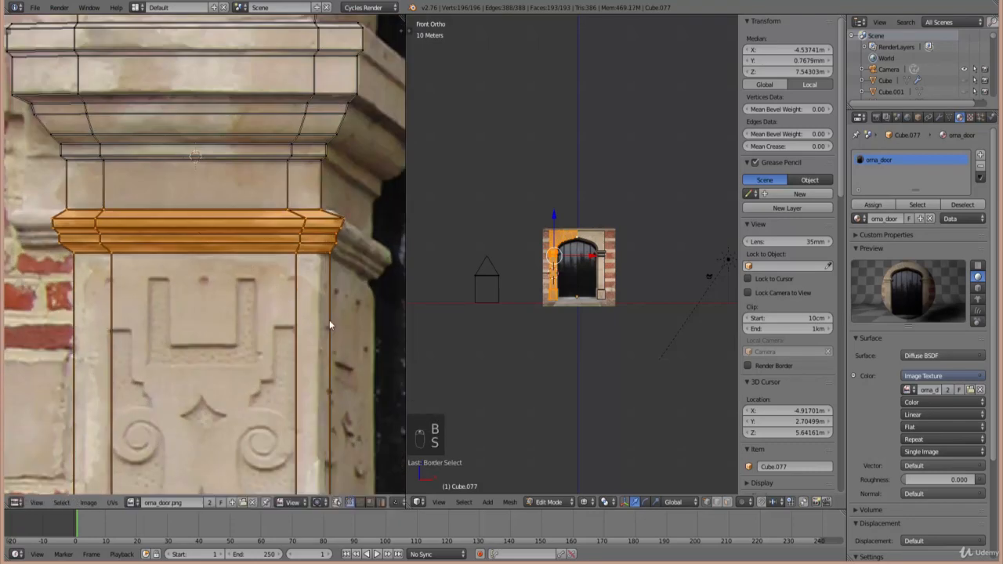
{"action": "key", "text": "s"}
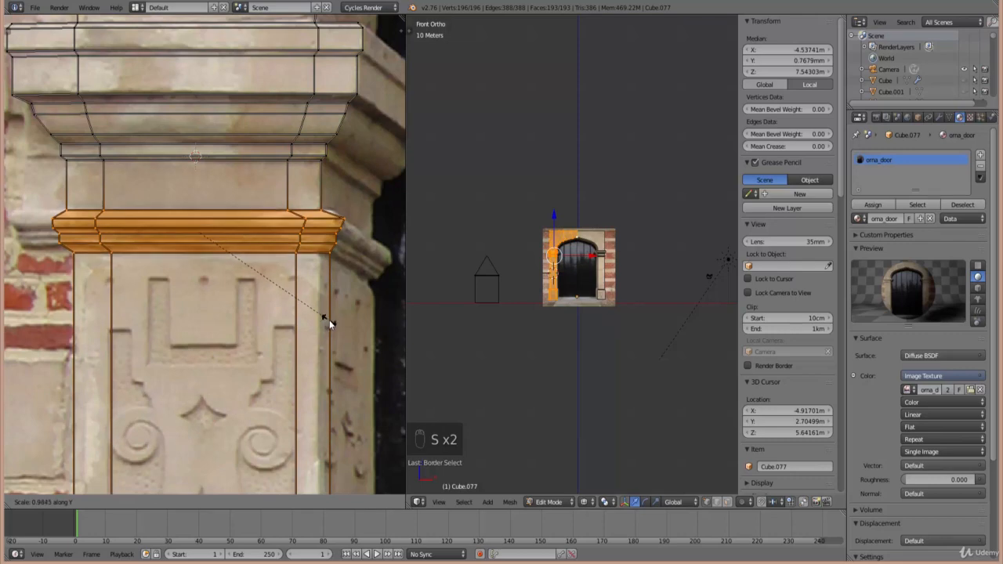
{"action": "left_click", "coordinate": [329, 319]}
{"action": "key", "text": "g"}
{"action": "left_click", "coordinate": [329, 305]}
{"action": "scroll", "coordinate": [298, 305], "scroll_direction": "down", "scroll_amount": 3}
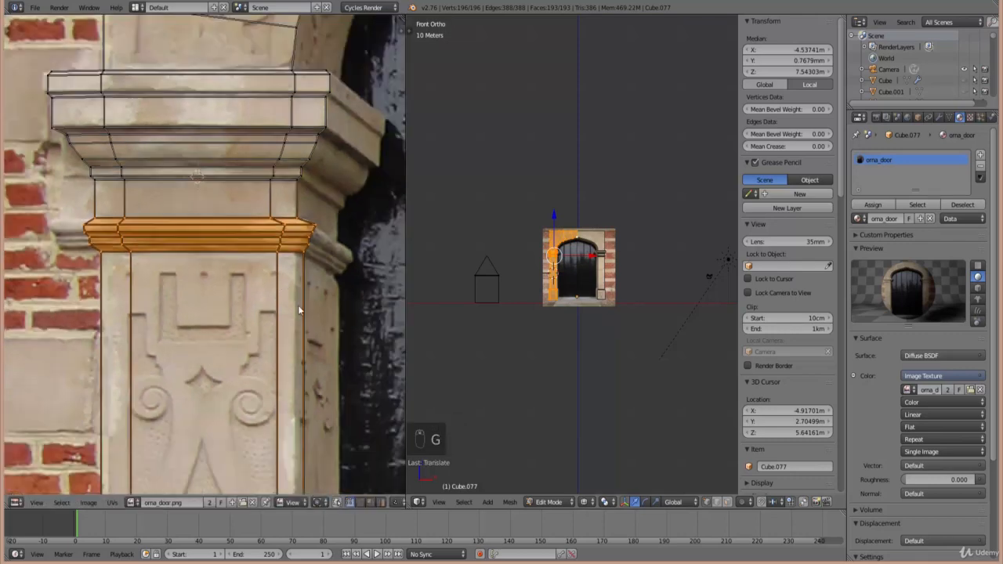
- Border-select the UV vertices along the shaft's right edge, from just below the moulding down to the pillar base
{"action": "middle_click_drag", "start_coordinate": [280, 235], "coordinate": [272, 201]}
{"action": "scroll", "coordinate": [281, 263], "scroll_direction": "up", "scroll_amount": 4}
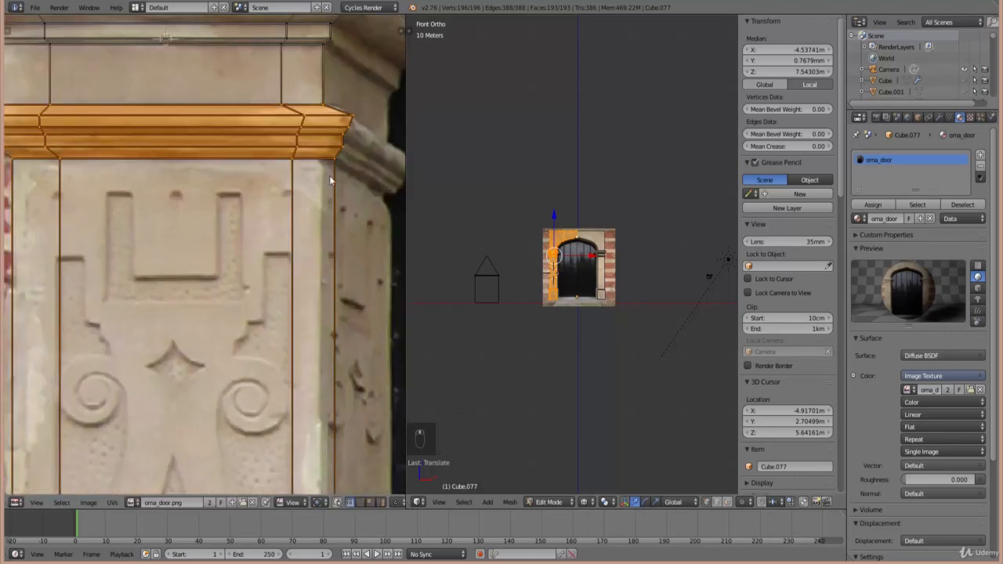
{"action": "right_click", "coordinate": [331, 175]}
{"action": "key", "text": "b"}
{"action": "scroll", "coordinate": [322, 224], "scroll_direction": "down", "scroll_amount": 5}
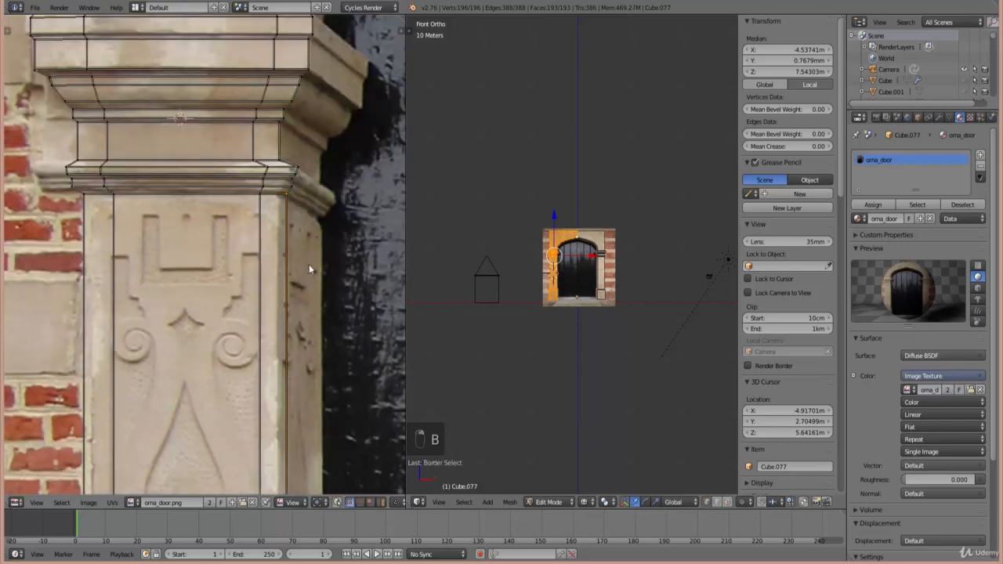
{"action": "middle_click_drag", "start_coordinate": [265, 279], "coordinate": [297, 24]}
{"action": "middle_click_drag", "start_coordinate": [298, 314], "coordinate": [286, 233]}
{"action": "scroll", "coordinate": [282, 259], "scroll_direction": "up", "scroll_amount": 1}
{"action": "scroll", "coordinate": [281, 312], "scroll_direction": "up", "scroll_amount": 3}
{"action": "key", "text": "b"}
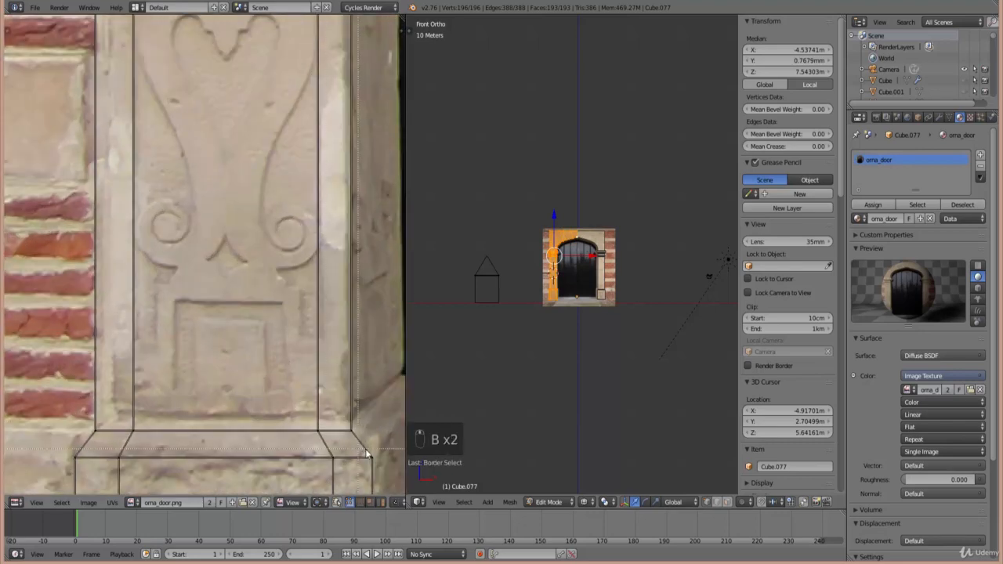
{"action": "scroll", "coordinate": [326, 301], "scroll_direction": "down", "scroll_amount": 3}
{"action": "key", "text": "b"}
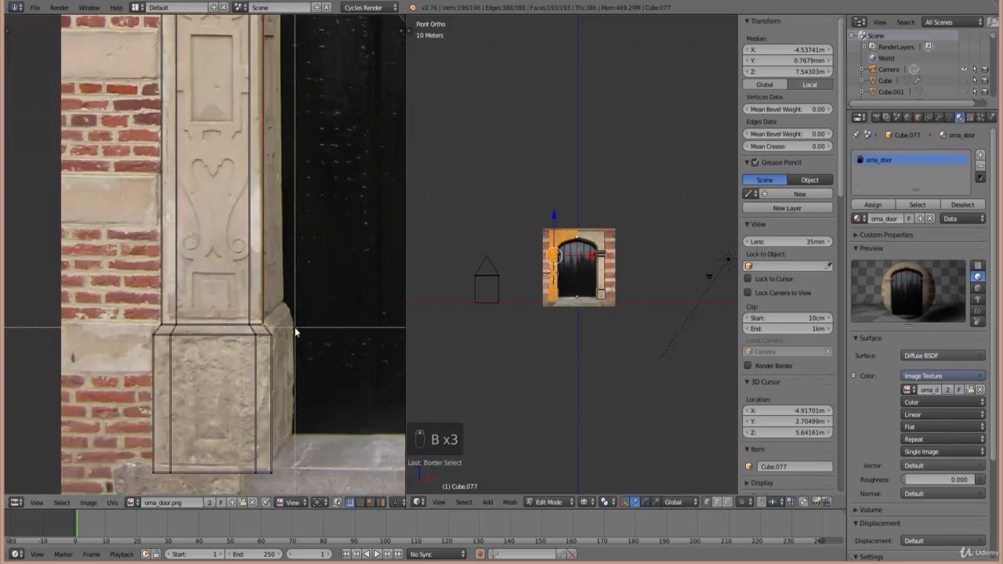
- Extend the selection to the shaft's right-hand UV strip and shift it slightly left along X to match the stone edge
{"action": "middle_click_drag", "start_coordinate": [262, 189], "coordinate": [207, 121]}
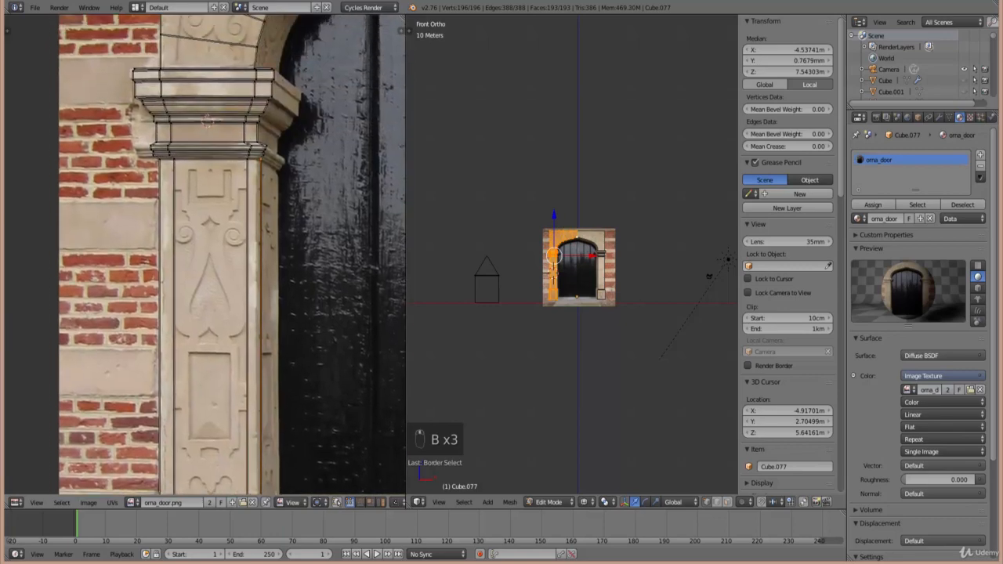
{"action": "scroll", "coordinate": [290, 171], "scroll_direction": "up", "scroll_amount": 5}
{"action": "middle_click_drag", "start_coordinate": [290, 171], "coordinate": [217, 226]}
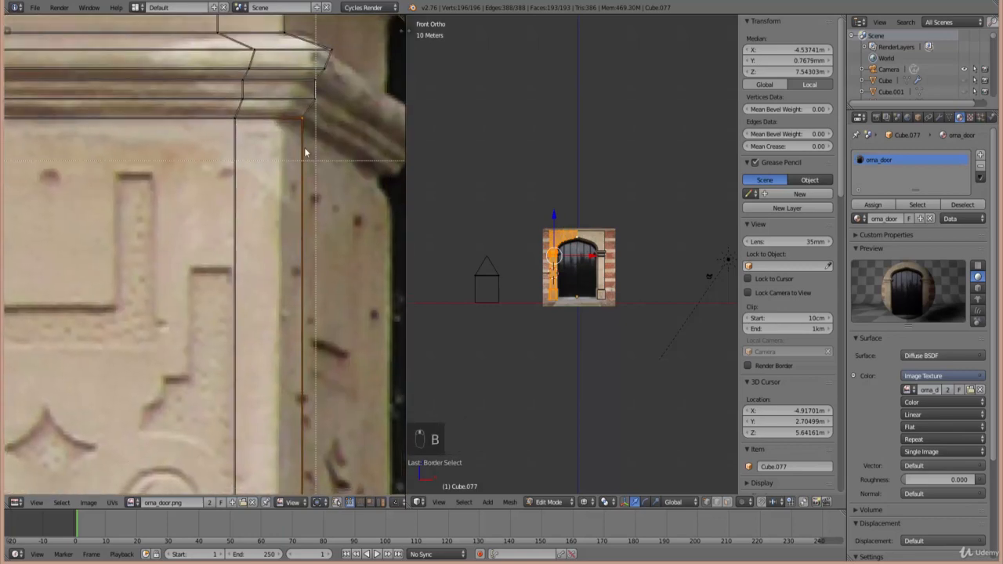
{"action": "left_click_drag", "start_coordinate": [220, 111], "coordinate": [222, 112]}
{"action": "scroll", "coordinate": [278, 264], "scroll_direction": "down", "scroll_amount": 2}
{"action": "key", "text": "g"}
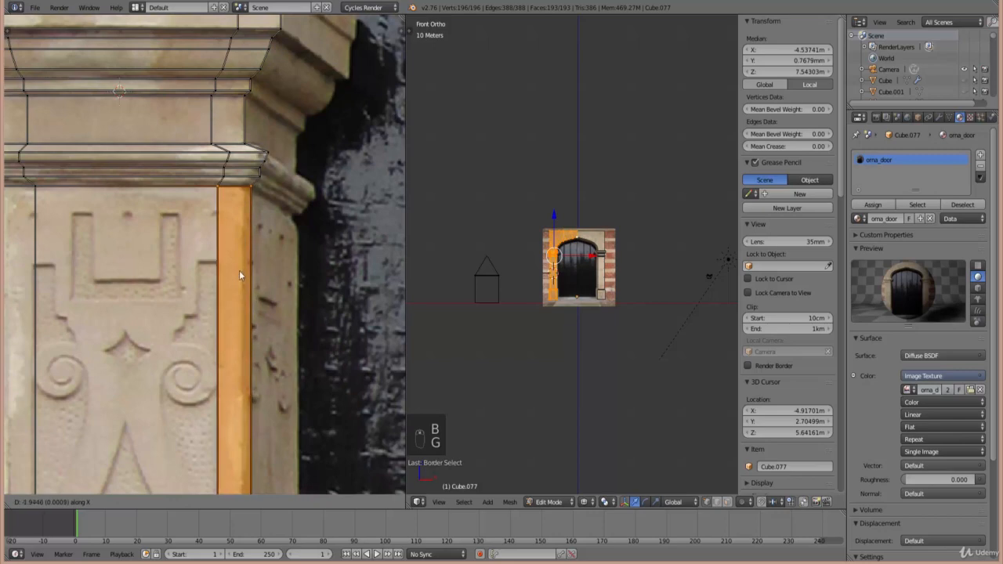
{"action": "left_click", "coordinate": [196, 280]}
- Select the right corner UV vertices of the lower moulding and move them about 4 pixels left along X
{"action": "scroll", "coordinate": [274, 198], "scroll_direction": "up", "scroll_amount": 2}
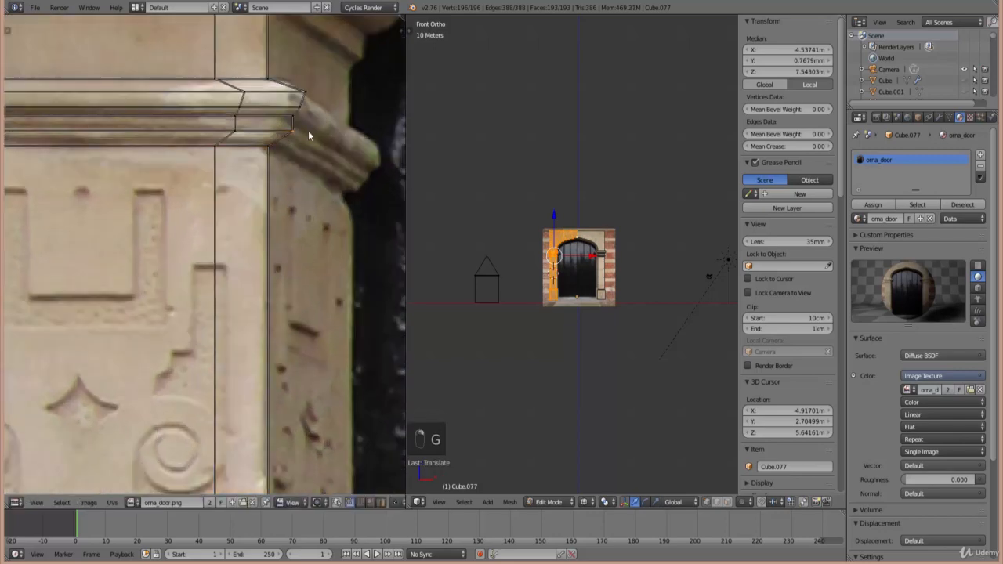
{"action": "left_click_drag", "start_coordinate": [286, 66], "coordinate": [287, 67]}
{"action": "key", "text": "g"}
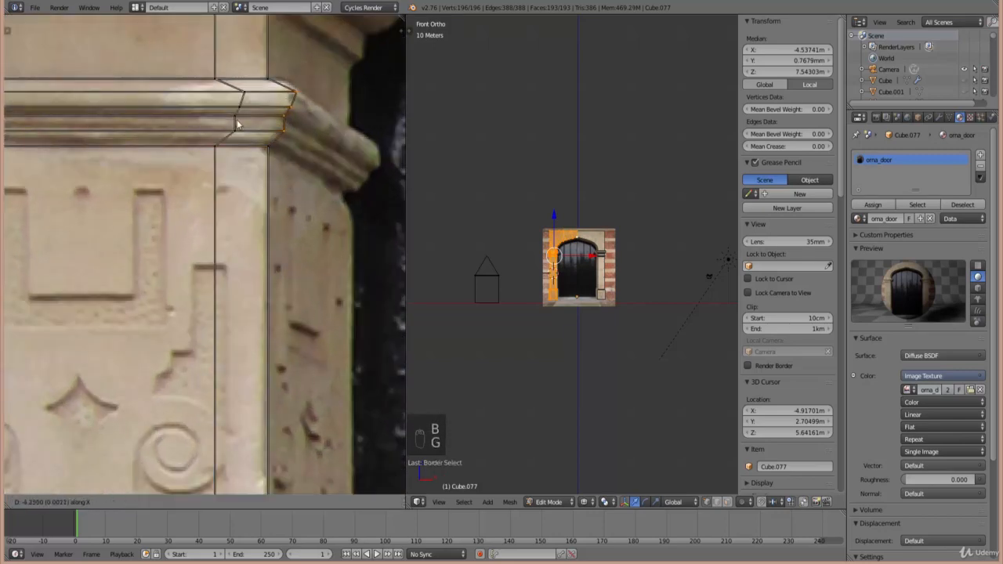
{"action": "left_click", "coordinate": [230, 125]}
{"action": "scroll", "coordinate": [230, 125], "scroll_direction": "down", "scroll_amount": 3}
- Examine how the UV layout fits the capital and the arch stones in the door image
{"action": "middle_click_drag", "start_coordinate": [230, 125], "coordinate": [344, 321]}
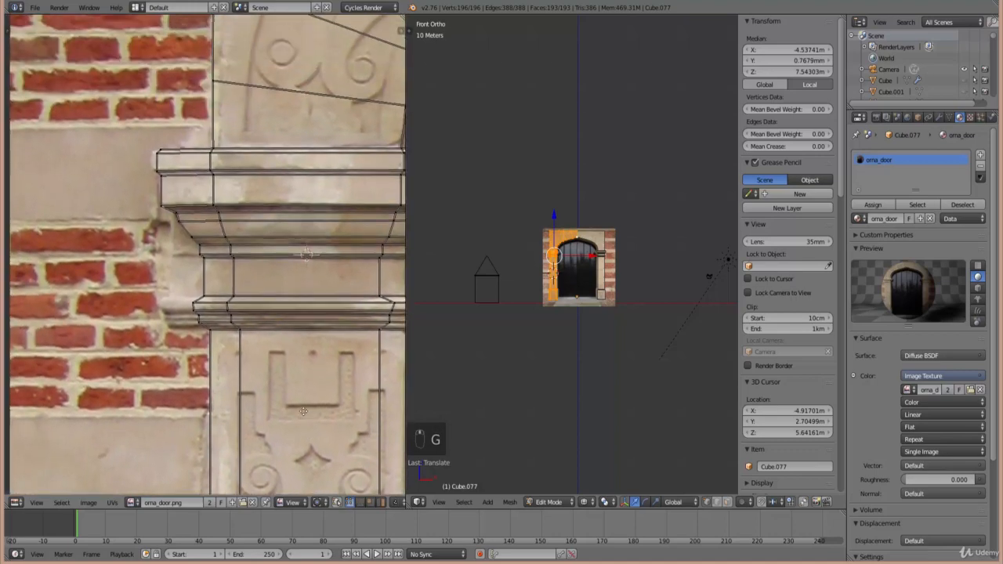
{"action": "scroll", "coordinate": [271, 403], "scroll_direction": "up", "scroll_amount": 2}
{"action": "scroll", "coordinate": [177, 170], "scroll_direction": "up", "scroll_amount": 3}
{"action": "scroll", "coordinate": [176, 170], "scroll_direction": "down", "scroll_amount": 5}
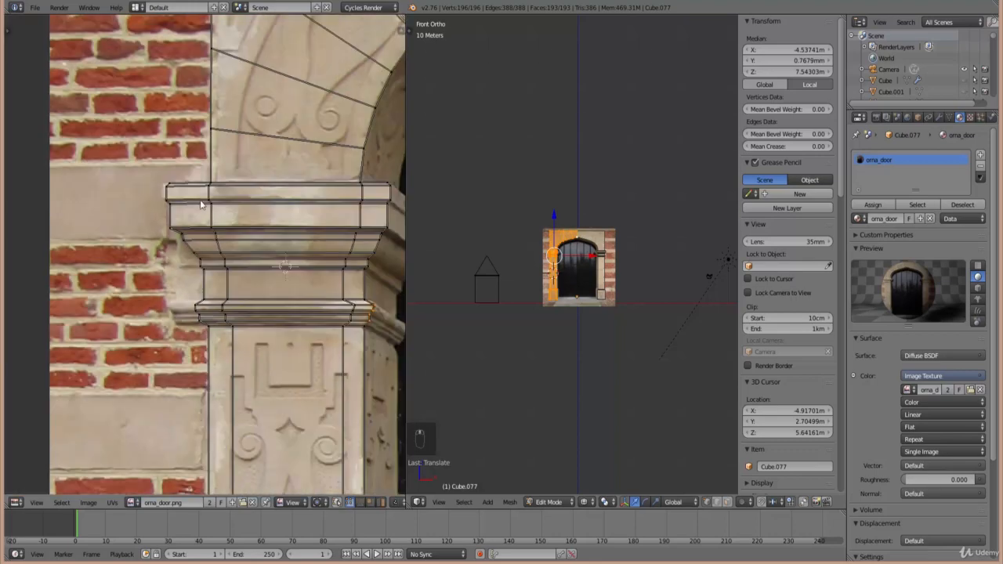
{"action": "middle_click_drag", "start_coordinate": [264, 193], "coordinate": [136, 437]}
{"action": "scroll", "coordinate": [133, 377], "scroll_direction": "up", "scroll_amount": 5}
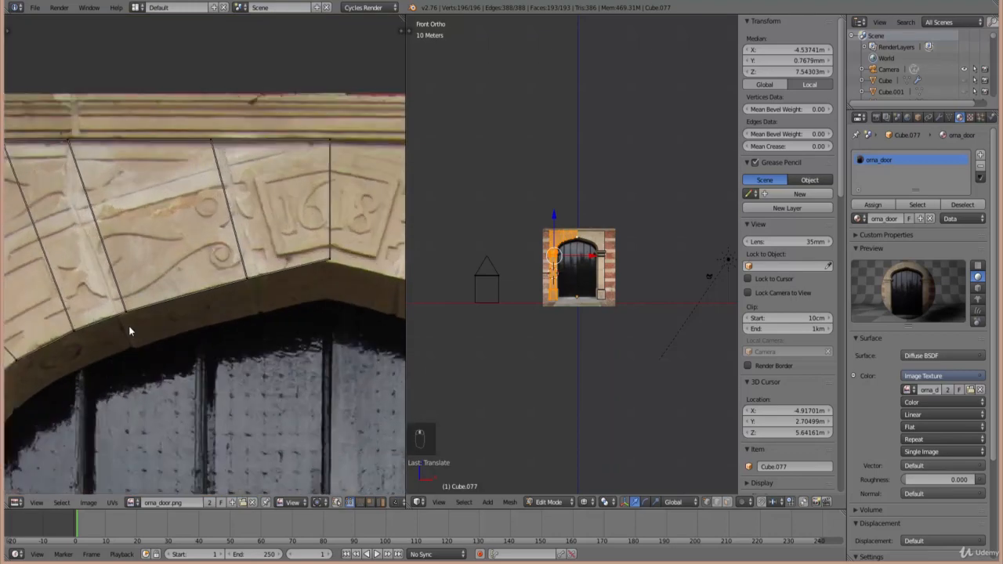
{"action": "scroll", "coordinate": [216, 350], "scroll_direction": "down", "scroll_amount": 4}
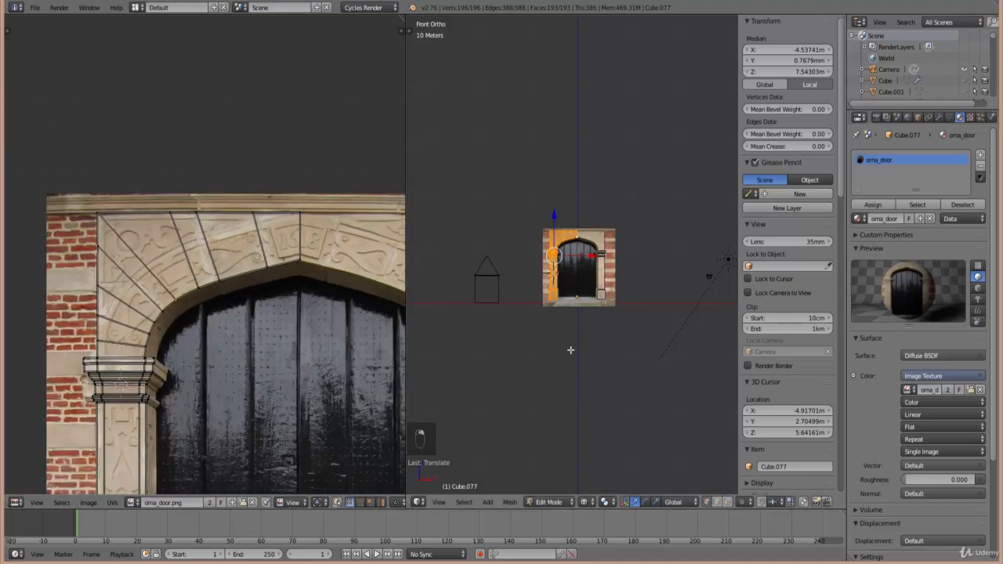
- Display the arch with Texture shading in object mode, inspect its sides from an angle and return to the front view
{"action": "scroll", "coordinate": [516, 440], "scroll_direction": "up", "scroll_amount": 8}
{"action": "left_click", "coordinate": [586, 502]}
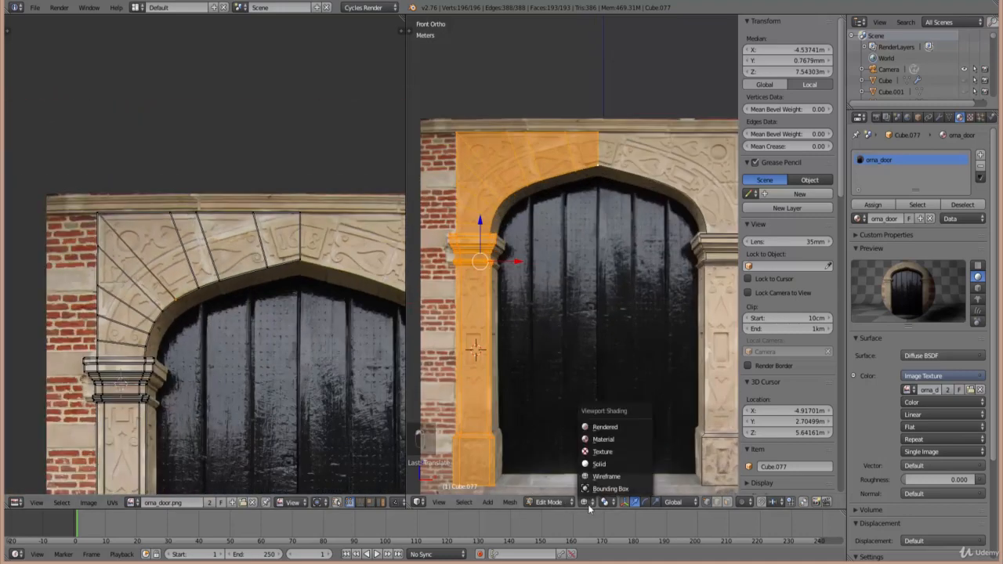
{"action": "left_click", "coordinate": [602, 453]}
{"action": "key", "text": "Tab"}
{"action": "mouse_move", "coordinate": [550, 310]}
{"action": "middle_mouse_down"}
{"action": "mouse_move", "coordinate": [546, 302]}
{"action": "mouse_move", "coordinate": [485, 300]}
{"action": "mouse_move", "coordinate": [546, 229]}
{"action": "middle_mouse_up"}
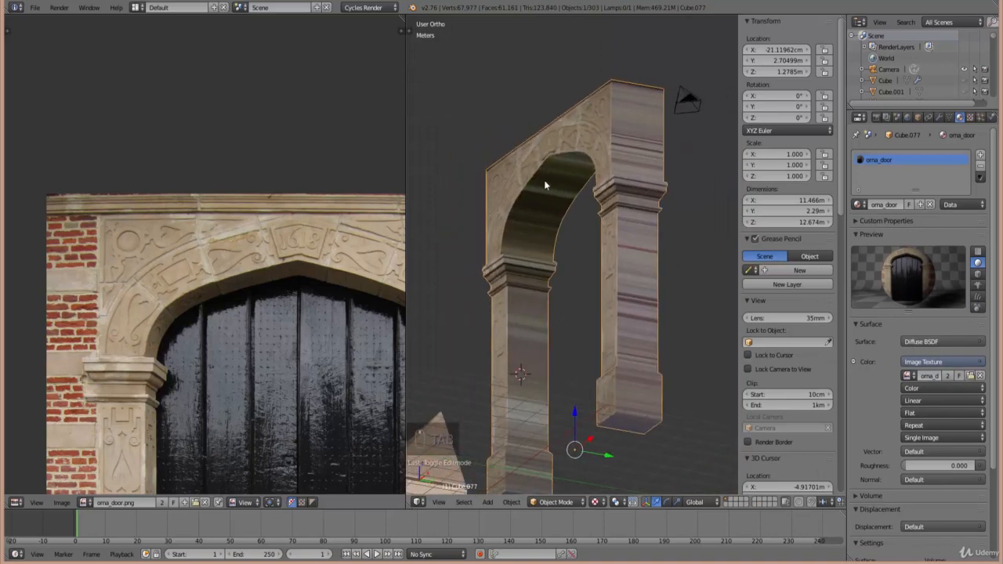
{"action": "key", "text": "KP_1"}
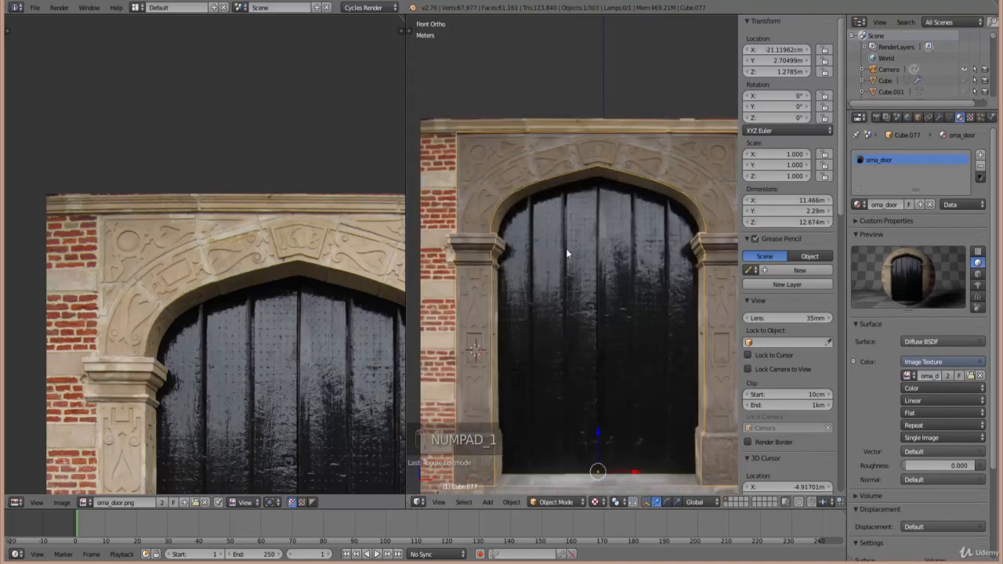
- In edit mode with wireframe display, border-select the inner side vertices of the left pillar from its base up to the shaft's top
{"action": "scroll", "coordinate": [508, 278], "scroll_direction": "up", "scroll_amount": 5}
{"action": "key", "text": "Tab"}
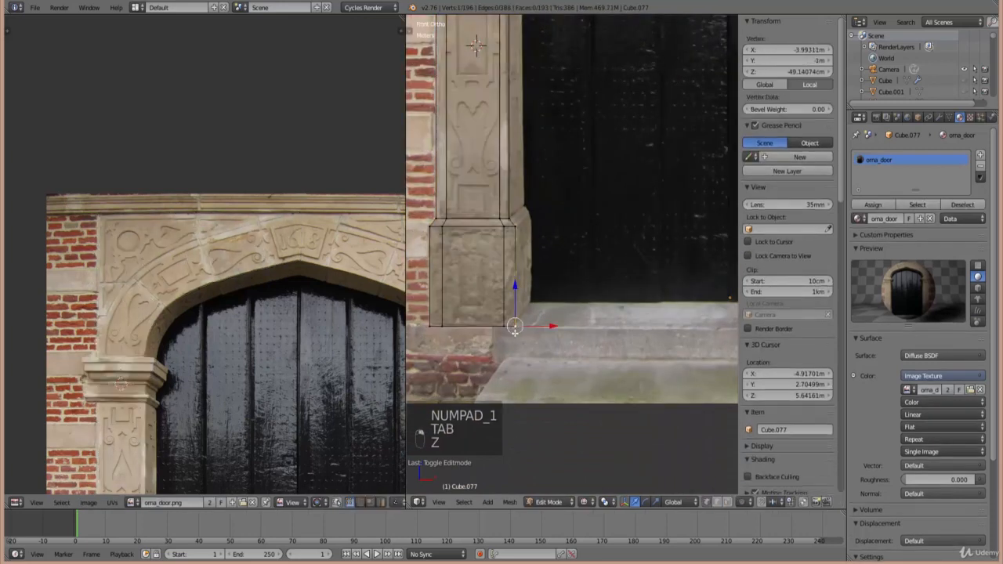
{"action": "middle_click_drag", "start_coordinate": [556, 367], "coordinate": [556, 438], "text": "shift"}
{"action": "key", "text": "z"}
{"action": "key", "text": "b"}
{"action": "left_click_drag", "start_coordinate": [555, 438], "coordinate": [505, 245]}
{"action": "middle_click_drag", "start_coordinate": [553, 58], "coordinate": [553, 253], "text": "shift"}
{"action": "left_click_drag", "start_coordinate": [546, 210], "coordinate": [529, 140]}
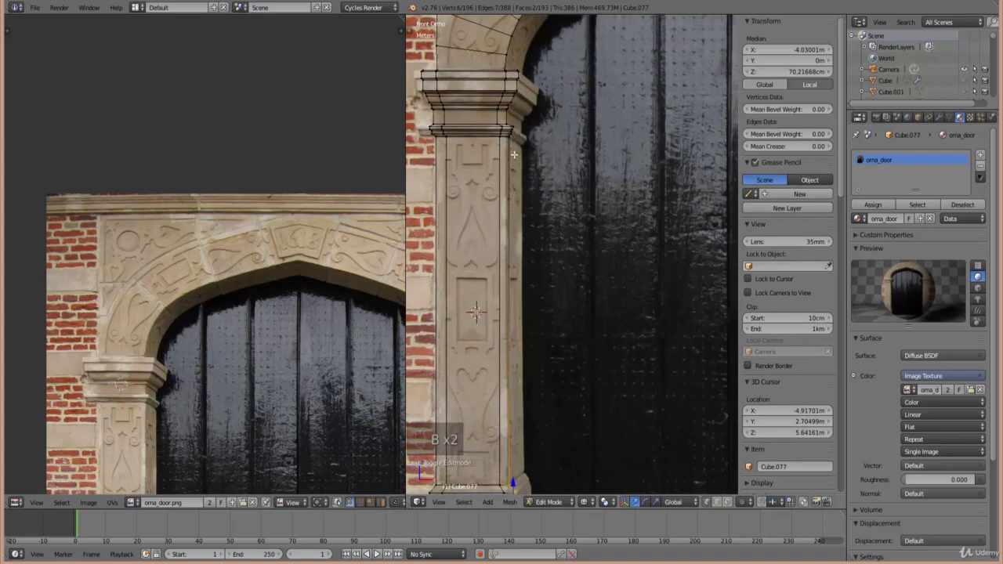
{"action": "scroll", "coordinate": [514, 155], "scroll_direction": "up", "scroll_amount": 3}
{"action": "middle_click_drag", "start_coordinate": [501, 113], "coordinate": [511, 207], "text": "shift"}
{"action": "middle_click_drag", "start_coordinate": [474, 157], "coordinate": [508, 203], "text": "shift"}
{"action": "scroll", "coordinate": [509, 204], "scroll_direction": "up", "scroll_amount": 3}
{"action": "key", "text": "b"}
{"action": "left_click_drag", "start_coordinate": [478, 173], "coordinate": [444, 141]}
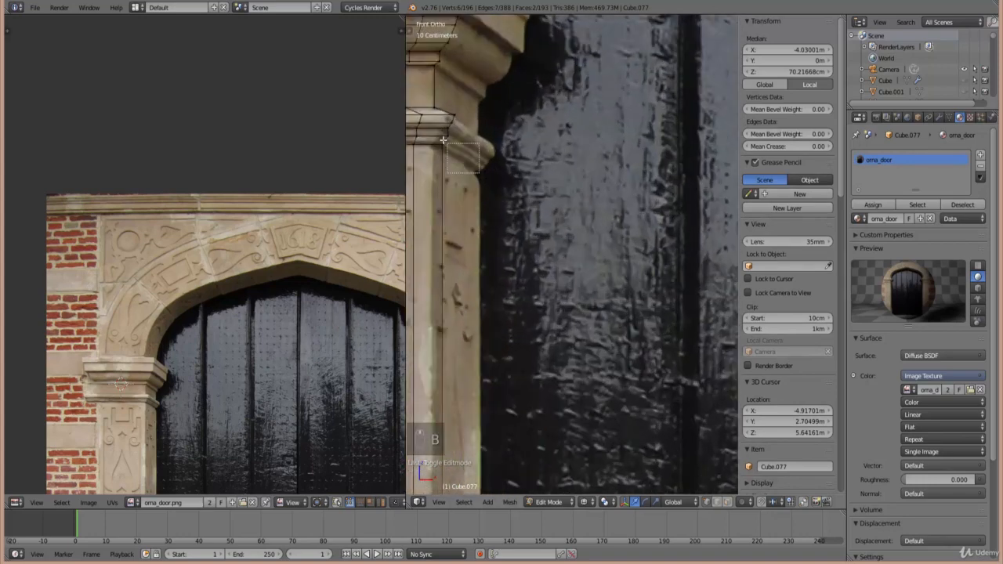
- Look at the selected inner pillar faces straight from the side and unwrap them with Project From View
{"action": "key", "text": "KP_6"}
{"action": "key", "text": "KP_6"}
{"action": "key", "text": "KP_6"}
{"action": "key", "text": "KP_6"}
{"action": "key", "text": "KP_6"}
{"action": "key", "text": "KP_6"}
{"action": "key", "text": "KP_6"}
{"action": "key", "text": "KP_6"}
{"action": "key", "text": "KP_6"}
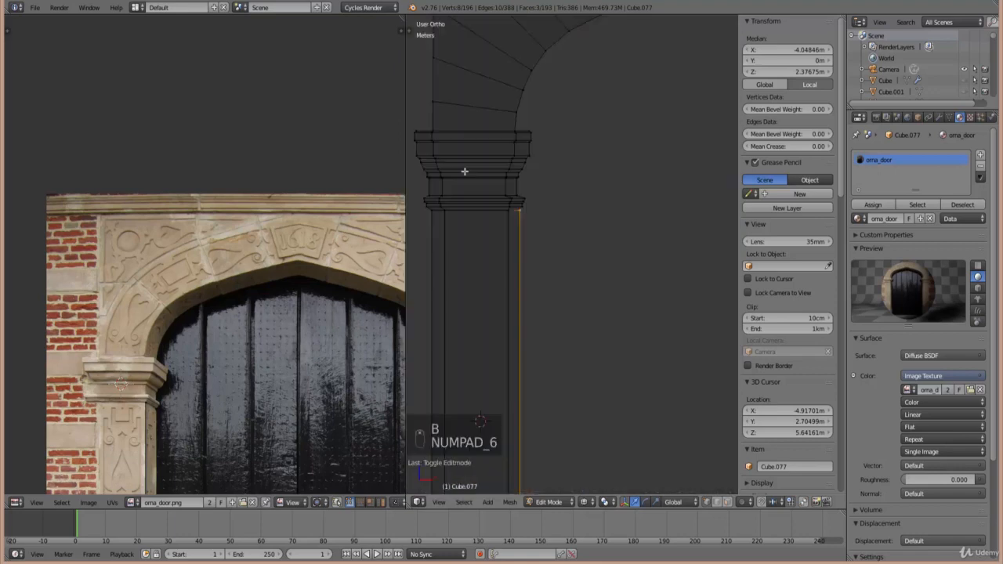
{"action": "key", "text": "u"}
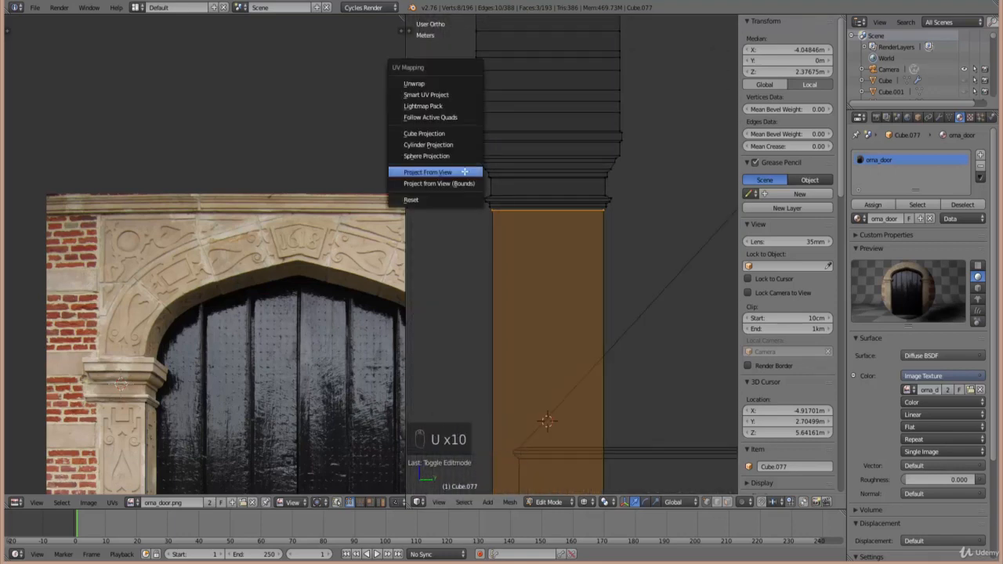
{"action": "left_click", "coordinate": [428, 172]}
- Select all the projected side UVs, move them over the left pillar in the door image and scale them to about 0.58
{"action": "scroll", "coordinate": [241, 419], "scroll_direction": "down", "scroll_amount": 3}
{"action": "middle_click_drag", "start_coordinate": [241, 418], "coordinate": [279, 324]}
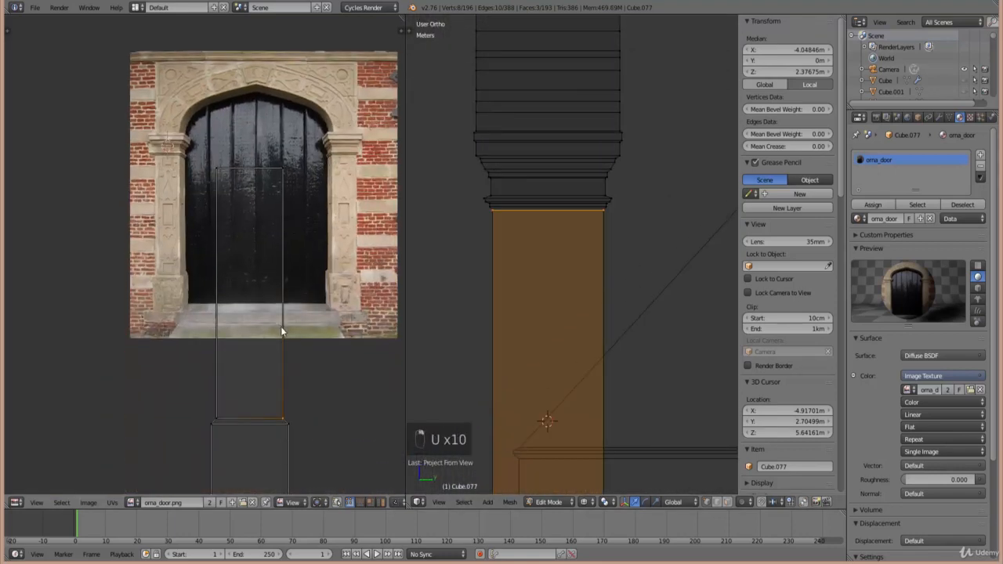
{"action": "scroll", "coordinate": [281, 325], "scroll_direction": "down", "scroll_amount": 2}
{"action": "key", "text": "b"}
{"action": "left_click_drag", "start_coordinate": [186, 223], "coordinate": [296, 425]}
{"action": "scroll", "coordinate": [286, 402], "scroll_direction": "up", "scroll_amount": 3}
{"action": "key", "text": "g"}
{"action": "key", "text": "s"}
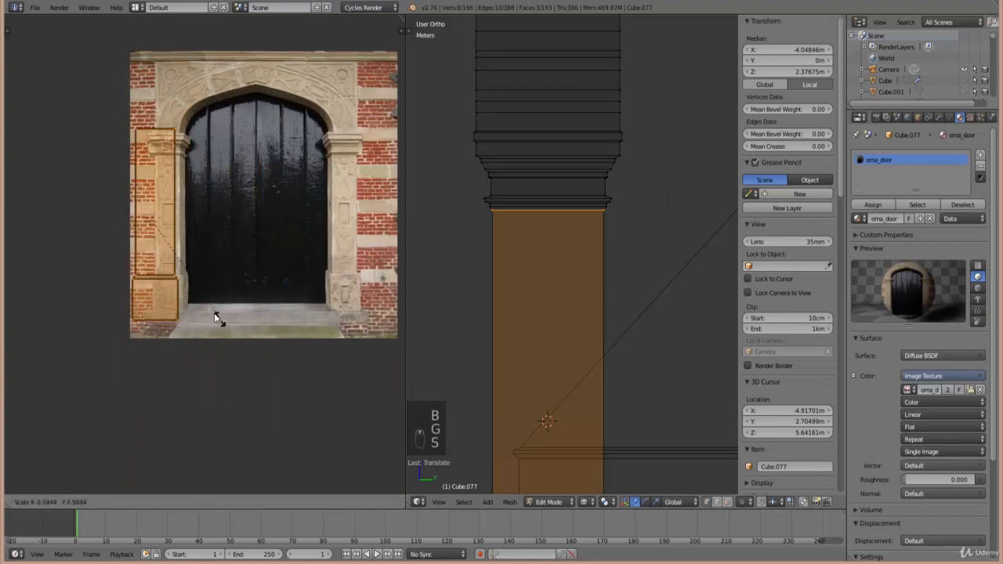
{"action": "left_click", "coordinate": [214, 314]}
- Narrow the projected side UVs along X and position them over the carved front of the left stone pillar and its base
{"action": "middle_click_drag", "start_coordinate": [227, 273], "coordinate": [302, 345]}
{"action": "scroll", "coordinate": [241, 395], "scroll_direction": "up", "scroll_amount": 2}
{"action": "scroll", "coordinate": [227, 379], "scroll_direction": "up", "scroll_amount": 1}
{"action": "key", "text": "g"}
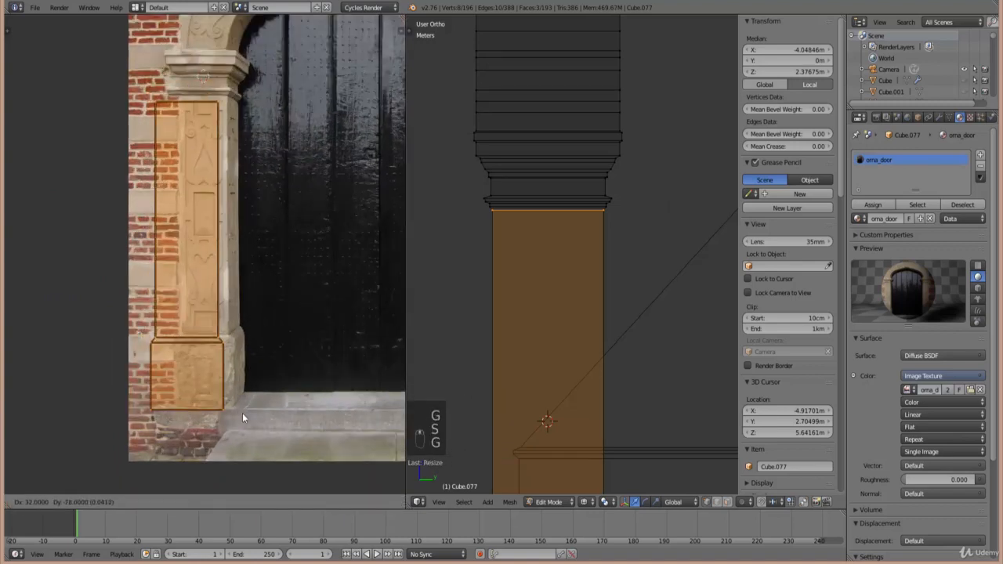
{"action": "left_click", "coordinate": [260, 412]}
{"action": "key", "text": "s"}
{"action": "key", "text": "x"}
{"action": "left_click", "coordinate": [250, 394]}
{"action": "scroll", "coordinate": [250, 399], "scroll_direction": "up", "scroll_amount": 2}
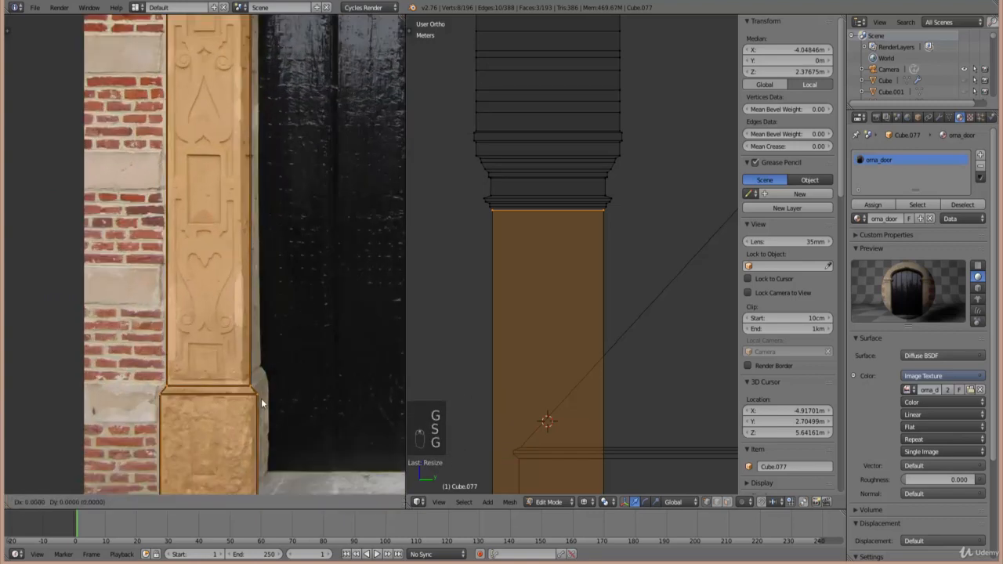
{"action": "key", "text": "g"}
{"action": "left_click", "coordinate": [221, 366]}
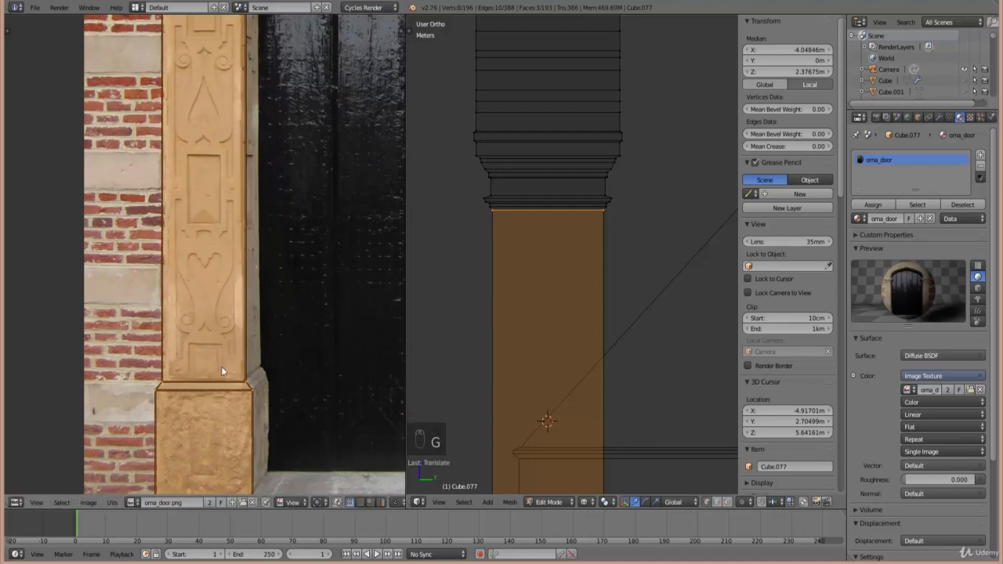
- Border-select the top UVs of the inner shaft, then scale and move them to the carved panel's upper corners just below the capital
{"action": "middle_click_drag", "start_coordinate": [221, 366], "coordinate": [227, 307]}
{"action": "middle_click_drag", "start_coordinate": [264, 185], "coordinate": [252, 492]}
{"action": "key", "text": "b"}
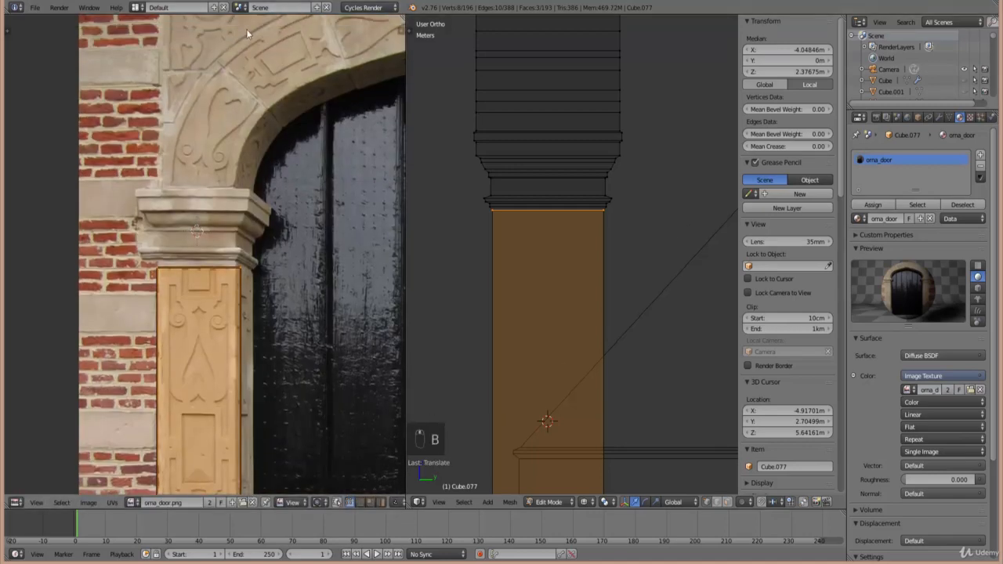
{"action": "key", "text": "b"}
{"action": "right_click", "coordinate": [255, 309]}
{"action": "scroll", "coordinate": [243, 343], "scroll_direction": "up", "scroll_amount": 1}
{"action": "scroll", "coordinate": [242, 342], "scroll_direction": "up", "scroll_amount": 2}
{"action": "key", "text": "s"}
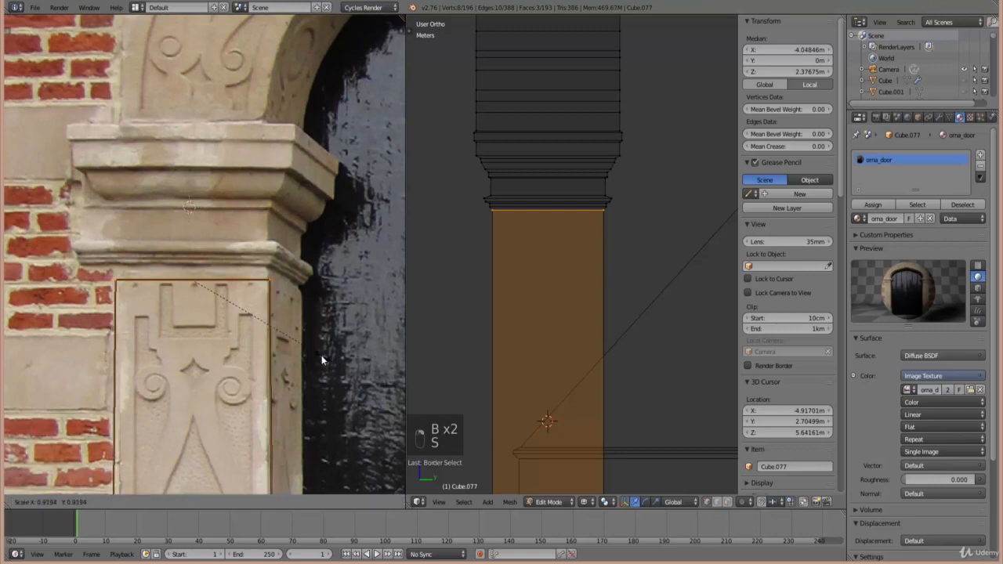
{"action": "left_click", "coordinate": [321, 355]}
{"action": "key", "text": "g"}
{"action": "left_click", "coordinate": [290, 235]}
{"action": "key", "text": "s"}
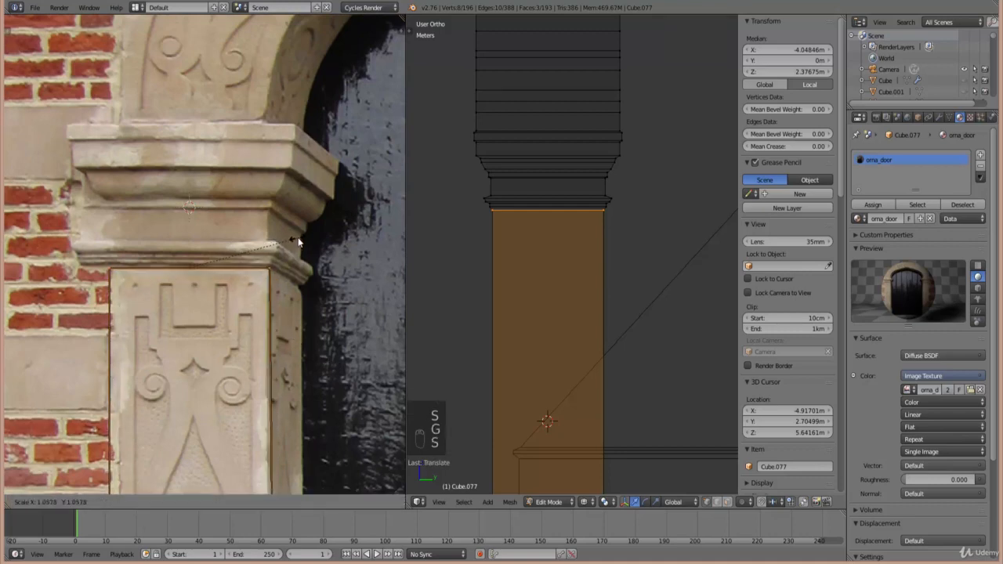
{"action": "left_click", "coordinate": [288, 255]}
- Move the inner shaft's lower corner UVs onto the bottom corners of the carved panel just above the base
{"action": "scroll", "coordinate": [288, 254], "scroll_direction": "down", "scroll_amount": 2}
{"action": "middle_click_drag", "start_coordinate": [250, 145], "coordinate": [251, 321]}
{"action": "scroll", "coordinate": [286, 423], "scroll_direction": "up", "scroll_amount": 3}
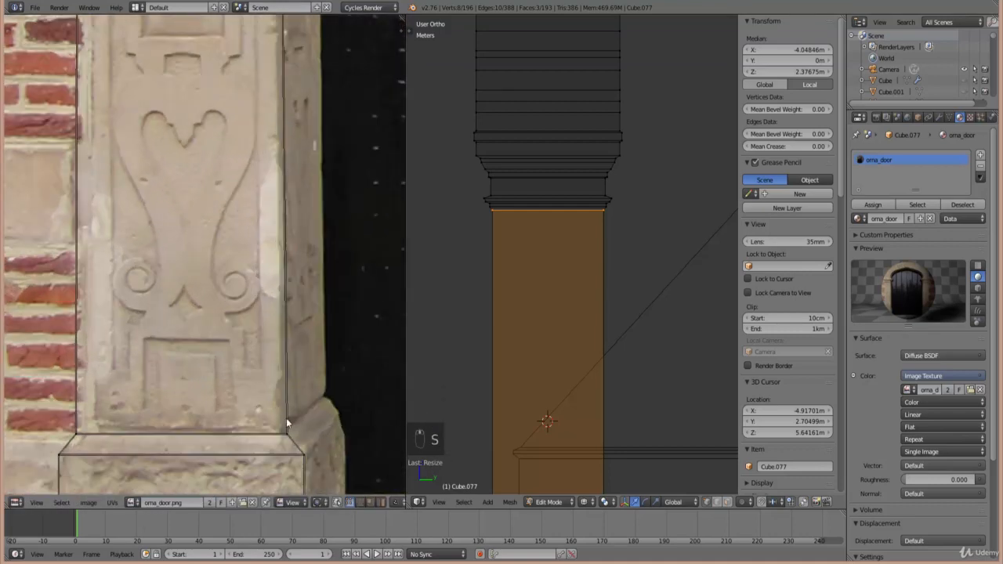
{"action": "key", "text": "g"}
{"action": "left_click", "coordinate": [183, 408]}
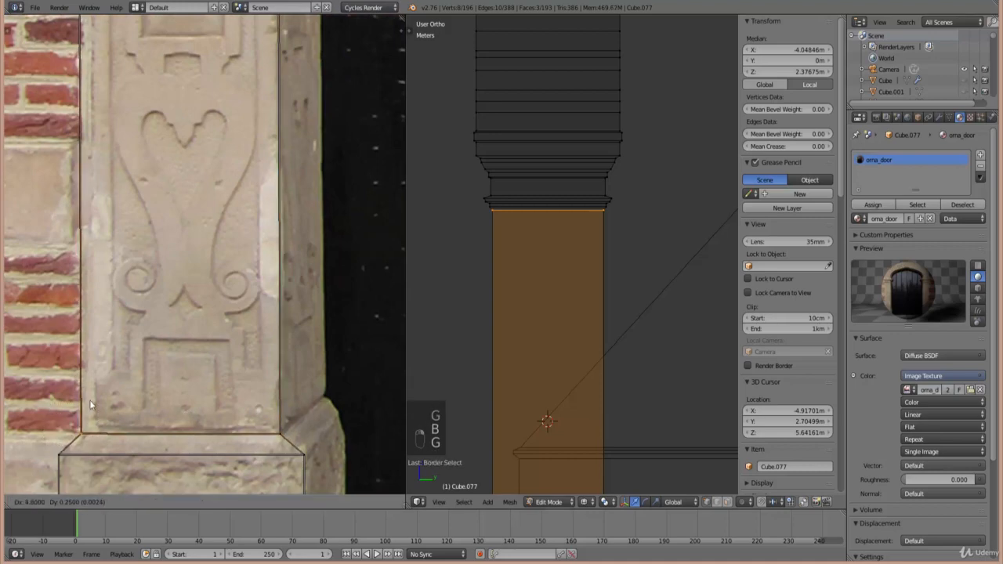
{"action": "scroll", "coordinate": [190, 190], "scroll_direction": "down", "scroll_amount": 4}
{"action": "middle_click_drag", "start_coordinate": [189, 189], "coordinate": [189, 442]}
{"action": "scroll", "coordinate": [164, 386], "scroll_direction": "up", "scroll_amount": 3}
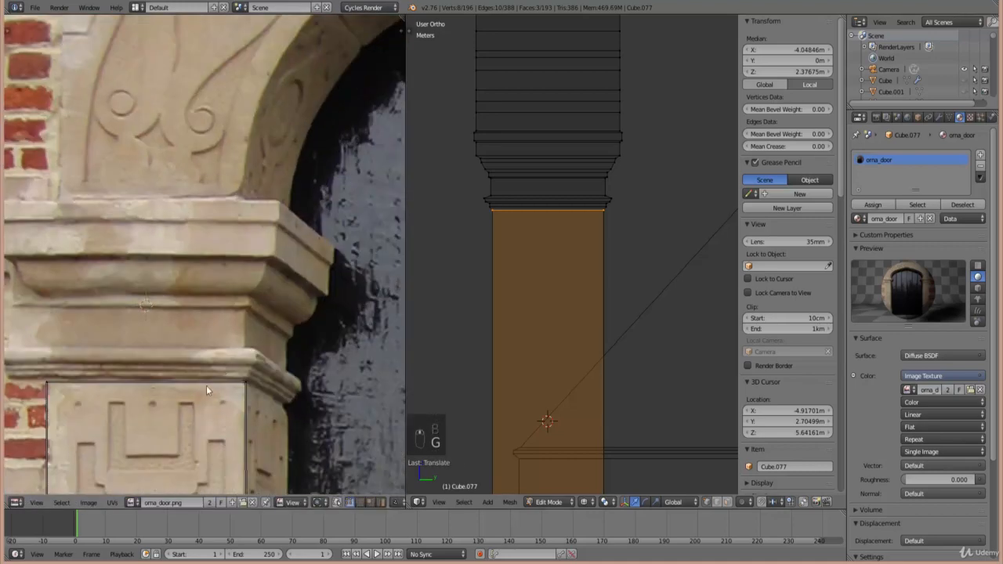
{"action": "scroll", "coordinate": [417, 330], "scroll_direction": "down", "scroll_amount": 3}
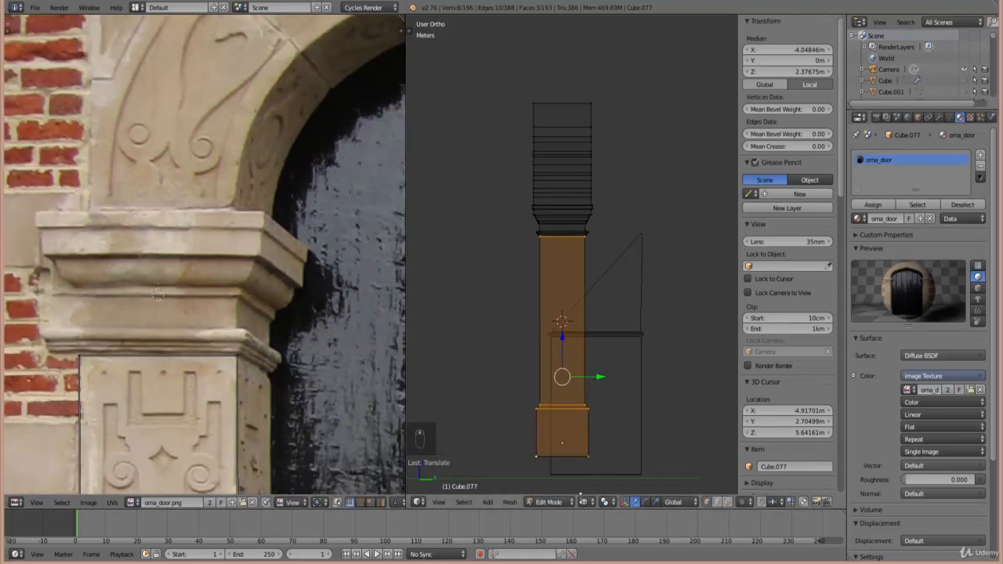
- Display the arch with Texture shading and view the left pillar's capital straight from the front
{"action": "left_click", "coordinate": [585, 502]}
{"action": "left_click", "coordinate": [615, 452]}
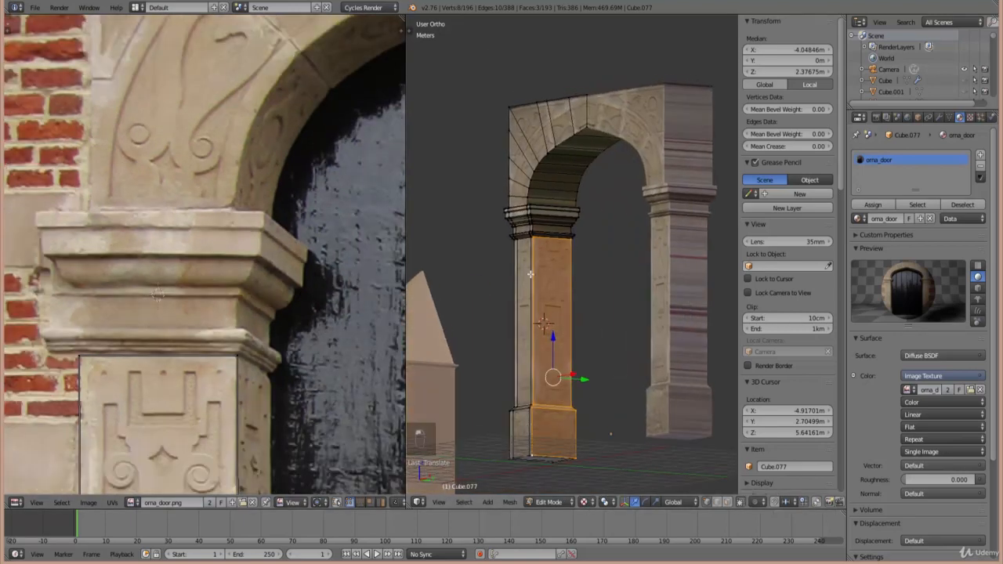
{"action": "scroll", "coordinate": [529, 270], "scroll_direction": "up", "scroll_amount": 3}
{"action": "key", "text": "KP_1"}
{"action": "middle_click_drag", "start_coordinate": [626, 228], "coordinate": [589, 356], "text": "shift"}
{"action": "scroll", "coordinate": [589, 356], "scroll_direction": "up", "scroll_amount": 4}
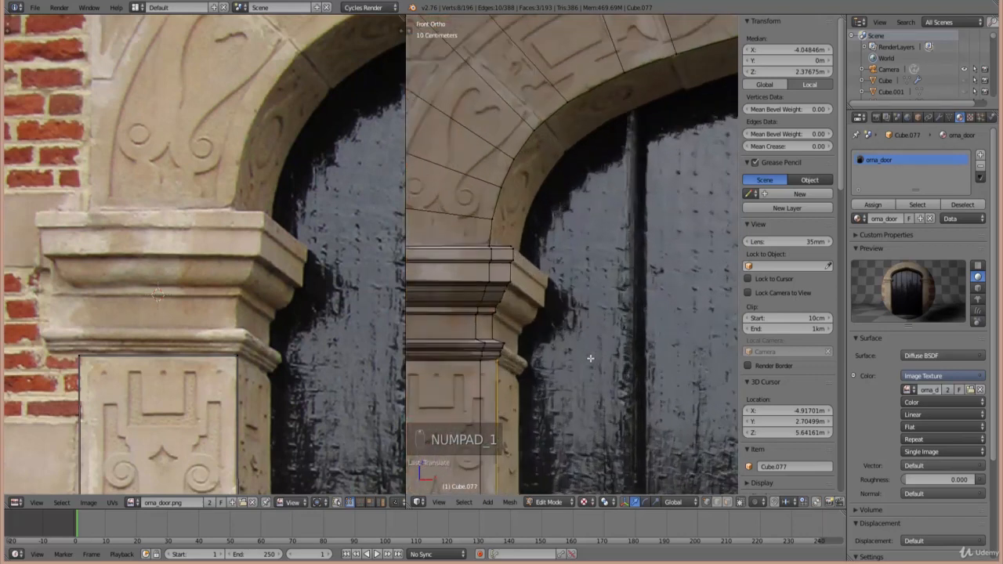
- In see-through wireframe display, border-select the inner and outer side vertices of the left pillar's capital
{"action": "key", "text": "z"}
{"action": "right_click", "coordinate": [487, 377]}
{"action": "key", "text": "b"}
{"action": "left_click_drag", "start_coordinate": [513, 402], "coordinate": [479, 235]}
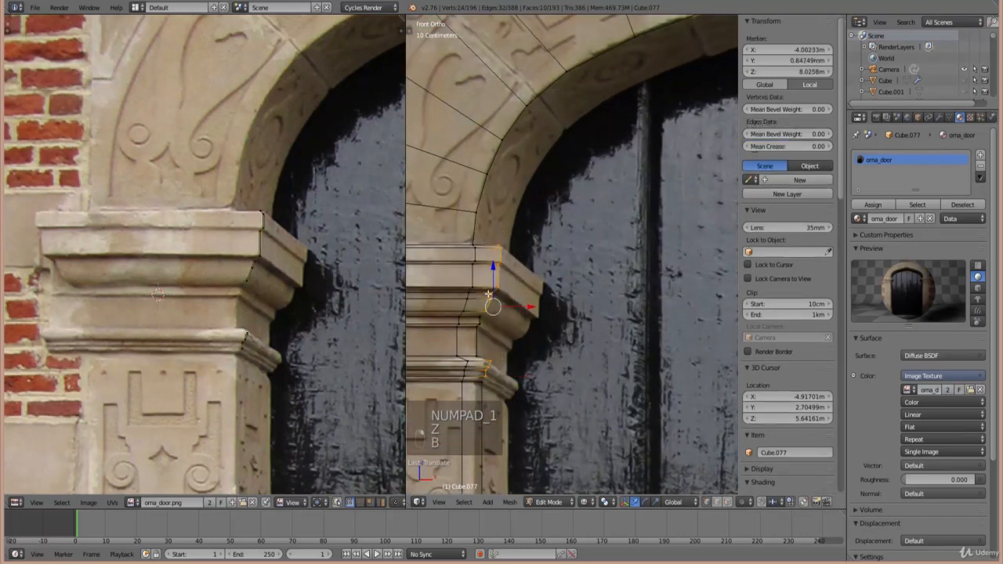
{"action": "key", "text": "b"}
{"action": "left_click_drag", "start_coordinate": [473, 305], "coordinate": [474, 304]}
{"action": "middle_click_drag", "start_coordinate": [474, 304], "coordinate": [495, 337], "text": "shift"}
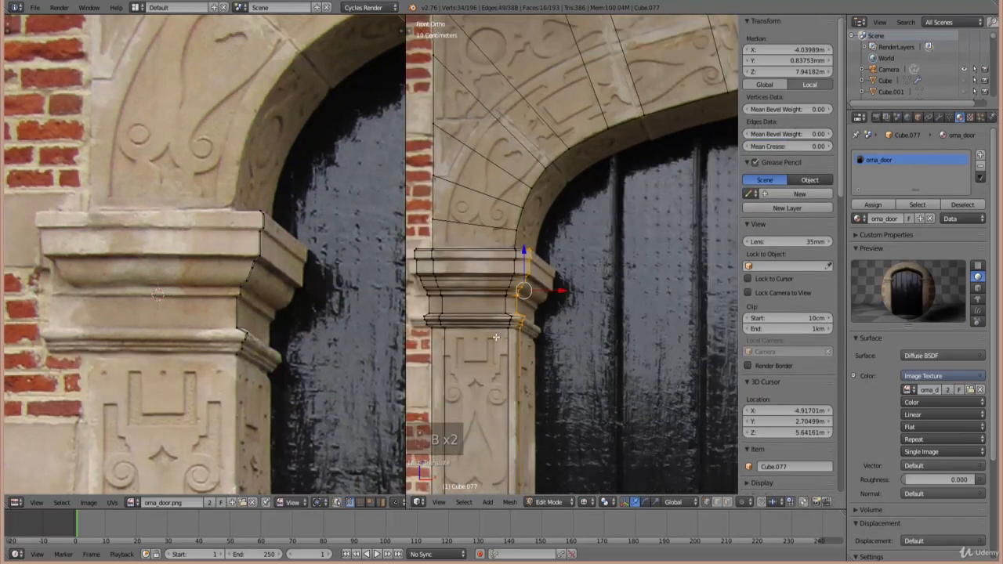
{"action": "scroll", "coordinate": [495, 337], "scroll_direction": "up", "scroll_amount": 5, "text": "ctrl"}
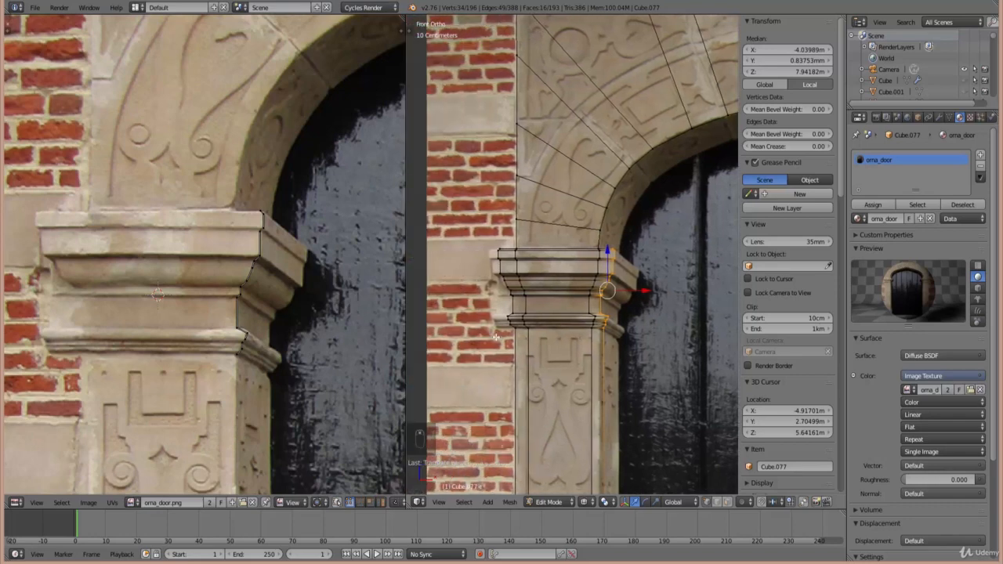
{"action": "scroll", "coordinate": [503, 328], "scroll_direction": "up", "scroll_amount": 2}
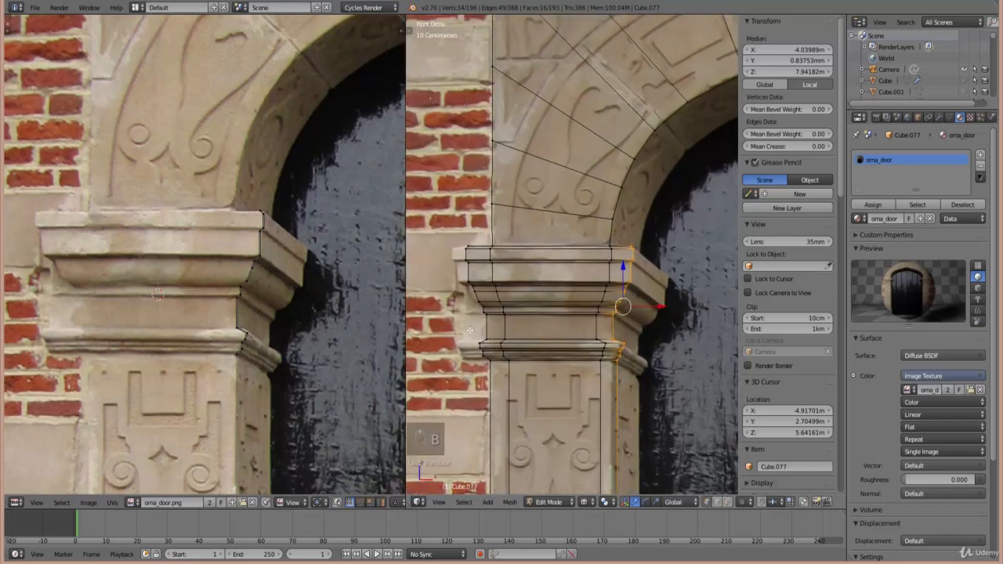
{"action": "left_click_drag", "start_coordinate": [440, 293], "coordinate": [517, 364]}
{"action": "key", "text": "b"}
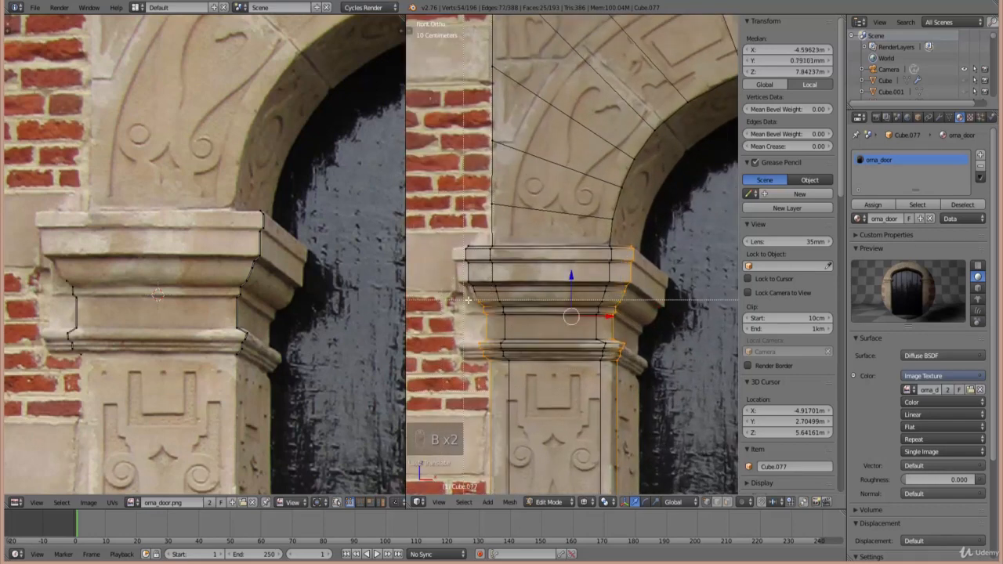
- Look at the selected capital faces straight from the side and unwrap them with Project From View
{"action": "key", "text": "KP_6"}
{"action": "key", "text": "KP_6"}
{"action": "key", "text": "KP_6"}
{"action": "key", "text": "KP_6"}
{"action": "key", "text": "KP_6"}
{"action": "key", "text": "KP_6"}
{"action": "key", "text": "KP_6"}
{"action": "key", "text": "KP_6"}
{"action": "key", "text": "KP_6"}
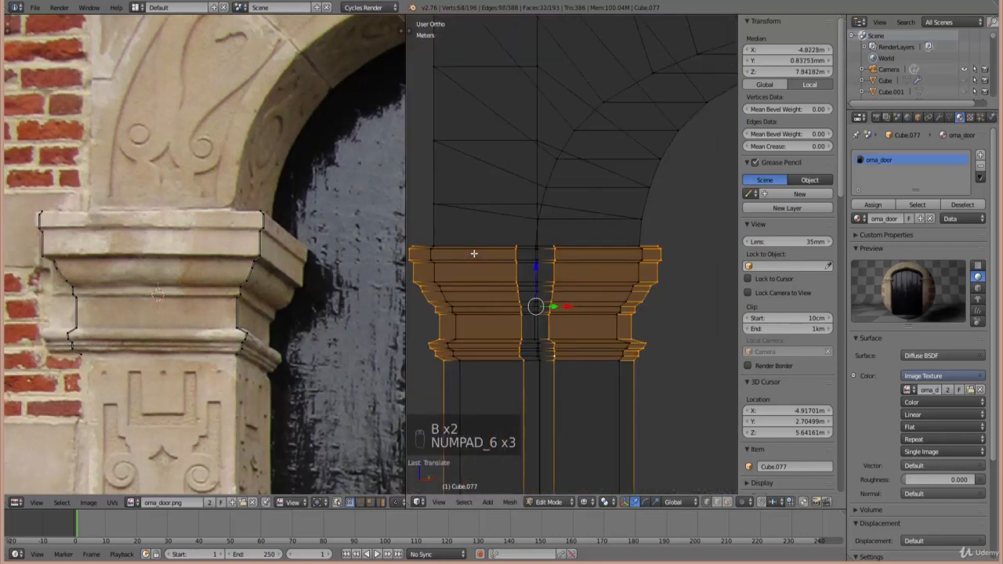
{"action": "key", "text": "u"}
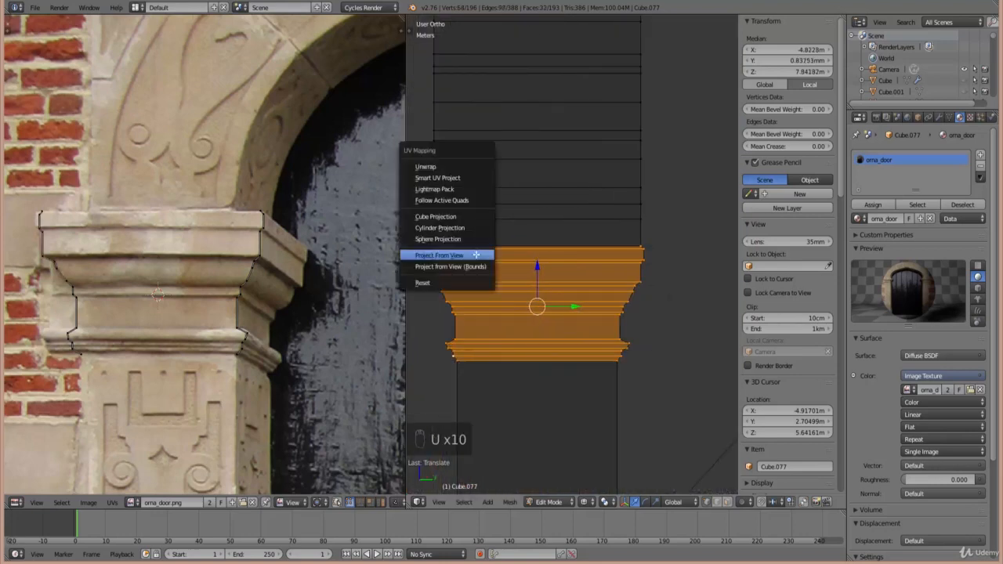
{"action": "left_click", "coordinate": [476, 257]}
- Border-select all the projected capital side UVs, move them over the left capital in the door image and scale them
{"action": "scroll", "coordinate": [120, 300], "scroll_direction": "down", "scroll_amount": 5}
{"action": "key", "text": "b"}
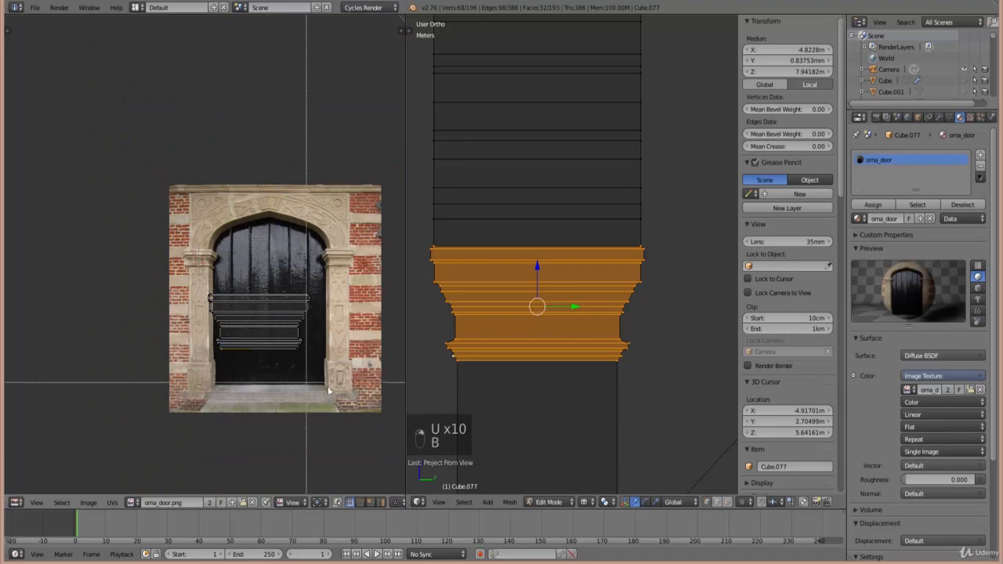
{"action": "left_click_drag", "start_coordinate": [200, 282], "coordinate": [321, 360]}
{"action": "key", "text": "g"}
{"action": "left_click", "coordinate": [214, 301]}
{"action": "scroll", "coordinate": [219, 306], "scroll_direction": "up", "scroll_amount": 5}
{"action": "key", "text": "s"}
{"action": "left_click", "coordinate": [235, 317]}
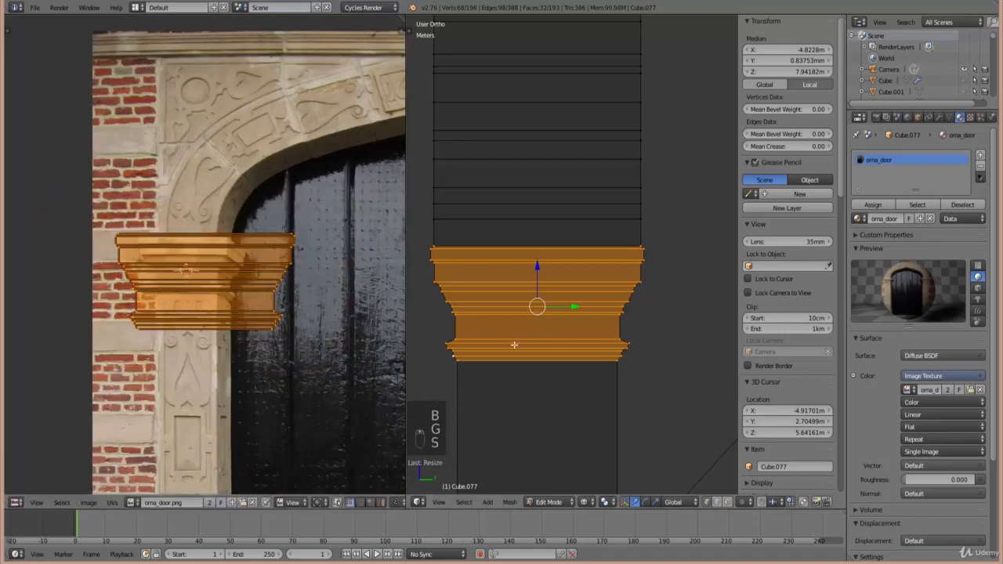
- Show the model with Texture shading, shrink the capital side UVs and position them on the front of the stone capital
{"action": "middle_click_drag", "start_coordinate": [549, 352], "coordinate": [566, 496]}
{"action": "left_click", "coordinate": [582, 503]}
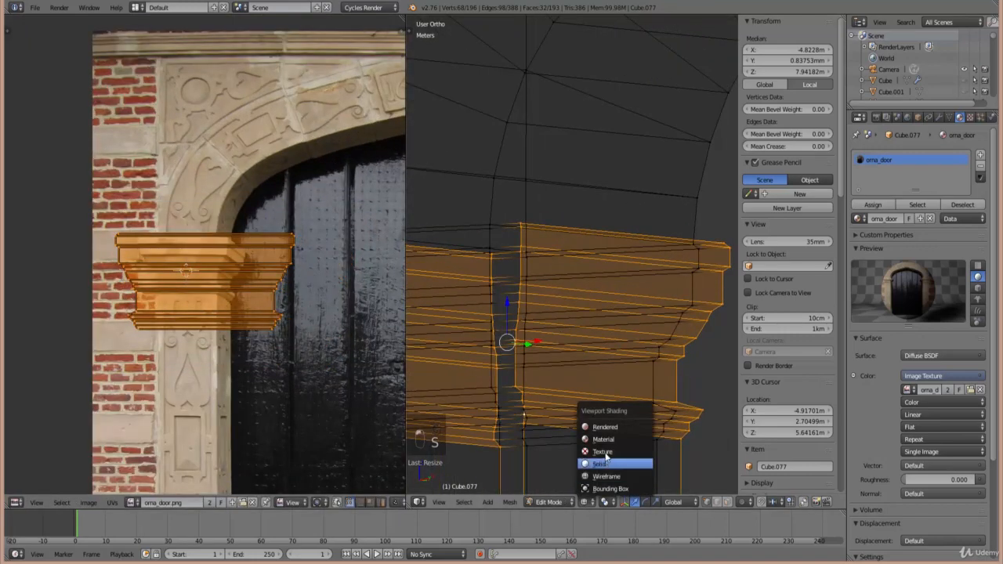
{"action": "left_click", "coordinate": [615, 463]}
{"action": "key", "text": "s"}
{"action": "left_click", "coordinate": [272, 342]}
{"action": "scroll", "coordinate": [272, 342], "scroll_direction": "up", "scroll_amount": 3}
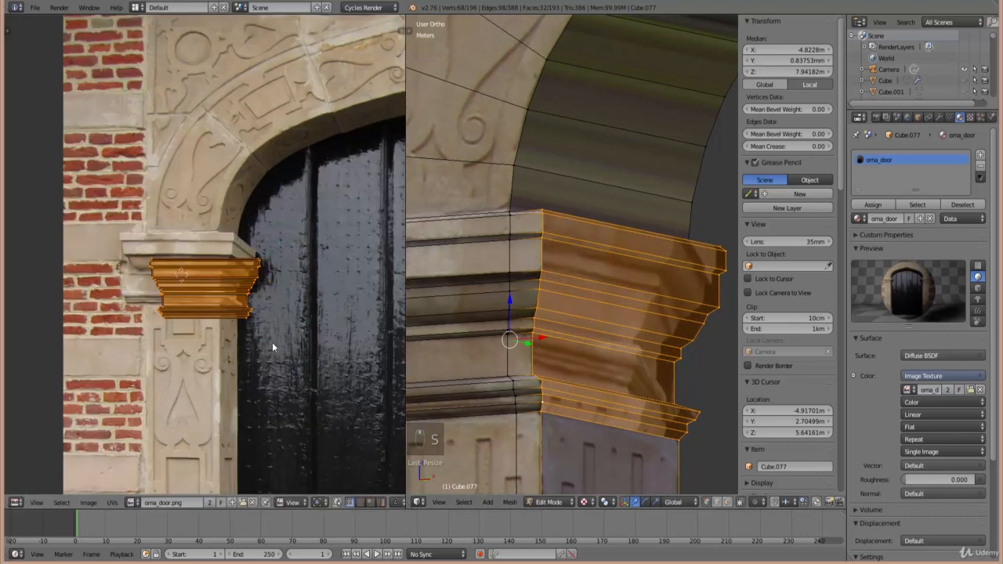
{"action": "key", "text": "g"}
{"action": "left_click", "coordinate": [243, 331]}
- Stretch the capital side UVs along Y and reposition them to span the photo's capital from its top ledge to its lower moulding
{"action": "scroll", "coordinate": [243, 331], "scroll_direction": "up", "scroll_amount": 1}
{"action": "key", "text": "s"}
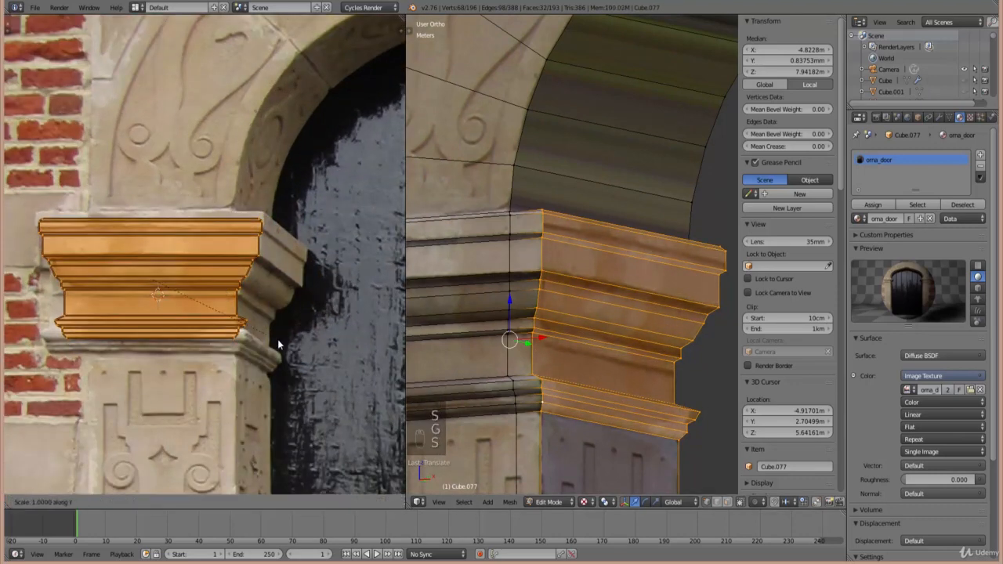
{"action": "left_click", "coordinate": [309, 361]}
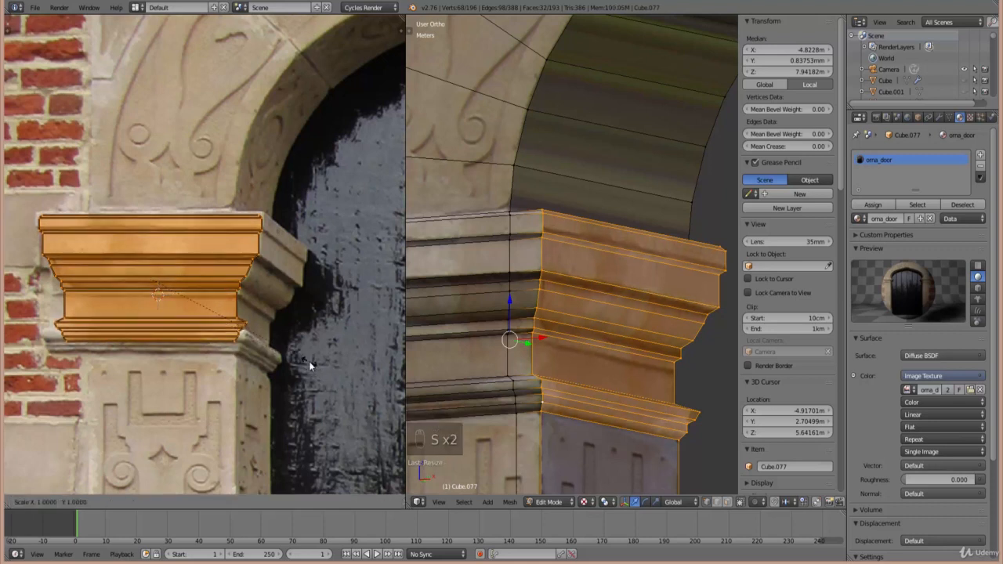
{"action": "key", "text": "s"}
{"action": "key", "text": "g"}
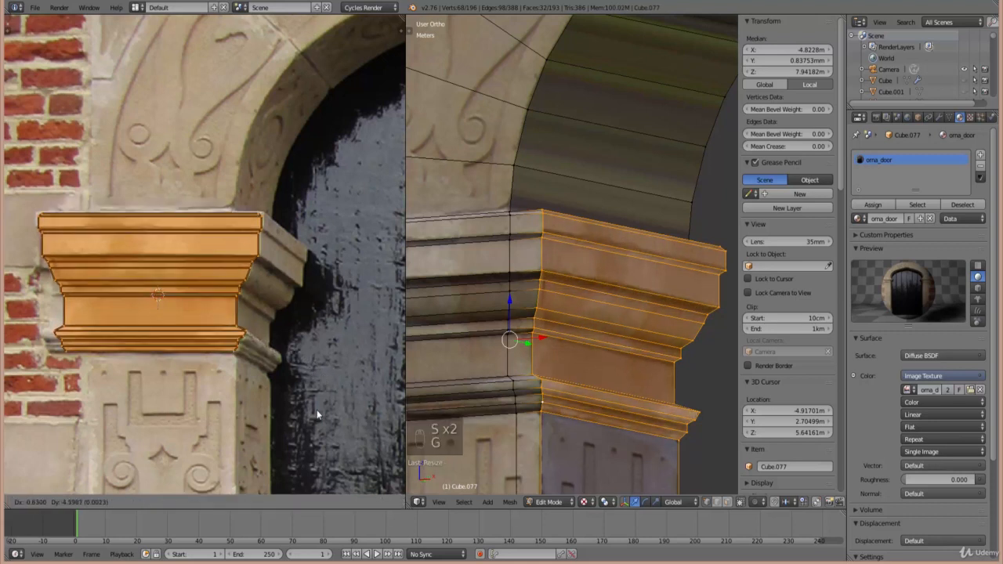
{"action": "left_click", "coordinate": [316, 410]}
{"action": "key", "text": "s"}
{"action": "left_click", "coordinate": [344, 426]}
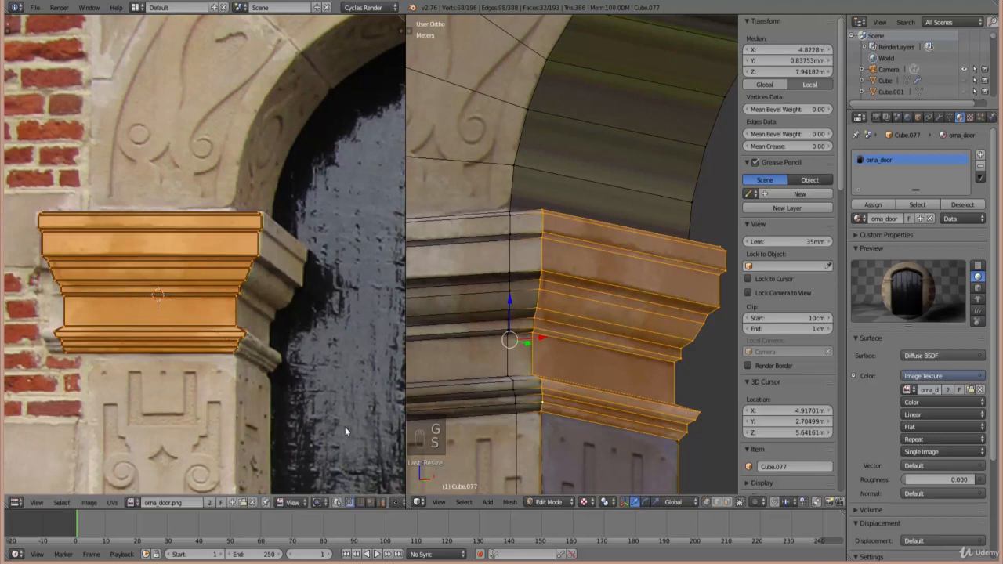
{"action": "scroll", "coordinate": [334, 417], "scroll_direction": "up", "scroll_amount": 1}
{"action": "key", "text": "g"}
{"action": "left_click", "coordinate": [339, 403]}
- Fine-tune the scale of the capital side UVs, including along X, and check the textured capital in Object Mode
{"action": "key", "text": "s"}
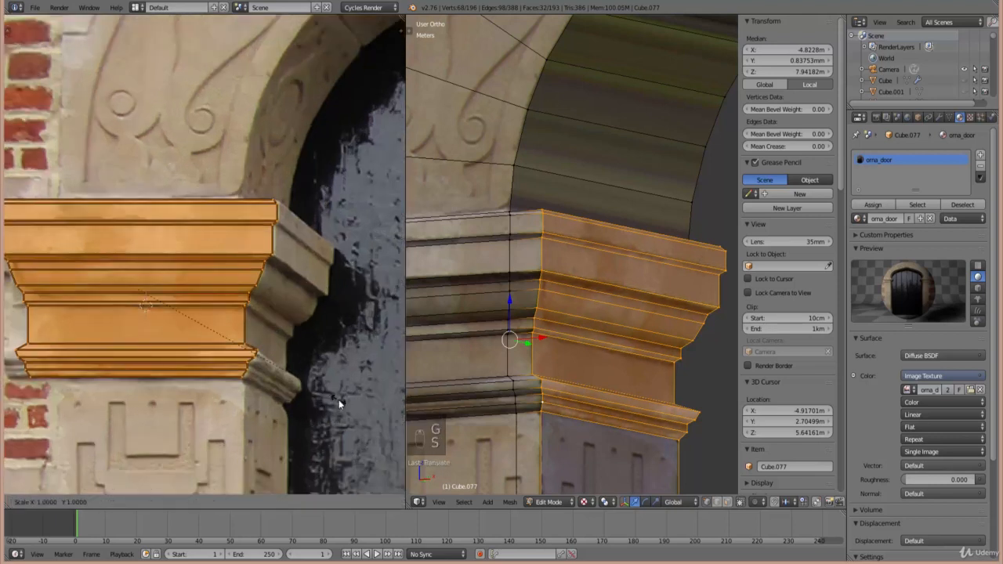
{"action": "key", "text": "s"}
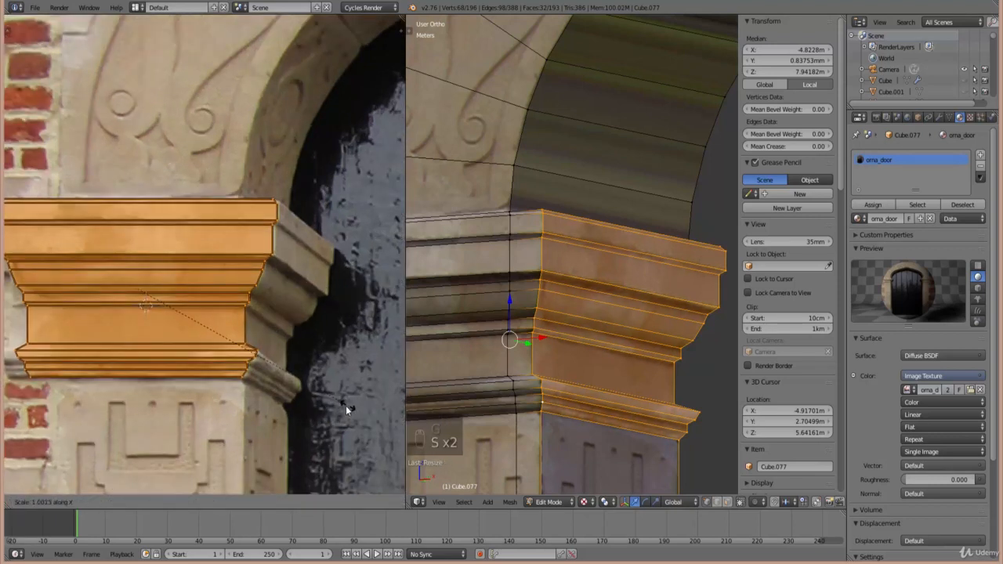
{"action": "left_click", "coordinate": [346, 405]}
{"action": "key", "text": "s"}
{"action": "left_click", "coordinate": [336, 403]}
{"action": "key", "text": "Tab"}
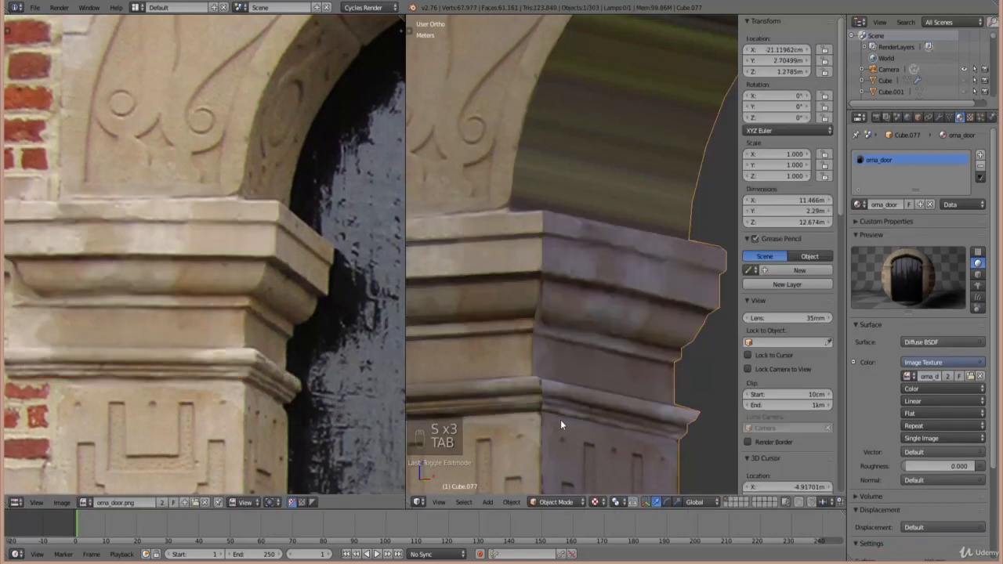
- Narrow the capital side UVs to about 0.89 along X and inspect the textured pillar in Object Mode
{"action": "key", "text": "Tab"}
{"action": "key", "text": "s"}
{"action": "key", "text": "x"}
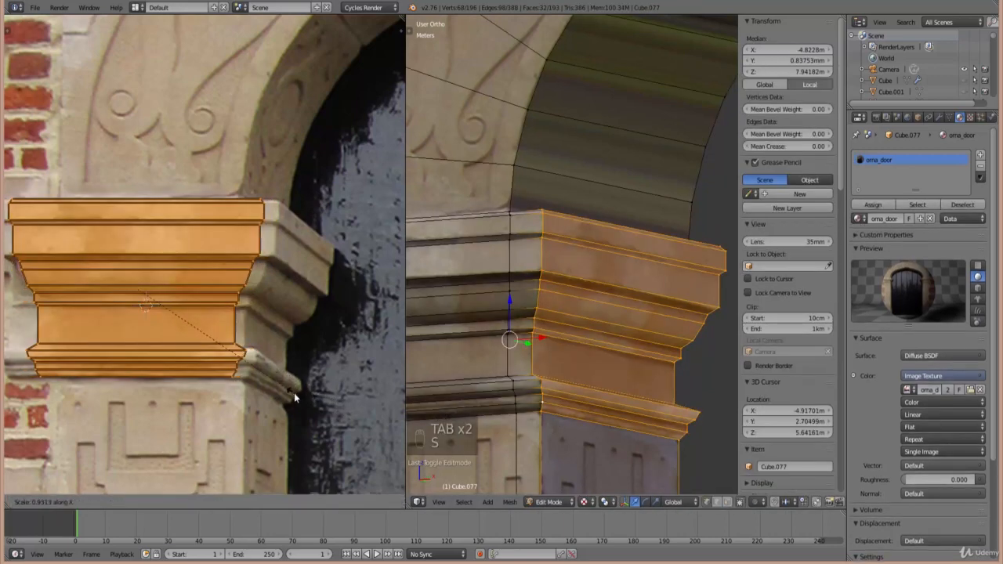
{"action": "left_click", "coordinate": [293, 400]}
{"action": "key", "text": "Tab"}
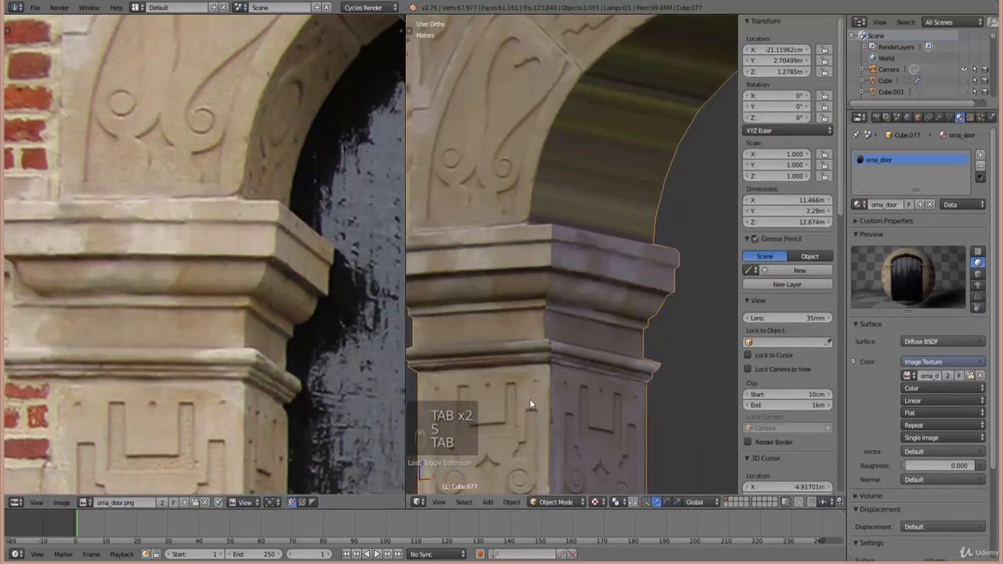
{"action": "scroll", "coordinate": [551, 397], "scroll_direction": "down", "scroll_amount": 4}
{"action": "middle_click_drag", "start_coordinate": [564, 364], "coordinate": [584, 329], "text": "shift"}
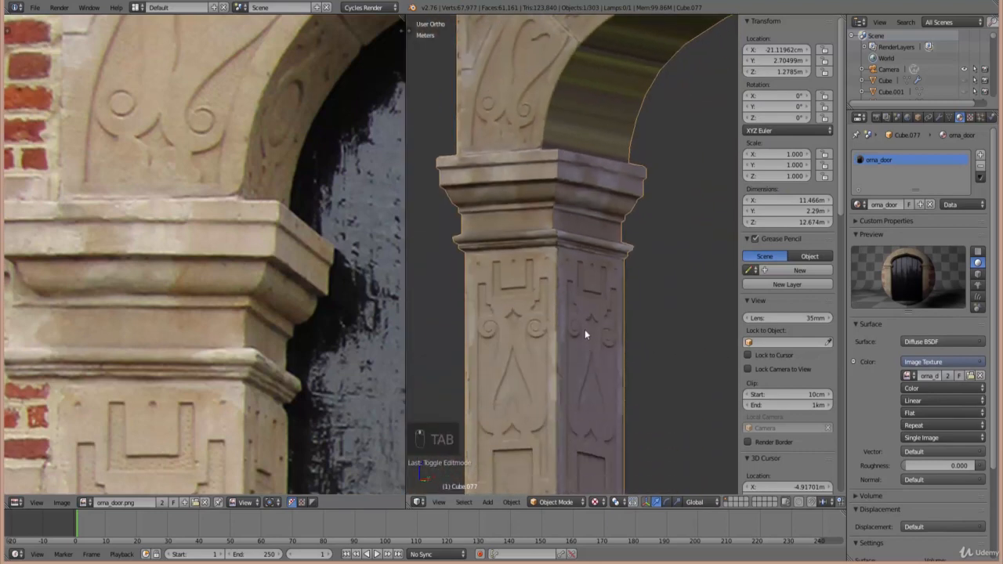
{"action": "scroll", "coordinate": [582, 324], "scroll_direction": "up", "scroll_amount": 6}
- Shift the capital side UVs slightly toward the door in the image and inspect the pillar's corner seam in Object Mode
{"action": "key", "text": "Tab"}
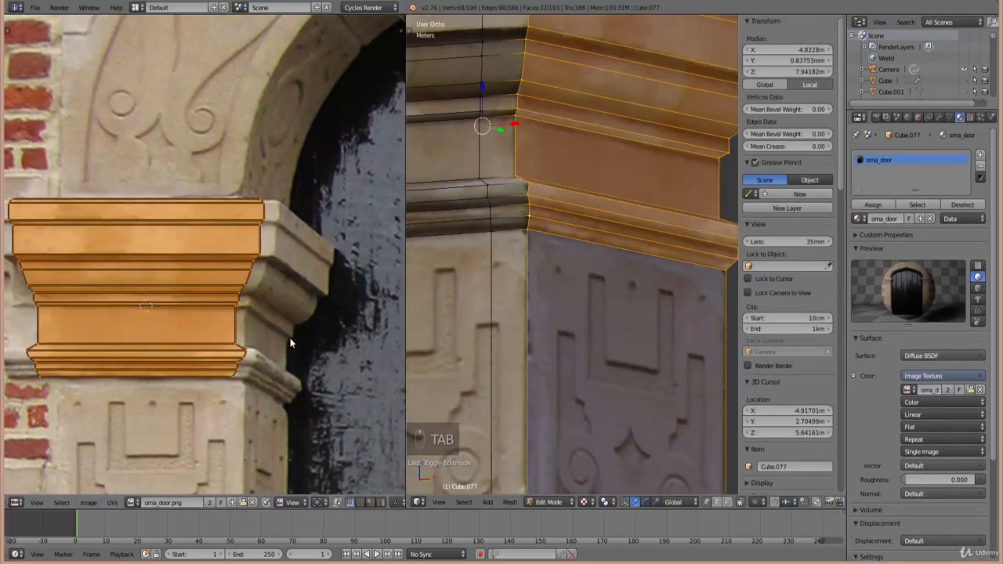
{"action": "key", "text": "g"}
{"action": "key", "text": "g"}
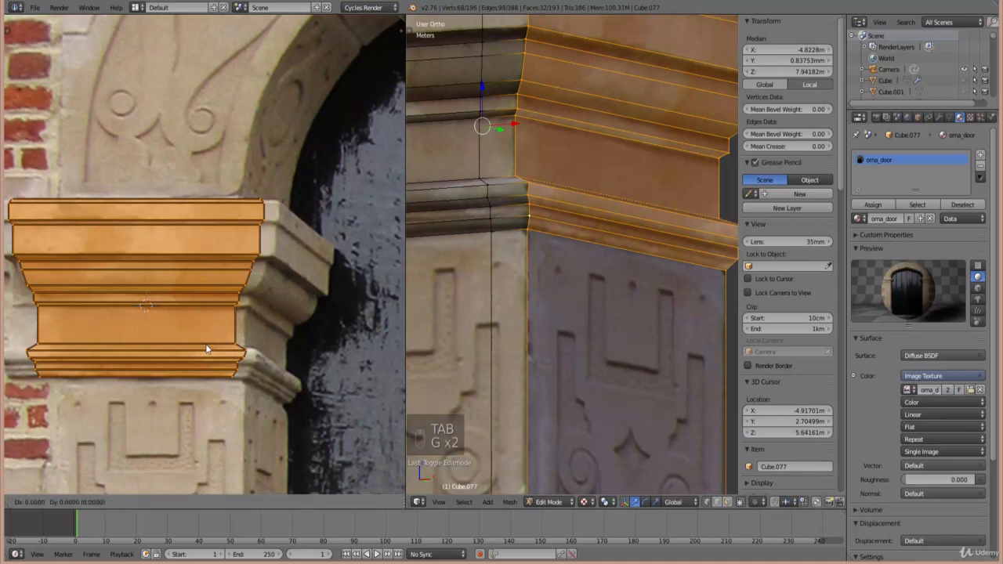
{"action": "left_click", "coordinate": [245, 358]}
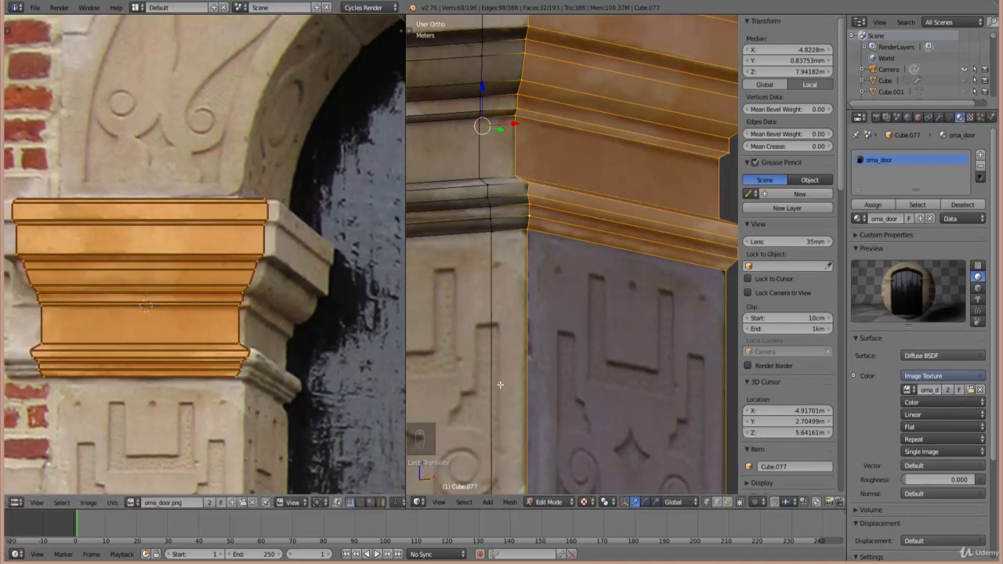
{"action": "scroll", "coordinate": [548, 297], "scroll_direction": "down", "scroll_amount": 3}
{"action": "scroll", "coordinate": [541, 282], "scroll_direction": "up", "scroll_amount": 3}
{"action": "right_click", "coordinate": [525, 239]}
{"action": "key", "text": "Tab"}
{"action": "scroll", "coordinate": [551, 268], "scroll_direction": "down", "scroll_amount": 4}
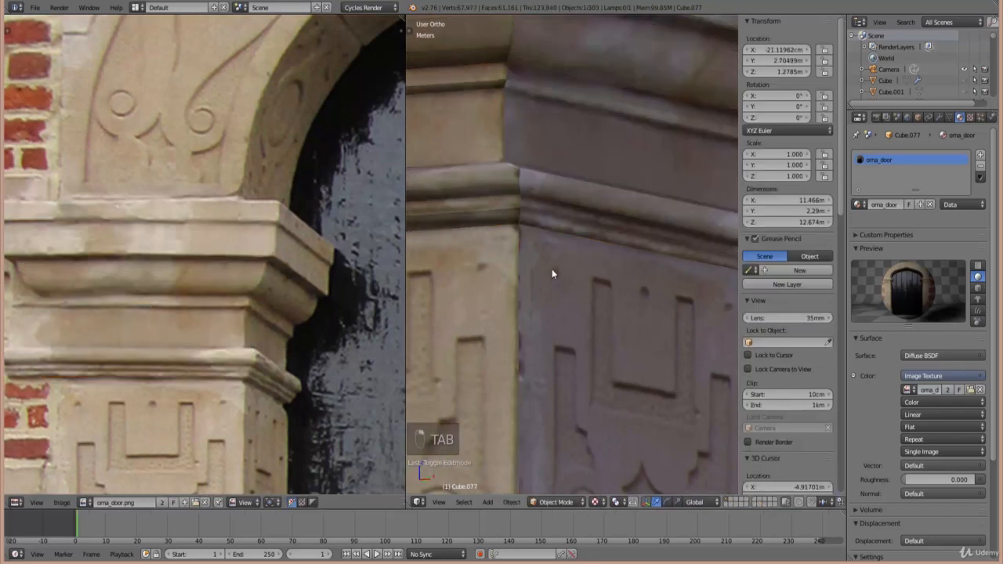
{"action": "scroll", "coordinate": [579, 258], "scroll_direction": "up", "scroll_amount": 1}
{"action": "scroll", "coordinate": [571, 264], "scroll_direction": "down", "scroll_amount": 3}
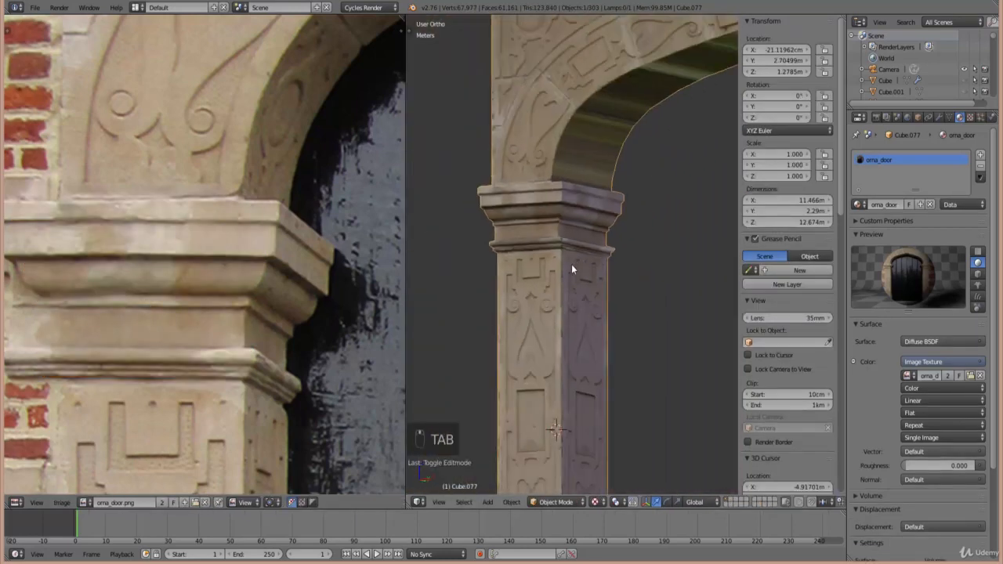
- In front view, enter Edit Mode on the arch and border-select the front vertices along its lower inner curve
{"action": "scroll", "coordinate": [540, 223], "scroll_direction": "up", "scroll_amount": 4}
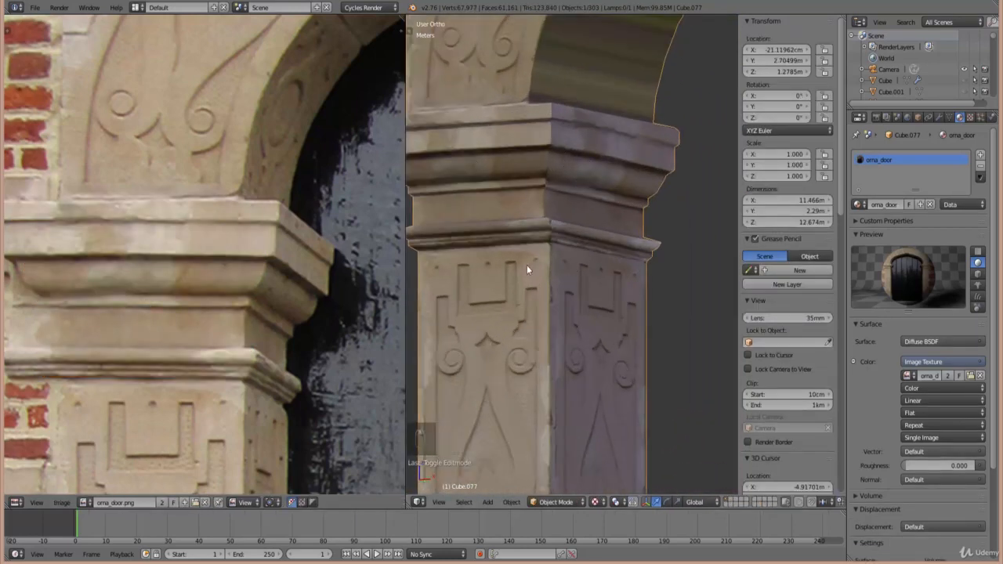
{"action": "key", "text": "KP_1"}
{"action": "scroll", "coordinate": [540, 251], "scroll_direction": "down", "scroll_amount": 7}
{"action": "scroll", "coordinate": [594, 266], "scroll_direction": "up", "scroll_amount": 6}
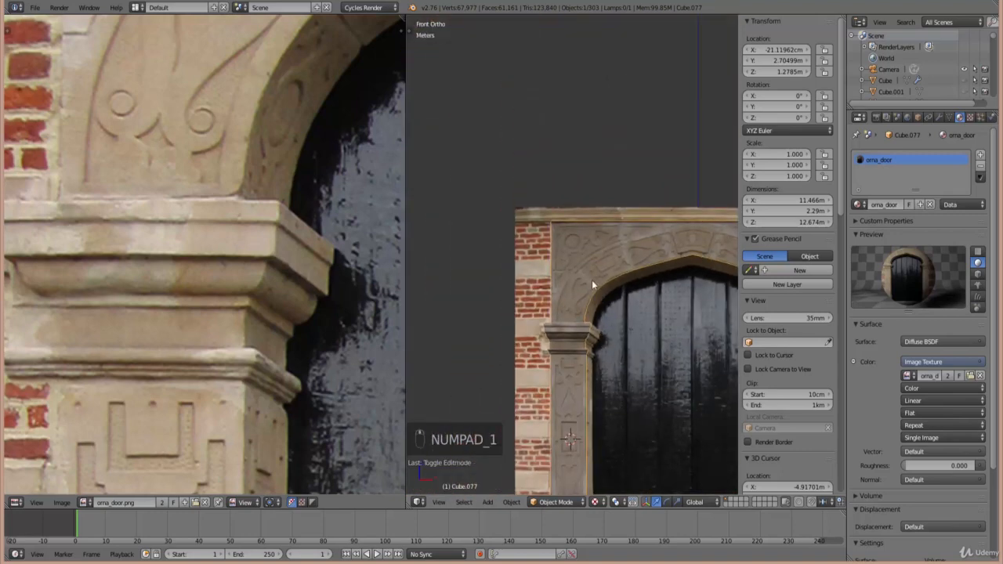
{"action": "key", "text": "Tab"}
{"action": "scroll", "coordinate": [541, 345], "scroll_direction": "down", "scroll_amount": 3, "text": "shift"}
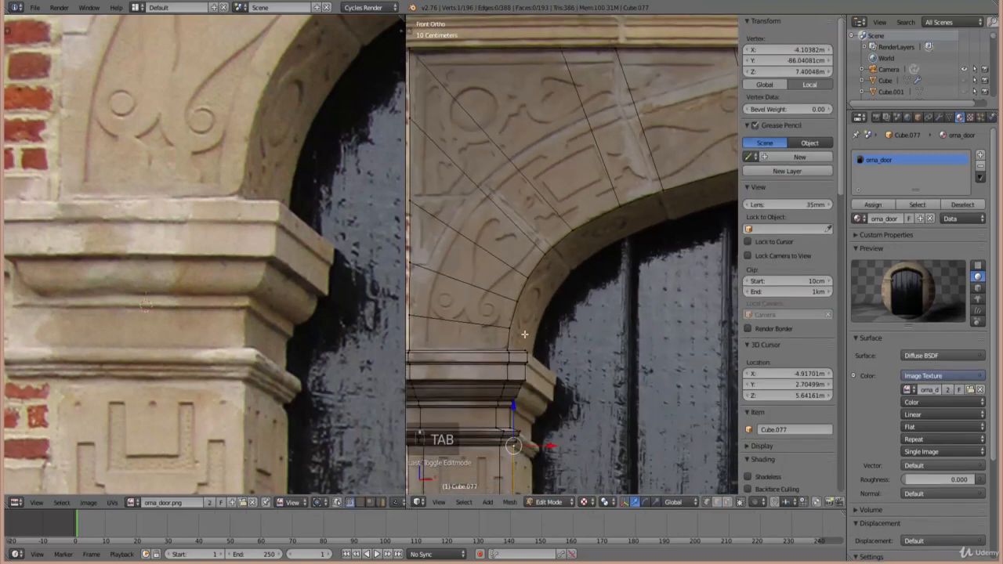
{"action": "left_click_drag", "start_coordinate": [521, 353], "coordinate": [480, 260]}
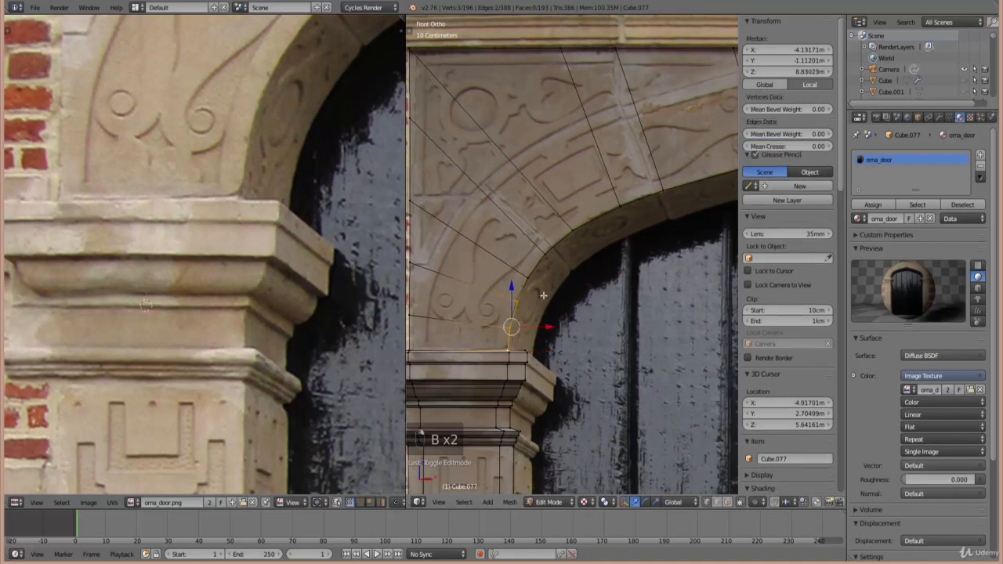
{"action": "key", "text": "b"}
{"action": "left_click_drag", "start_coordinate": [604, 303], "coordinate": [486, 191]}
{"action": "scroll", "coordinate": [642, 252], "scroll_direction": "down", "scroll_amount": 1}
{"action": "key", "text": "b"}
{"action": "left_click_drag", "start_coordinate": [667, 256], "coordinate": [579, 139]}
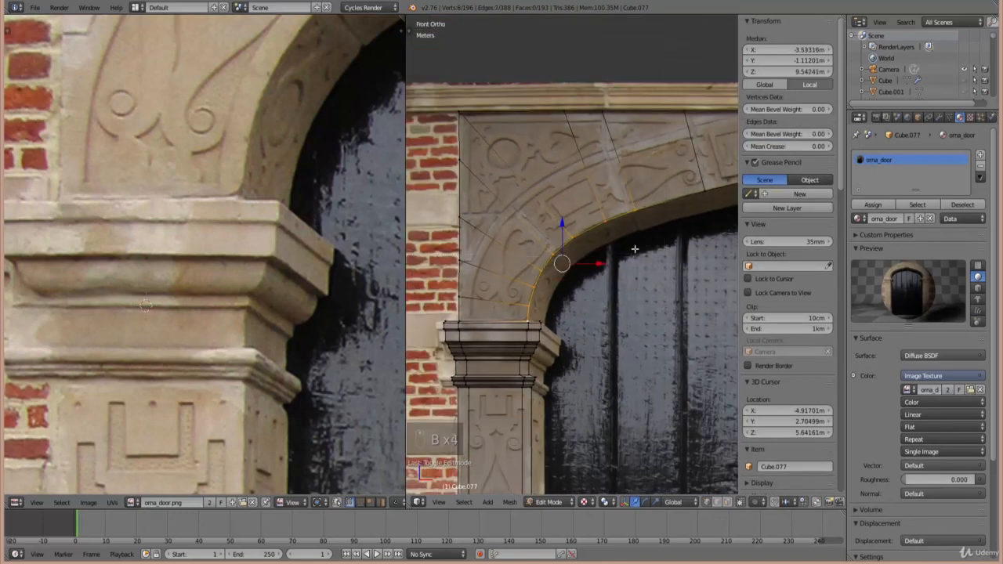
- Switch to wireframe and add the matching rear vertices along the arch's underside to the selection
{"action": "key", "text": "z"}
{"action": "scroll", "coordinate": [638, 275], "scroll_direction": "down", "scroll_amount": 3, "text": "ctrl"}
{"action": "middle_click_drag", "start_coordinate": [527, 223], "coordinate": [477, 211]}
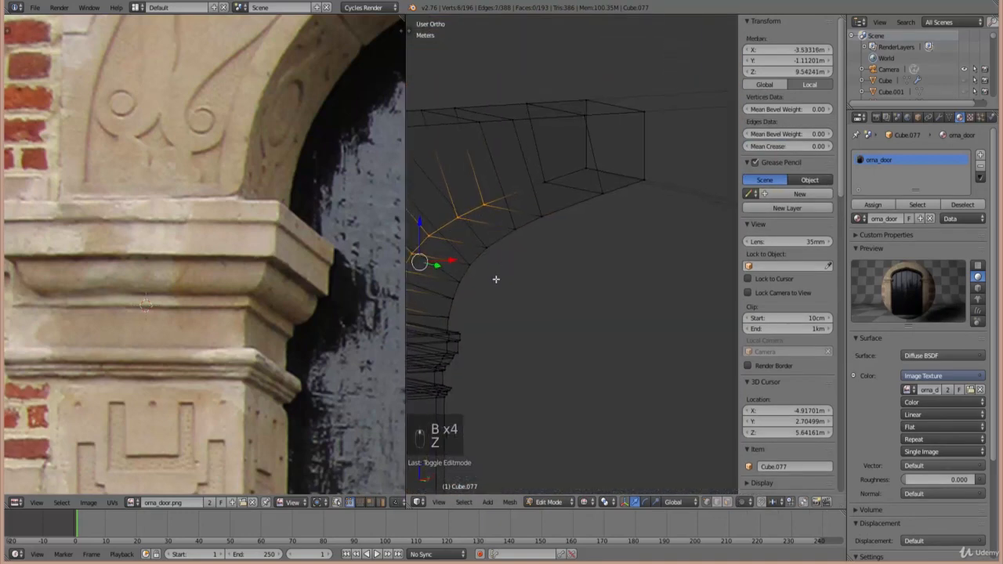
{"action": "middle_click_drag", "start_coordinate": [488, 334], "coordinate": [622, 333], "text": "shift"}
{"action": "scroll", "coordinate": [537, 387], "scroll_direction": "up", "scroll_amount": 5}
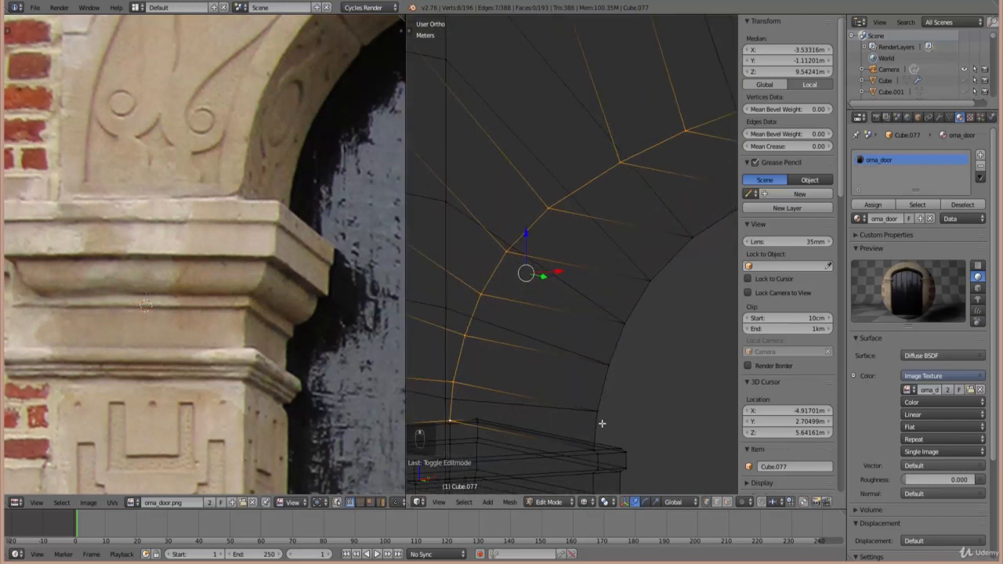
{"action": "right_click", "coordinate": [600, 408], "text": "shift"}
{"action": "right_click", "coordinate": [612, 363], "text": "shift"}
{"action": "right_click", "coordinate": [628, 321], "text": "shift"}
{"action": "right_click", "coordinate": [652, 277], "text": "shift"}
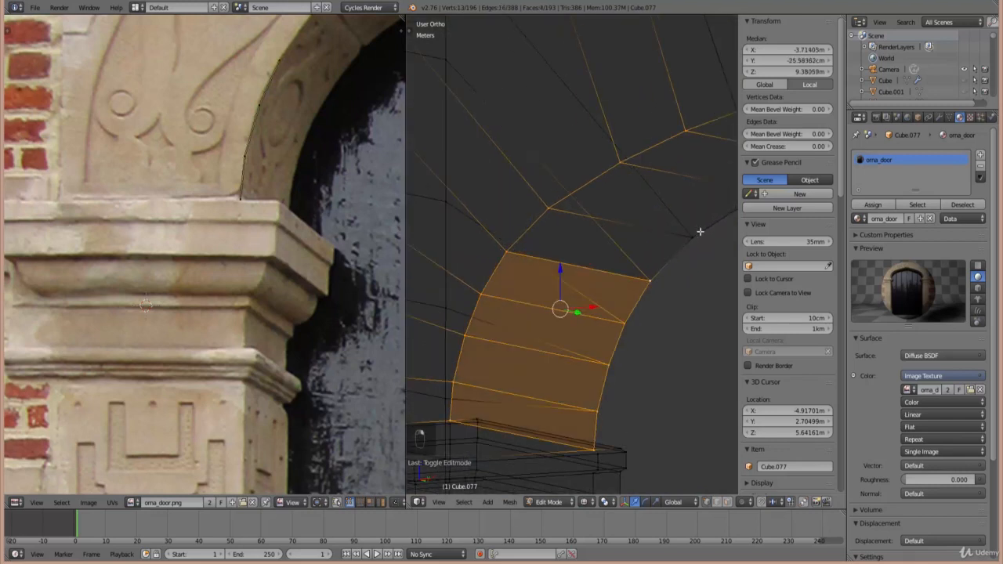
{"action": "right_click", "coordinate": [697, 233], "text": "shift"}
{"action": "scroll", "coordinate": [637, 260], "scroll_direction": "down", "scroll_amount": 4}
{"action": "middle_click_drag", "start_coordinate": [635, 262], "coordinate": [517, 262], "text": "shift"}
{"action": "right_click", "coordinate": [545, 224], "text": "shift"}
{"action": "right_click", "coordinate": [580, 208], "text": "shift"}
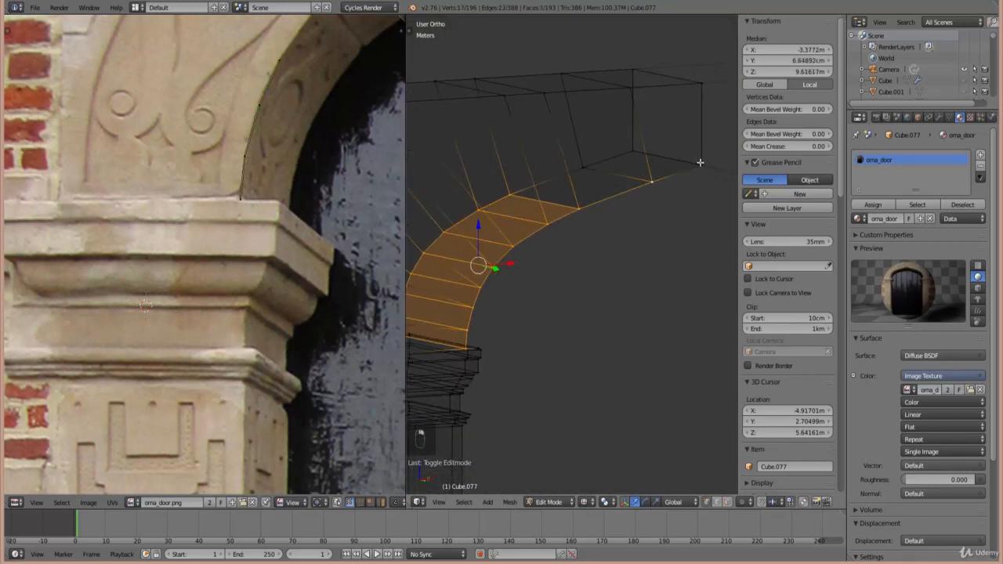
{"action": "right_click", "coordinate": [587, 164], "text": "shift"}
- Deselect the upper arch vertices in front view, keeping only the four underside faces directly above the capital
{"action": "key", "text": "KP_1"}
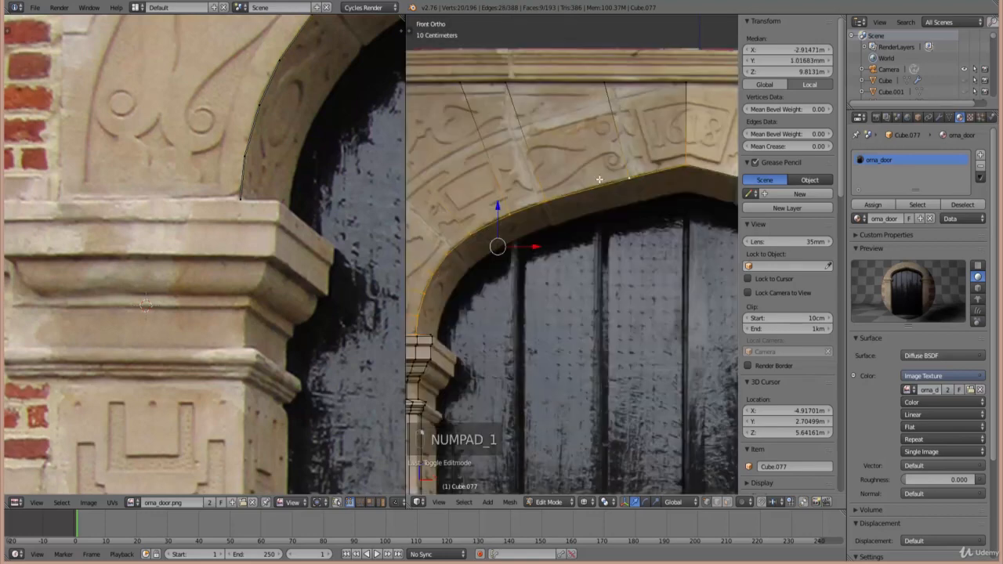
{"action": "key", "text": "b"}
{"action": "middle_click_drag", "start_coordinate": [709, 245], "coordinate": [468, 130]}
- Turn the view to face the four selected underside faces squarely and unwrap them with Project from View
{"action": "key", "text": "KP_6"}
{"action": "key", "text": "KP_6"}
{"action": "key", "text": "KP_6"}
{"action": "key", "text": "KP_6"}
{"action": "key", "text": "KP_6"}
{"action": "key", "text": "KP_6"}
{"action": "key", "text": "KP_6"}
{"action": "key", "text": "KP_6"}
{"action": "key", "text": "KP_6"}
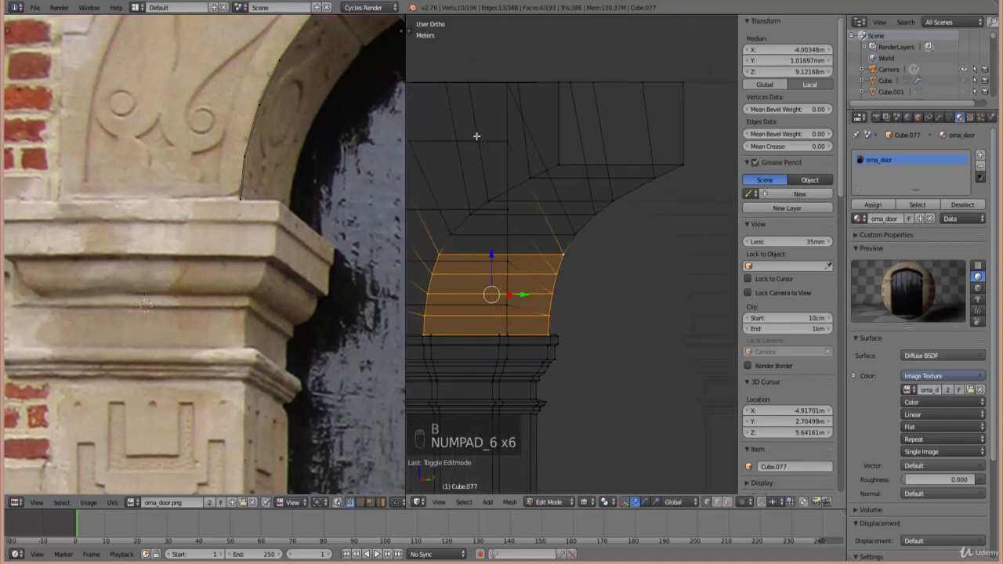
{"action": "key", "text": "KP_2"}
{"action": "key", "text": "KP_2"}
{"action": "key", "text": "KP_2"}
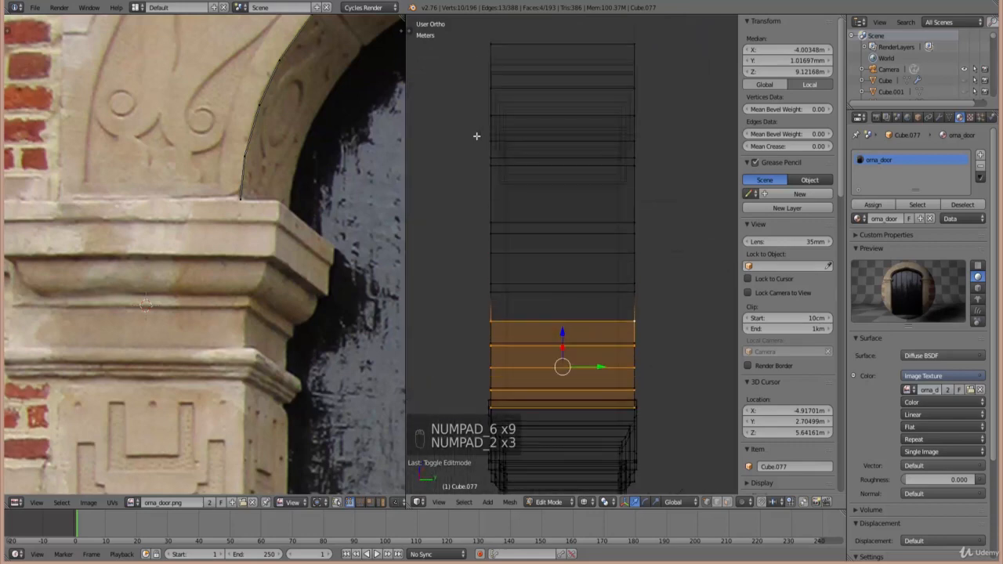
{"action": "key", "text": "u"}
{"action": "key", "text": "u"}
{"action": "key", "text": "u"}
{"action": "key", "text": "u"}
{"action": "left_click", "coordinate": [476, 136]}
- Move the projected underside UVs onto the arch stone above the photo's left capital and narrow them along X
{"action": "scroll", "coordinate": [269, 262], "scroll_direction": "down", "scroll_amount": 4}
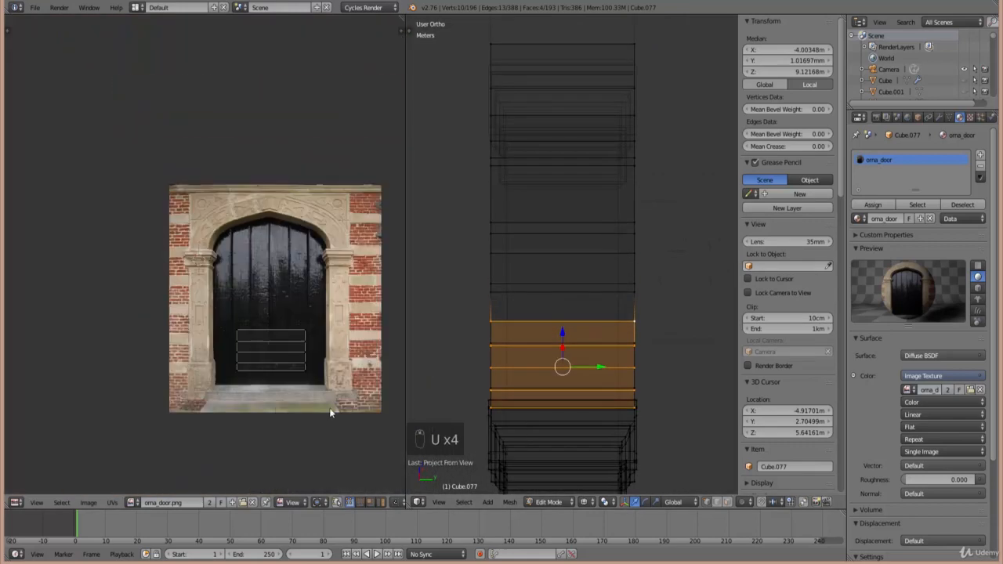
{"action": "key", "text": "b"}
{"action": "left_click_drag", "start_coordinate": [331, 411], "coordinate": [213, 307]}
{"action": "key", "text": "g"}
{"action": "left_click", "coordinate": [212, 254]}
{"action": "scroll", "coordinate": [210, 257], "scroll_direction": "up", "scroll_amount": 4}
{"action": "key", "text": "s"}
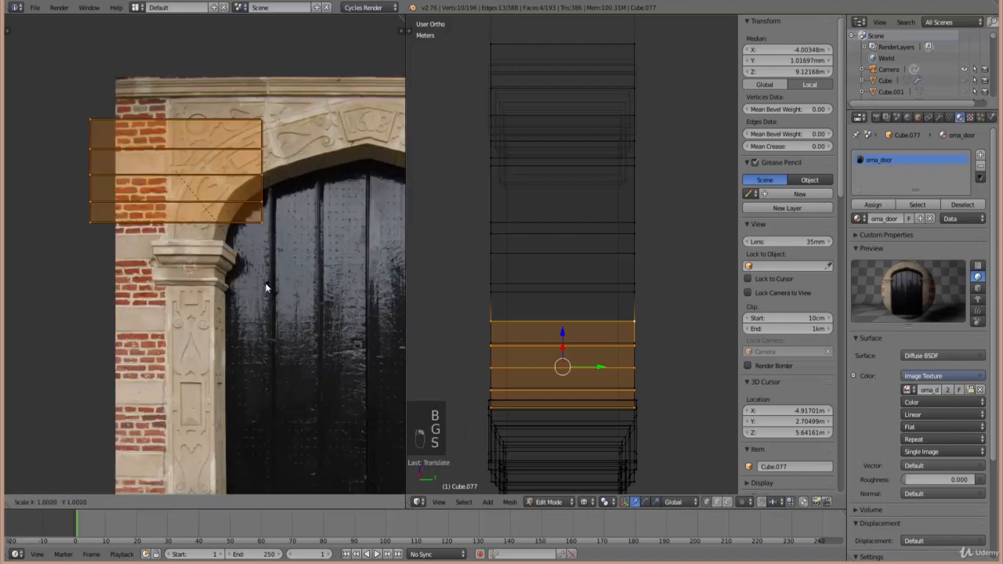
{"action": "key", "text": "x"}
{"action": "left_click", "coordinate": [210, 200]}
- Scale the underside UV strip down slightly and set its lower edge on the top ledge of the photo's capital
{"action": "scroll", "coordinate": [231, 203], "scroll_direction": "up", "scroll_amount": 3}
{"action": "key", "text": "g"}
{"action": "left_click", "coordinate": [260, 246]}
{"action": "key", "text": "s"}
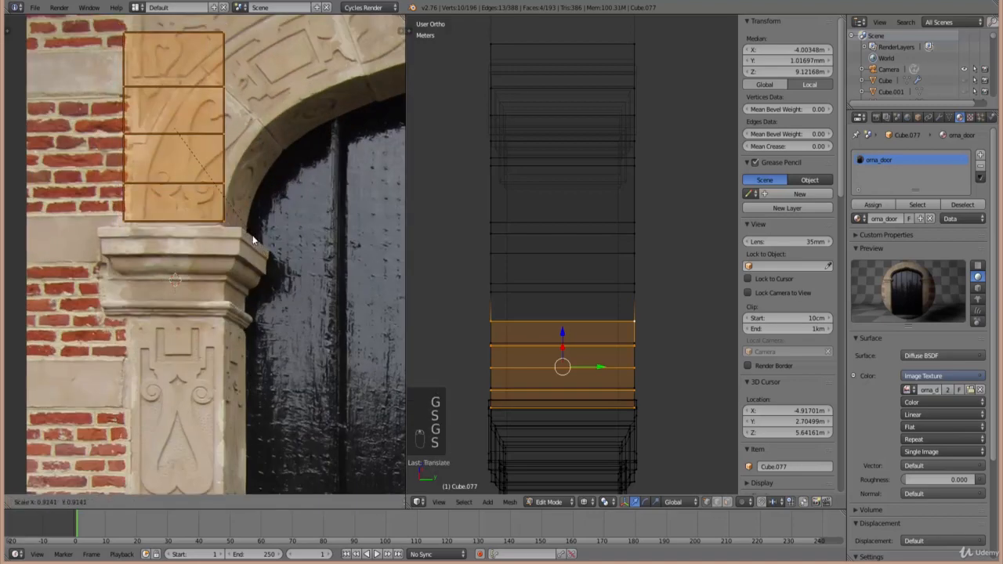
{"action": "left_click", "coordinate": [286, 286]}
{"action": "key", "text": "g"}
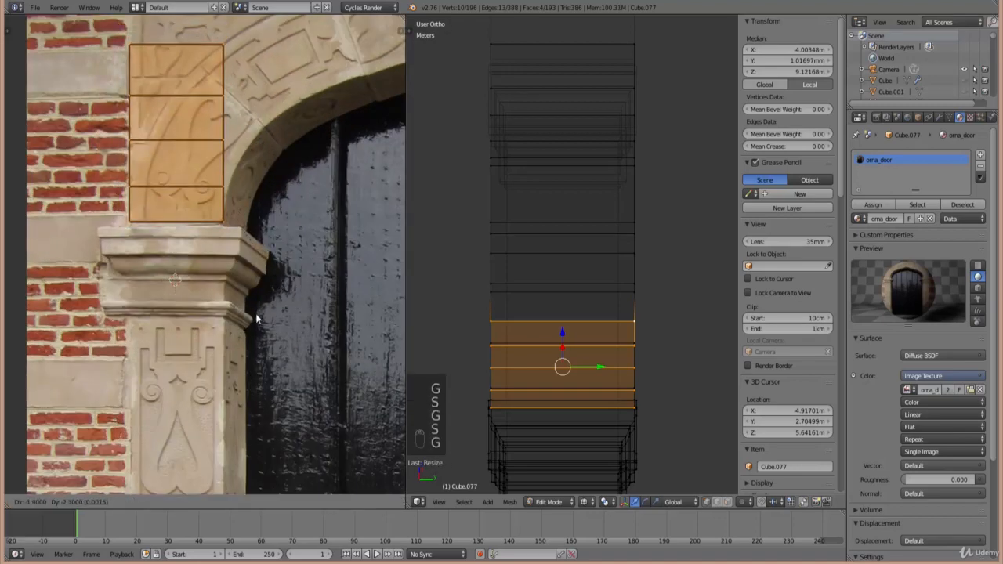
{"action": "left_click", "coordinate": [256, 343]}
- Set the viewport shading to Texture and view the mapped arch underside from below
{"action": "left_click", "coordinate": [583, 502]}
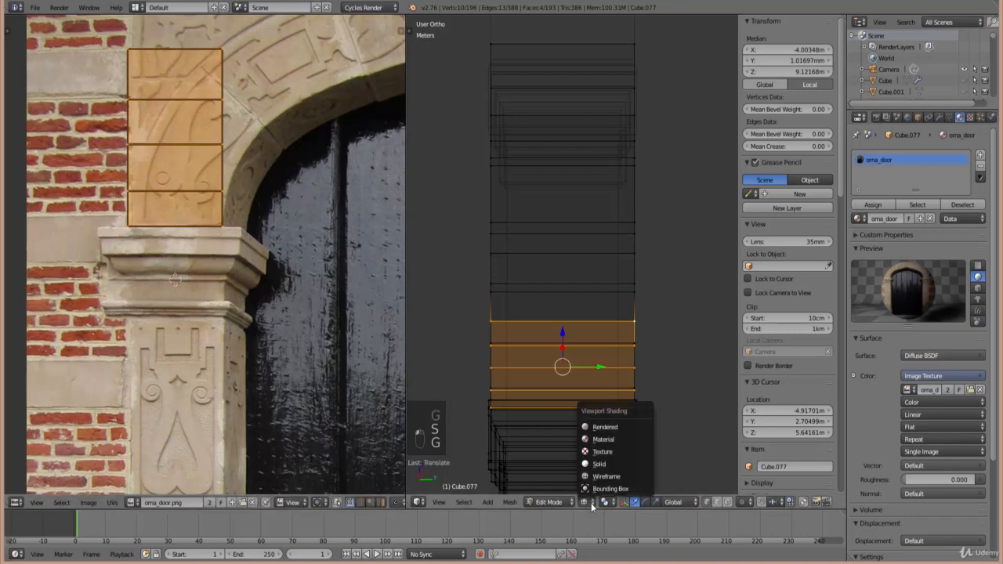
{"action": "left_click", "coordinate": [609, 452]}
{"action": "mouse_move", "coordinate": [609, 452]}
{"action": "middle_mouse_down"}
{"action": "mouse_move", "coordinate": [669, 400]}
{"action": "mouse_move", "coordinate": [521, 321]}
{"action": "middle_mouse_up"}
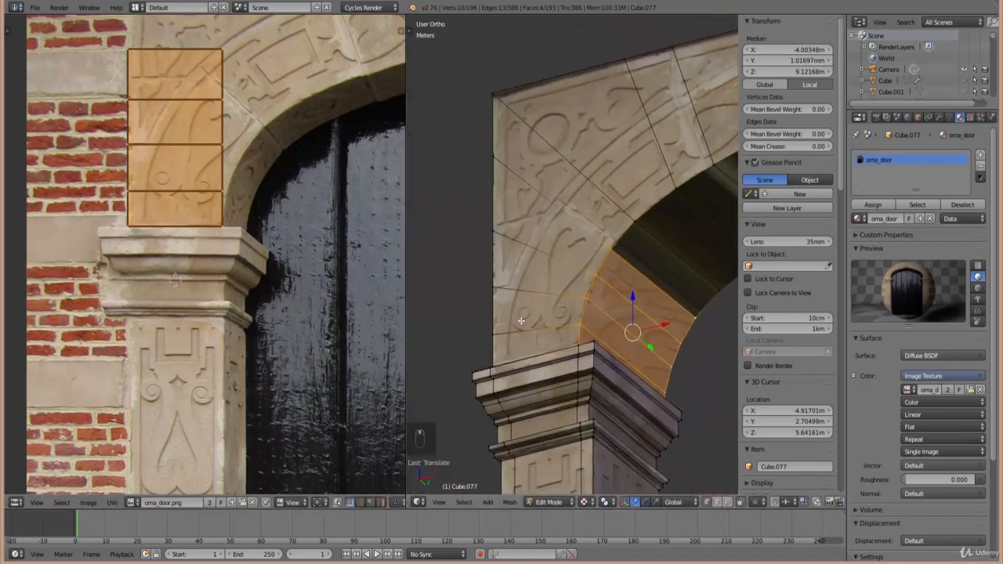
{"action": "scroll", "coordinate": [579, 307], "scroll_direction": "up", "scroll_amount": 2}
- With proportional editing enabled, rotate and move the UV strip's upper edge to bend it along the photo's arch curve
{"action": "key", "text": "a"}
{"action": "key", "text": "b"}
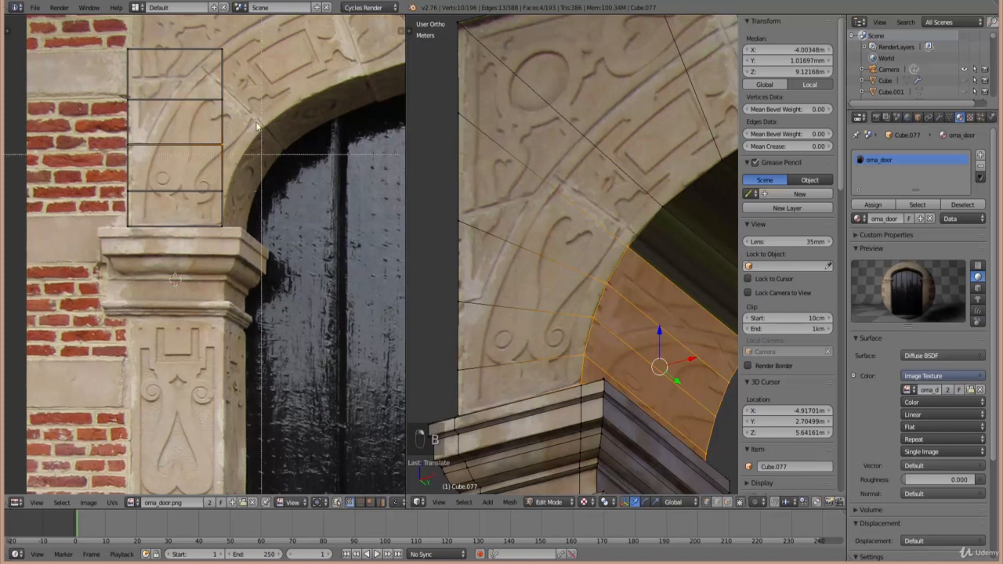
{"action": "key", "text": "b"}
{"action": "left_click_drag", "start_coordinate": [227, 50], "coordinate": [184, 86]}
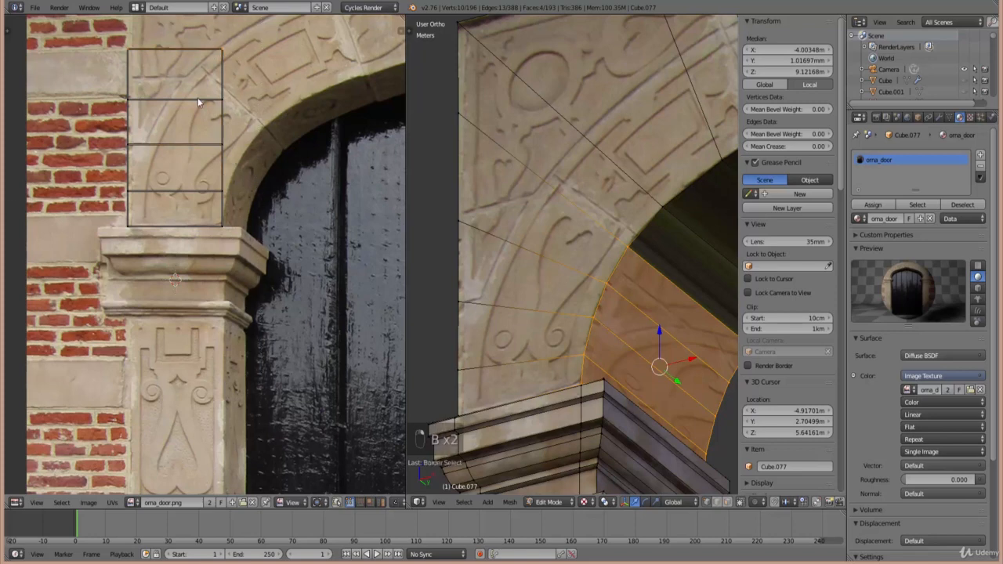
{"action": "key", "text": "g"}
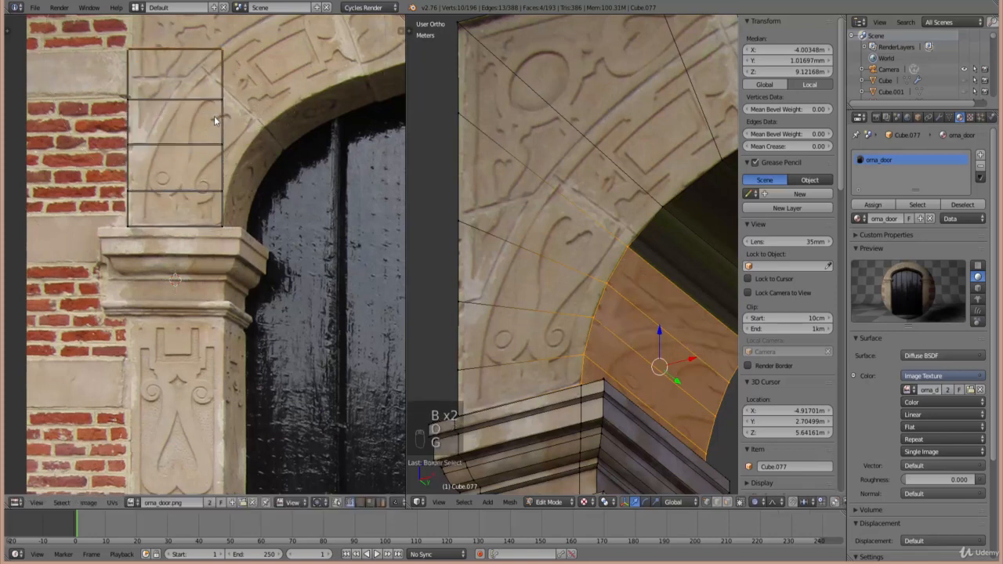
{"action": "key", "text": "r"}
{"action": "left_click", "coordinate": [223, 144]}
{"action": "key", "text": "g"}
{"action": "left_click", "coordinate": [304, 200]}
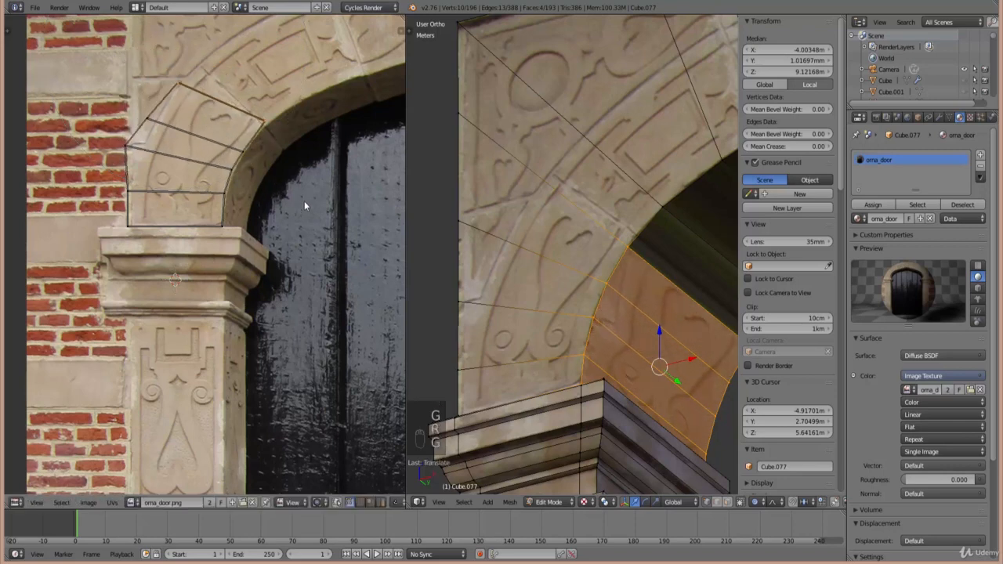
- Fine-tune the rotation and position of the strip's upper edge to match the joint between the arch stones
{"action": "key", "text": "r"}
{"action": "scroll", "coordinate": [311, 202], "scroll_direction": "up", "scroll_amount": 4}
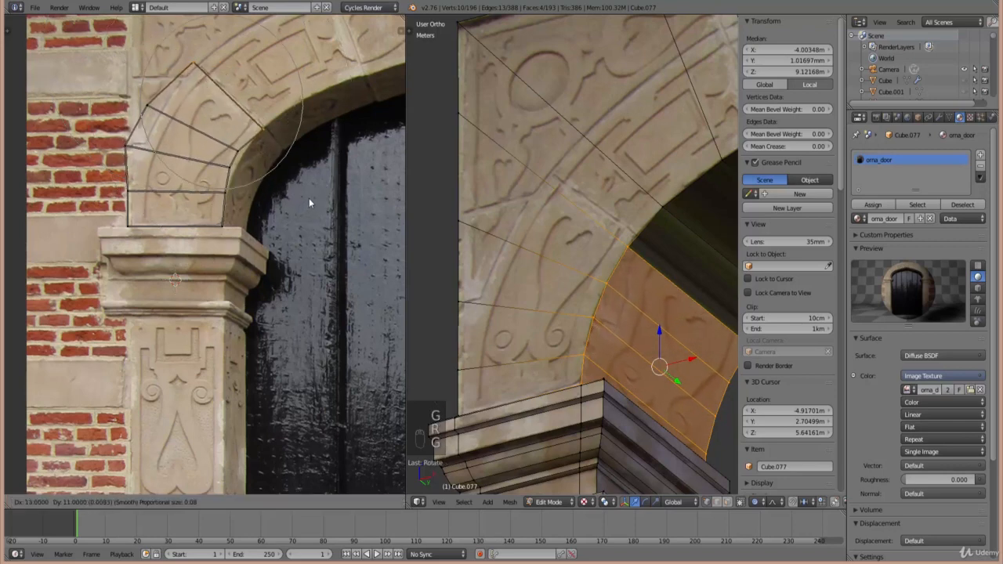
{"action": "left_click", "coordinate": [309, 198]}
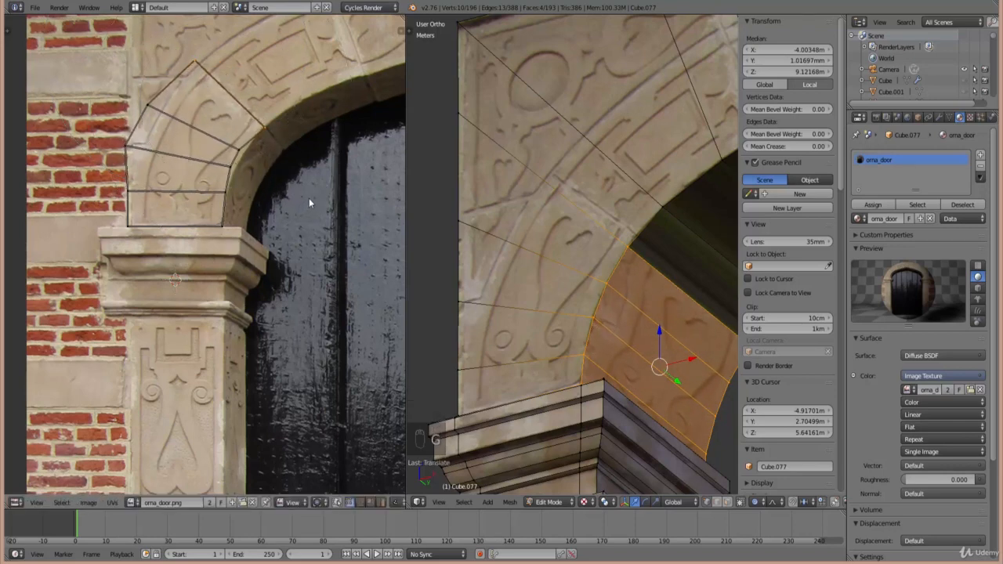
{"action": "left_click", "coordinate": [308, 198]}
- Move the strip's outer UV vertices individually onto the stone's curved outer edge and check the texture in Object Mode
{"action": "key", "text": "g"}
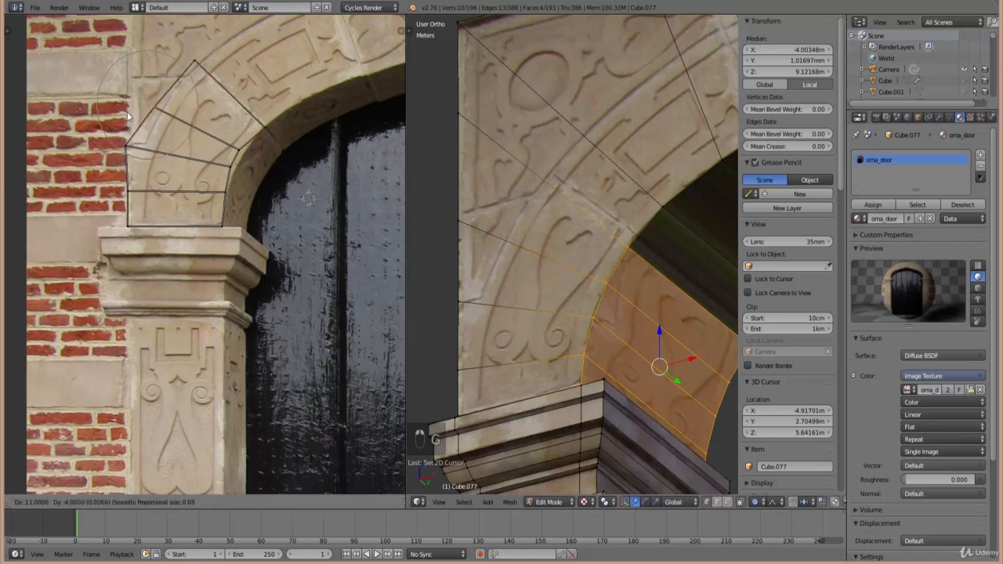
{"action": "left_click", "coordinate": [132, 112]}
{"action": "key", "text": "g"}
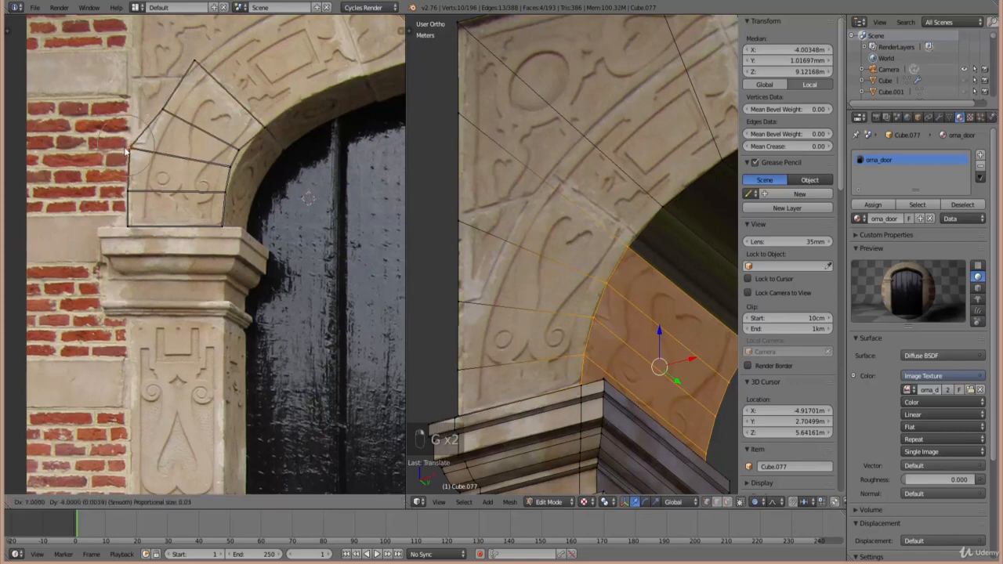
{"action": "left_click", "coordinate": [127, 150]}
{"action": "right_click", "coordinate": [127, 189]}
{"action": "key", "text": "g"}
{"action": "left_click", "coordinate": [132, 195]}
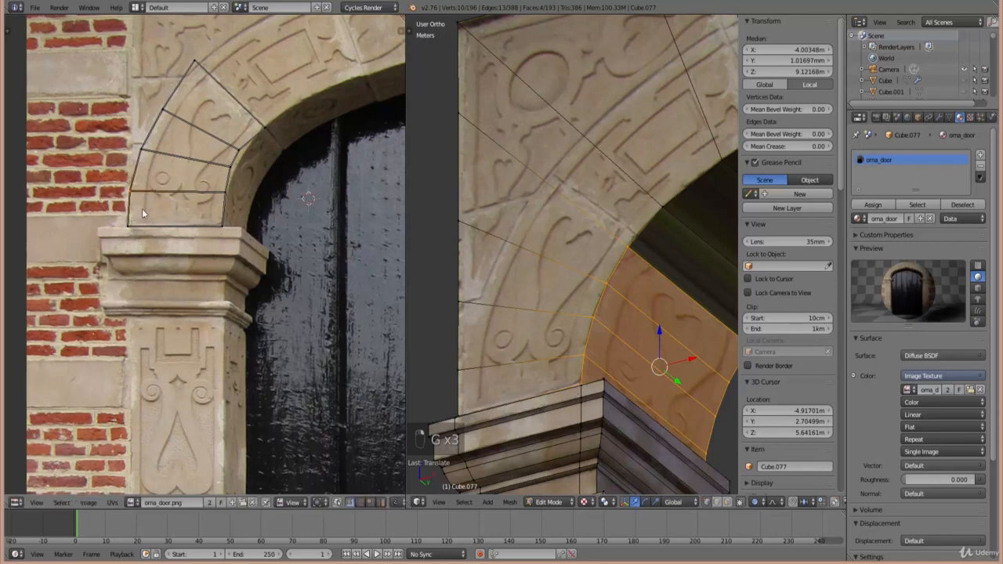
{"action": "right_click", "coordinate": [130, 240]}
{"action": "key", "text": "g"}
{"action": "left_click", "coordinate": [130, 240]}
{"action": "key", "text": "Tab"}
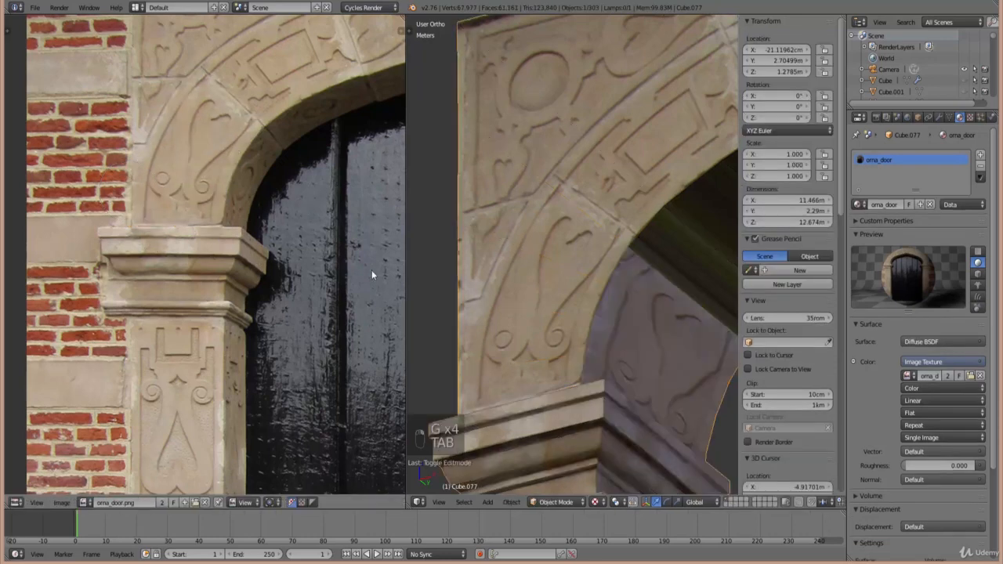
- Shift the strip's outer UV edge slightly toward the door and recheck the arch underside in Object Mode
{"action": "key", "text": "Tab"}
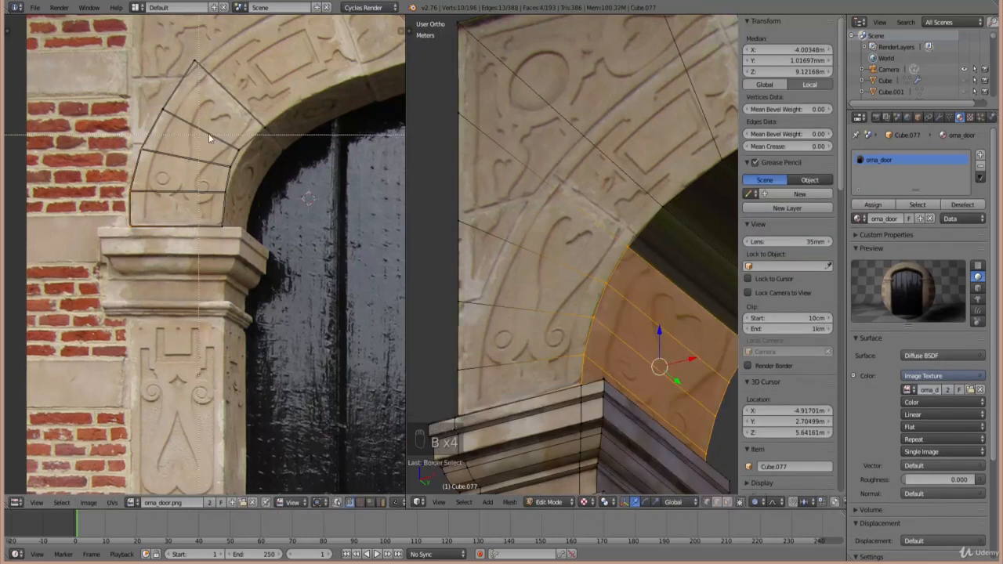
{"action": "key", "text": "g"}
{"action": "left_click", "coordinate": [151, 30]}
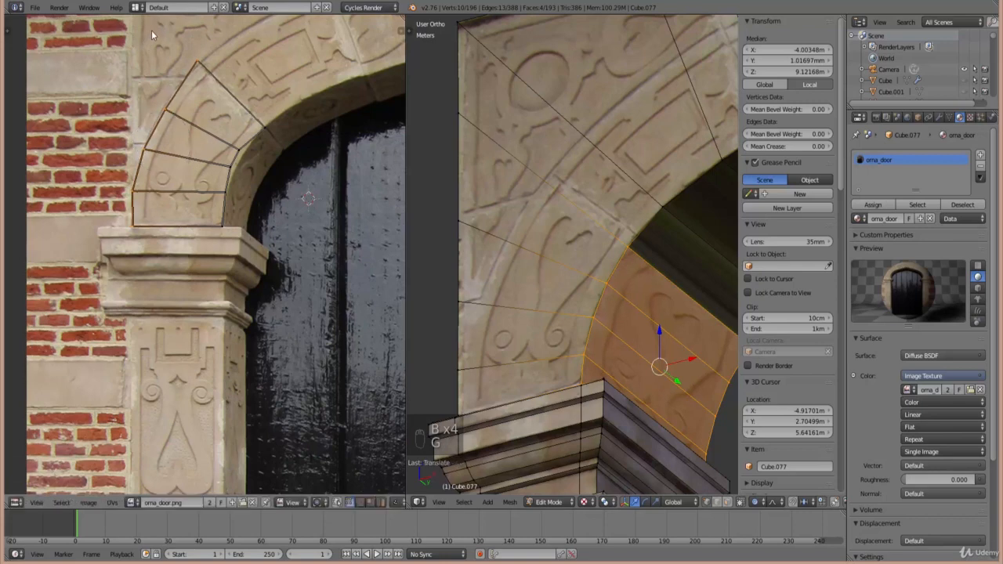
{"action": "key", "text": "g"}
{"action": "left_click", "coordinate": [242, 110]}
{"action": "key", "text": "Tab"}
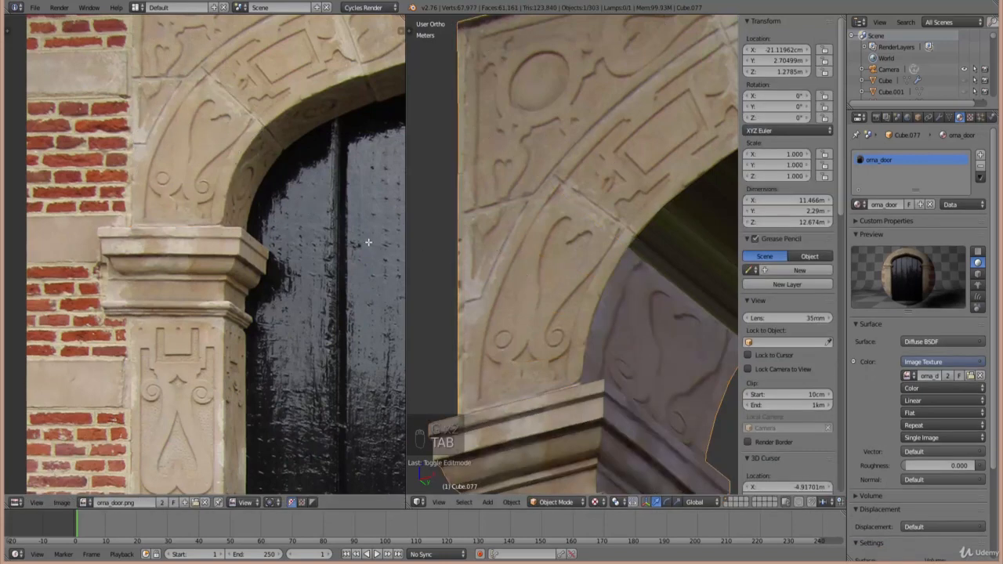
- Move the strip's inner UV vertices onto the front stone's inner curved edge, using a small proportional radius of about 0.02
{"action": "key", "text": "Tab"}
{"action": "scroll", "coordinate": [250, 173], "scroll_direction": "up", "scroll_amount": 5}
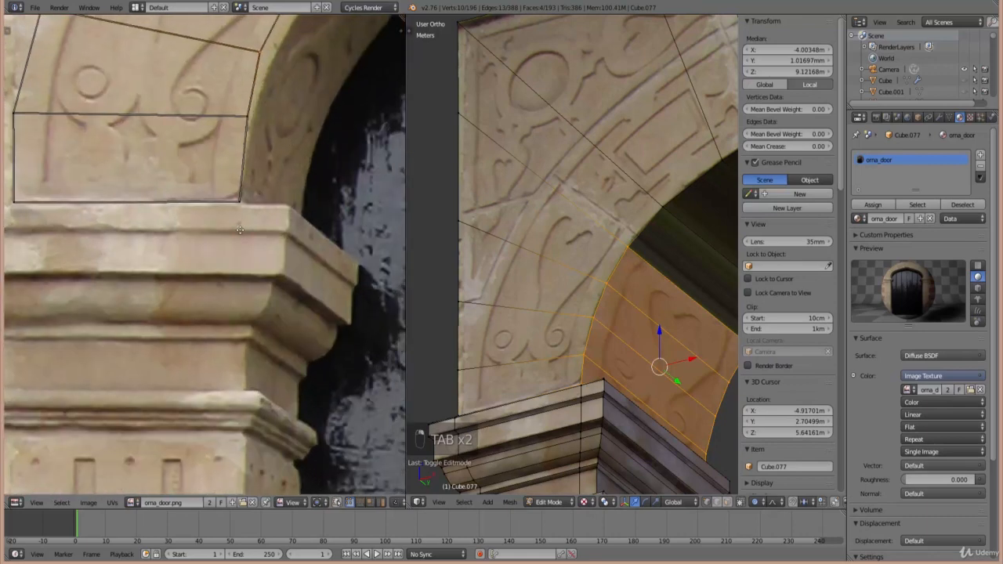
{"action": "key", "text": "g"}
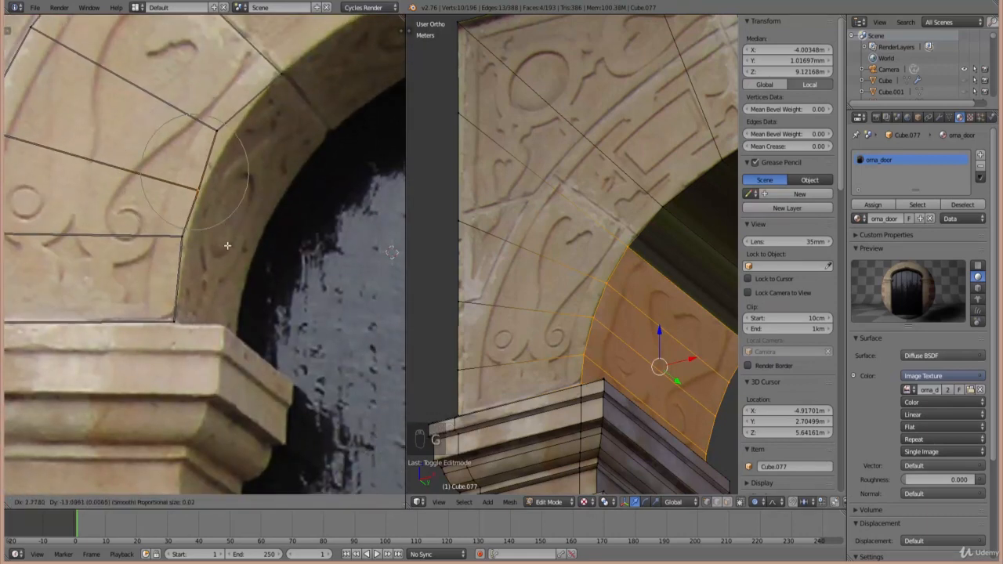
{"action": "left_click", "coordinate": [233, 225]}
{"action": "key", "text": "g"}
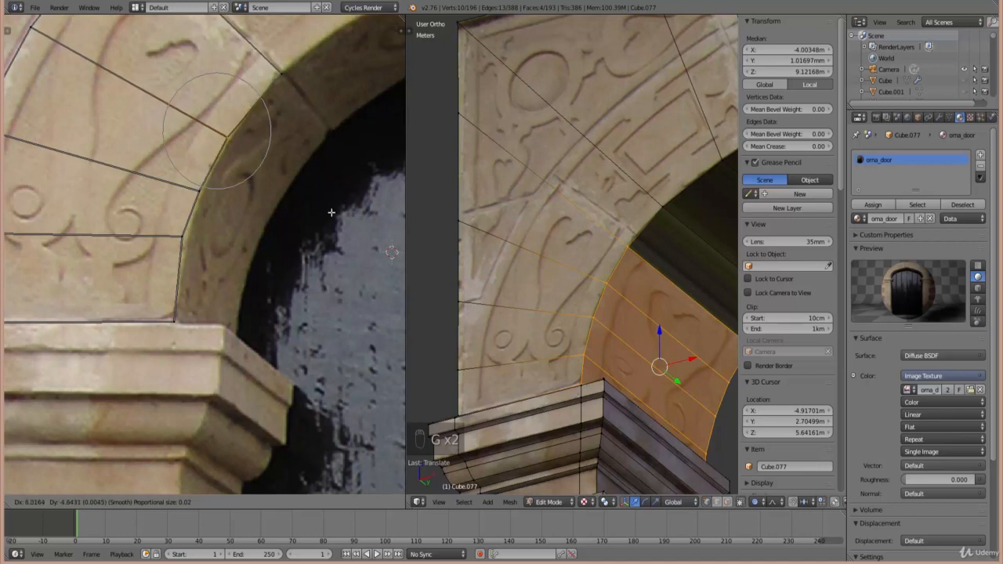
{"action": "left_click", "coordinate": [331, 212]}
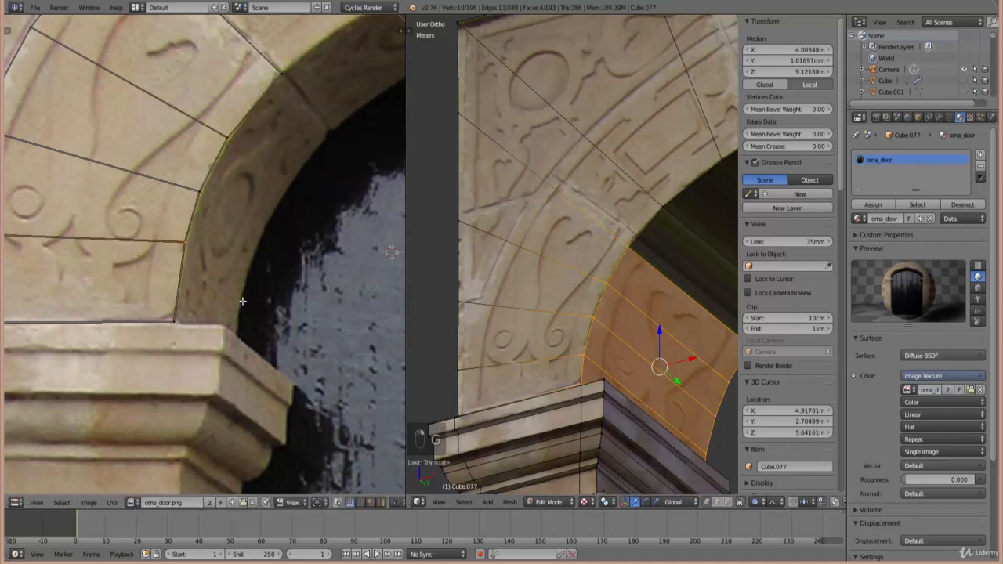
- Examine the textured lower underside stone in Object Mode and compare the adjoining arch stones with the door photo
{"action": "key", "text": "Tab"}
{"action": "scroll", "coordinate": [636, 337], "scroll_direction": "down", "scroll_amount": 5}
{"action": "scroll", "coordinate": [626, 325], "scroll_direction": "up", "scroll_amount": 2}
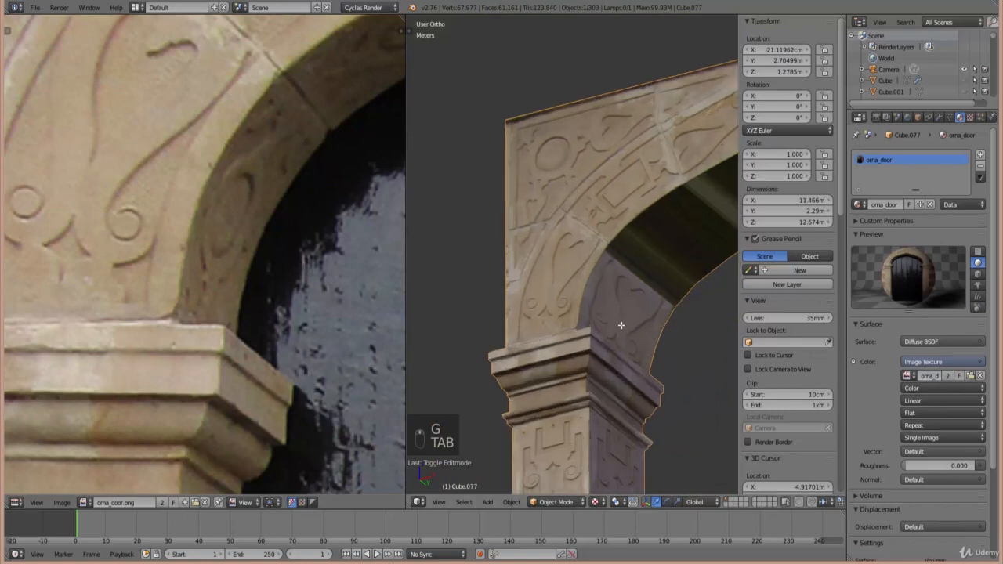
{"action": "key", "text": "Tab"}
{"action": "scroll", "coordinate": [300, 219], "scroll_direction": "down", "scroll_amount": 3}
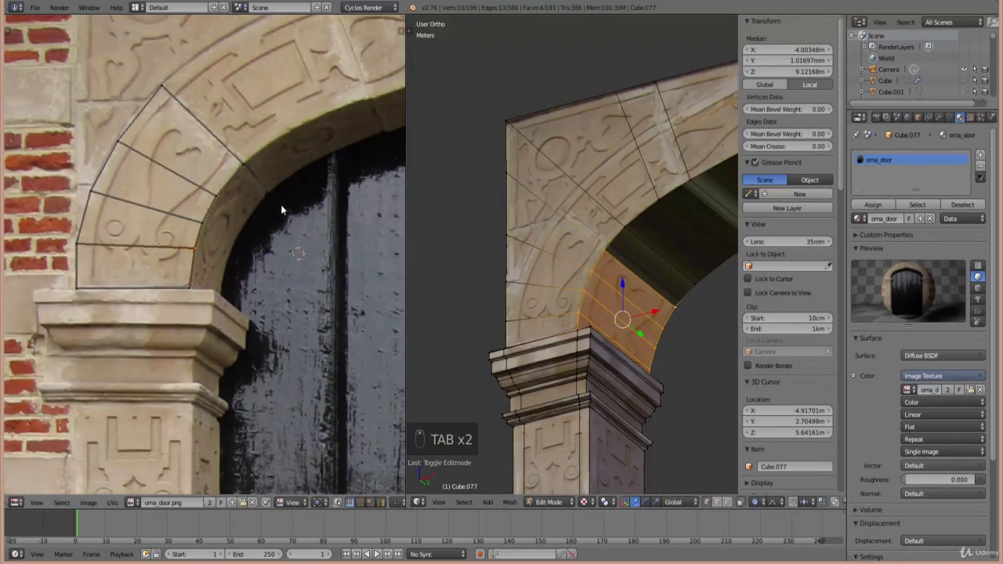
{"action": "scroll", "coordinate": [591, 273], "scroll_direction": "up", "scroll_amount": 2}
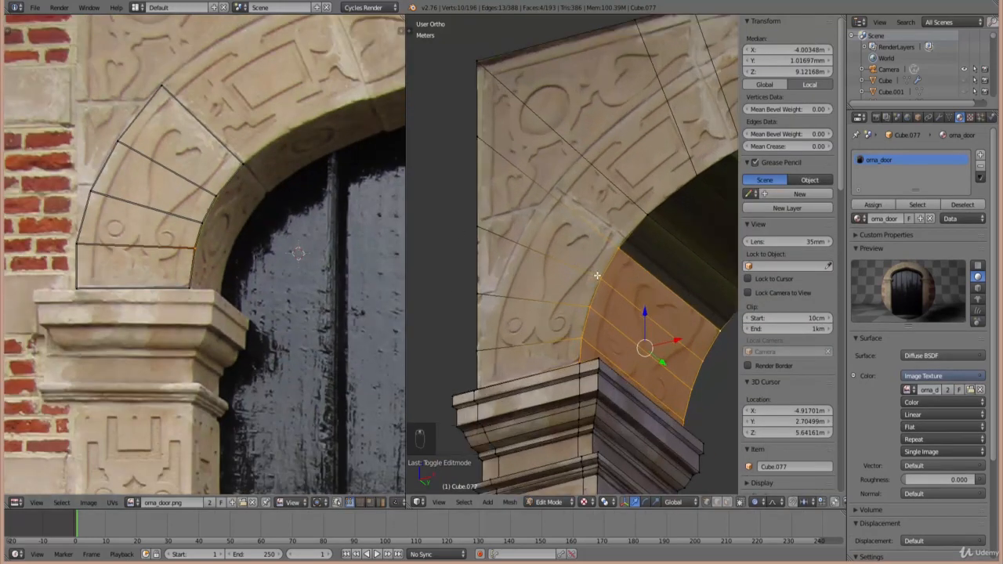
{"action": "scroll", "coordinate": [607, 271], "scroll_direction": "up", "scroll_amount": 2}
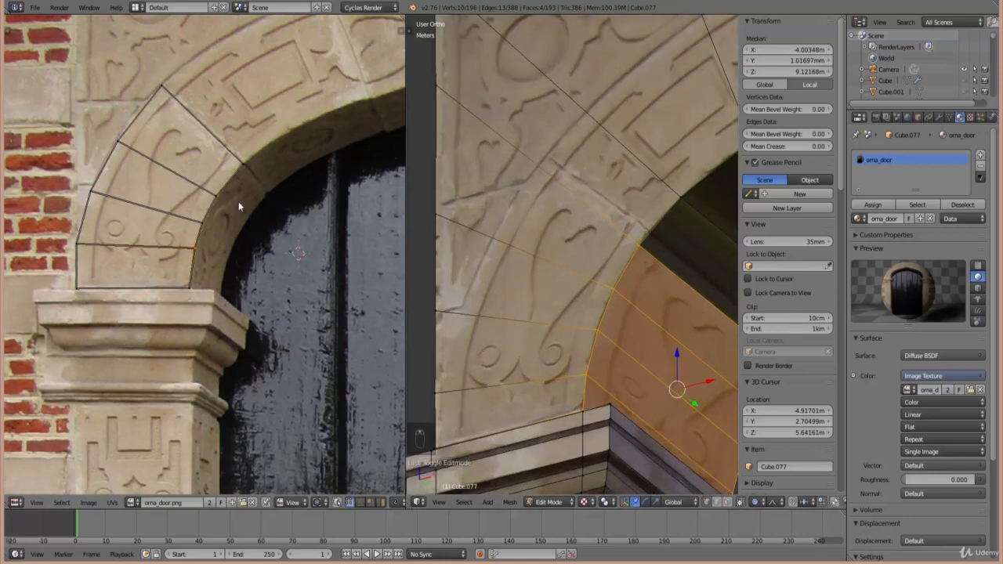
{"action": "scroll", "coordinate": [620, 268], "scroll_direction": "down", "scroll_amount": 4}
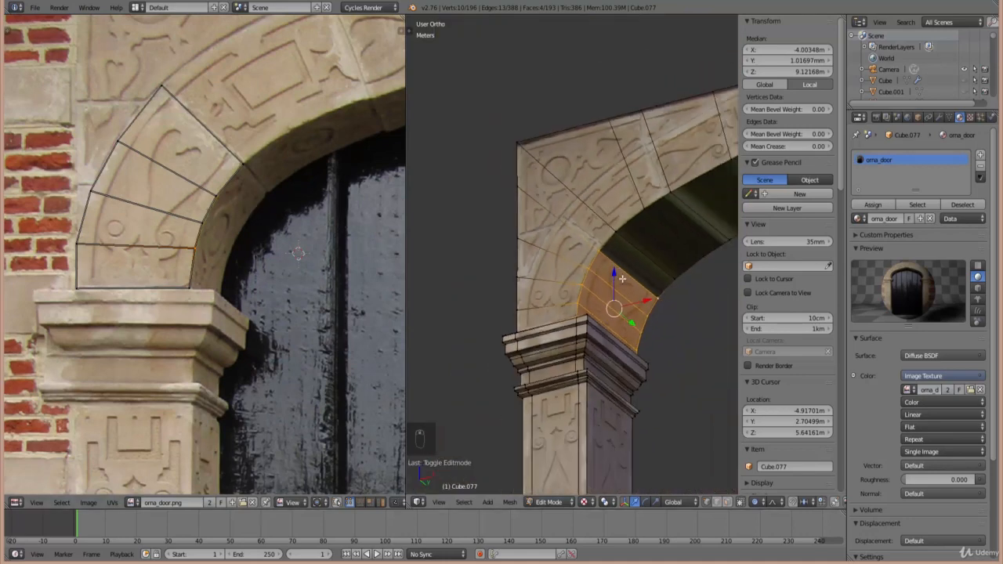
- Select the next three arch underside faces and unwrap them with Project From View, seen straight on from below
{"action": "scroll", "coordinate": [615, 271], "scroll_direction": "up", "scroll_amount": 3}
{"action": "right_click", "coordinate": [559, 220]}
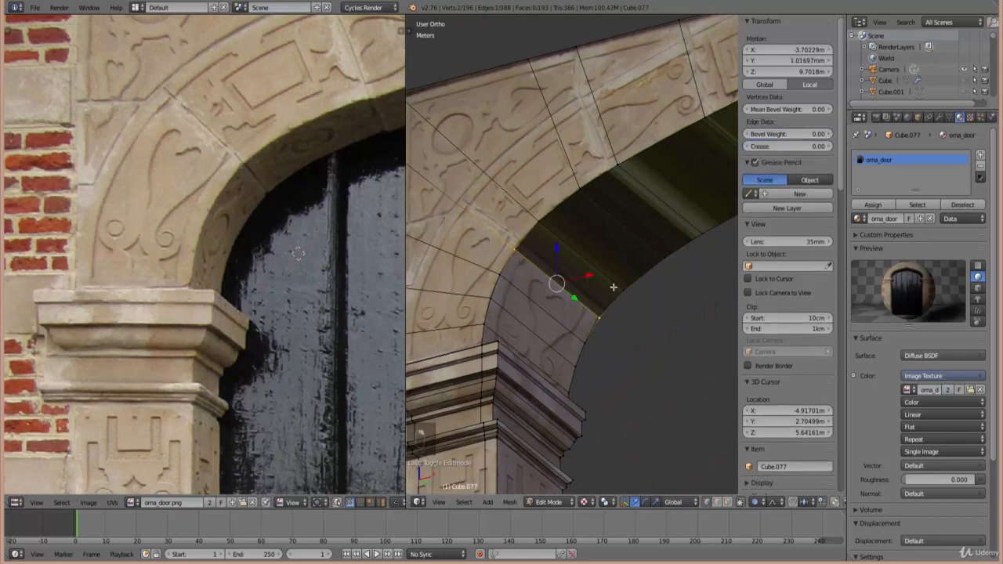
{"action": "right_click", "coordinate": [628, 164], "text": "shift"}
{"action": "right_click", "coordinate": [548, 302], "text": "shift"}
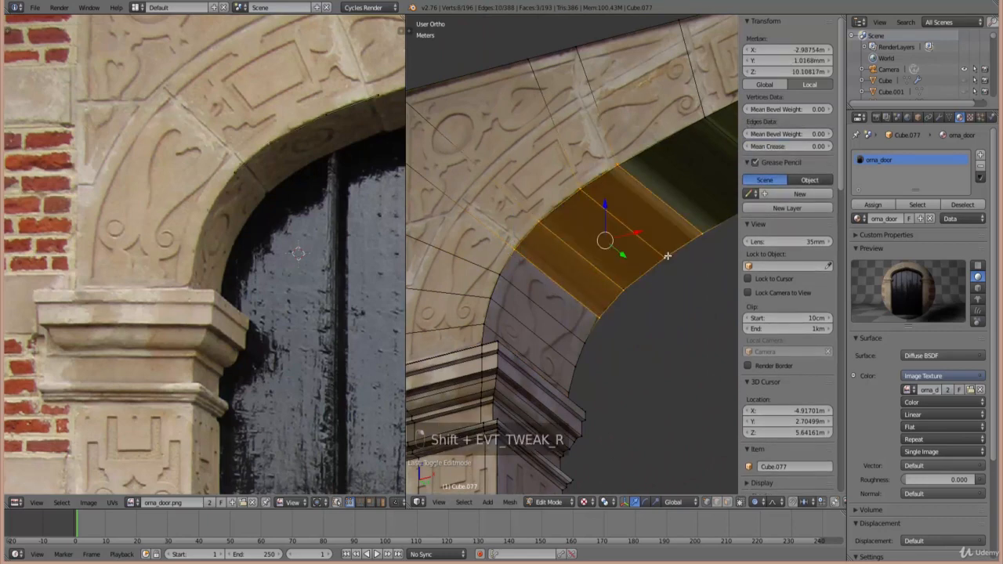
{"action": "scroll", "coordinate": [661, 299], "scroll_direction": "down", "scroll_amount": 2}
{"action": "key", "text": "KP_1"}
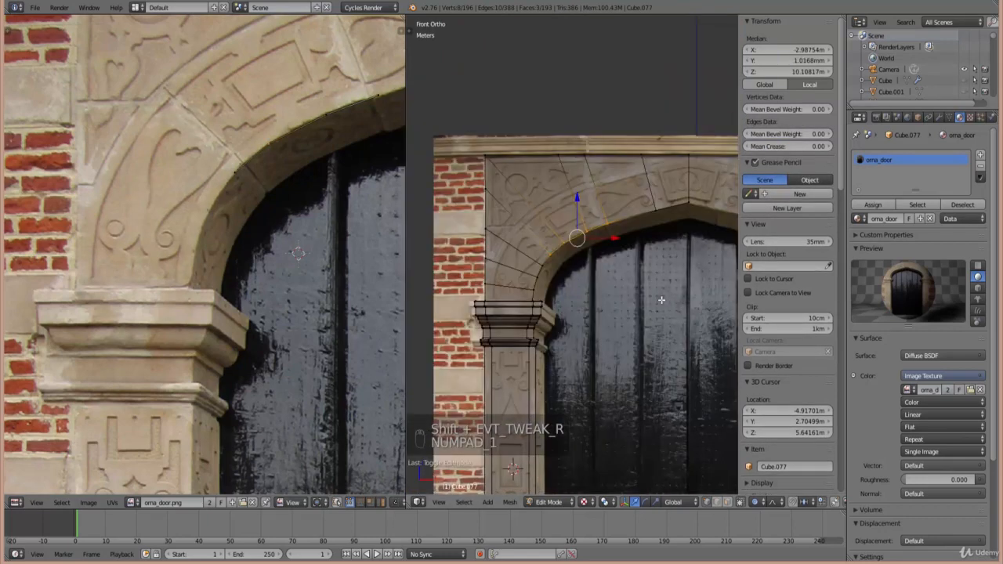
{"action": "key", "text": "KP_6"}
{"action": "key", "text": "KP_6"}
{"action": "key", "text": "KP_6"}
{"action": "key", "text": "KP_6"}
{"action": "key", "text": "KP_6"}
{"action": "key", "text": "KP_6"}
{"action": "key", "text": "KP_6"}
{"action": "key", "text": "KP_6"}
{"action": "key", "text": "KP_6"}
{"action": "key", "text": "KP_2"}
{"action": "key", "text": "KP_2"}
{"action": "key", "text": "KP_2"}
{"action": "key", "text": "KP_2"}
{"action": "key", "text": "KP_2"}
{"action": "key", "text": "KP_2"}
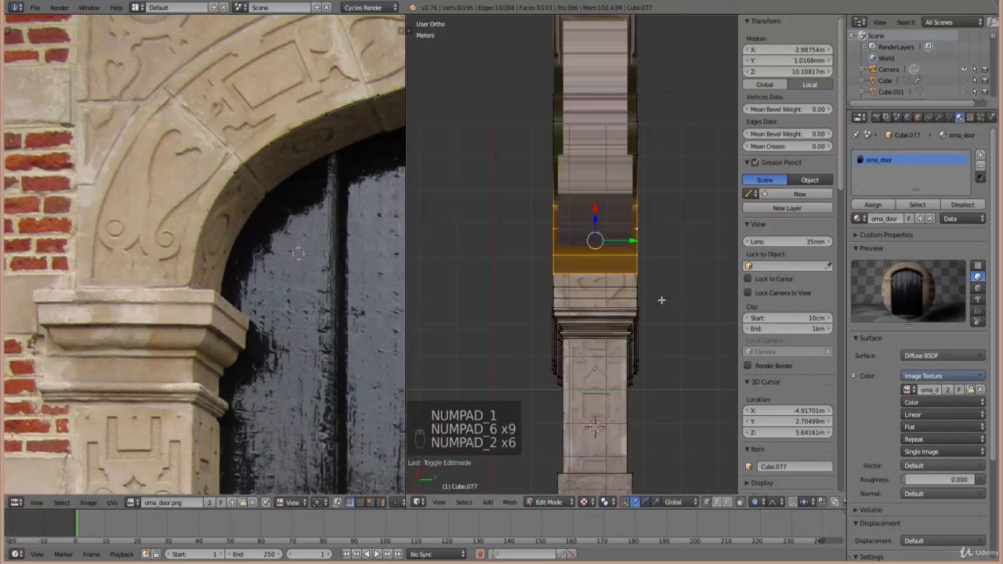
{"action": "key", "text": "KP_2"}
{"action": "key", "text": "u"}
{"action": "left_click", "coordinate": [660, 295]}
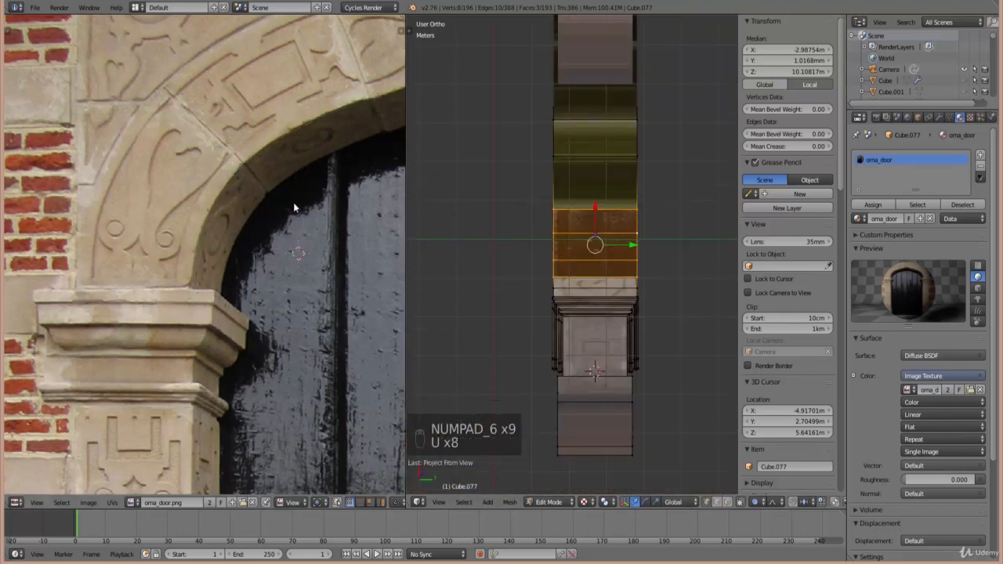
- Move the projected UV island of the three faces onto the carved arch stones above the door's curve
{"action": "scroll", "coordinate": [293, 202], "scroll_direction": "down", "scroll_amount": 3}
{"action": "key", "text": "b"}
{"action": "left_click_drag", "start_coordinate": [373, 401], "coordinate": [287, 299]}
{"action": "key", "text": "g"}
{"action": "left_click", "coordinate": [236, 197]}
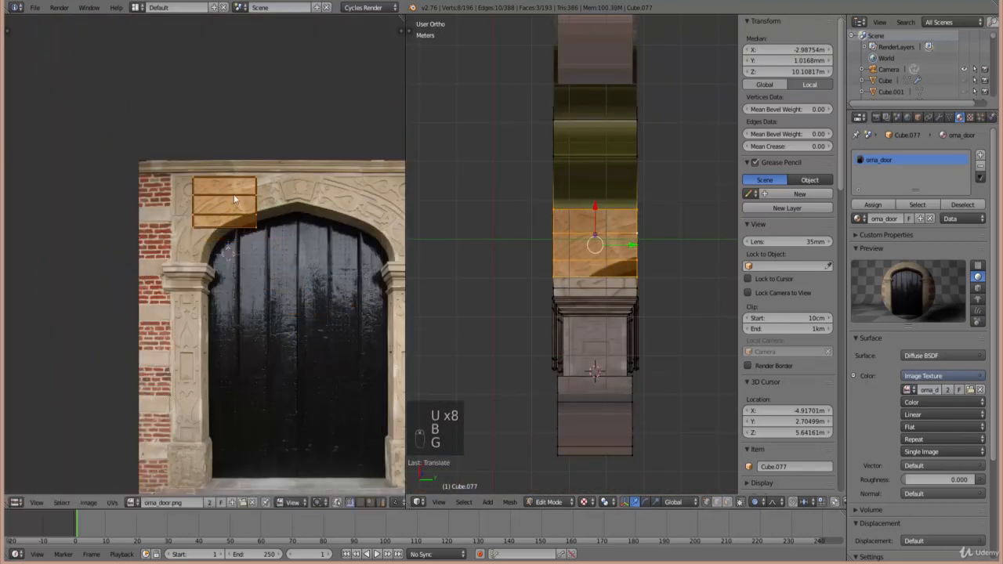
- Turn off proportional editing and narrow the three-face UV island along X to suit the arch stone
{"action": "scroll", "coordinate": [237, 198], "scroll_direction": "up", "scroll_amount": 4}
{"action": "key", "text": "s"}
{"action": "key", "text": "x"}
{"action": "right_click", "coordinate": [278, 180]}
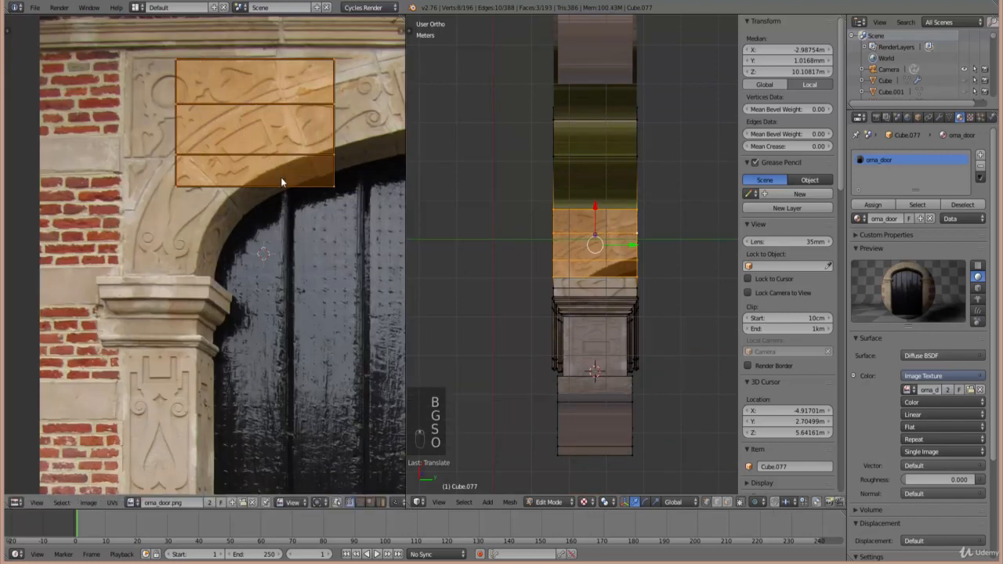
{"action": "key", "text": "s"}
{"action": "key", "text": "x"}
{"action": "left_click", "coordinate": [270, 145]}
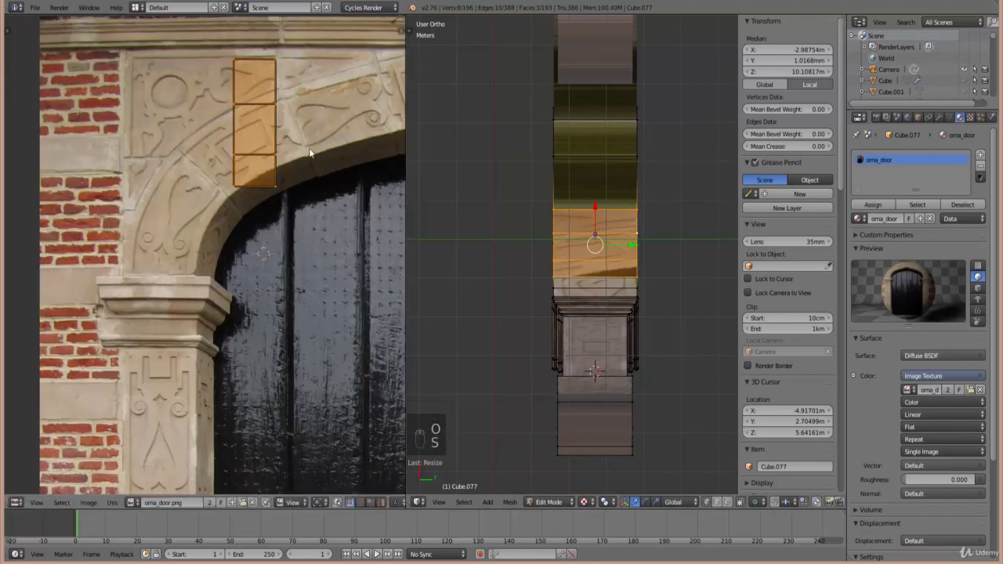
{"action": "scroll", "coordinate": [232, 294], "scroll_direction": "up", "scroll_amount": 2}
{"action": "middle_click_drag", "start_coordinate": [231, 294], "coordinate": [199, 344]}
{"action": "key", "text": "s"}
{"action": "key", "text": "x"}
{"action": "left_click", "coordinate": [324, 293]}
- Rotate, scale and move the UV island so its lower edge lies along the joint beside the rectangular carving
{"action": "key", "text": "r"}
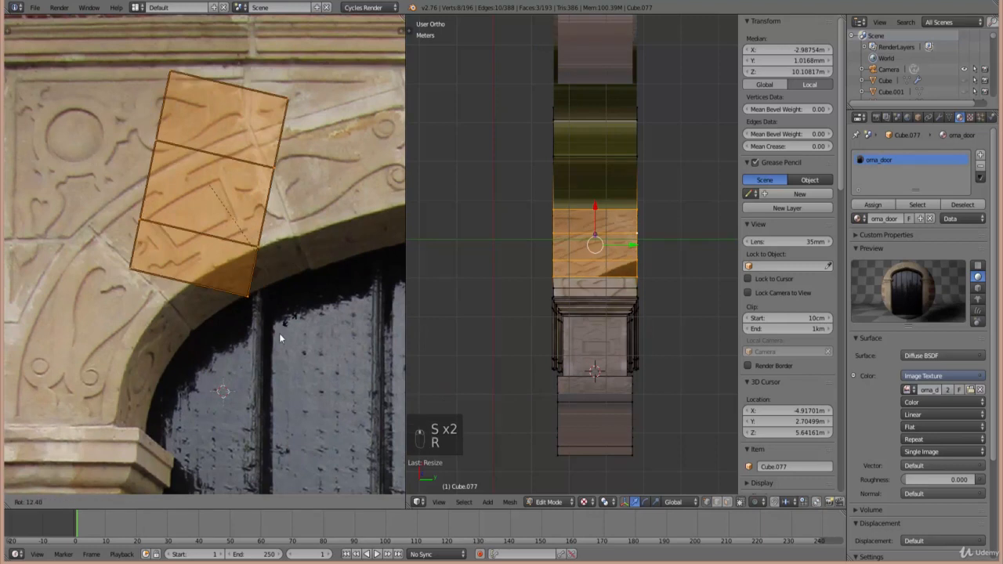
{"action": "left_click", "coordinate": [216, 387]}
{"action": "key", "text": "s"}
{"action": "key", "text": "g"}
{"action": "key", "text": "r"}
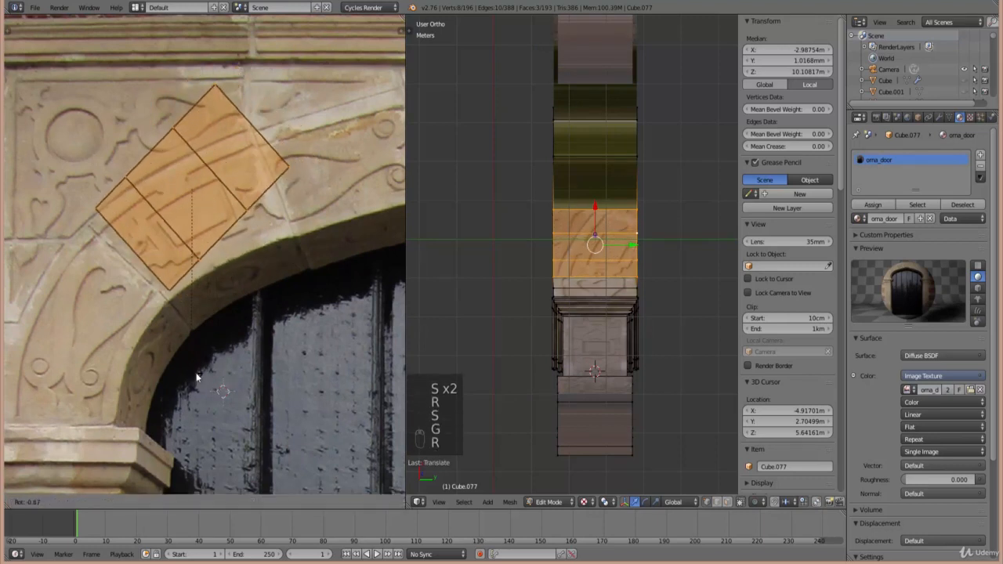
{"action": "key", "text": "g"}
{"action": "left_click", "coordinate": [190, 383]}
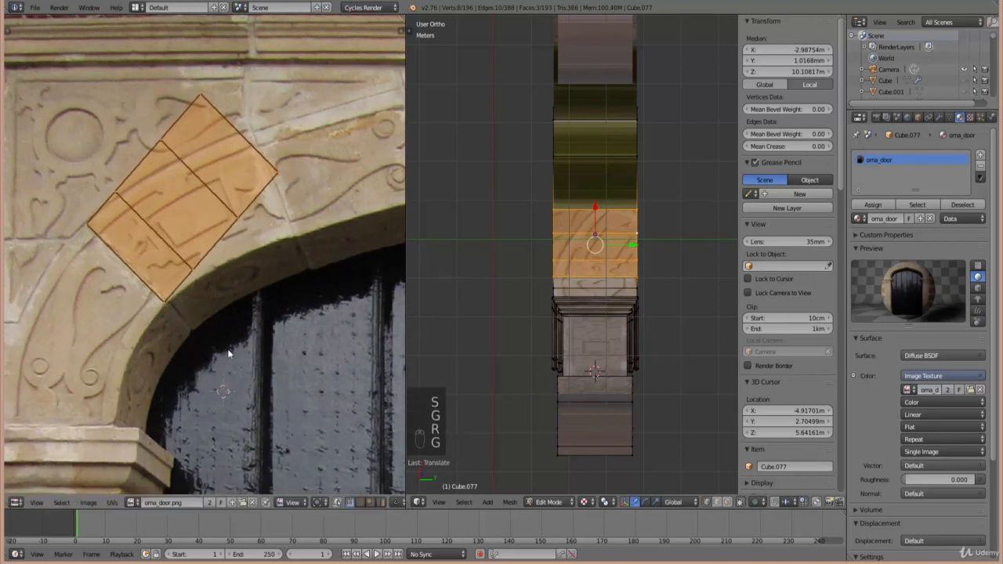
- Move and rotate the island's upper edge onto the next stone joint, using proportional editing with a radius of about 0.09
{"action": "middle_click_drag", "start_coordinate": [557, 341], "coordinate": [615, 418]}
{"action": "scroll", "coordinate": [615, 418], "scroll_direction": "up", "scroll_amount": 6}
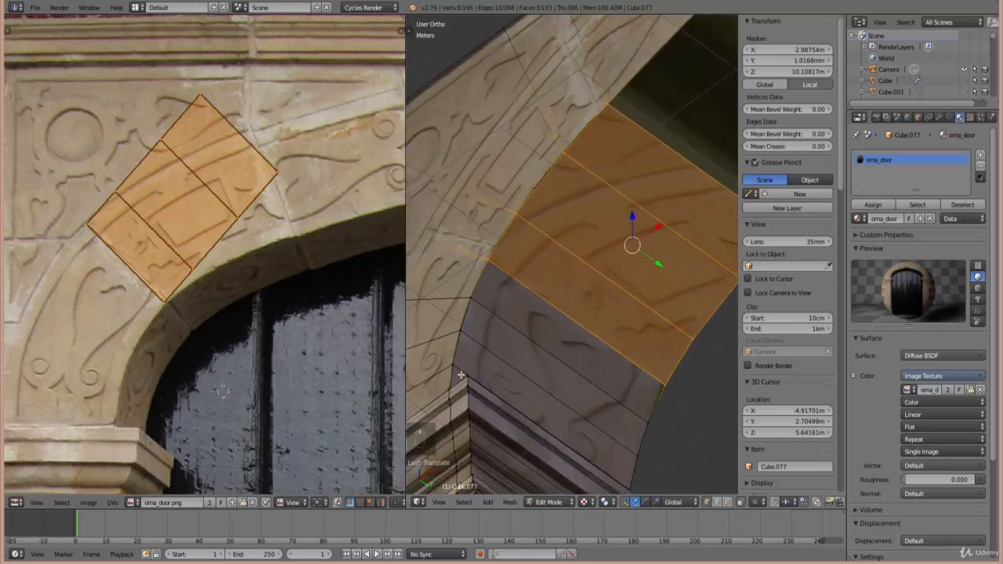
{"action": "middle_click_drag", "start_coordinate": [218, 228], "coordinate": [188, 252]}
{"action": "key", "text": "a"}
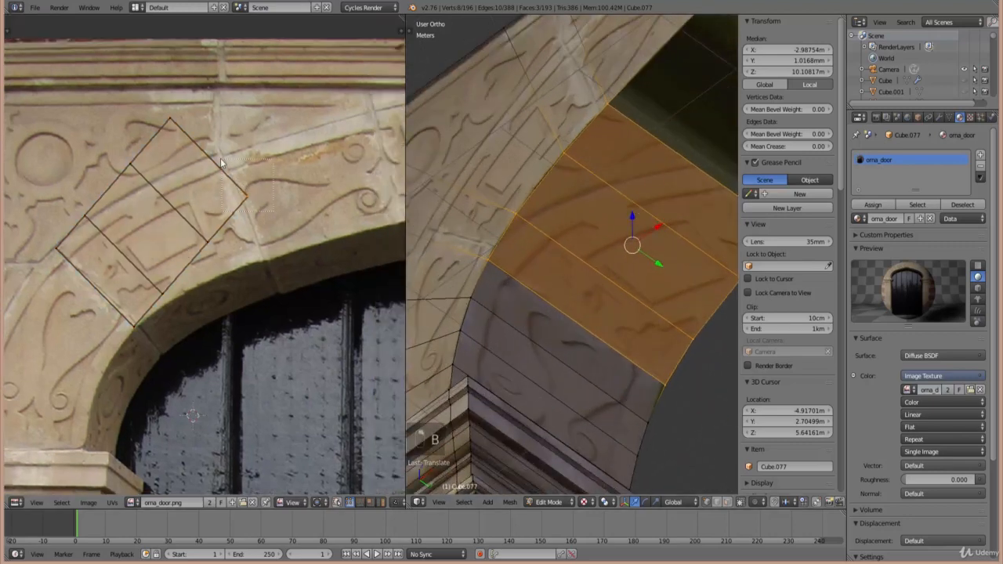
{"action": "key", "text": "o"}
{"action": "key", "text": "g"}
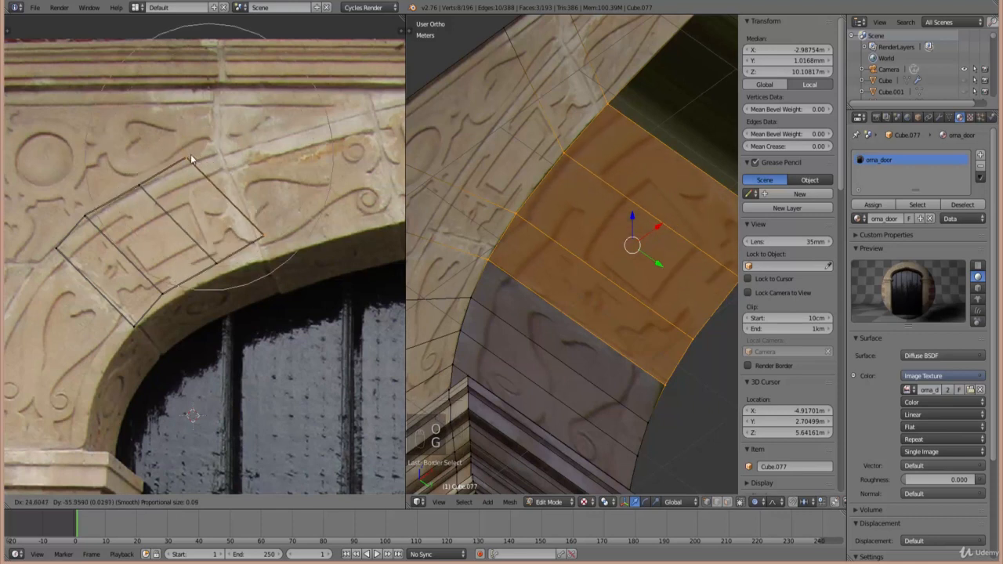
{"action": "scroll", "coordinate": [191, 154], "scroll_direction": "down", "scroll_amount": 6}
{"action": "key", "text": "r"}
{"action": "key", "text": "g"}
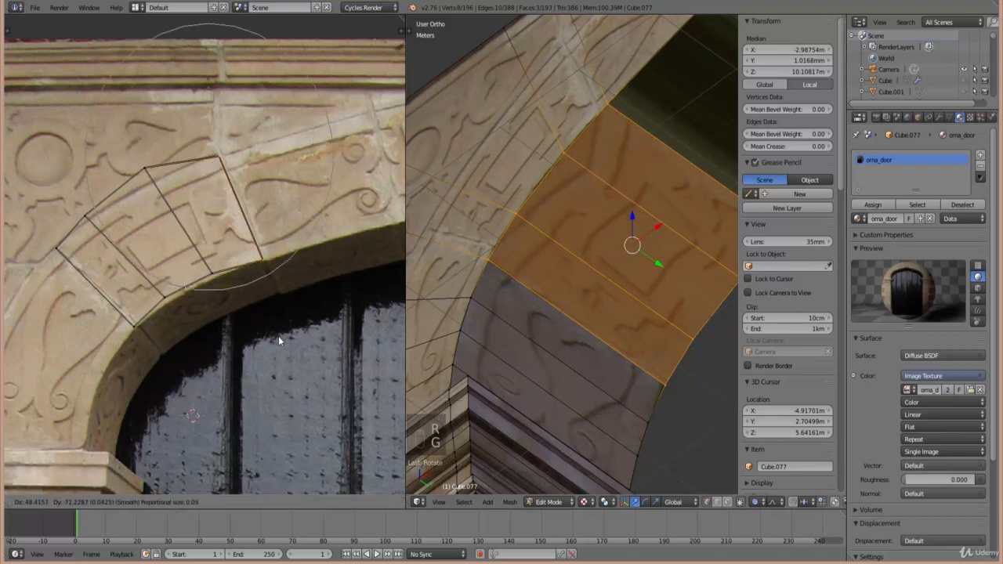
{"action": "left_click", "coordinate": [164, 169]}
- Move the island's middle outer UV vertices onto the stone's curved outer edge with a proportional radius of about 0.04
{"action": "scroll", "coordinate": [164, 170], "scroll_direction": "up", "scroll_amount": 1}
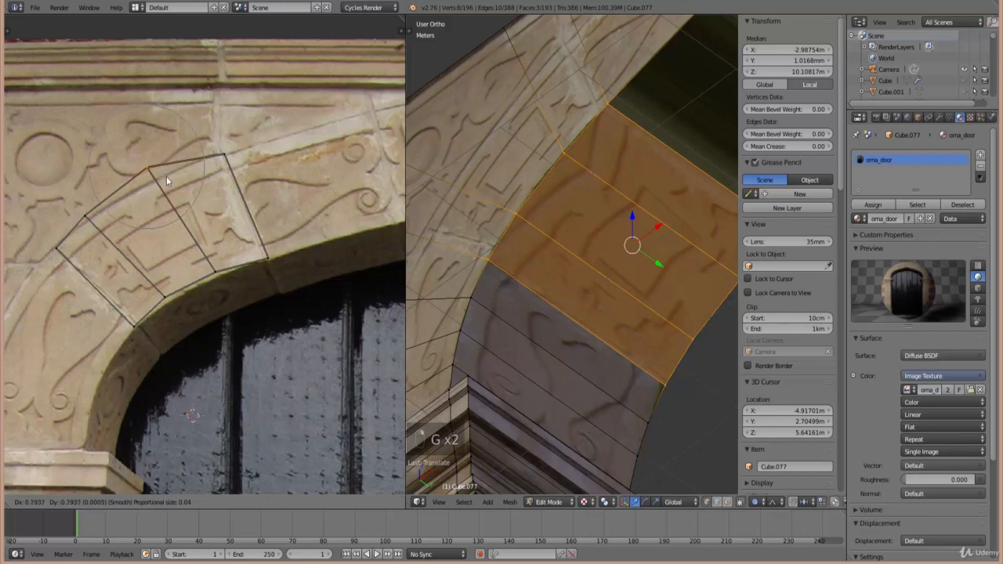
{"action": "left_click", "coordinate": [169, 185]}
{"action": "right_click", "coordinate": [81, 225]}
{"action": "key", "text": "g"}
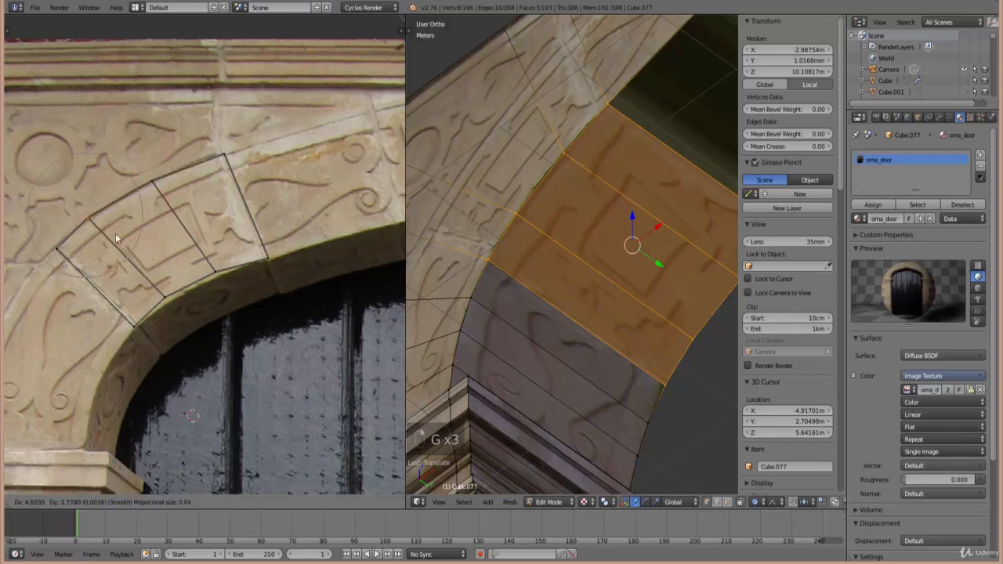
{"action": "left_click", "coordinate": [84, 227]}
{"action": "key", "text": "Tab"}
{"action": "key", "text": "Tab"}
- Move the island's inner UV vertices individually onto the stone's inner curved edge, using a proportional radius of about 0.04
{"action": "key", "text": "g"}
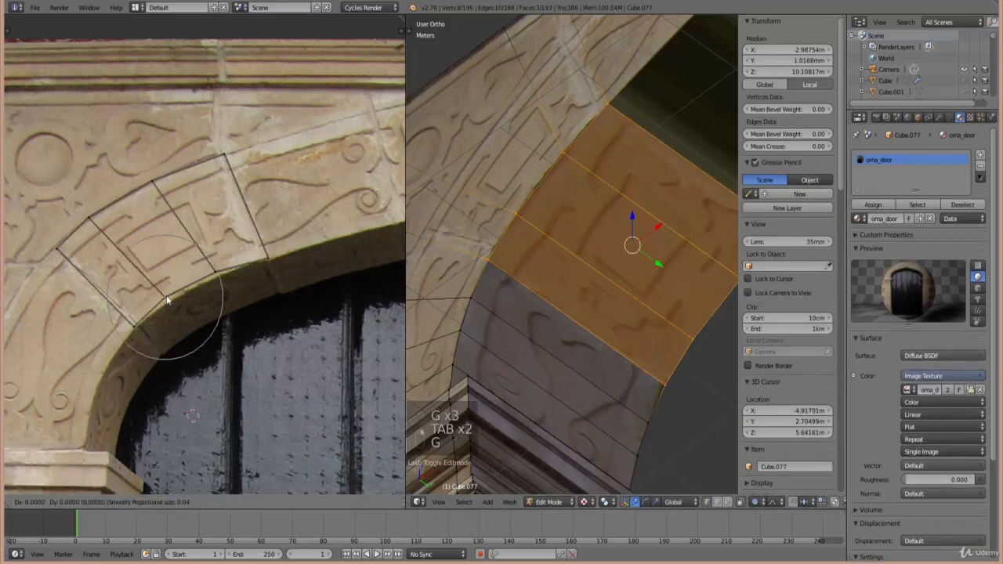
{"action": "left_click", "coordinate": [176, 352]}
{"action": "right_click", "coordinate": [223, 270]}
{"action": "key", "text": "g"}
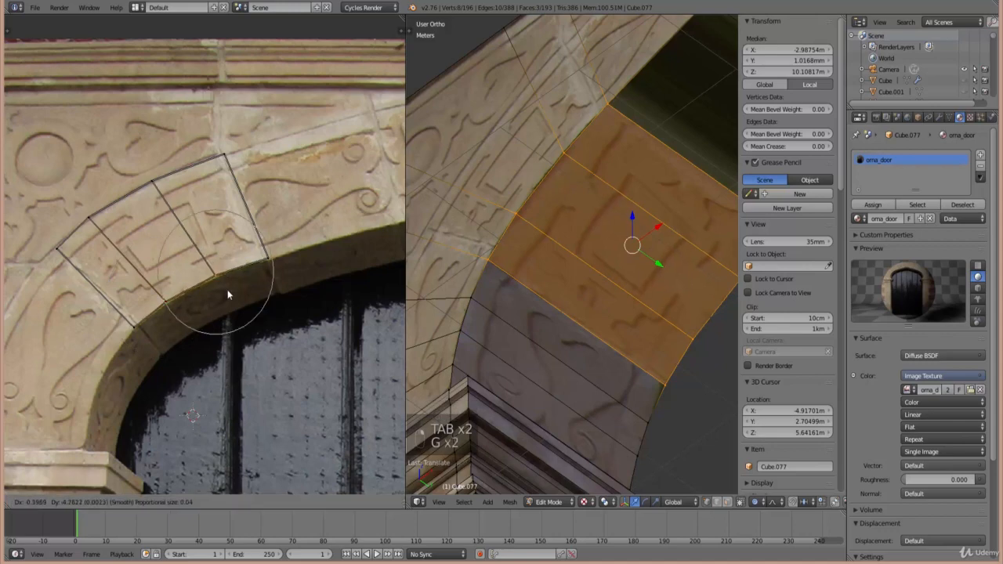
{"action": "left_click", "coordinate": [228, 289]}
{"action": "right_click", "coordinate": [273, 261]}
{"action": "key", "text": "g"}
{"action": "left_click", "coordinate": [258, 275]}
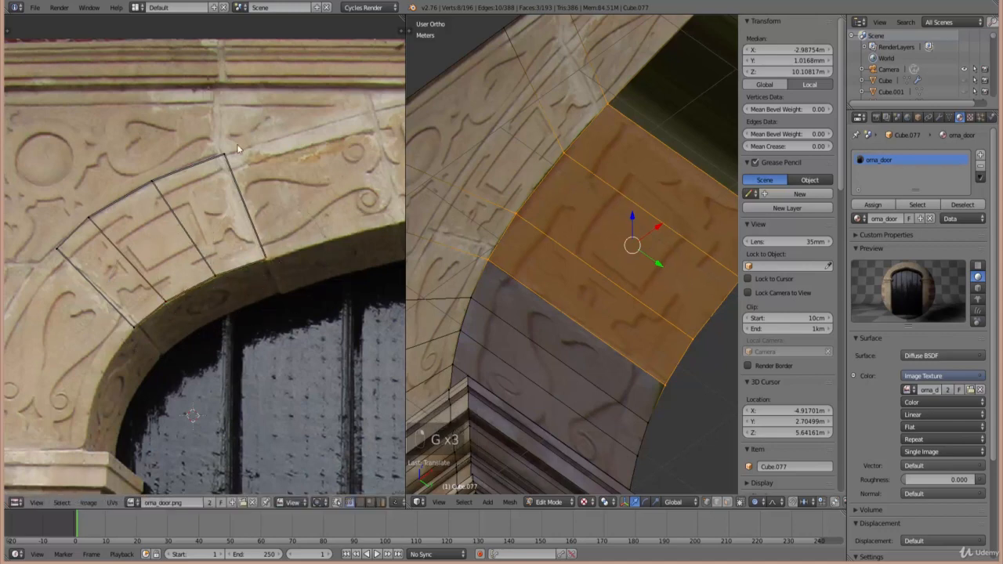
- Check the texture on the three underside faces in Object Mode, and return to Edit Mode
{"action": "key", "text": "Tab"}
{"action": "scroll", "coordinate": [574, 309], "scroll_direction": "down", "scroll_amount": 3}
{"action": "middle_click_drag", "start_coordinate": [574, 310], "coordinate": [619, 325]}
{"action": "scroll", "coordinate": [553, 277], "scroll_direction": "up", "scroll_amount": 4}
{"action": "scroll", "coordinate": [564, 286], "scroll_direction": "down", "scroll_amount": 4}
{"action": "key", "text": "Tab"}
{"action": "scroll", "coordinate": [369, 298], "scroll_direction": "down", "scroll_amount": 3}
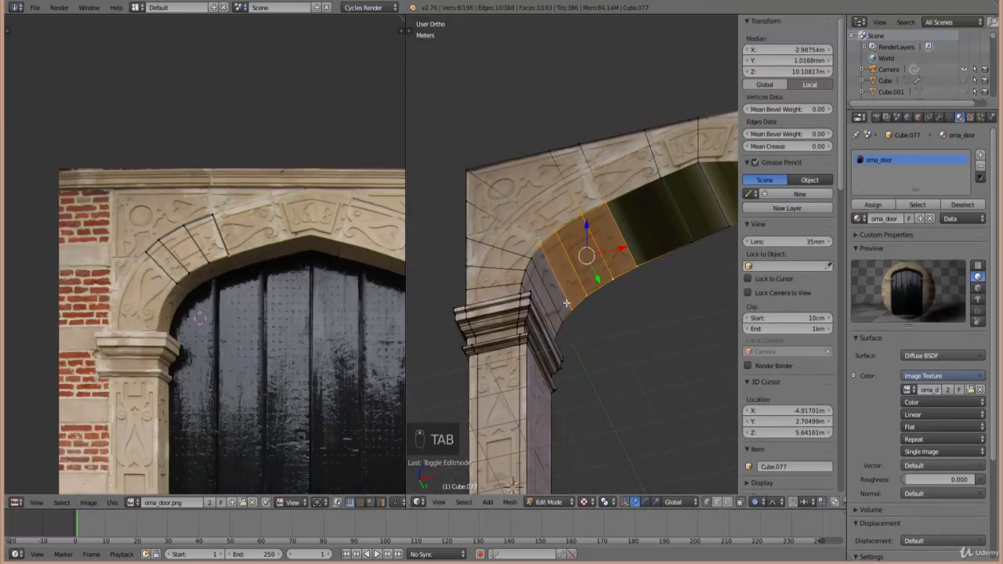
- Select the two remaining underside faces up to the arch's peak and unwrap them with Project From View from below
{"action": "scroll", "coordinate": [567, 303], "scroll_direction": "up", "scroll_amount": 5, "text": "ctrl"}
{"action": "scroll", "coordinate": [582, 257], "scroll_direction": "up", "scroll_amount": 3}
{"action": "right_click", "coordinate": [495, 172]}
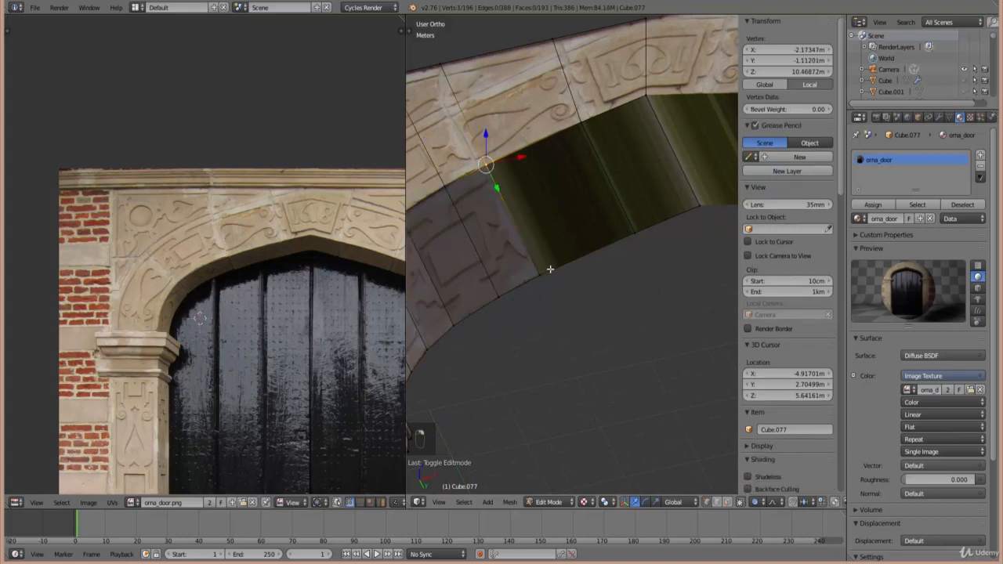
{"action": "right_click", "coordinate": [601, 120], "text": "shift"}
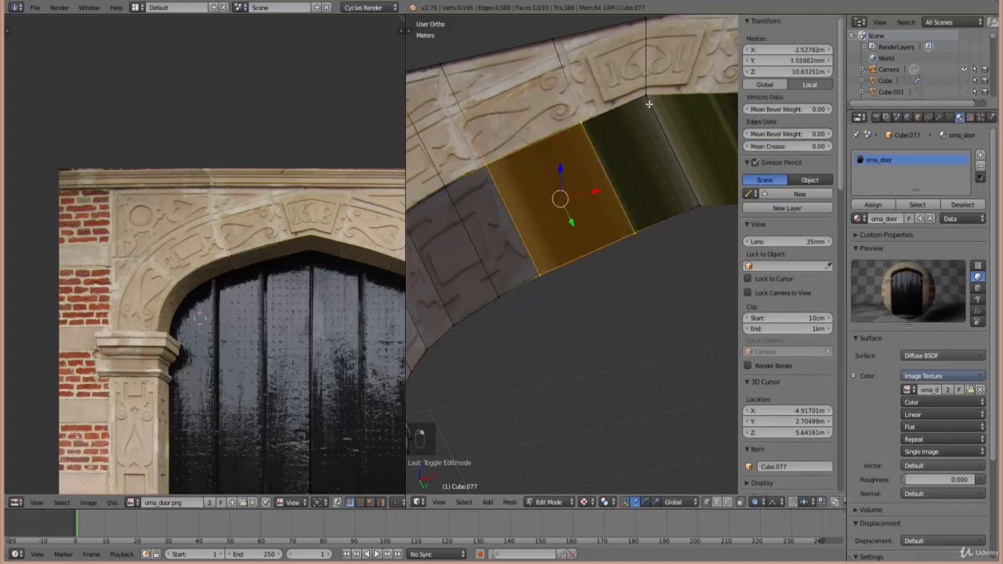
{"action": "right_click", "coordinate": [647, 97], "text": "shift"}
{"action": "right_click", "coordinate": [698, 205], "text": "shift"}
{"action": "key", "text": "KP_1"}
{"action": "key", "text": "KP_6"}
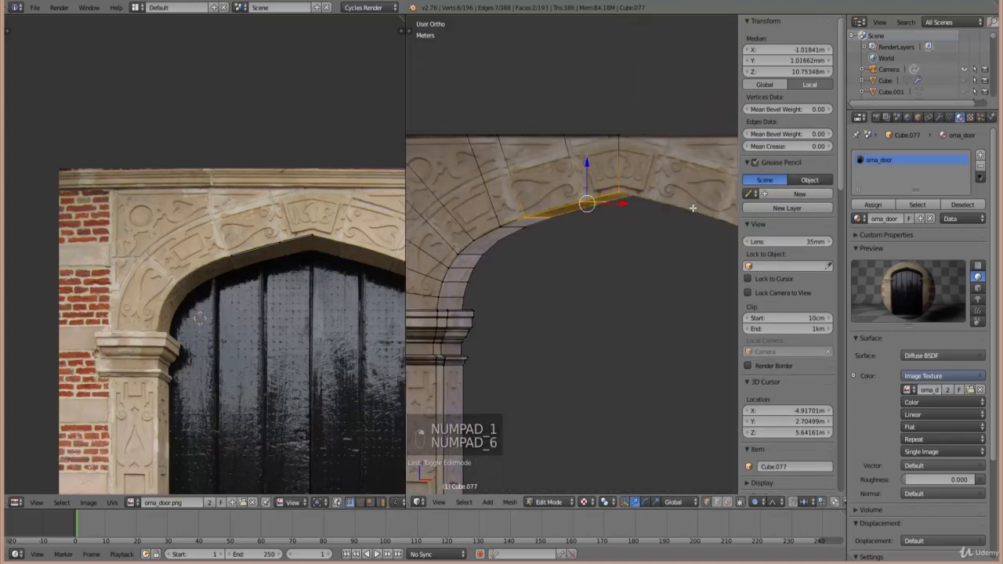
{"action": "key", "text": "KP_6"}
{"action": "key", "text": "KP_6"}
{"action": "key", "text": "KP_6"}
{"action": "key", "text": "KP_6"}
{"action": "key", "text": "KP_6"}
{"action": "key", "text": "KP_6"}
{"action": "key", "text": "KP_6"}
{"action": "key", "text": "KP_6"}
{"action": "key", "text": "KP_2"}
{"action": "key", "text": "KP_2"}
{"action": "key", "text": "KP_2"}
{"action": "key", "text": "KP_2"}
{"action": "key", "text": "KP_2"}
{"action": "key", "text": "KP_2"}
{"action": "key", "text": "KP_2"}
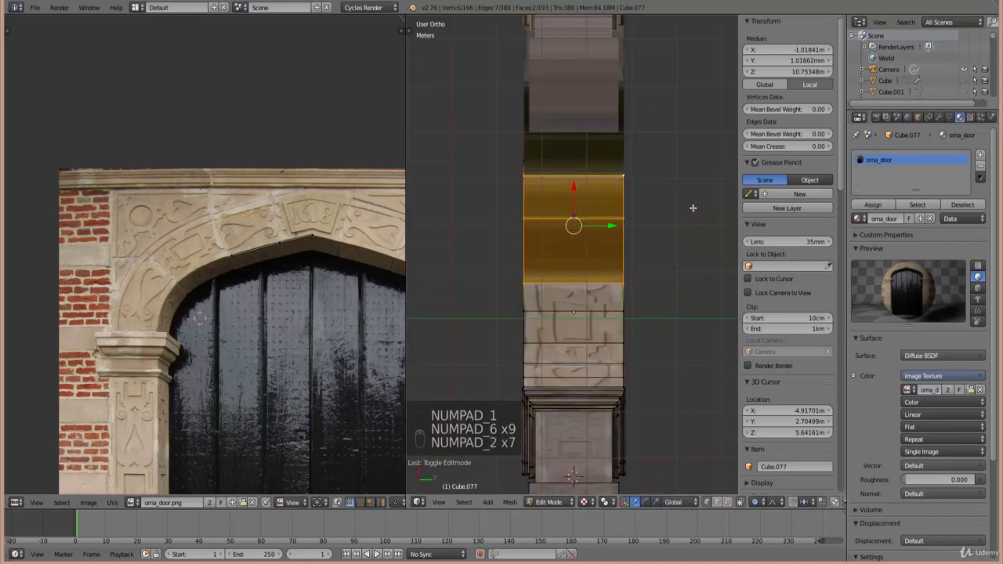
{"action": "key", "text": "u"}
{"action": "left_click", "coordinate": [693, 208]}
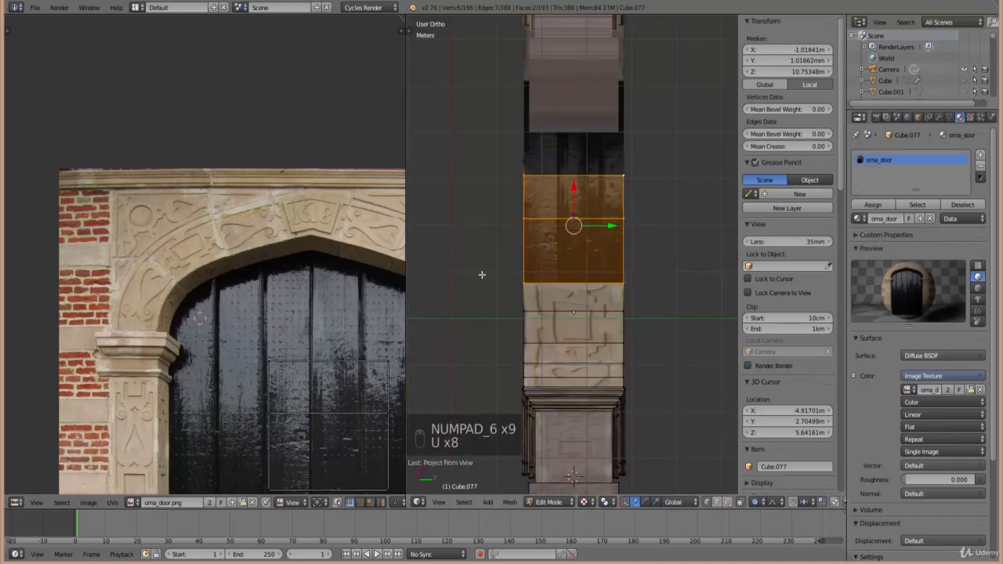
- Move the projected two-face UV island up from the door onto the carved stones of the arch
{"action": "scroll", "coordinate": [342, 406], "scroll_direction": "down", "scroll_amount": 2}
{"action": "scroll", "coordinate": [342, 406], "scroll_direction": "down", "scroll_amount": 2}
{"action": "scroll", "coordinate": [253, 340], "scroll_direction": "up", "scroll_amount": 3}
{"action": "key", "text": "g"}
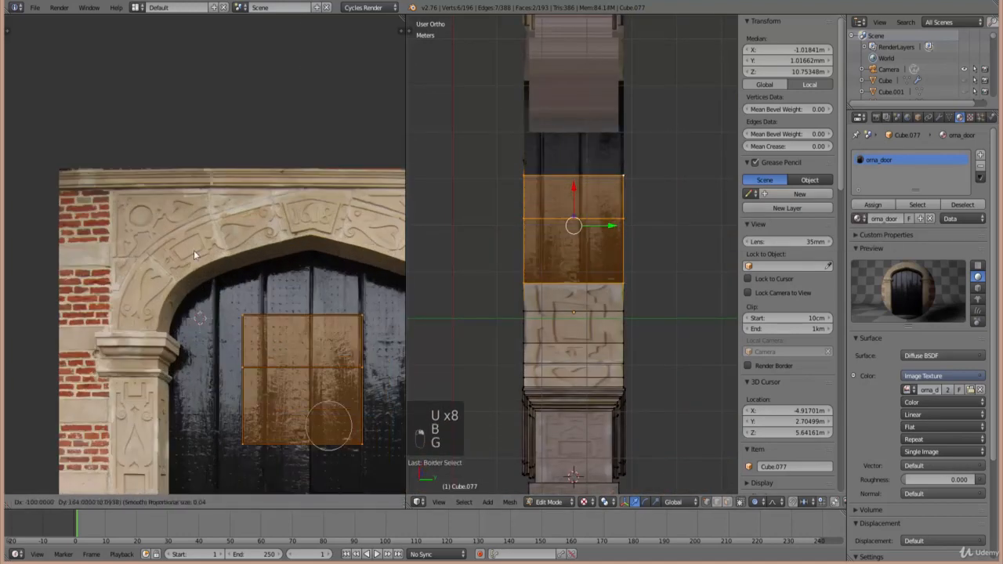
{"action": "left_click", "coordinate": [242, 273]}
- Turn off proportional editing, move the two-face UV island toward the carved stone beside the 1618 keystone, and scale it down uniformly
{"action": "scroll", "coordinate": [245, 298], "scroll_direction": "up", "scroll_amount": 4}
{"action": "key", "text": "s"}
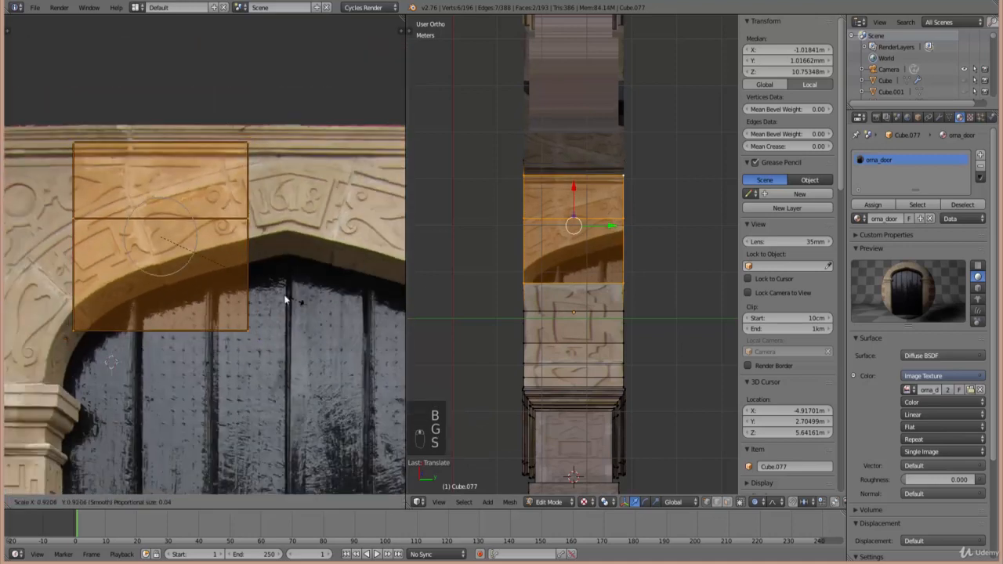
{"action": "right_click", "coordinate": [253, 275]}
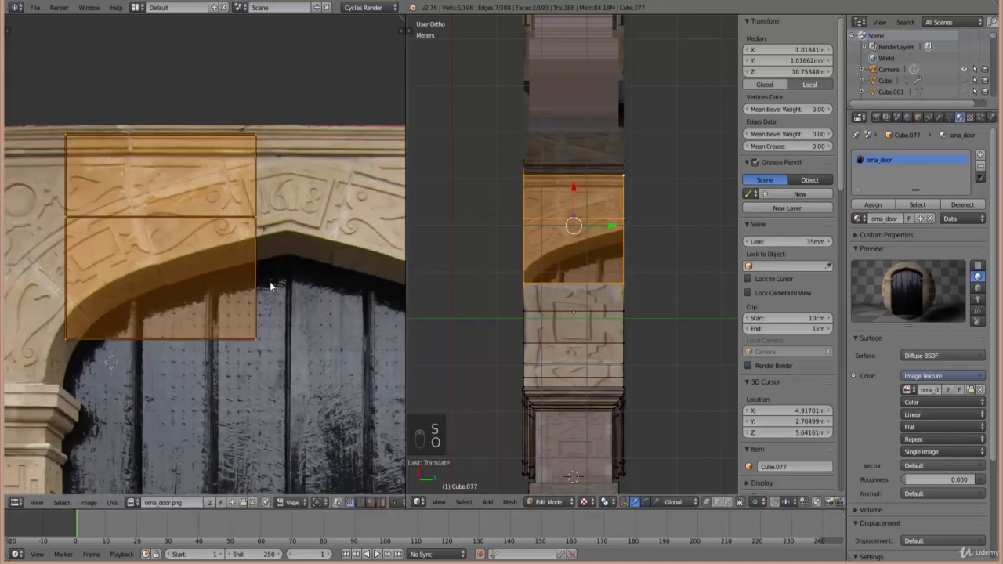
{"action": "key", "text": "g"}
{"action": "left_click", "coordinate": [322, 278]}
{"action": "key", "text": "s"}
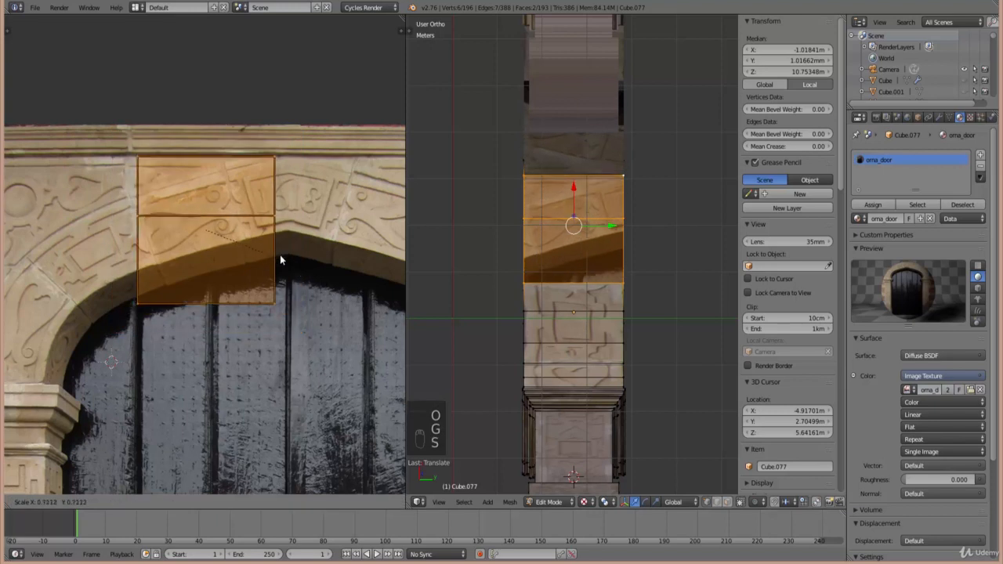
{"action": "left_click", "coordinate": [274, 252]}
{"action": "key", "text": "r"}
{"action": "right_click", "coordinate": [229, 318]}
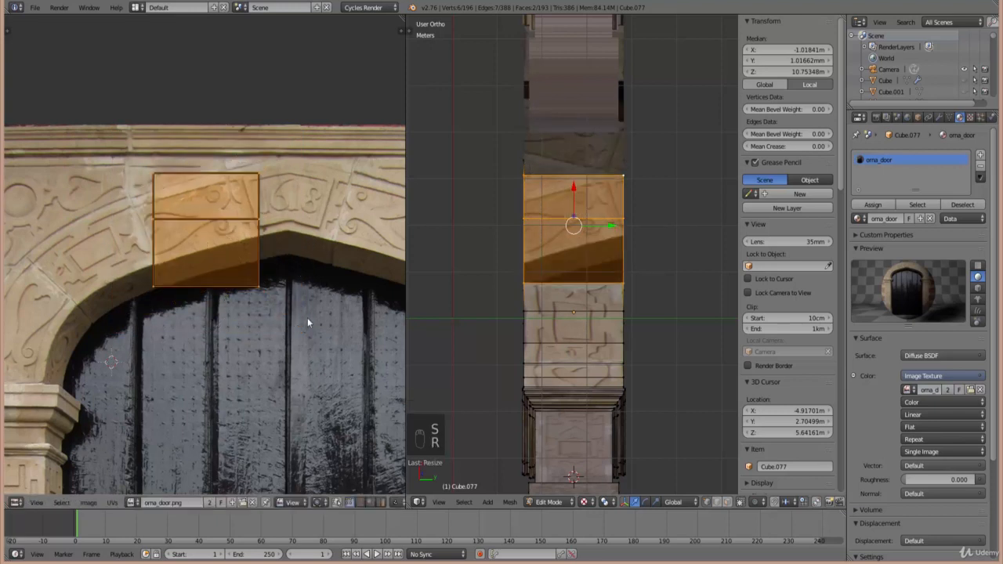
- Shrink the UV island further, place it on the carved stone beside the keystone, and scale it along X only
{"action": "key", "text": "s"}
{"action": "left_click", "coordinate": [276, 286]}
{"action": "key", "text": "g"}
{"action": "left_click", "coordinate": [279, 243]}
{"action": "key", "text": "s"}
{"action": "key", "text": "x"}
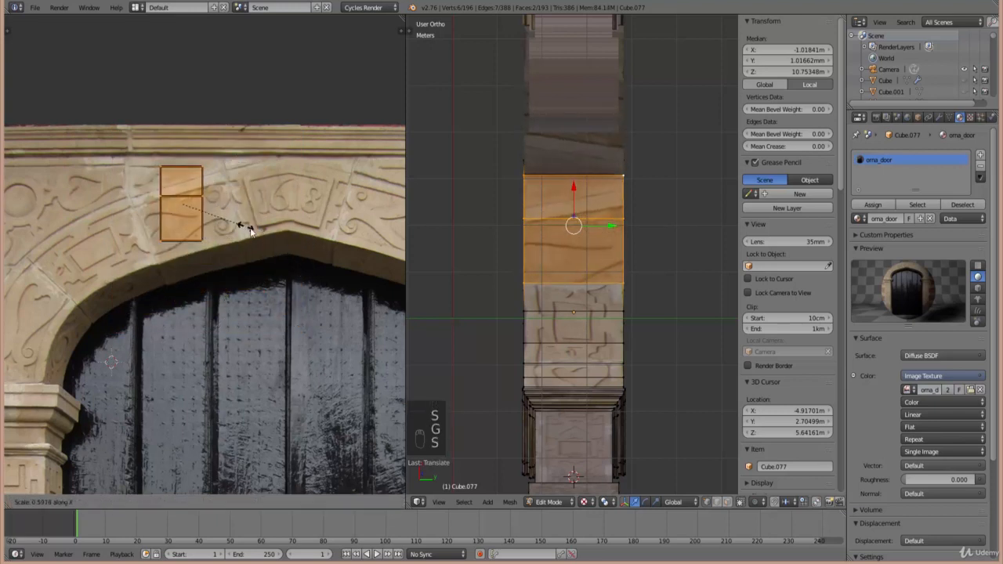
{"action": "left_click", "coordinate": [275, 264]}
- Rotate the UV island to follow the slope of the carved arch stone
{"action": "key", "text": "r"}
{"action": "left_click", "coordinate": [185, 329]}
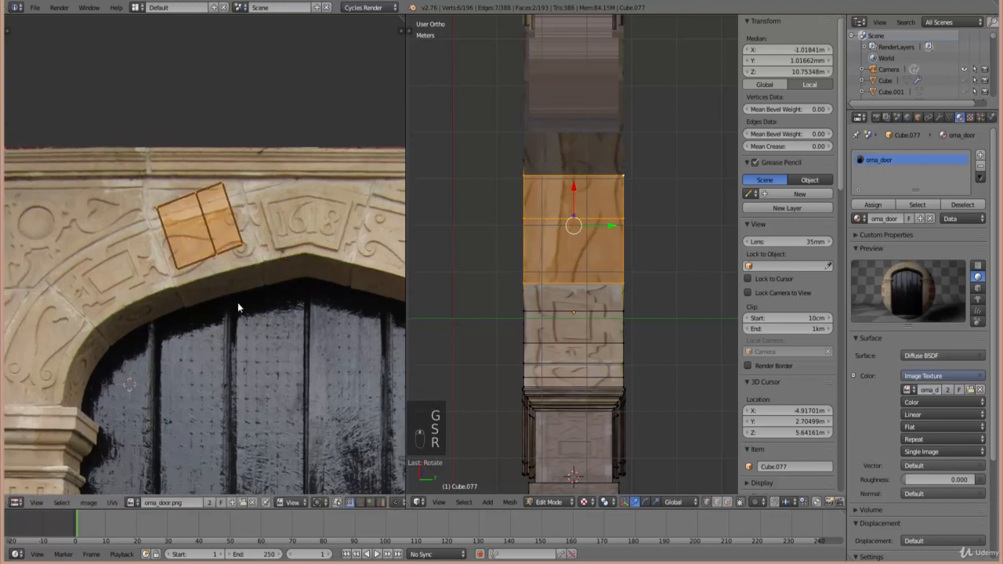
{"action": "scroll", "coordinate": [238, 302], "scroll_direction": "up", "scroll_amount": 1}
{"action": "key", "text": "g"}
{"action": "right_click", "coordinate": [231, 320]}
{"action": "key", "text": "r"}
{"action": "right_click", "coordinate": [231, 324]}
- Fine-tune the rotated UV island's position and scale so it fits between the carved stone's outer and inner edges
{"action": "key", "text": "g"}
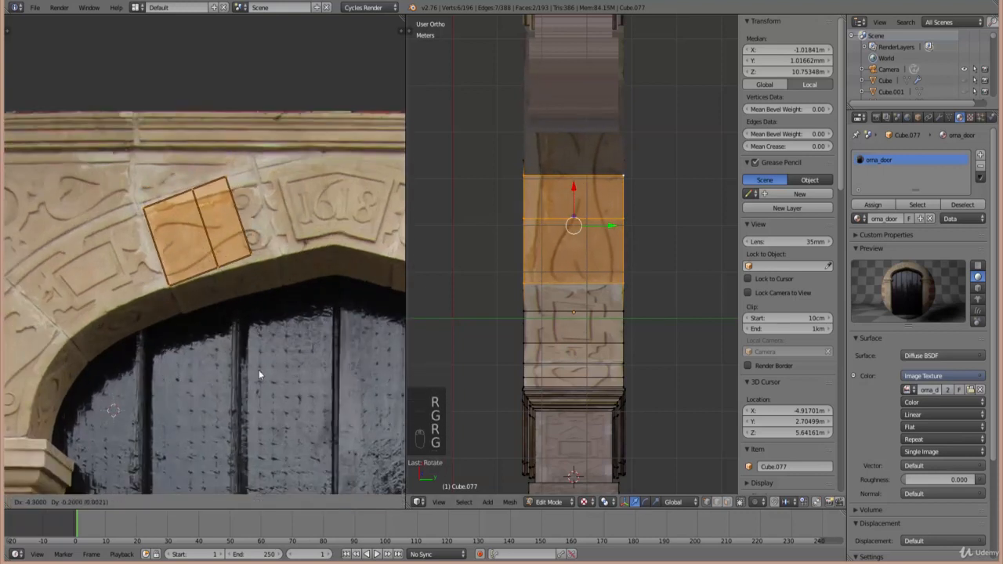
{"action": "key", "text": "s"}
{"action": "key", "text": "g"}
{"action": "key", "text": "s"}
{"action": "left_click", "coordinate": [285, 350]}
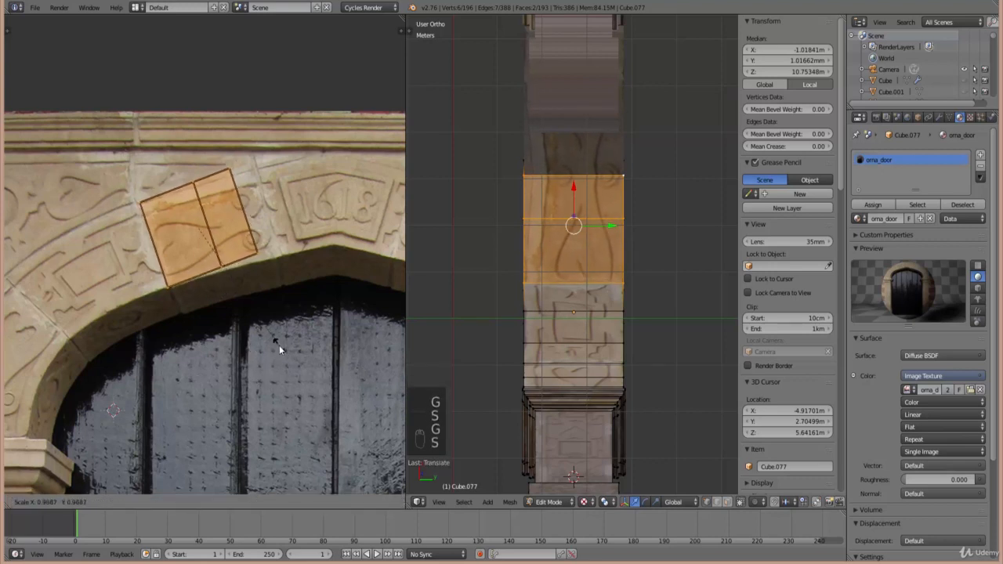
{"action": "left_click", "coordinate": [279, 345]}
{"action": "key", "text": "g"}
{"action": "left_click", "coordinate": [272, 341]}
- Extend the UV island's keystone-side end vertices to the joint beside the 1618 stone, using proportional editing with a size of about 0.09
{"action": "right_click", "coordinate": [291, 215]}
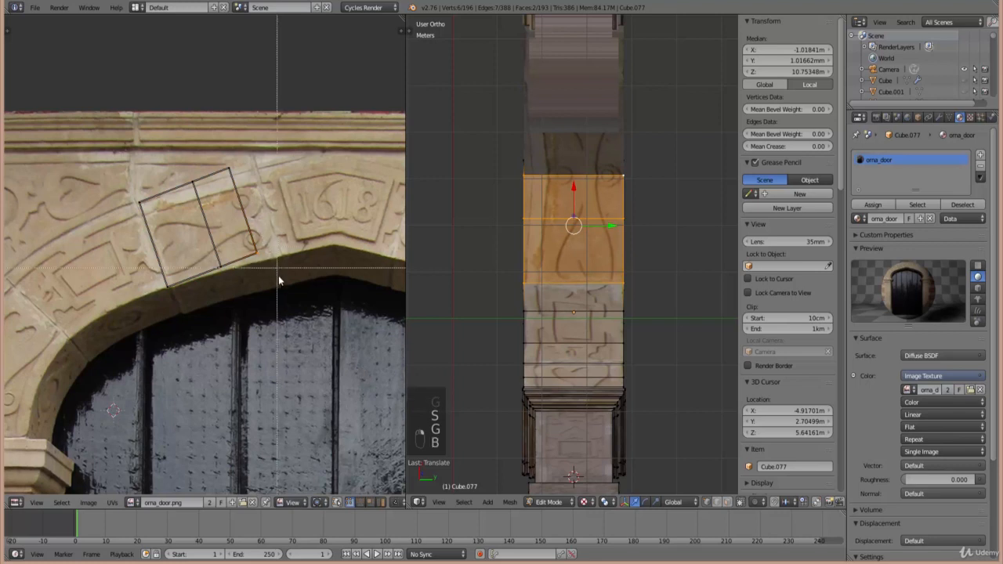
{"action": "key", "text": "g"}
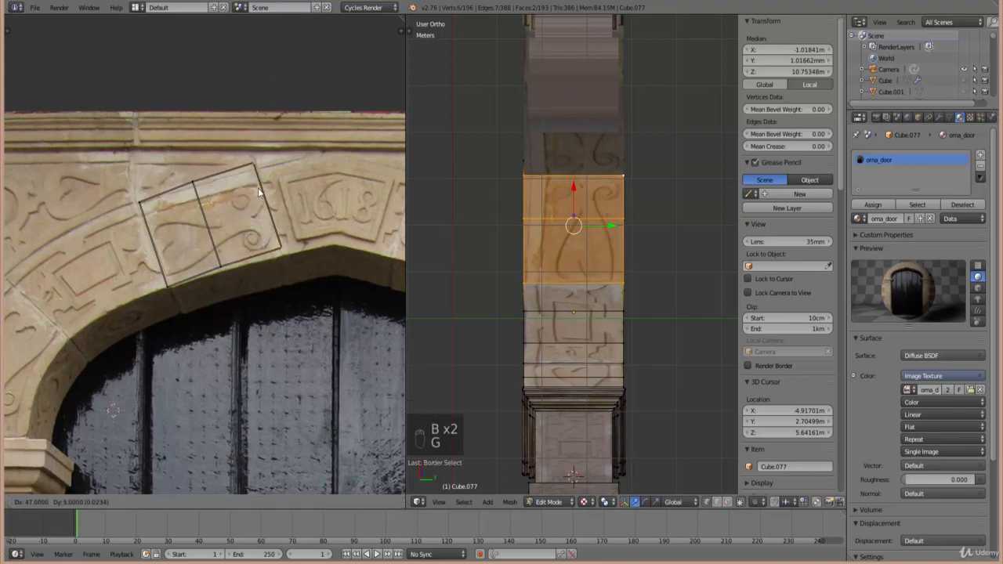
{"action": "right_click", "coordinate": [256, 189]}
{"action": "key", "text": "g"}
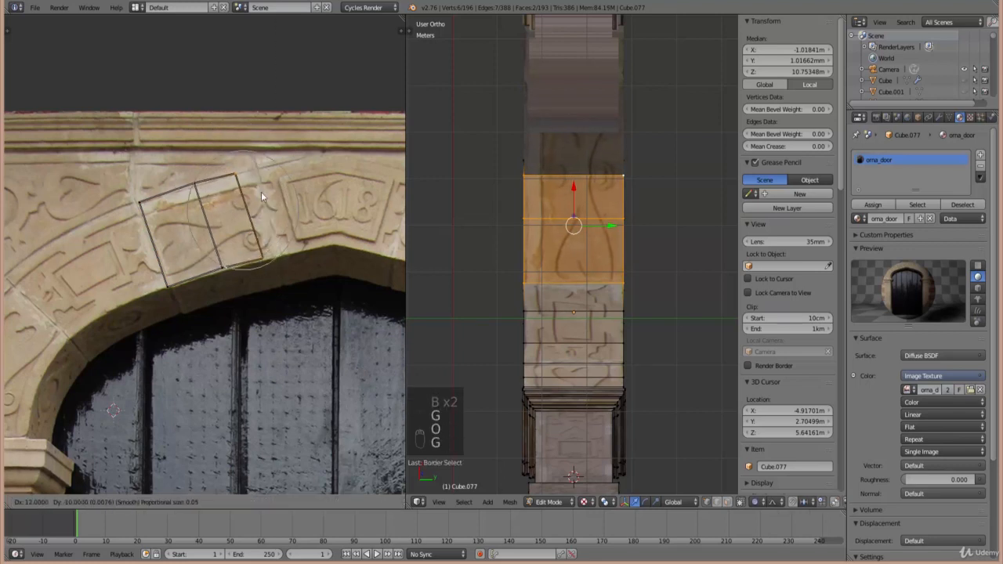
{"action": "key", "text": "o"}
{"action": "key", "text": "r"}
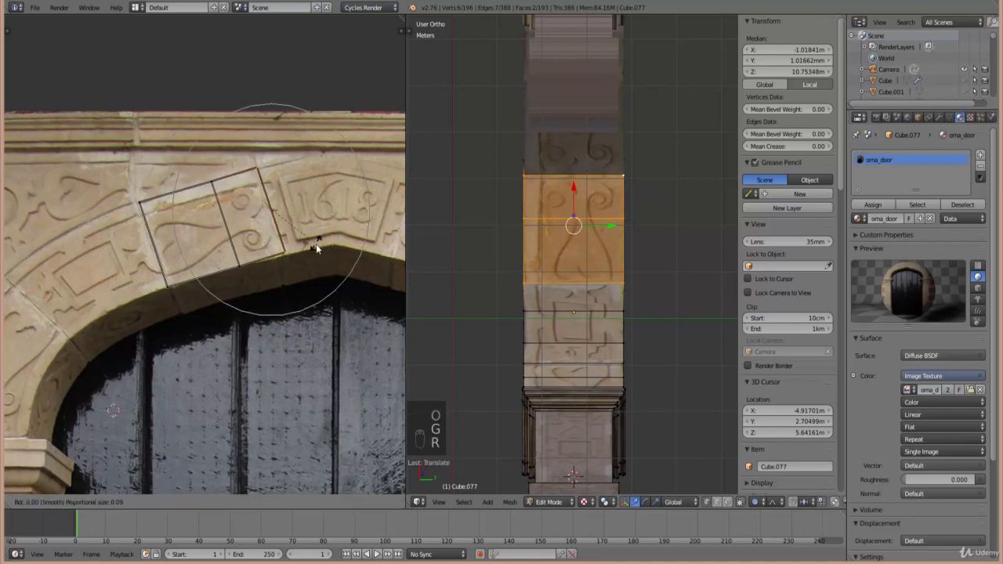
{"action": "left_click", "coordinate": [313, 245]}
{"action": "key", "text": "g"}
{"action": "left_click", "coordinate": [300, 286]}
- Inspect the texture on the arch's underside and peak in Object Mode from several angles
{"action": "key", "text": "Tab"}
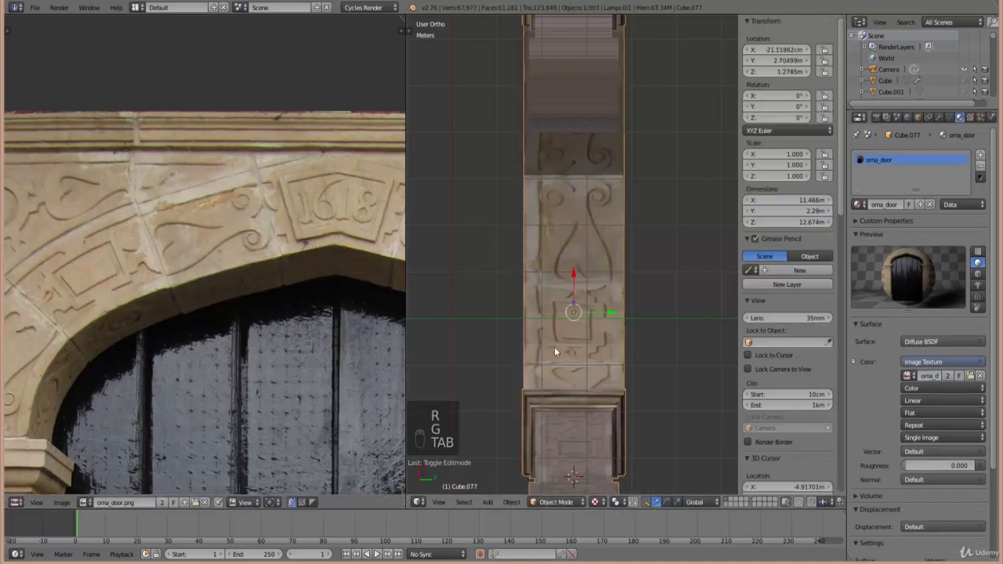
{"action": "middle_click_drag", "start_coordinate": [555, 348], "coordinate": [640, 386]}
{"action": "scroll", "coordinate": [639, 386], "scroll_direction": "down", "scroll_amount": 5}
{"action": "middle_click_drag", "start_coordinate": [614, 342], "coordinate": [631, 394]}
{"action": "scroll", "coordinate": [632, 394], "scroll_direction": "up", "scroll_amount": 4}
{"action": "scroll", "coordinate": [634, 375], "scroll_direction": "up", "scroll_amount": 2}
{"action": "middle_click_drag", "start_coordinate": [618, 347], "coordinate": [563, 279]}
{"action": "key", "text": "Tab"}
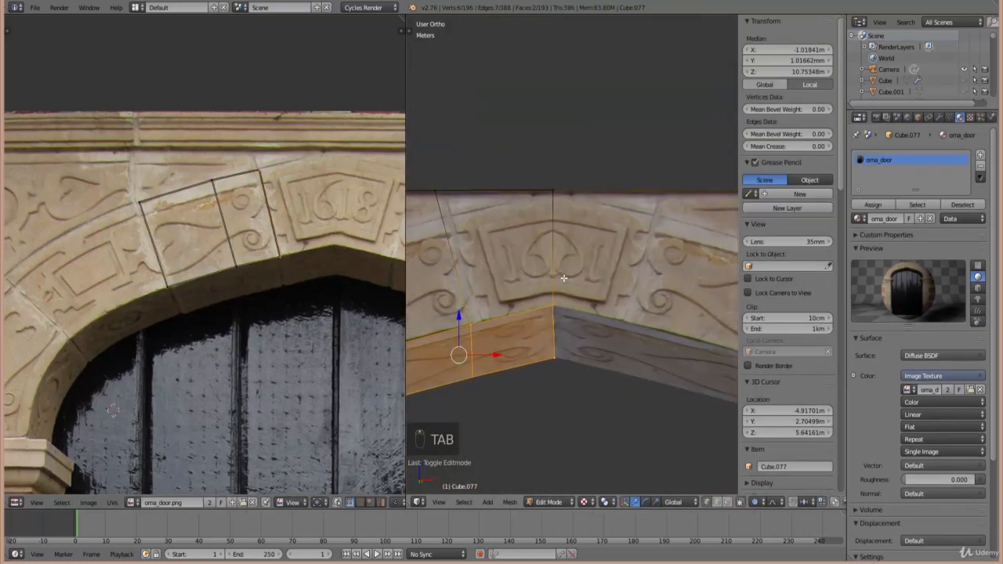
{"action": "right_click", "coordinate": [552, 305]}
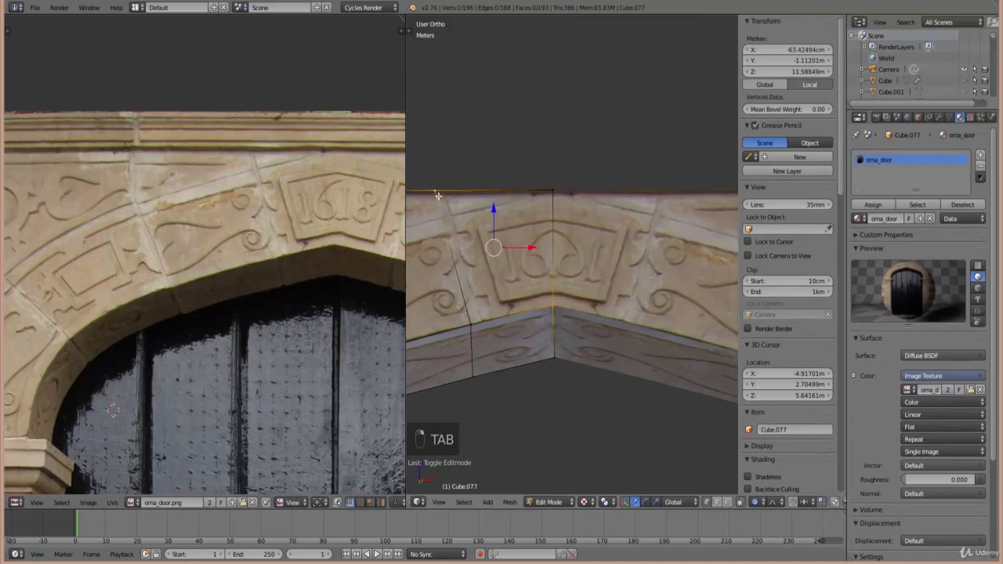
{"action": "right_click", "coordinate": [469, 311], "text": "shift"}
{"action": "scroll", "coordinate": [522, 254], "scroll_direction": "down", "scroll_amount": 2}
{"action": "key", "text": "Tab"}
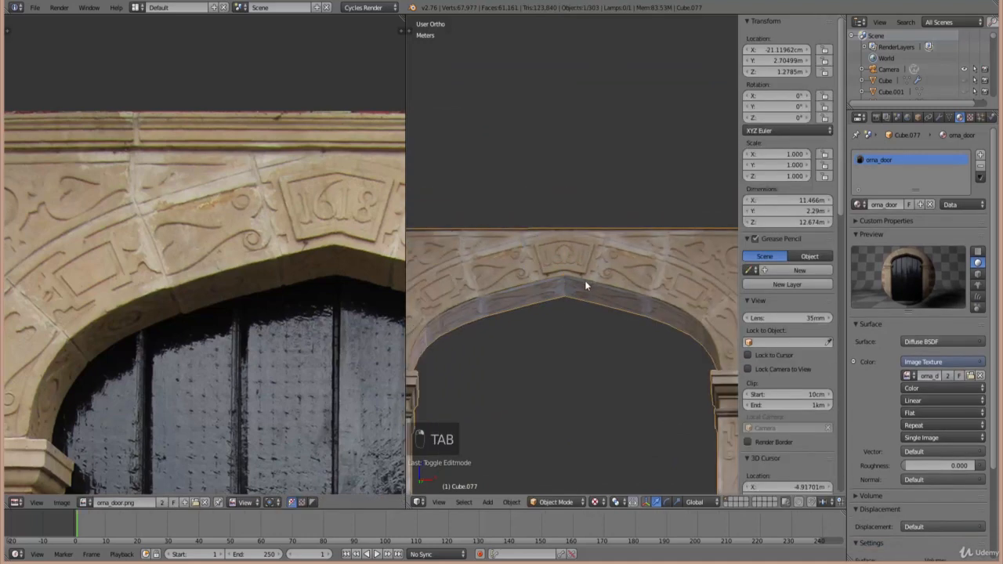
{"action": "scroll", "coordinate": [585, 280], "scroll_direction": "up", "scroll_amount": 2}
{"action": "middle_click_drag", "start_coordinate": [557, 285], "coordinate": [631, 309]}
{"action": "scroll", "coordinate": [573, 302], "scroll_direction": "down", "scroll_amount": 5}
{"action": "scroll", "coordinate": [550, 329], "scroll_direction": "up", "scroll_amount": 4}
{"action": "scroll", "coordinate": [530, 338], "scroll_direction": "up", "scroll_amount": 2}
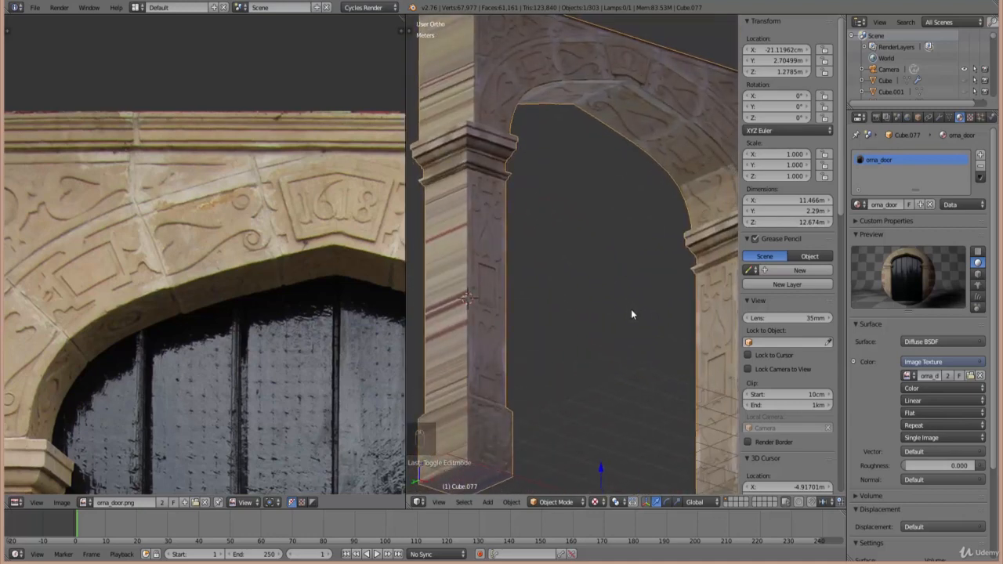
- Select the outer side faces of the left pillar's shaft and base in wireframe and unwrap them with Project From View from the side
{"action": "key", "text": "KP_1"}
{"action": "scroll", "coordinate": [623, 298], "scroll_direction": "down", "scroll_amount": 4}
{"action": "scroll", "coordinate": [596, 314], "scroll_direction": "up", "scroll_amount": 5}
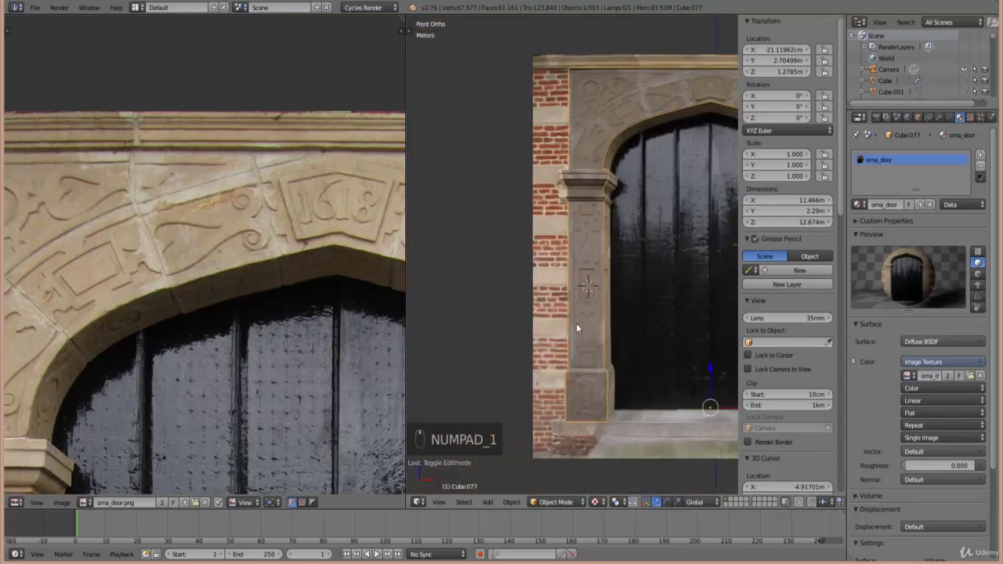
{"action": "key", "text": "Tab"}
{"action": "key", "text": "z"}
{"action": "key", "text": "b"}
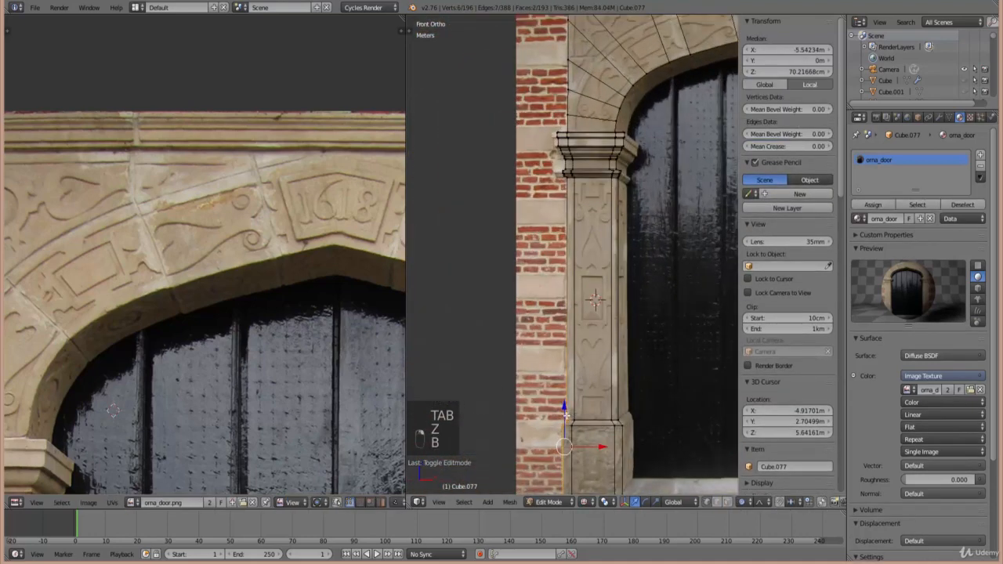
{"action": "scroll", "coordinate": [518, 206], "scroll_direction": "up", "scroll_amount": 5}
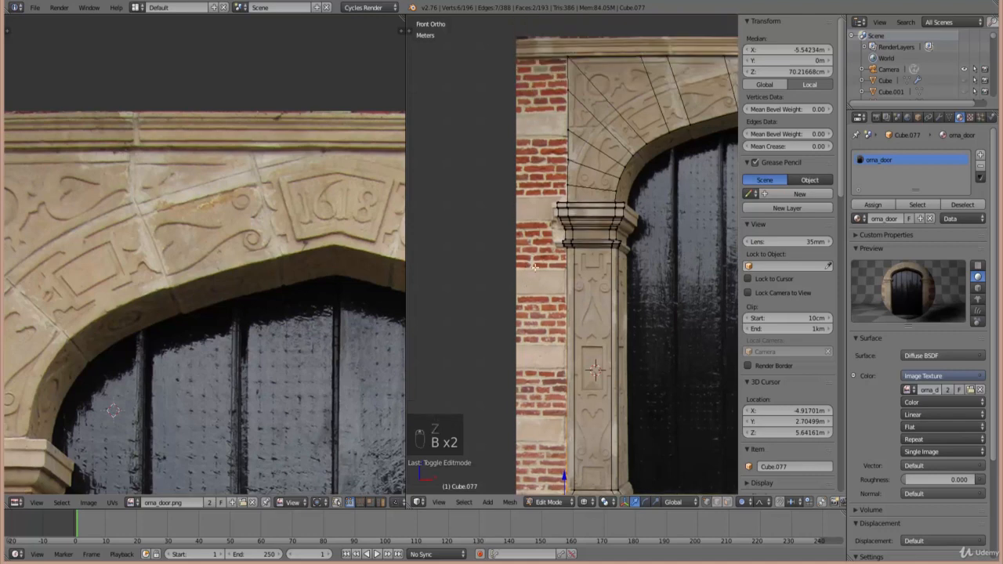
{"action": "key", "text": "b"}
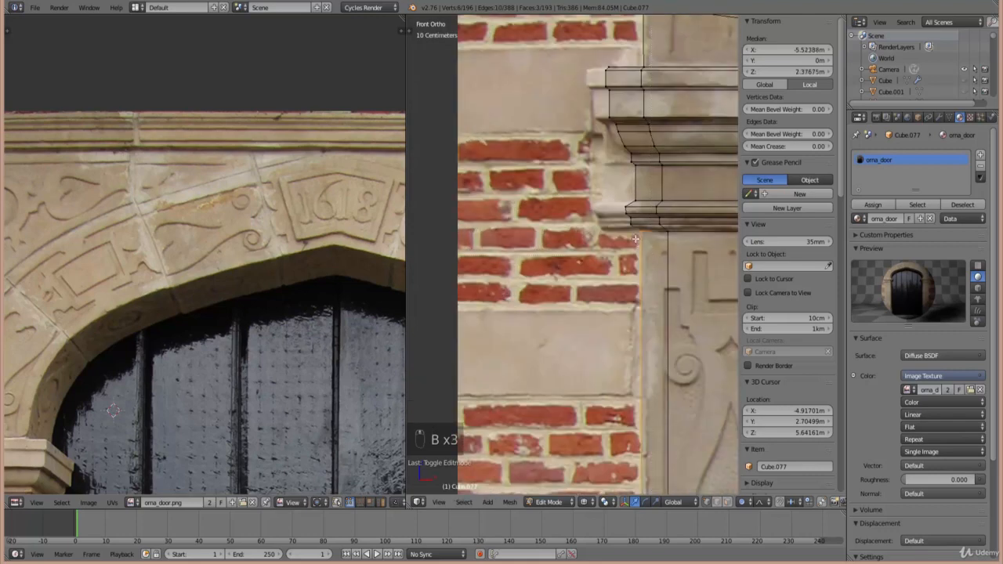
{"action": "scroll", "coordinate": [634, 239], "scroll_direction": "down", "scroll_amount": 4}
{"action": "key", "text": "KP_4"}
{"action": "key", "text": "KP_4"}
{"action": "key", "text": "KP_4"}
{"action": "key", "text": "KP_4"}
{"action": "key", "text": "KP_4"}
{"action": "key", "text": "KP_4"}
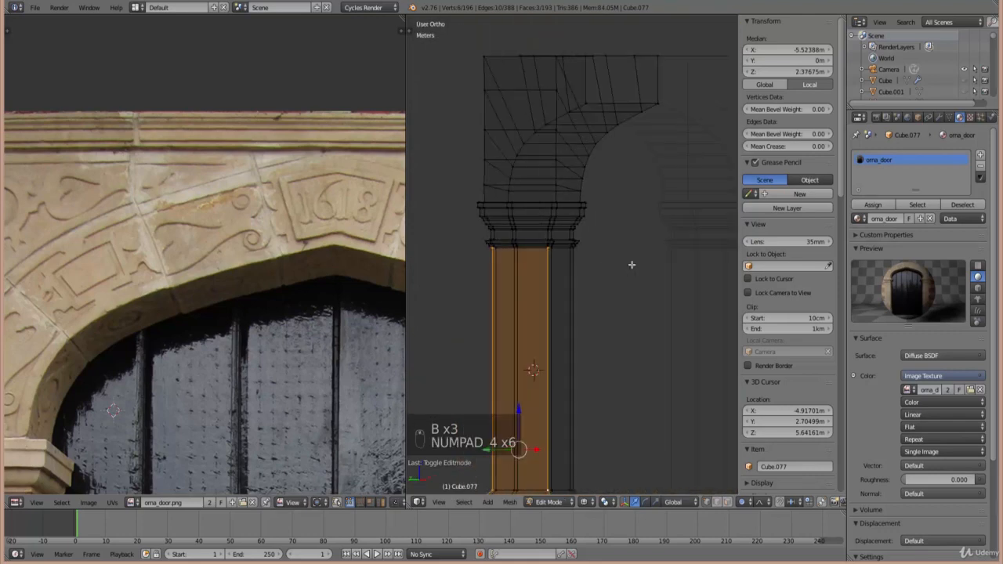
{"action": "key", "text": "KP_4"}
{"action": "key", "text": "KP_4"}
{"action": "key", "text": "KP_4"}
{"action": "key", "text": "u"}
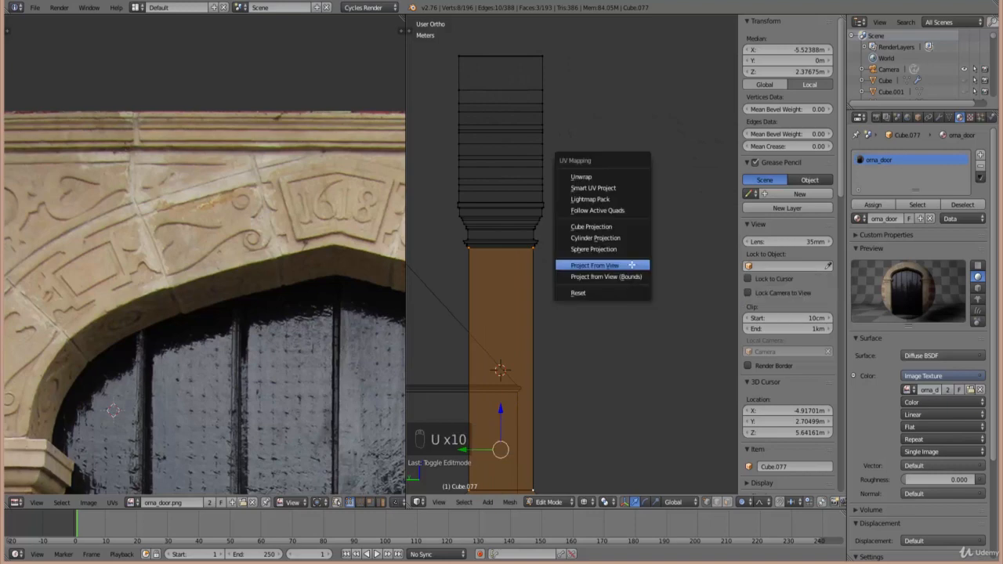
{"action": "left_click", "coordinate": [631, 265]}
- Select the whole projected pillar-side UV island and move it onto the left pillar in the door photo
{"action": "scroll", "coordinate": [213, 376], "scroll_direction": "down", "scroll_amount": 5}
{"action": "middle_click_drag", "start_coordinate": [212, 418], "coordinate": [215, 307]}
{"action": "key", "text": "b"}
{"action": "left_click_drag", "start_coordinate": [162, 444], "coordinate": [245, 223]}
{"action": "scroll", "coordinate": [239, 360], "scroll_direction": "up", "scroll_amount": 2}
{"action": "key", "text": "g"}
{"action": "left_click", "coordinate": [177, 291]}
- Turn off proportional editing and scale the pillar-side UV island down to the width of the photo's pillar front
{"action": "key", "text": "o"}
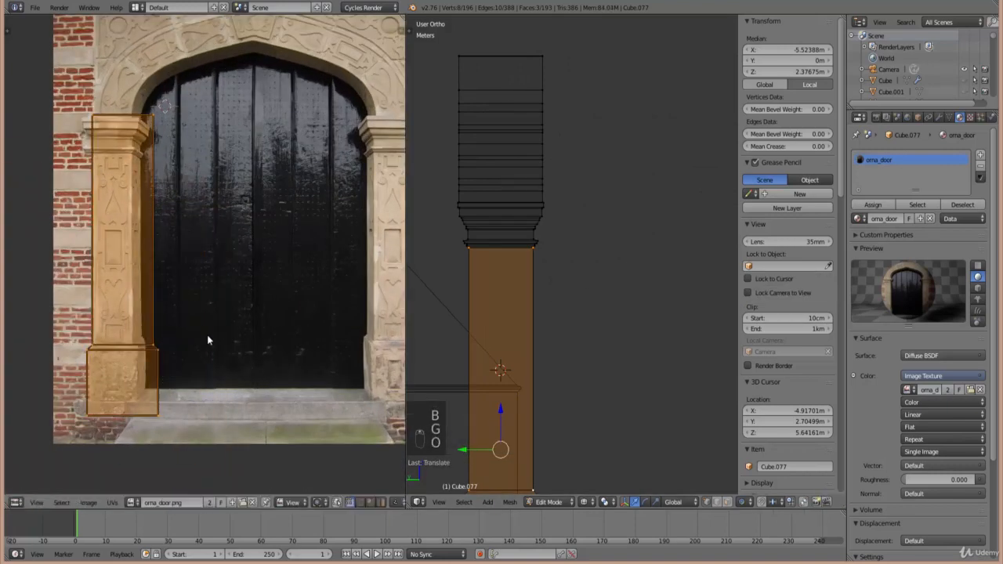
{"action": "scroll", "coordinate": [235, 344], "scroll_direction": "up", "scroll_amount": 3}
{"action": "key", "text": "s"}
{"action": "left_click", "coordinate": [244, 357]}
{"action": "middle_click_drag", "start_coordinate": [244, 357], "coordinate": [275, 353]}
{"action": "key", "text": "s"}
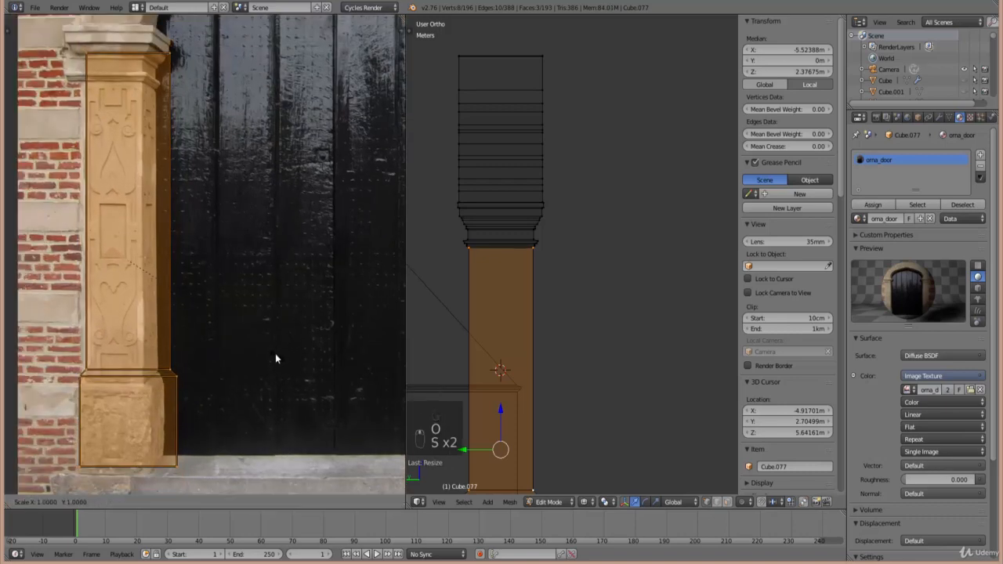
{"action": "left_click", "coordinate": [229, 331]}
- Align the UV island with the photo's pillar and base, and lower its top edge to just beneath the capital
{"action": "middle_click_drag", "start_coordinate": [242, 324], "coordinate": [265, 312]}
{"action": "key", "text": "g"}
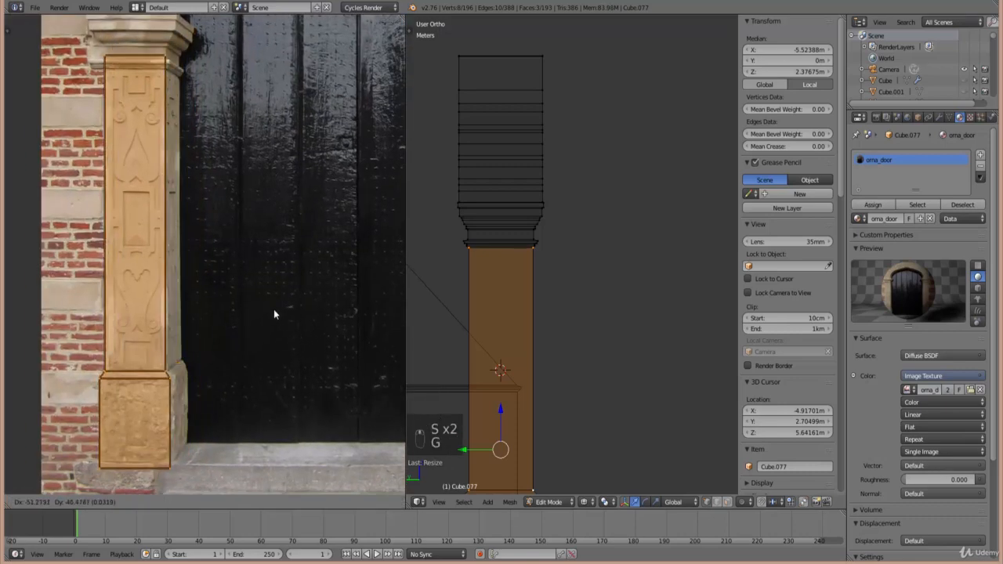
{"action": "left_click", "coordinate": [282, 303]}
{"action": "middle_click_drag", "start_coordinate": [239, 242], "coordinate": [262, 324]}
{"action": "right_click", "coordinate": [213, 189]}
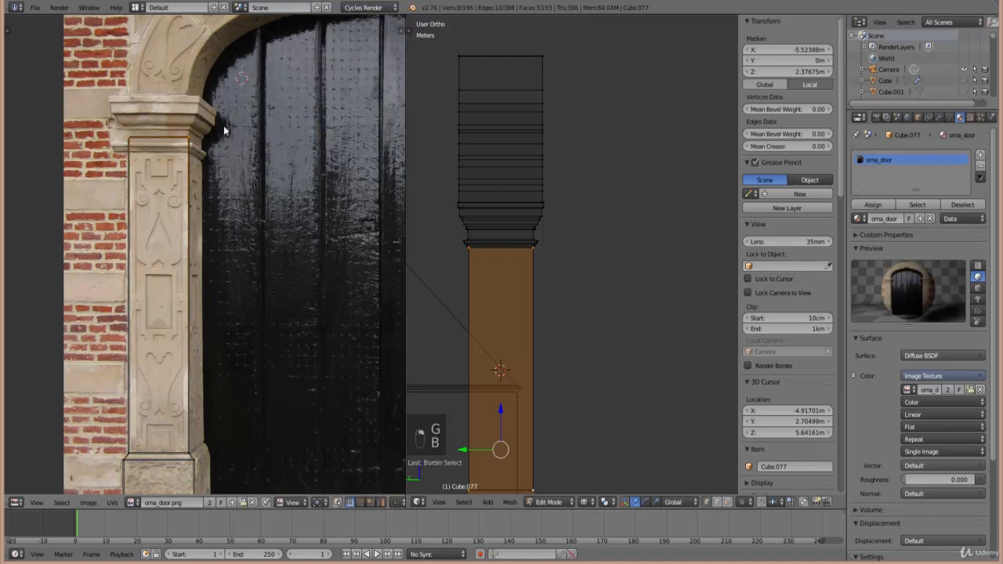
{"action": "key", "text": "g"}
{"action": "left_click", "coordinate": [225, 267]}
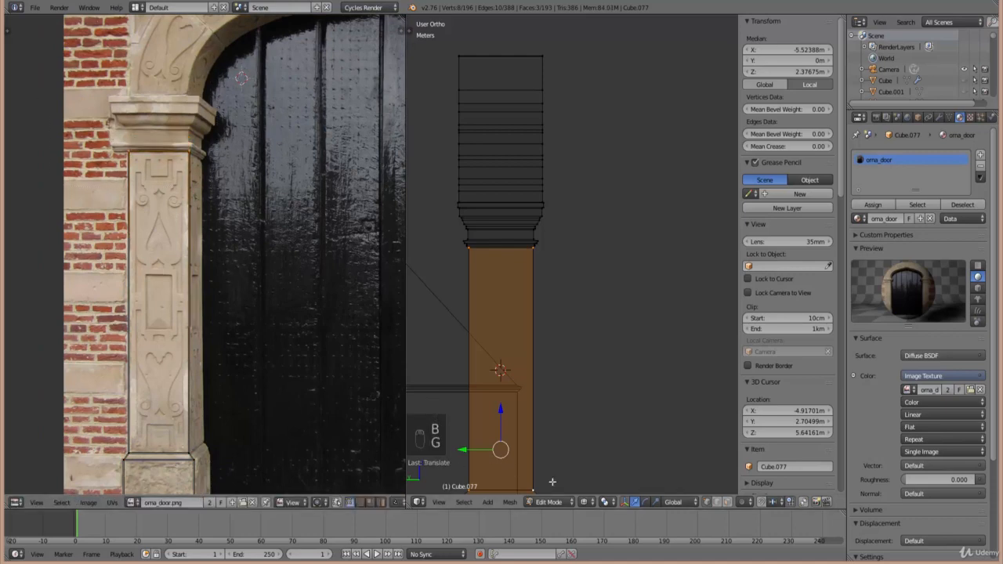
- Switch the viewport from wireframe to textured shading and check the pillar's outer side in Object Mode
{"action": "left_click", "coordinate": [588, 502]}
{"action": "left_click", "coordinate": [602, 452]}
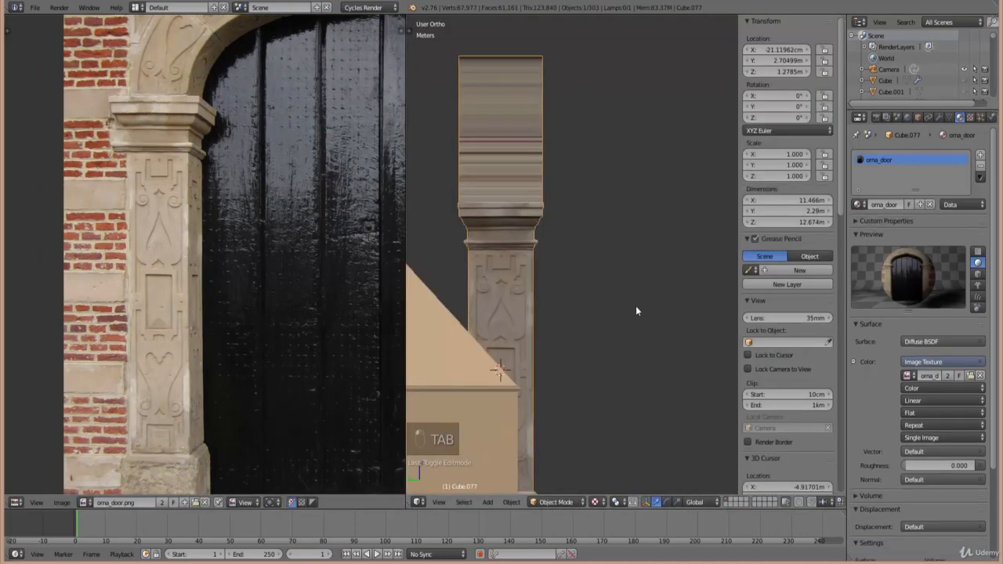
{"action": "key", "text": "Tab"}
- Select the outer side faces above the left capital in wireframe and unwrap them with Project From View from the side
{"action": "key", "text": "KP_1"}
{"action": "scroll", "coordinate": [571, 270], "scroll_direction": "up", "scroll_amount": 5}
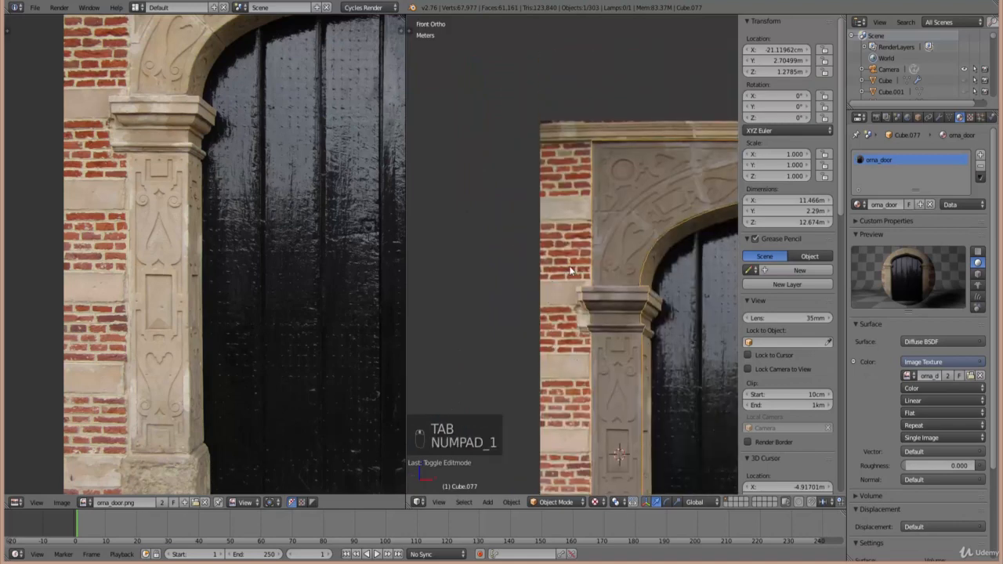
{"action": "key", "text": "Tab"}
{"action": "key", "text": "z"}
{"action": "key", "text": "b"}
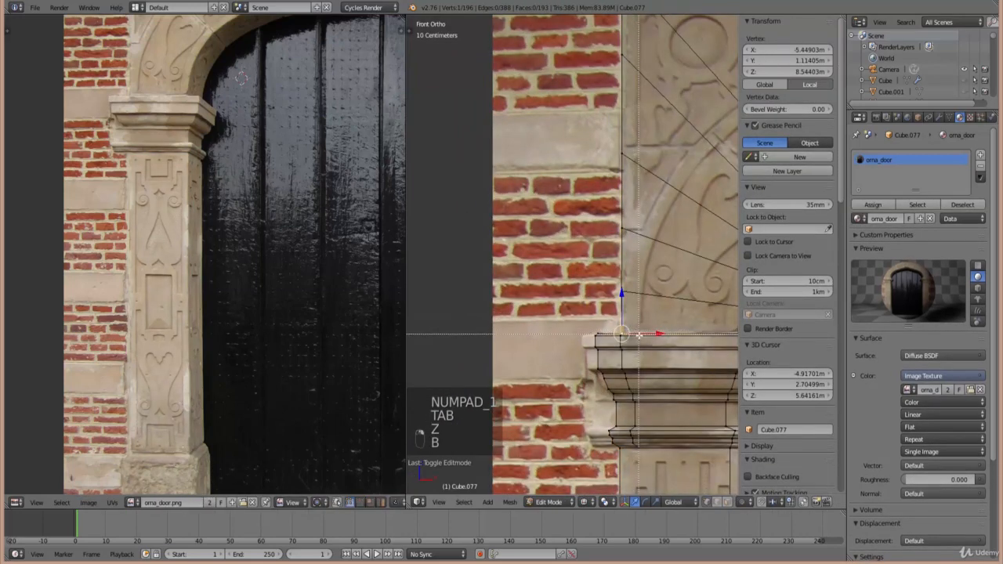
{"action": "left_click_drag", "start_coordinate": [598, 206], "coordinate": [599, 140]}
{"action": "scroll", "coordinate": [627, 146], "scroll_direction": "down", "scroll_amount": 2}
{"action": "middle_click_drag", "start_coordinate": [633, 147], "coordinate": [634, 218], "text": "shift"}
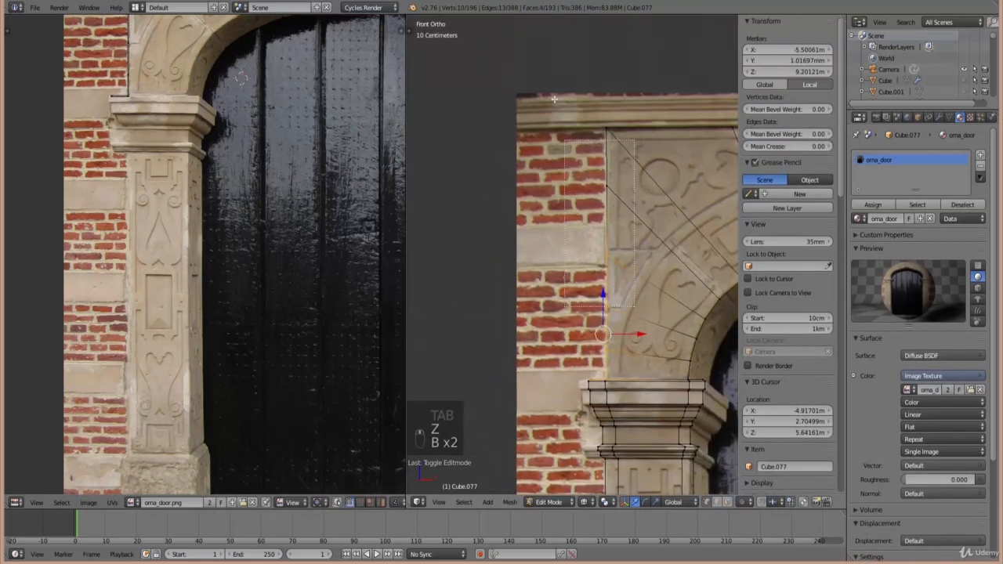
{"action": "left_click_drag", "start_coordinate": [553, 99], "coordinate": [564, 141]}
{"action": "key", "text": "KP_4"}
{"action": "key", "text": "KP_4"}
{"action": "key", "text": "KP_4"}
{"action": "key", "text": "KP_4"}
{"action": "key", "text": "KP_4"}
{"action": "key", "text": "KP_4"}
{"action": "key", "text": "KP_4"}
{"action": "key", "text": "KP_4"}
{"action": "key", "text": "KP_4"}
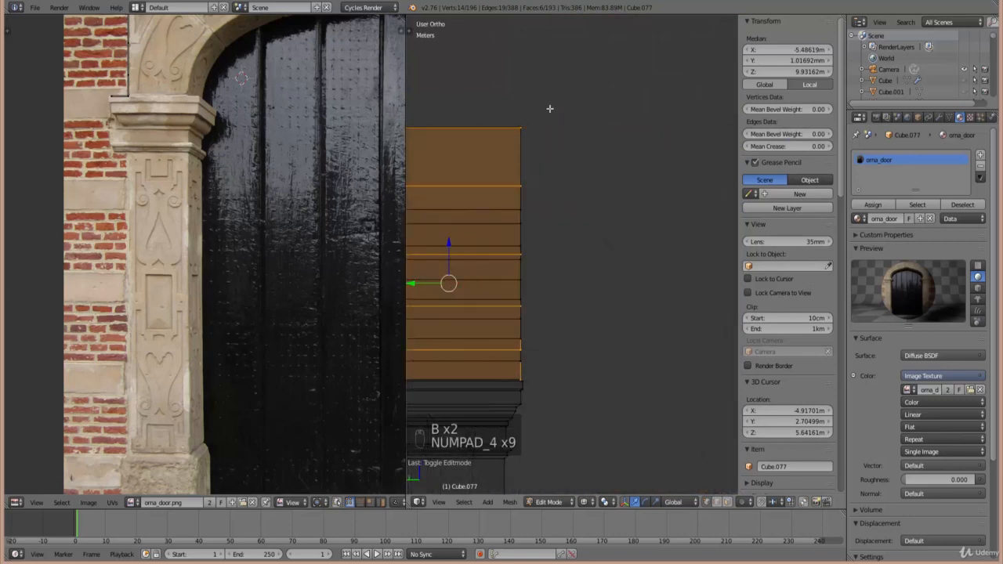
{"action": "key", "text": "u"}
{"action": "left_click", "coordinate": [548, 115]}
- Select the entire new UV island and move it up over the left part of the photo's arch
{"action": "scroll", "coordinate": [240, 298], "scroll_direction": "down", "scroll_amount": 3}
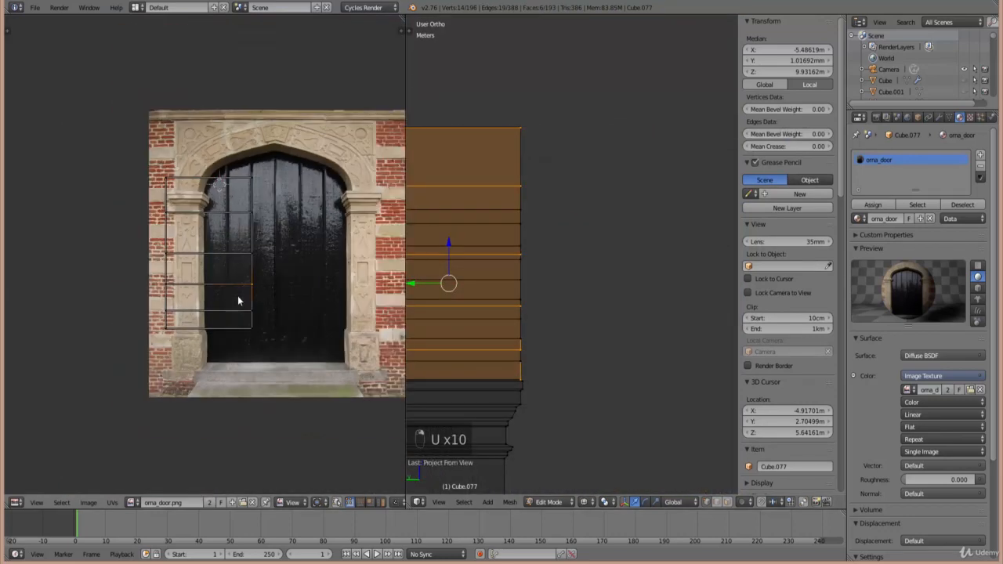
{"action": "key", "text": "n"}
{"action": "key", "text": "n"}
{"action": "key", "text": "b"}
{"action": "left_click_drag", "start_coordinate": [265, 361], "coordinate": [84, 166]}
{"action": "key", "text": "g"}
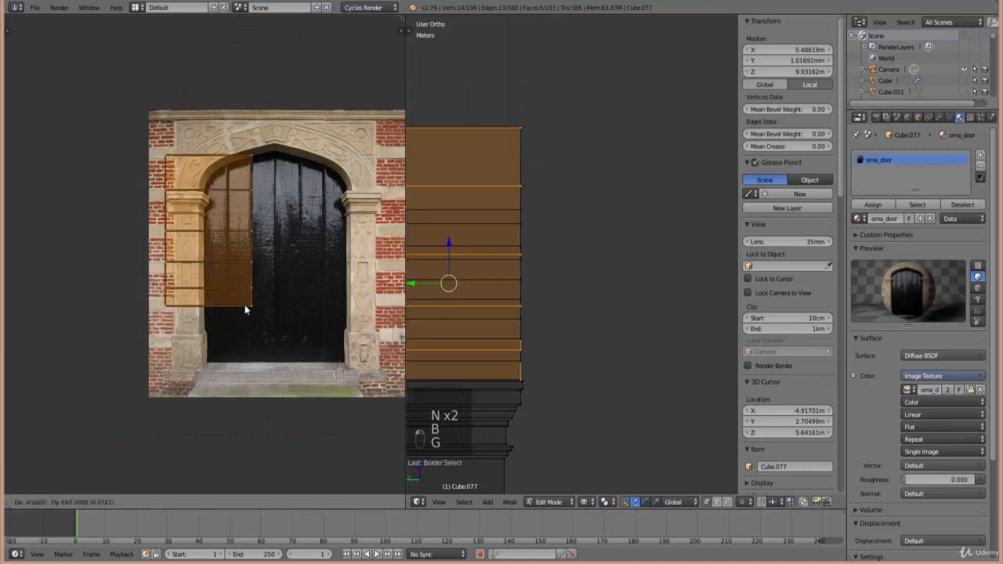
{"action": "left_click", "coordinate": [240, 259]}
- Scale the UV island and place it directly above the photo's left capital, reaching up to the cornice
{"action": "scroll", "coordinate": [254, 264], "scroll_direction": "up", "scroll_amount": 3}
{"action": "scroll", "coordinate": [255, 264], "scroll_direction": "up", "scroll_amount": 1}
{"action": "middle_click_drag", "start_coordinate": [254, 264], "coordinate": [258, 376]}
{"action": "key", "text": "s"}
{"action": "left_click", "coordinate": [224, 297]}
{"action": "key", "text": "g"}
{"action": "left_click", "coordinate": [214, 246]}
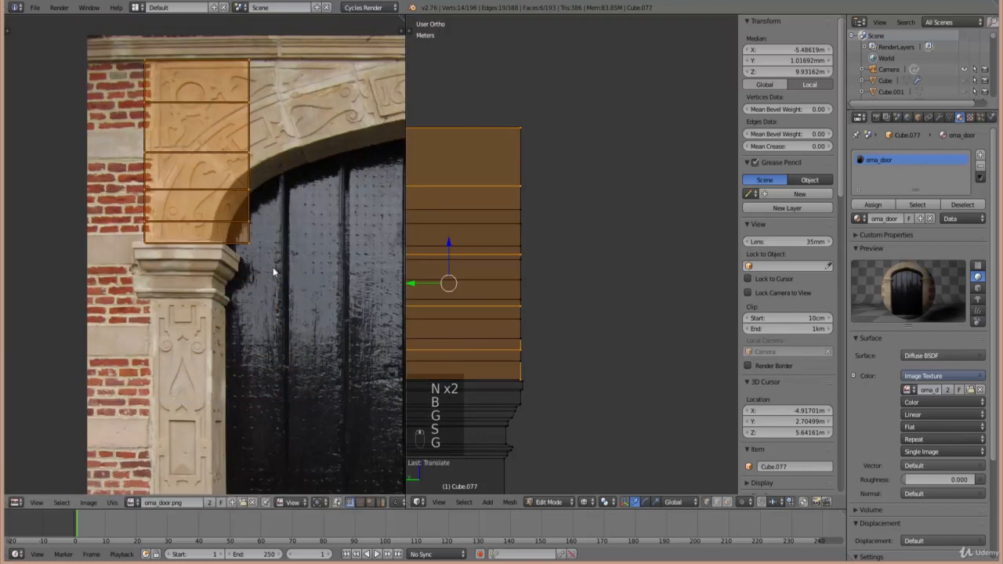
- Narrow the UV island and fit it onto the carved stone strip between the left capital and the cornice
{"action": "key", "text": "s"}
{"action": "left_click", "coordinate": [258, 239]}
{"action": "left_click", "coordinate": [229, 202]}
{"action": "key", "text": "g"}
{"action": "left_click", "coordinate": [230, 221]}
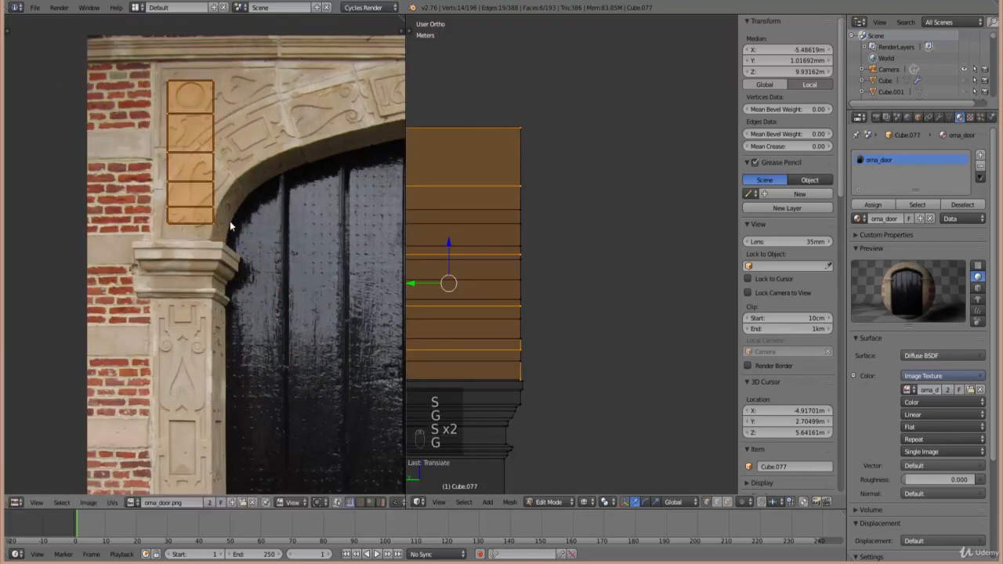
{"action": "key", "text": "s"}
{"action": "left_click", "coordinate": [236, 233]}
{"action": "key", "text": "g"}
{"action": "left_click", "coordinate": [190, 214]}
{"action": "key", "text": "s"}
{"action": "left_click", "coordinate": [236, 270]}
{"action": "key", "text": "g"}
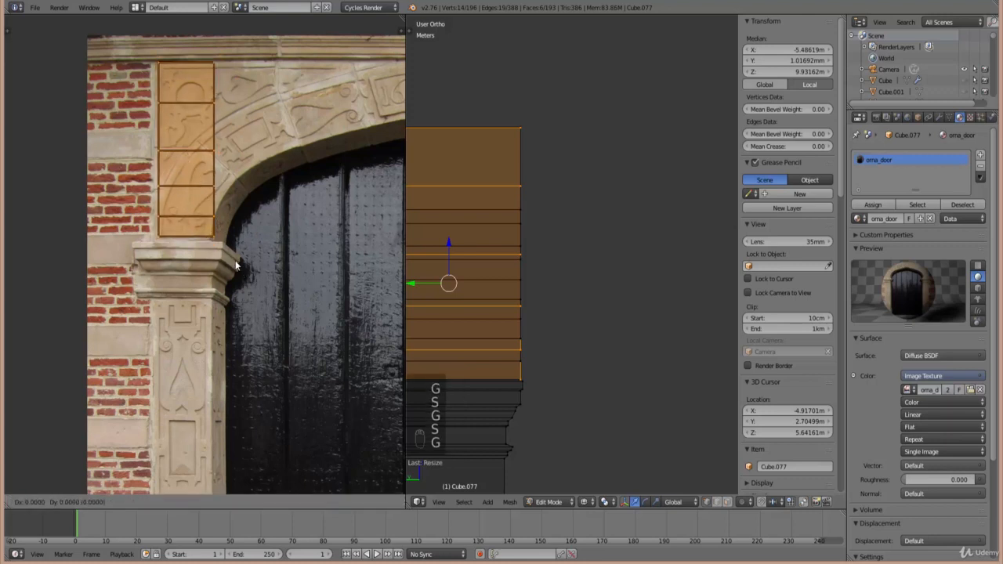
{"action": "left_click", "coordinate": [228, 276]}
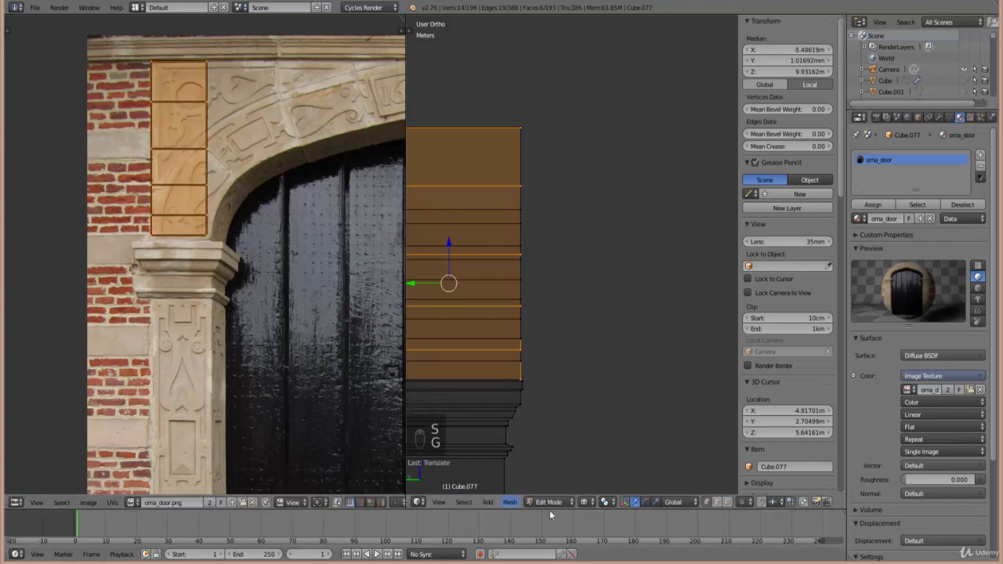
- Switch the viewport to textured shading and check the arch's outer side and top in Object Mode
{"action": "left_click", "coordinate": [586, 502]}
{"action": "left_click", "coordinate": [603, 452]}
{"action": "key", "text": "Tab"}
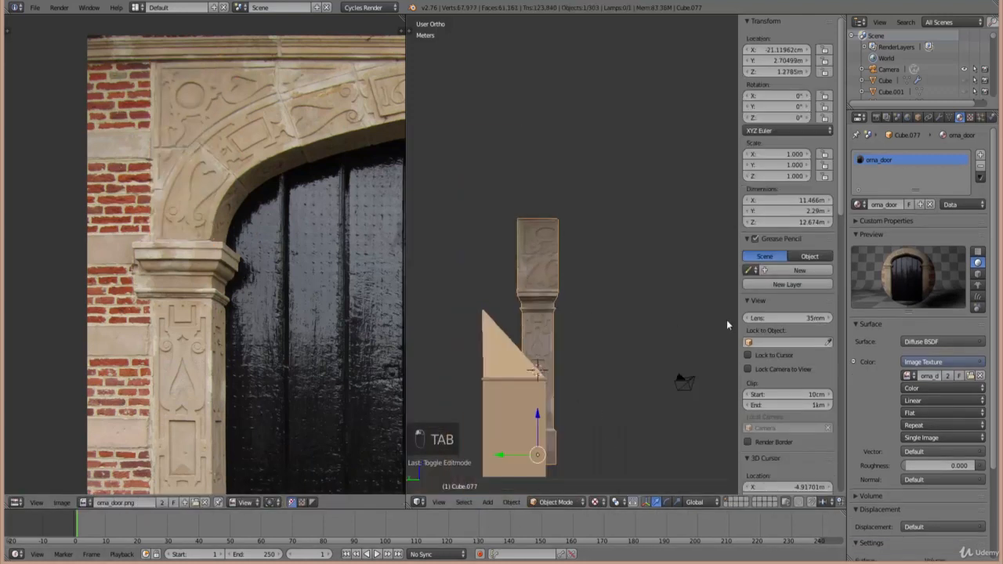
{"action": "key", "text": "KP_7"}
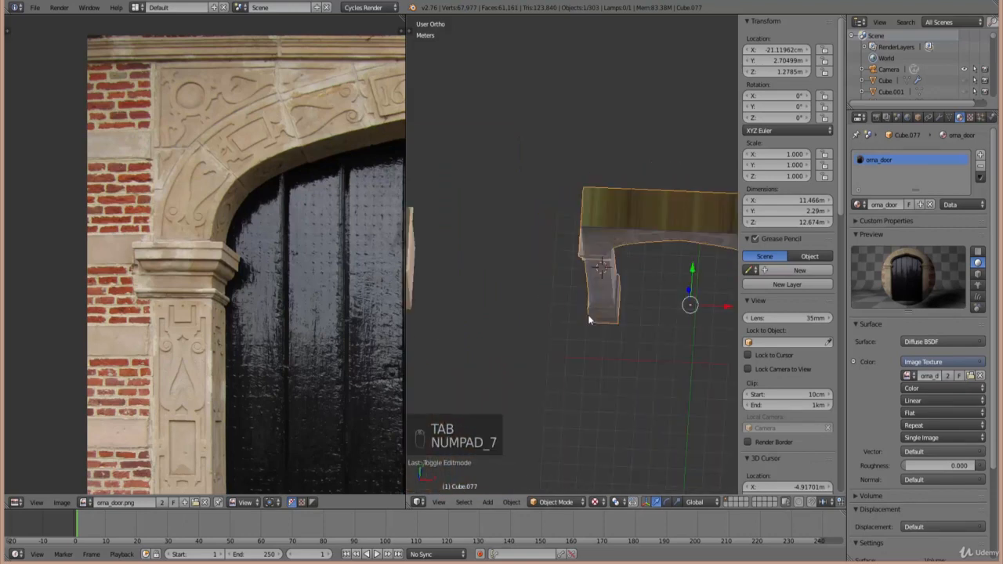
- Select the geometry at the back of the arch in wireframe, delete it, and return to Object Mode
{"action": "key", "text": "Tab"}
{"action": "key", "text": "z"}
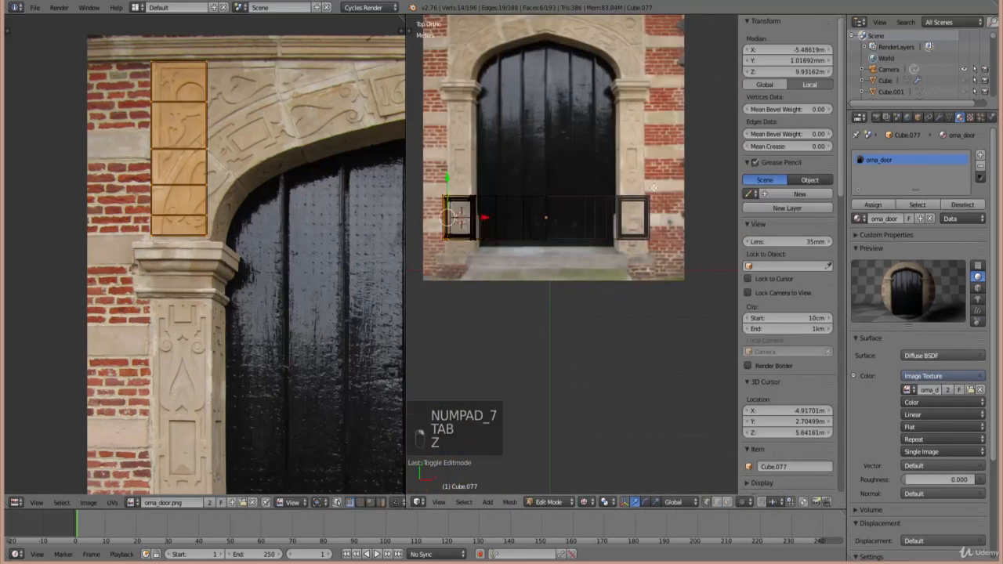
{"action": "key", "text": "b"}
{"action": "left_click_drag", "start_coordinate": [563, 208], "coordinate": [400, 158]}
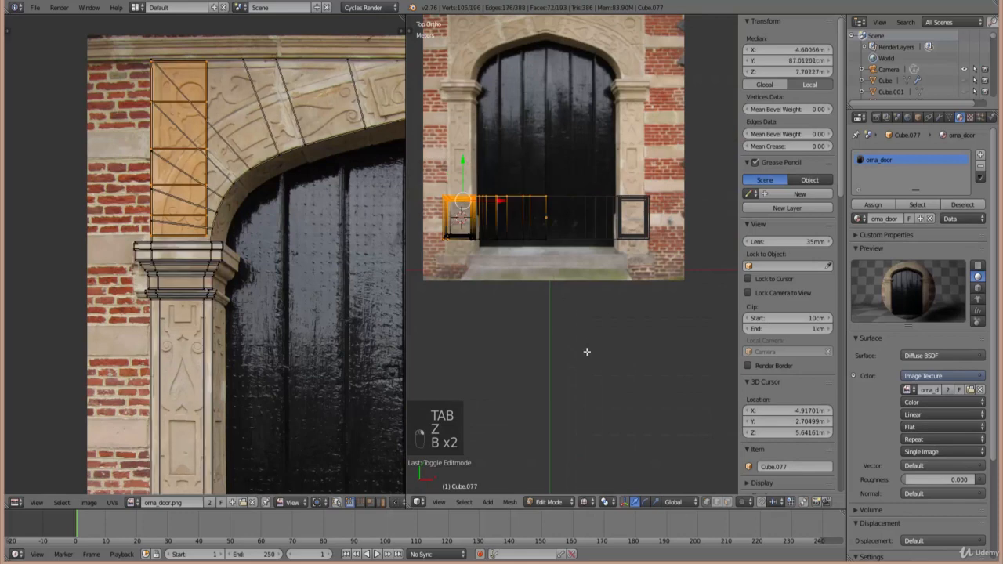
{"action": "middle_click_drag", "start_coordinate": [587, 352], "coordinate": [542, 337]}
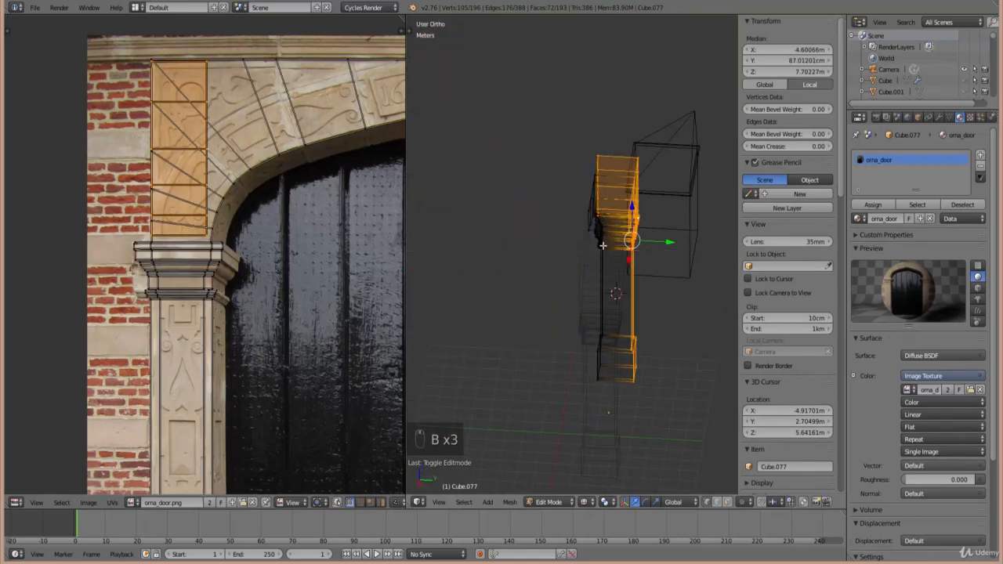
{"action": "middle_click_drag", "start_coordinate": [610, 253], "coordinate": [559, 108]}
{"action": "key", "text": "z"}
{"action": "middle_click_drag", "start_coordinate": [636, 377], "coordinate": [673, 340]}
{"action": "key", "text": "x"}
{"action": "left_click", "coordinate": [615, 360]}
{"action": "key", "text": "Tab"}
- Move the arch over to the small gabled house in front view and scale it down to about 0.415
{"action": "key", "text": "KP_1"}
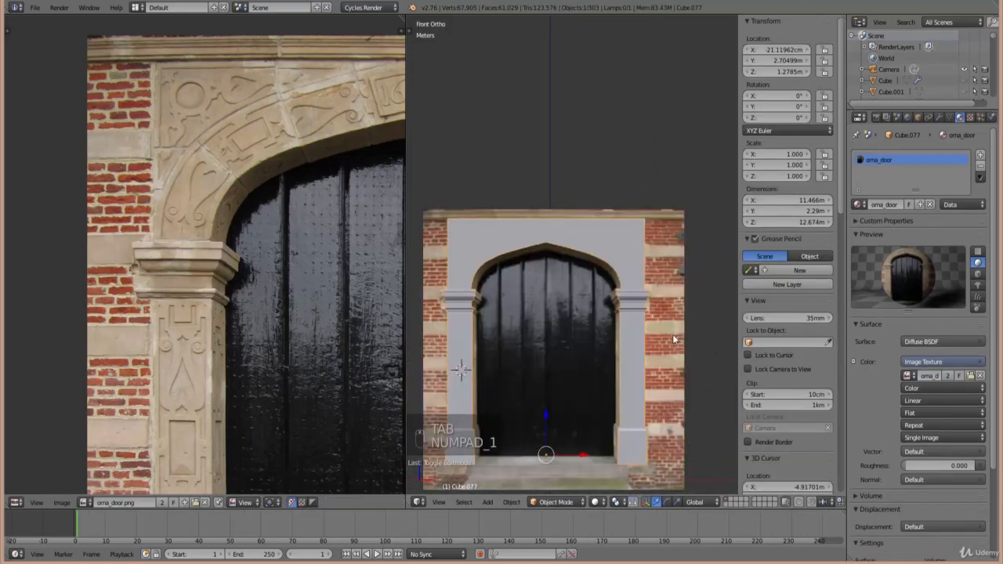
{"action": "scroll", "coordinate": [596, 348], "scroll_direction": "down", "scroll_amount": 4}
{"action": "middle_click_drag", "start_coordinate": [578, 362], "coordinate": [634, 358], "text": "shift"}
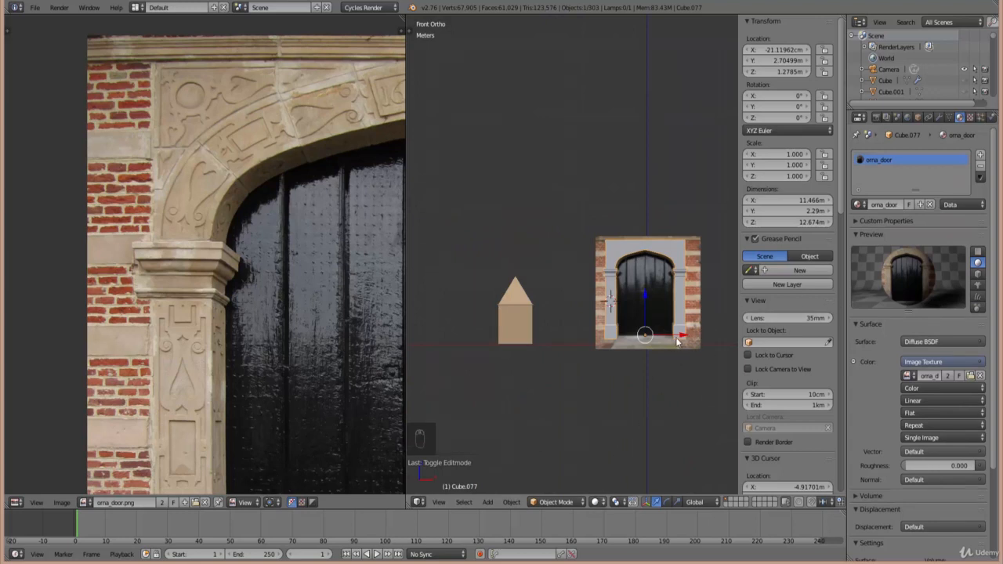
{"action": "key", "text": "g"}
{"action": "left_click", "coordinate": [554, 364]}
{"action": "scroll", "coordinate": [588, 358], "scroll_direction": "up", "scroll_amount": 4}
{"action": "key", "text": "s"}
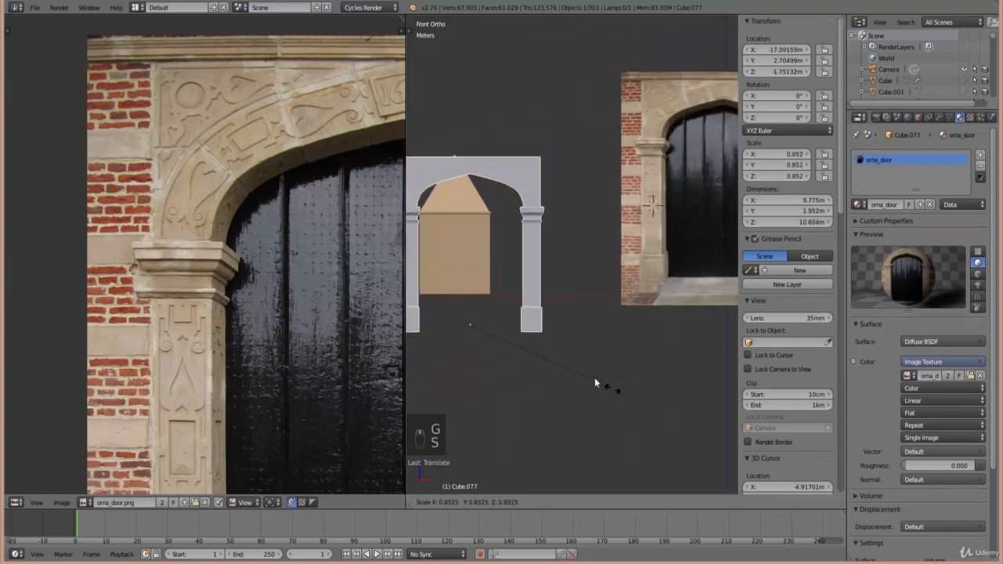
{"action": "left_click", "coordinate": [536, 343]}
- Shift the arch along the Y axis to about 2.53 m, forward of the house's front wall
{"action": "middle_click_drag", "start_coordinate": [544, 344], "coordinate": [608, 349], "text": "shift"}
{"action": "scroll", "coordinate": [588, 375], "scroll_direction": "up", "scroll_amount": 2}
{"action": "middle_click_drag", "start_coordinate": [584, 380], "coordinate": [526, 436]}
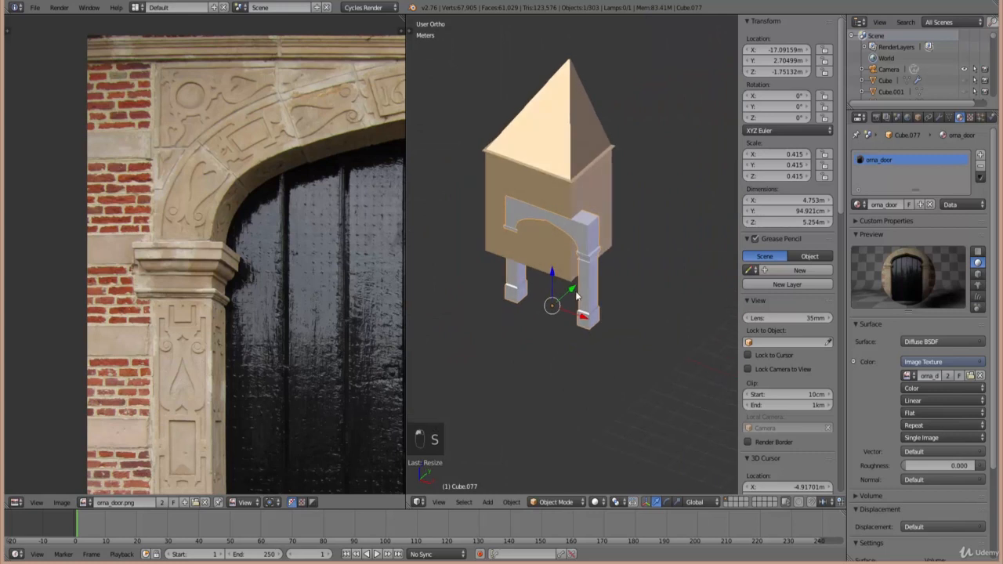
{"action": "left_click_drag", "start_coordinate": [575, 292], "coordinate": [550, 299]}
- Place the arch on the house's front wall and scale it down to about 0.372, with its bases near ground level
{"action": "key", "text": "KP_1"}
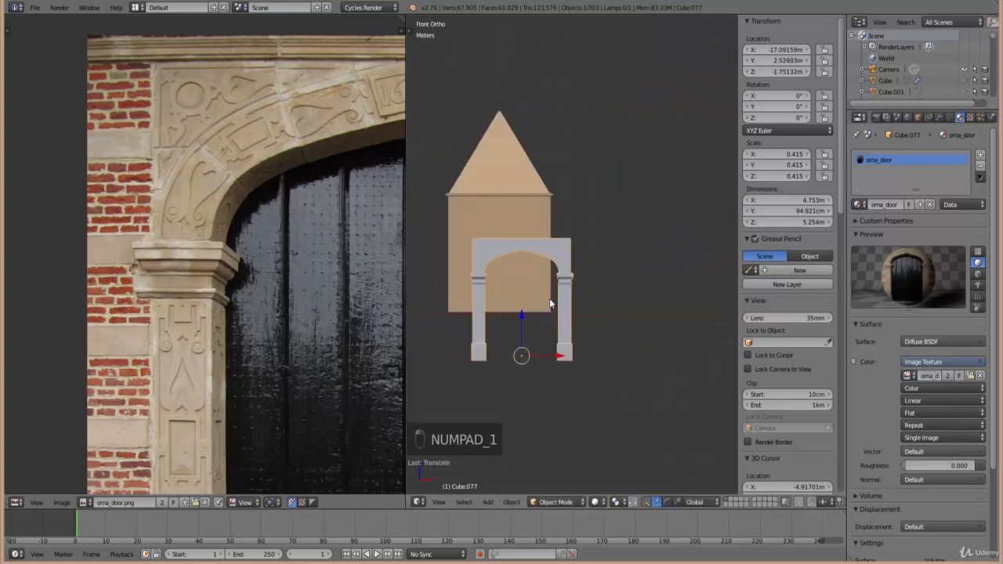
{"action": "middle_click_drag", "start_coordinate": [549, 299], "coordinate": [599, 299], "text": "shift"}
{"action": "scroll", "coordinate": [654, 365], "scroll_direction": "up", "scroll_amount": 2}
{"action": "key", "text": "g"}
{"action": "left_click", "coordinate": [637, 320]}
{"action": "key", "text": "s"}
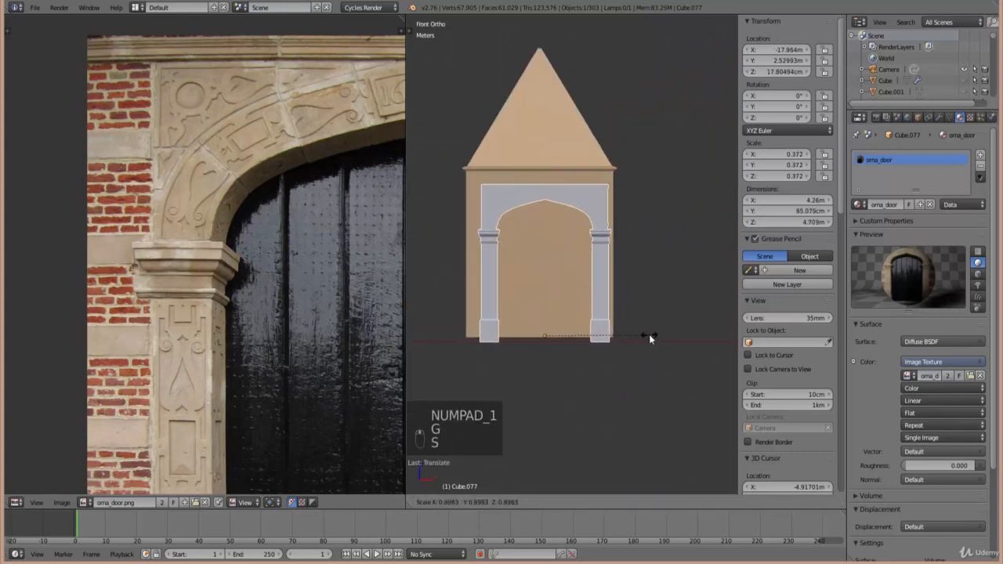
{"action": "left_click", "coordinate": [649, 334]}
{"action": "key", "text": "g"}
{"action": "left_click", "coordinate": [635, 346]}
- Scale the arch down to about 0.324 and center it along the bottom of the house's front wall
{"action": "key", "text": "s"}
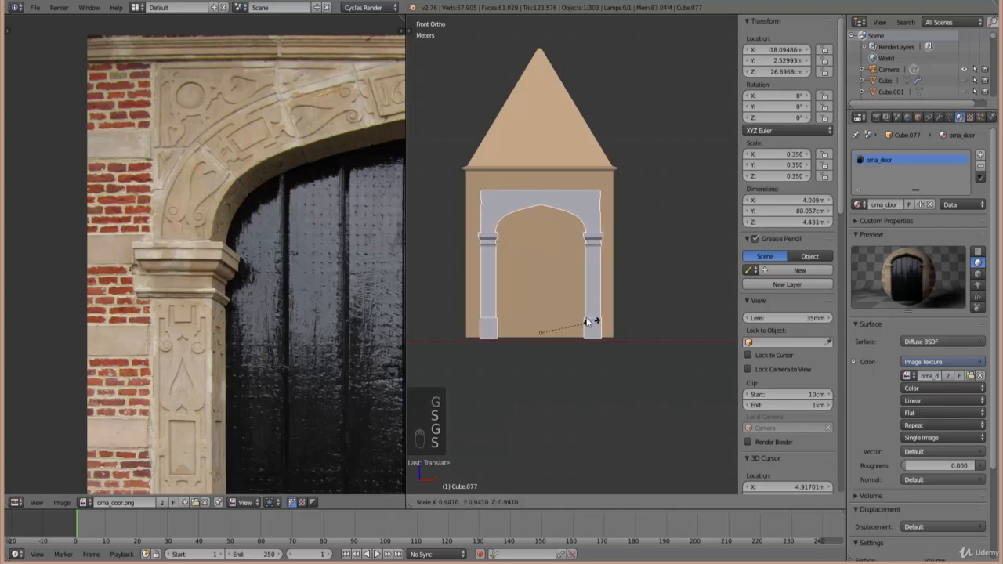
{"action": "left_click", "coordinate": [656, 346]}
{"action": "scroll", "coordinate": [658, 345], "scroll_direction": "up", "scroll_amount": 1}
{"action": "key", "text": "s"}
{"action": "left_click", "coordinate": [587, 357]}
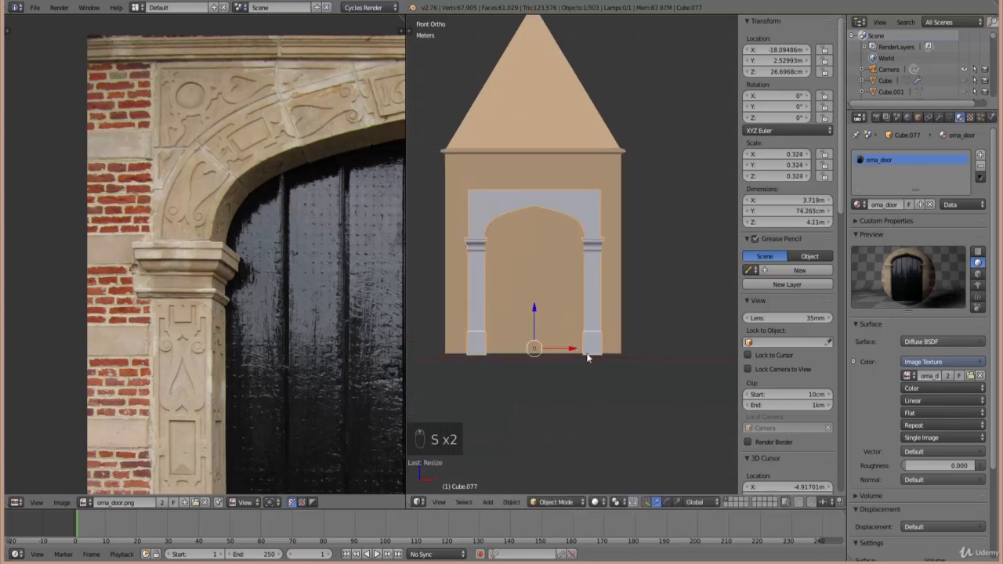
{"action": "key", "text": "g"}
{"action": "left_click", "coordinate": [635, 352]}
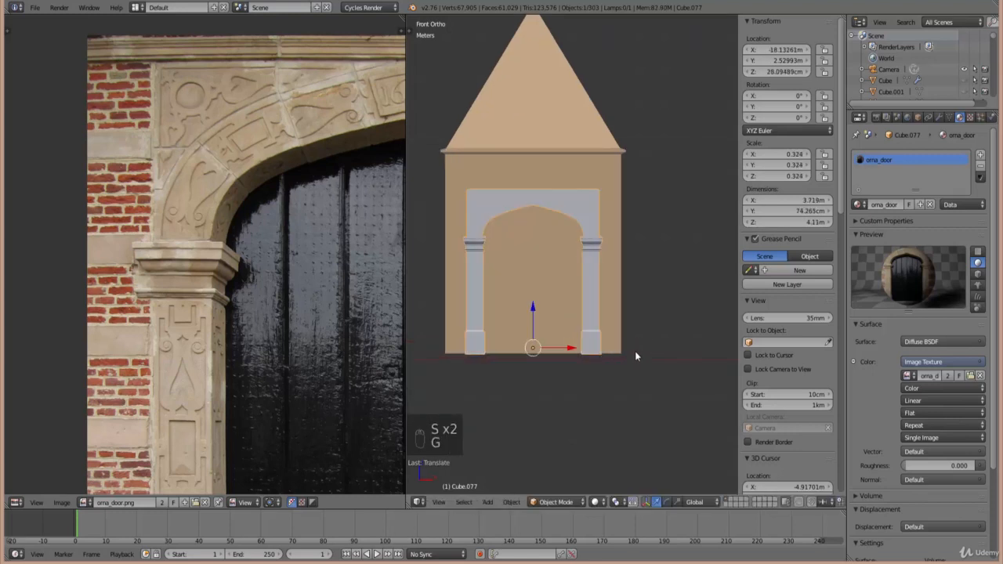
- Adjust the arch's depth against the house wall by moving it along the Y axis to about 2.504 m
{"action": "scroll", "coordinate": [642, 356], "scroll_direction": "down", "scroll_amount": 2}
{"action": "middle_click_drag", "start_coordinate": [654, 362], "coordinate": [597, 330]}
{"action": "scroll", "coordinate": [576, 311], "scroll_direction": "up", "scroll_amount": 4}
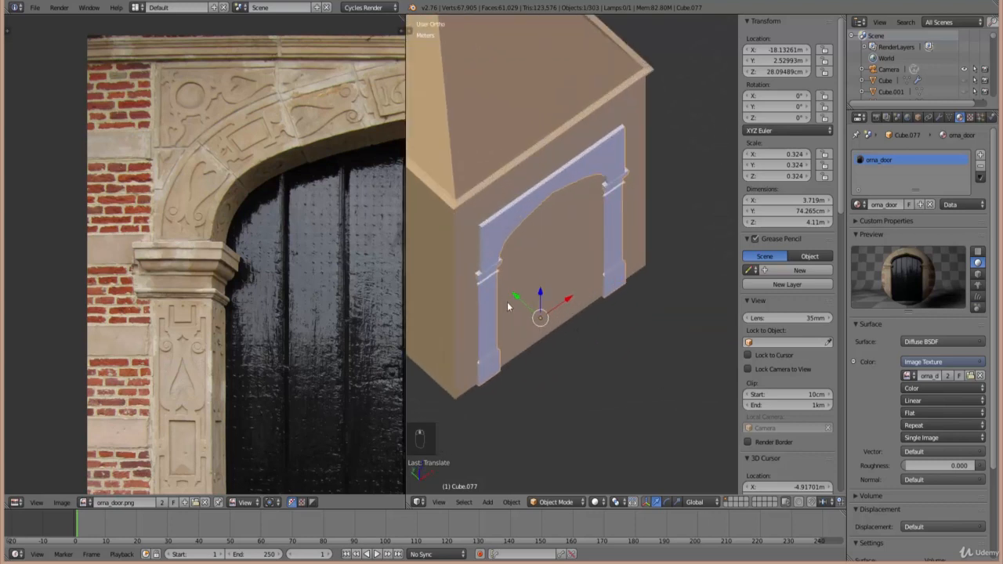
{"action": "mouse_move", "coordinate": [516, 304]}
{"action": "left_mouse_down"}
{"action": "mouse_move", "coordinate": [517, 295]}
{"action": "mouse_move", "coordinate": [521, 311]}
{"action": "left_mouse_up"}
{"action": "middle_click_drag", "start_coordinate": [521, 311], "coordinate": [541, 287]}
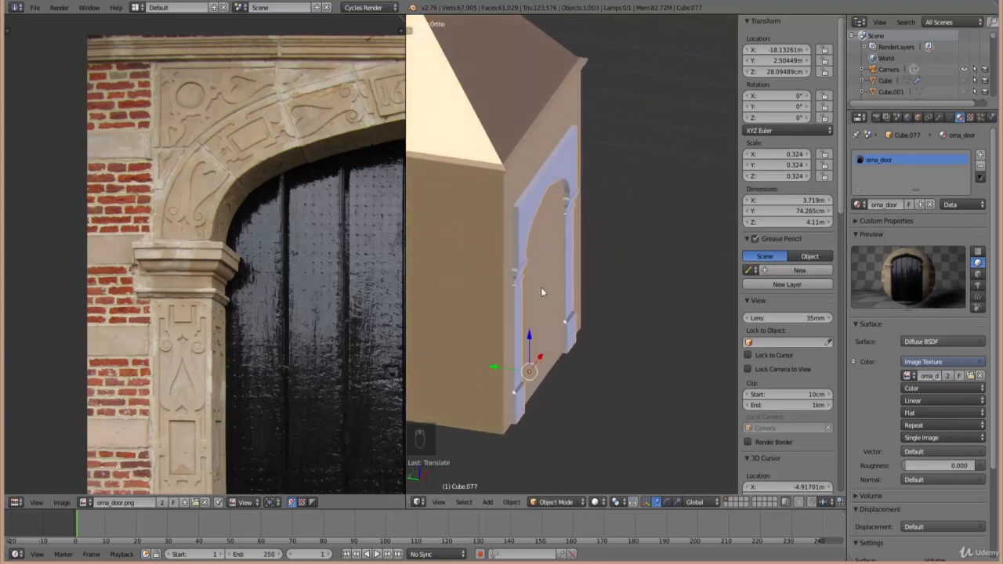
- Select the arch's front faces above the left capital and push them back along Y to a median of about -0.85 m
{"action": "scroll", "coordinate": [528, 292], "scroll_direction": "up", "scroll_amount": 3}
{"action": "key", "text": "Tab"}
{"action": "scroll", "coordinate": [522, 298], "scroll_direction": "up", "scroll_amount": 4}
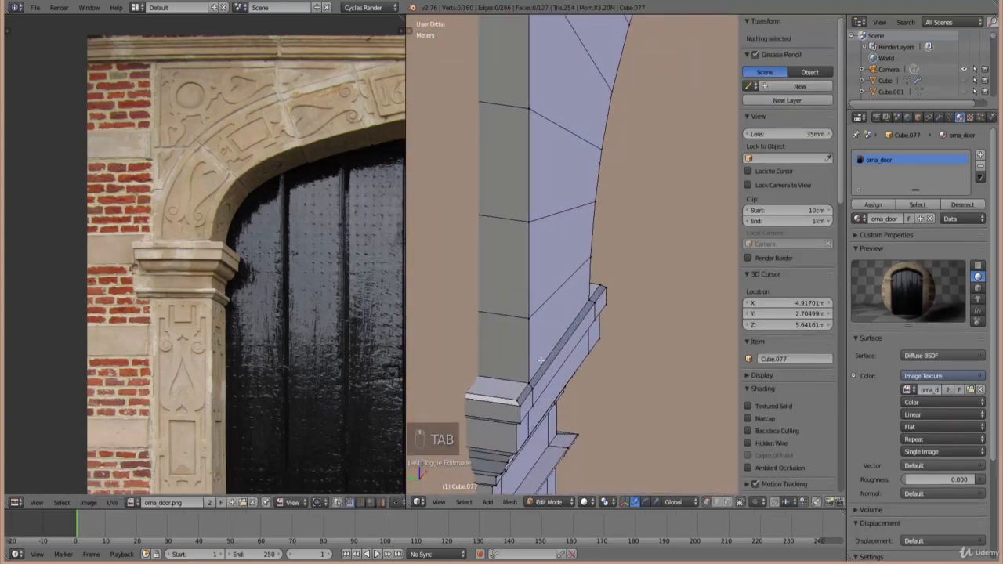
{"action": "right_click", "coordinate": [538, 375]}
{"action": "key", "text": "KP_1"}
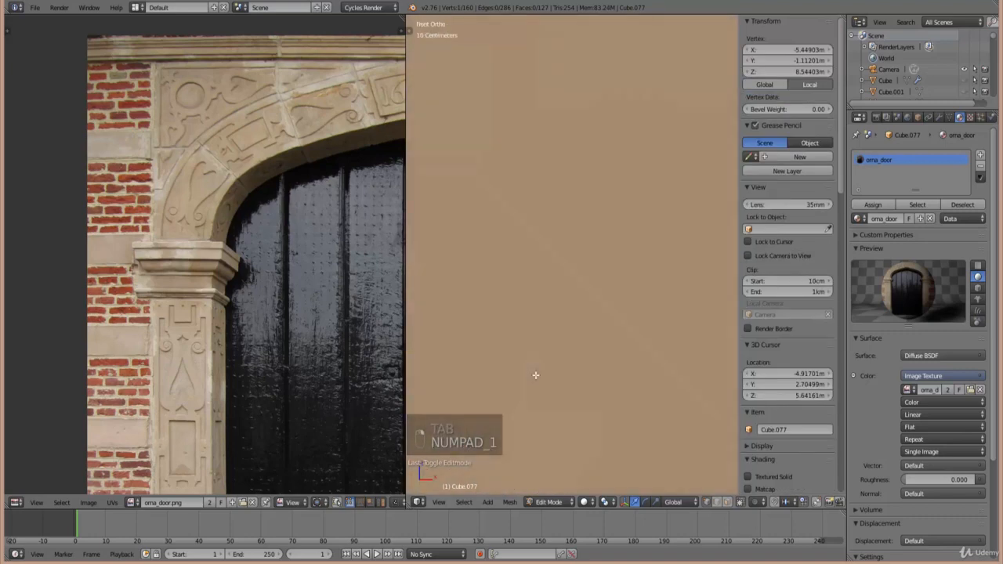
{"action": "scroll", "coordinate": [540, 364], "scroll_direction": "down", "scroll_amount": 6}
{"action": "scroll", "coordinate": [562, 338], "scroll_direction": "up", "scroll_amount": 4}
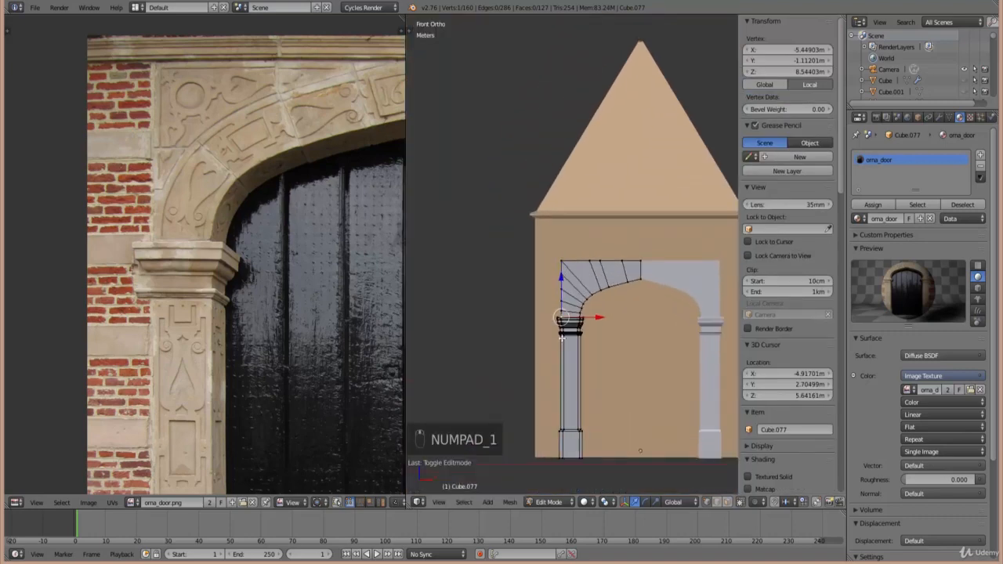
{"action": "scroll", "coordinate": [562, 338], "scroll_direction": "up", "scroll_amount": 5}
{"action": "key", "text": "z"}
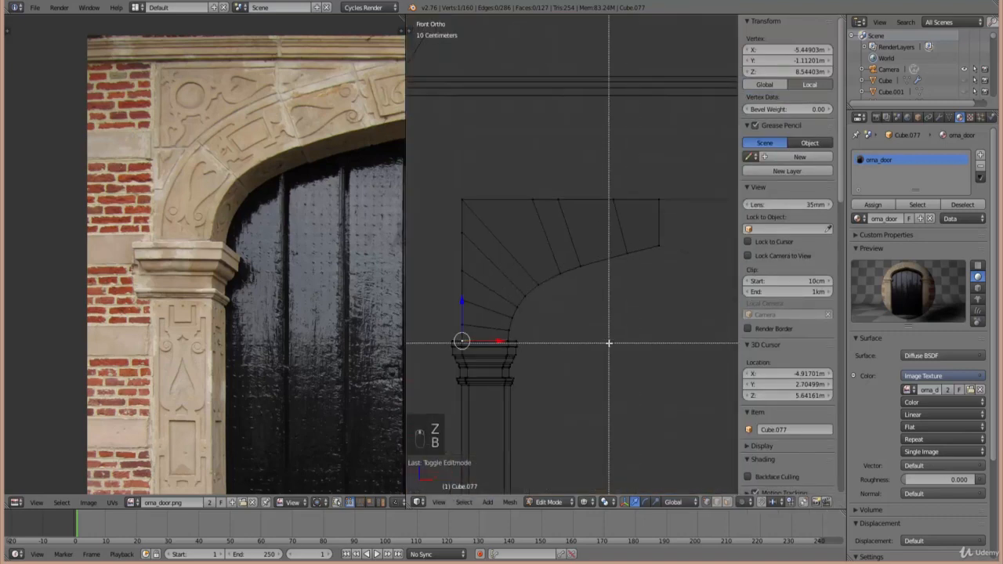
{"action": "scroll", "coordinate": [609, 343], "scroll_direction": "up", "scroll_amount": 4}
{"action": "key", "text": "z"}
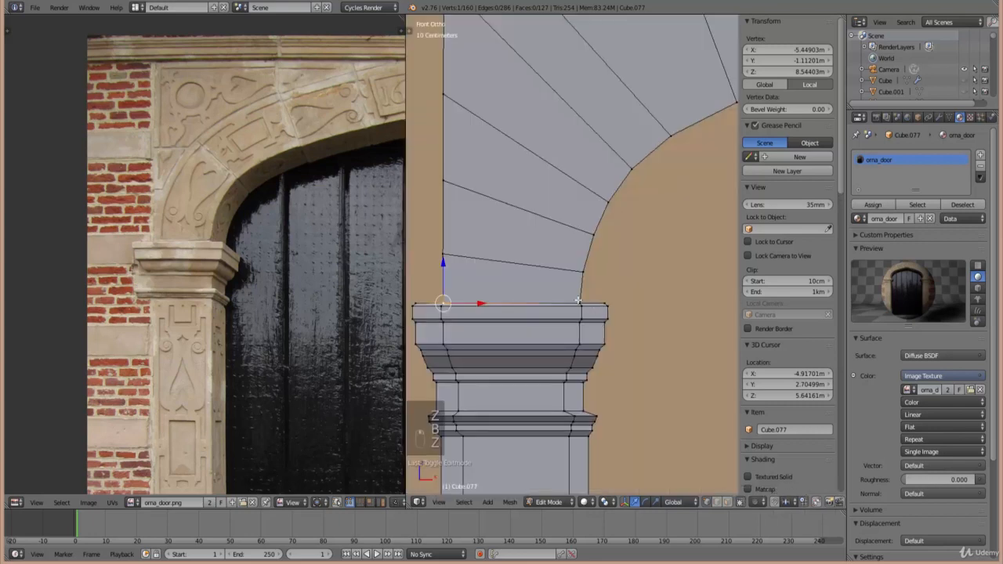
{"action": "right_click", "coordinate": [578, 300], "text": "shift"}
{"action": "scroll", "coordinate": [663, 255], "scroll_direction": "down", "scroll_amount": 4}
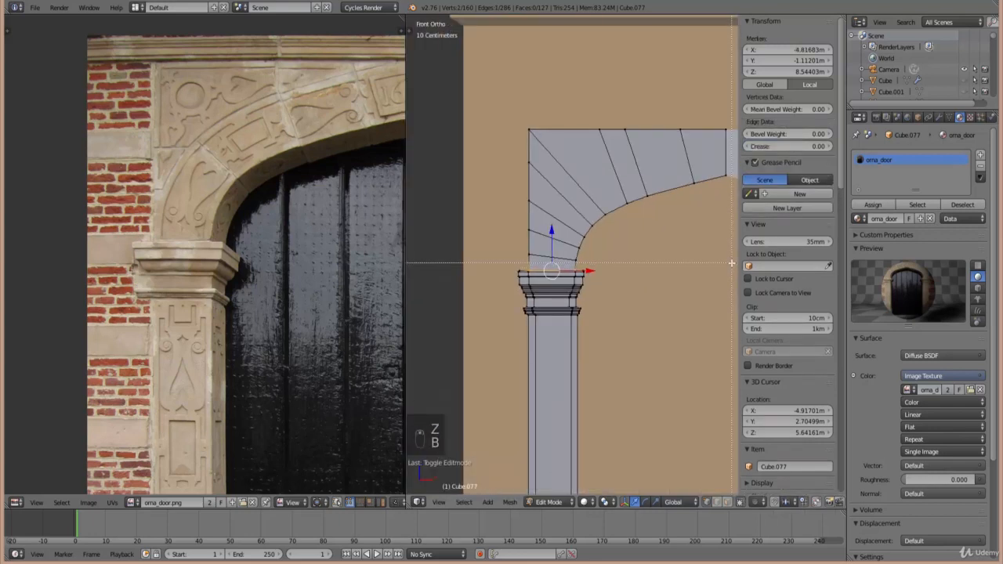
{"action": "left_click_drag", "start_coordinate": [500, 124], "coordinate": [502, 125]}
{"action": "middle_click_drag", "start_coordinate": [502, 125], "coordinate": [601, 225]}
{"action": "left_click_drag", "start_coordinate": [598, 207], "coordinate": [525, 165]}
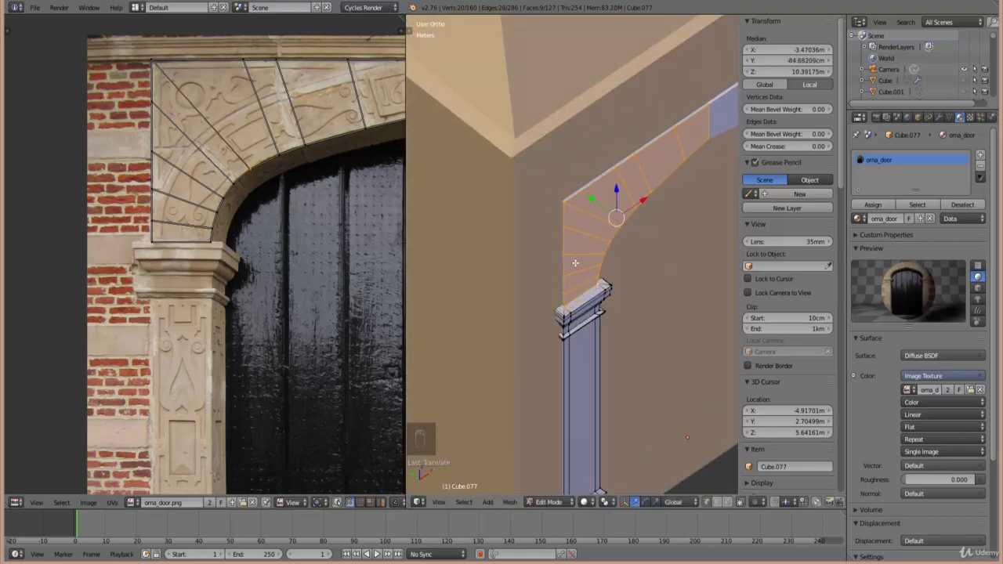
- Select the three front faces of the left column's shaft between capital and base, and leave mesh editing
{"action": "middle_click_drag", "start_coordinate": [598, 375], "coordinate": [604, 290]}
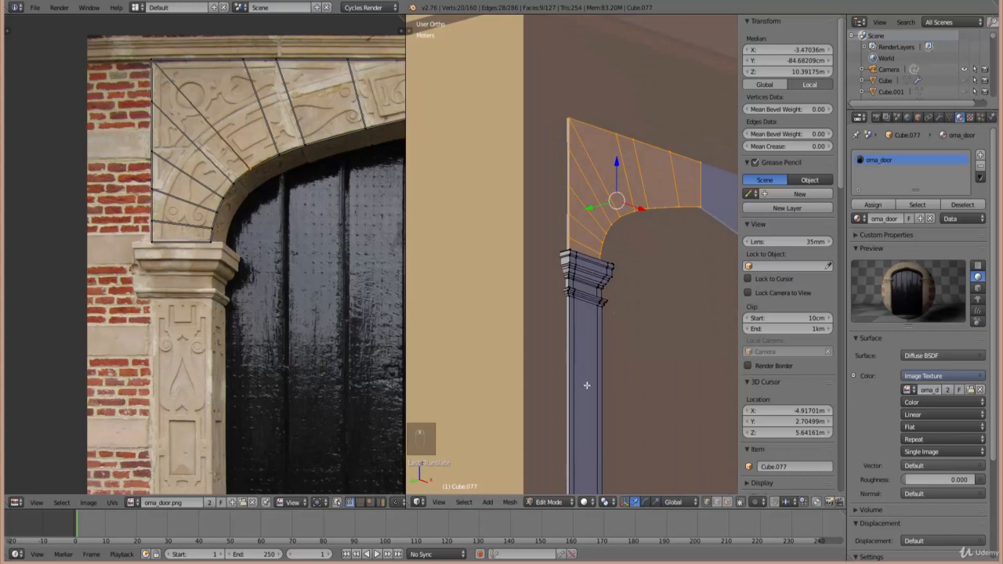
{"action": "scroll", "coordinate": [586, 384], "scroll_direction": "up", "scroll_amount": 6}
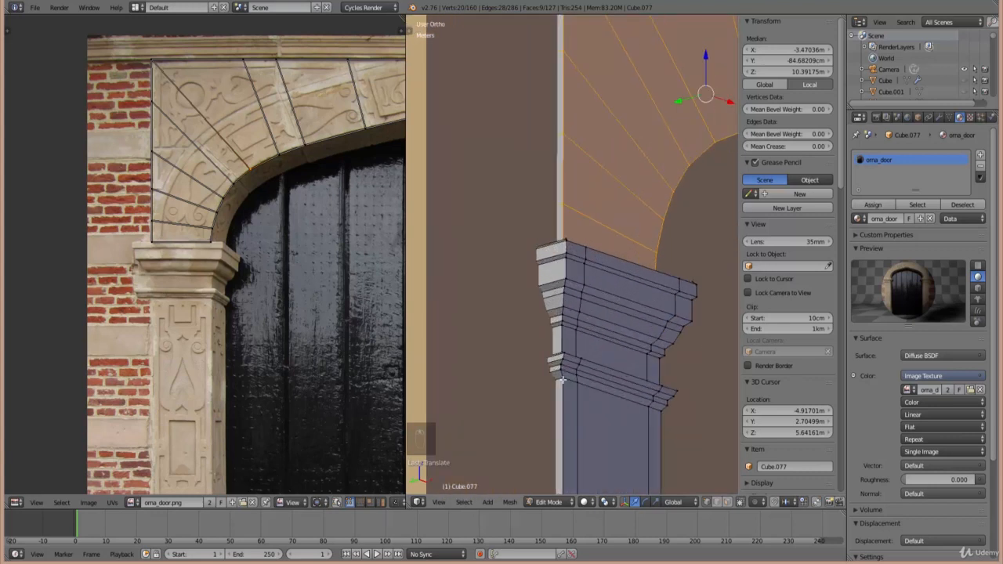
{"action": "right_click", "coordinate": [561, 380]}
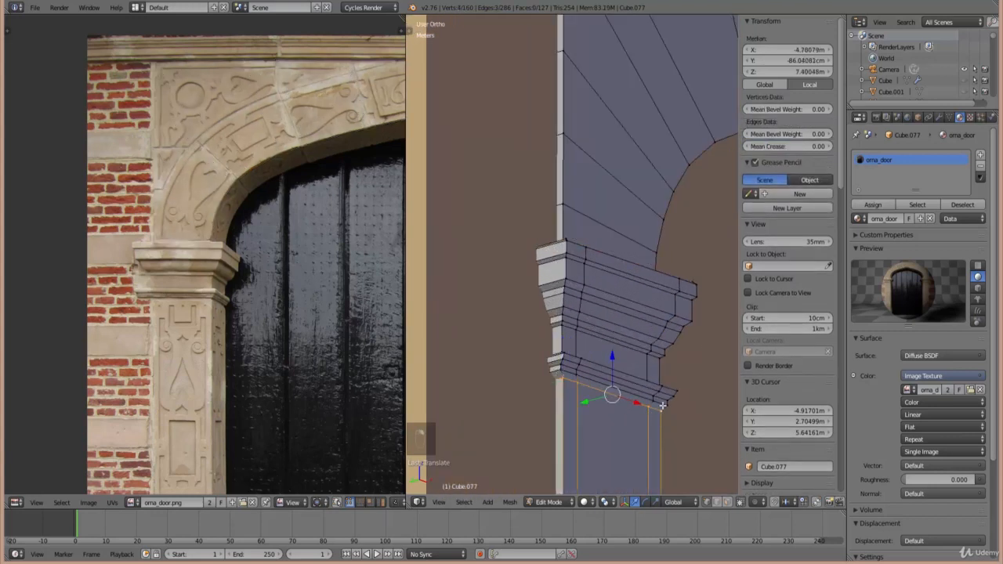
{"action": "key", "text": "KP_1"}
{"action": "scroll", "coordinate": [553, 356], "scroll_direction": "down", "scroll_amount": 6}
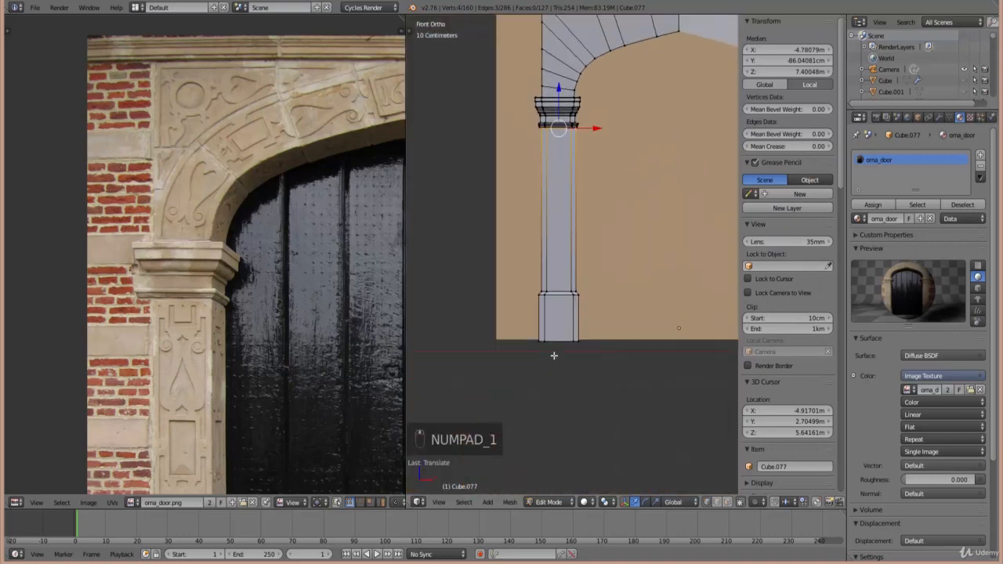
{"action": "scroll", "coordinate": [553, 355], "scroll_direction": "up", "scroll_amount": 3}
{"action": "middle_click_drag", "start_coordinate": [579, 364], "coordinate": [640, 388]}
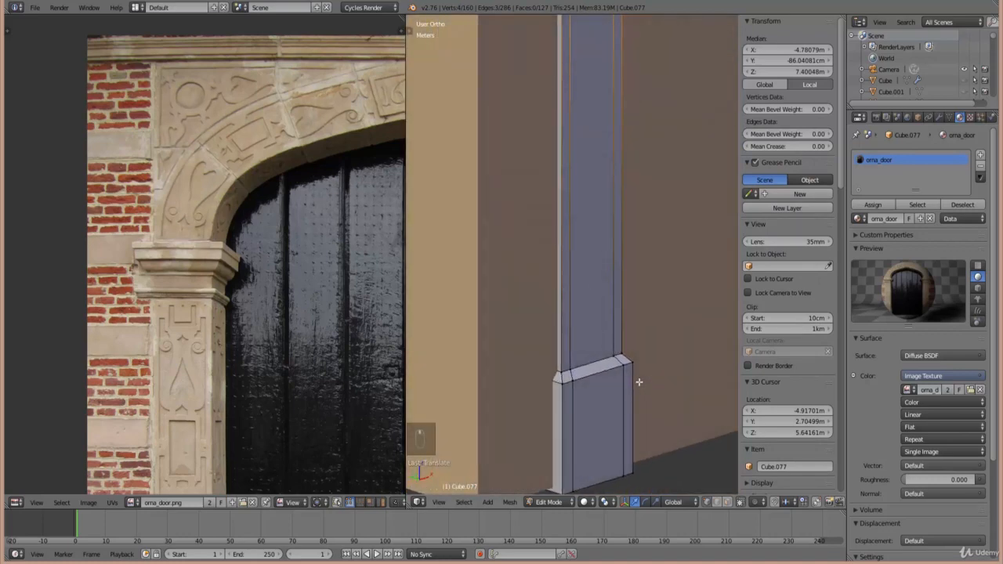
{"action": "scroll", "coordinate": [248, 398], "scroll_direction": "down", "scroll_amount": 3}
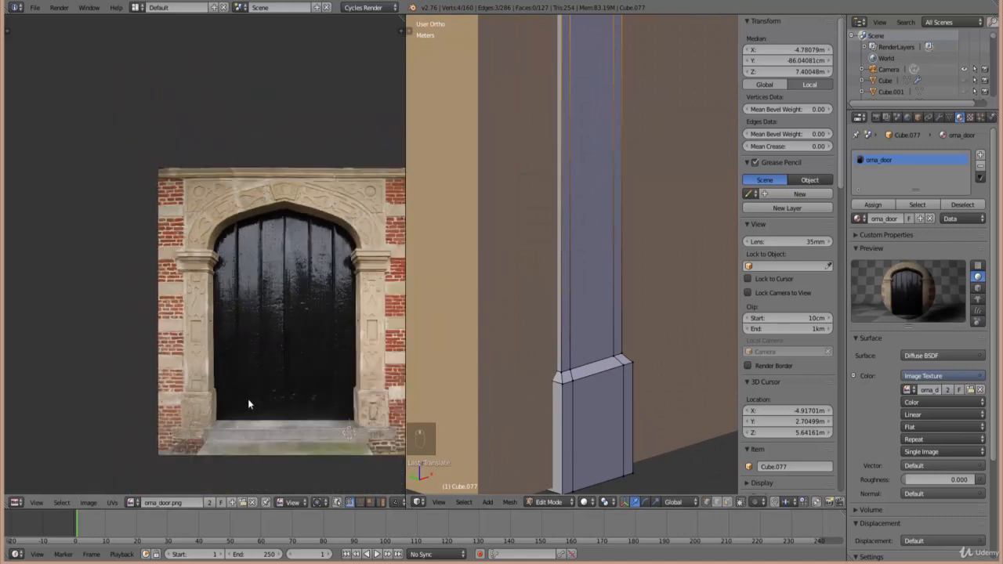
{"action": "scroll", "coordinate": [246, 366], "scroll_direction": "up", "scroll_amount": 2}
{"action": "scroll", "coordinate": [246, 365], "scroll_direction": "up", "scroll_amount": 1}
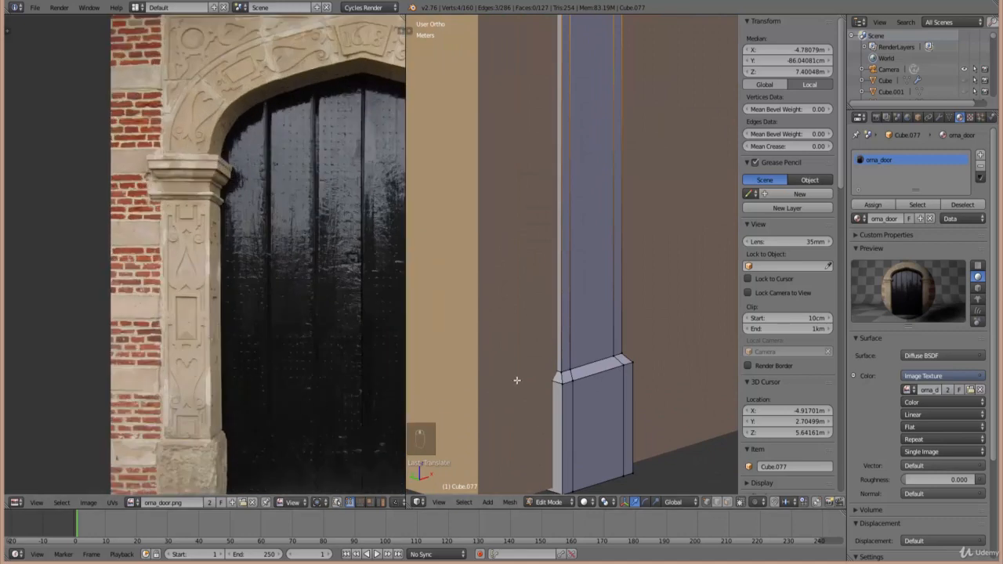
{"action": "right_click", "coordinate": [571, 370], "text": "shift"}
{"action": "right_click", "coordinate": [612, 355], "text": "shift"}
{"action": "right_click", "coordinate": [629, 353], "text": "shift"}
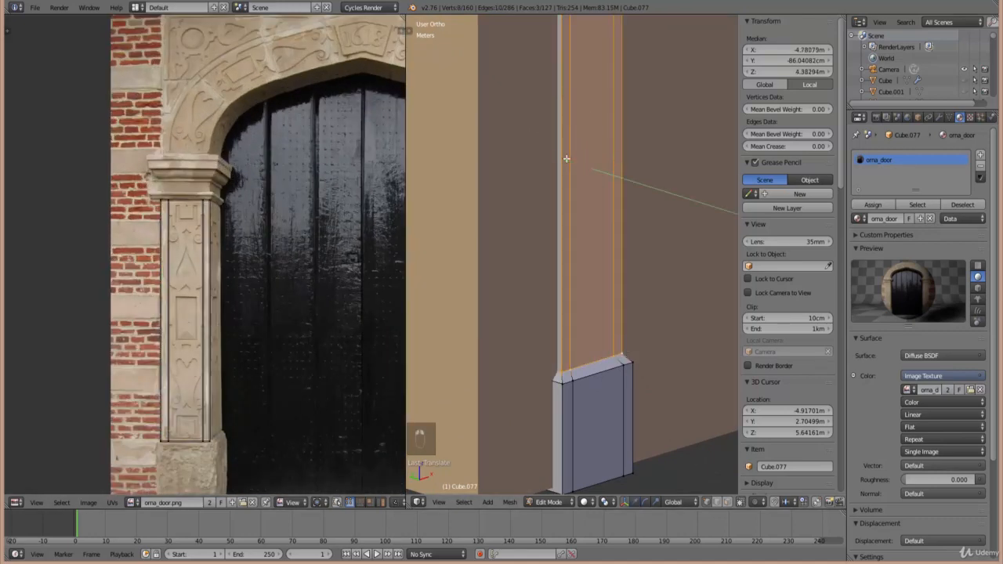
{"action": "key", "text": "Tab"}
- Examine the arch's proportions and fit on the small house's front wall, straight from the front and at an angle
{"action": "scroll", "coordinate": [588, 296], "scroll_direction": "down", "scroll_amount": 4}
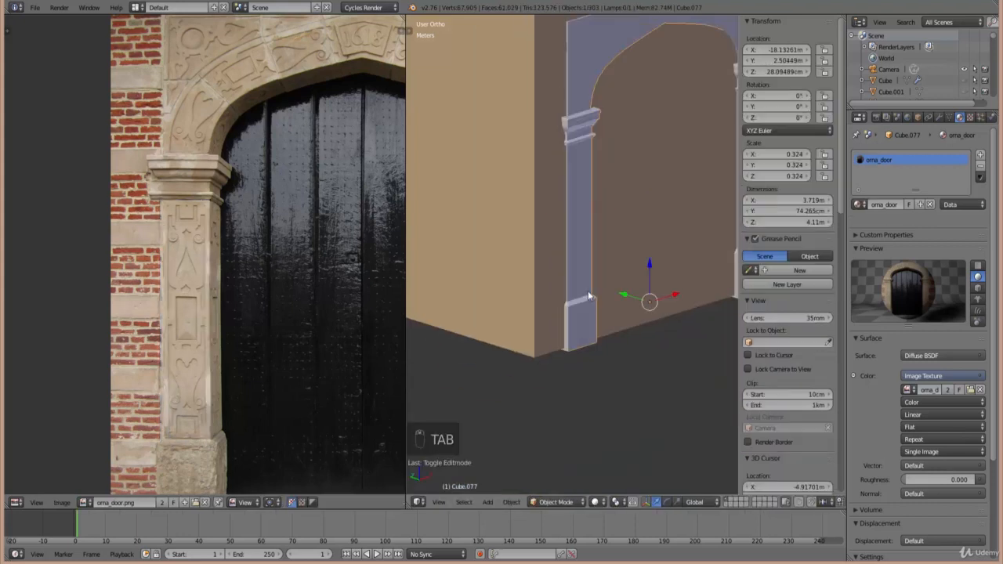
{"action": "middle_click_drag", "start_coordinate": [589, 296], "coordinate": [555, 289]}
{"action": "scroll", "coordinate": [558, 285], "scroll_direction": "down", "scroll_amount": 3}
{"action": "key", "text": "KP_1"}
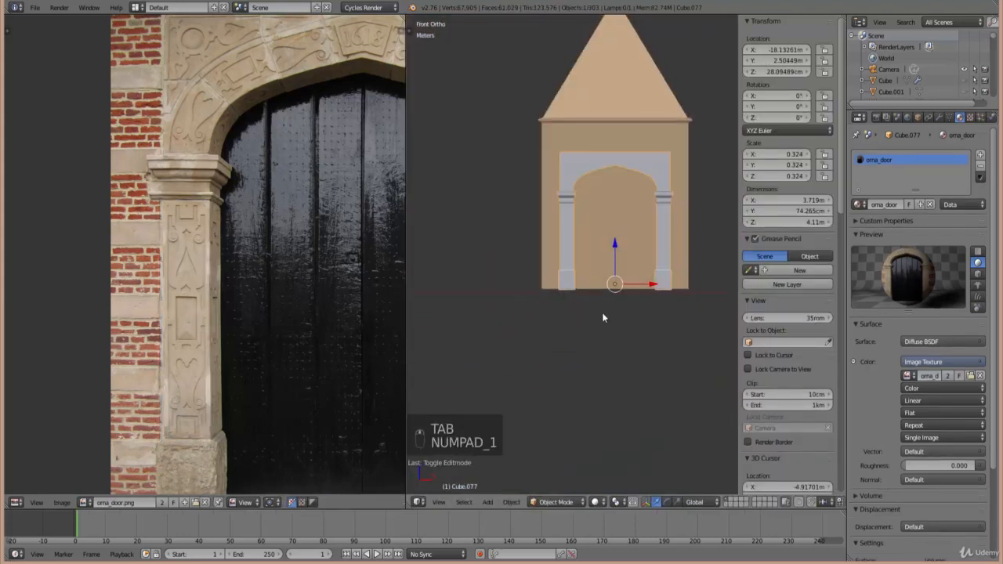
{"action": "scroll", "coordinate": [563, 292], "scroll_direction": "up", "scroll_amount": 1}
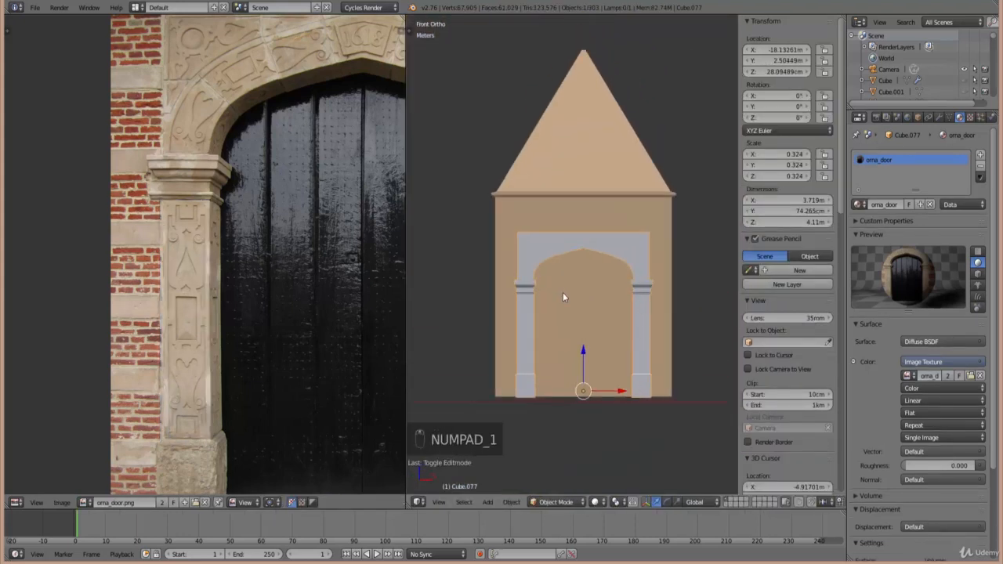
{"action": "scroll", "coordinate": [569, 346], "scroll_direction": "up", "scroll_amount": 2}
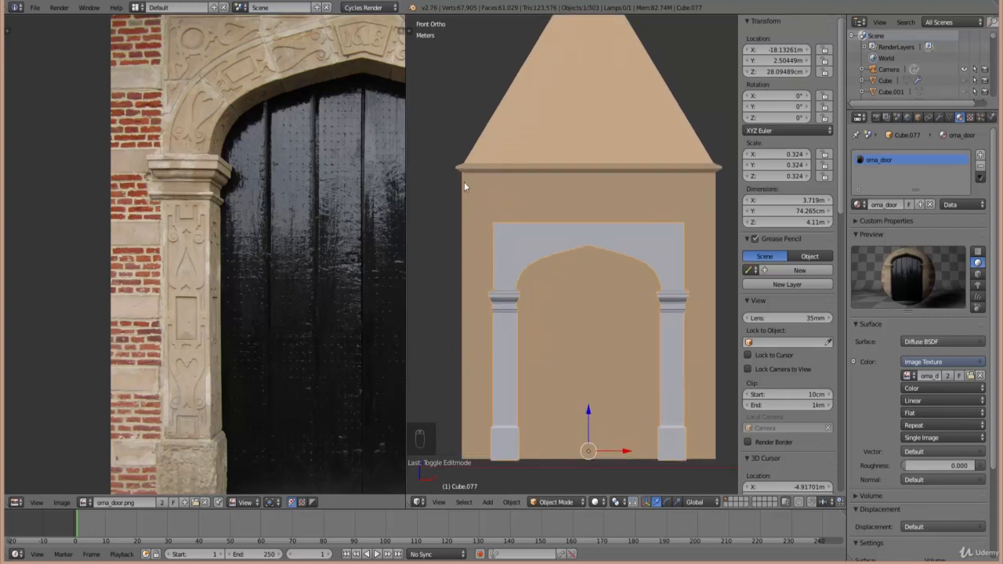
{"action": "scroll", "coordinate": [650, 180], "scroll_direction": "down", "scroll_amount": 5}
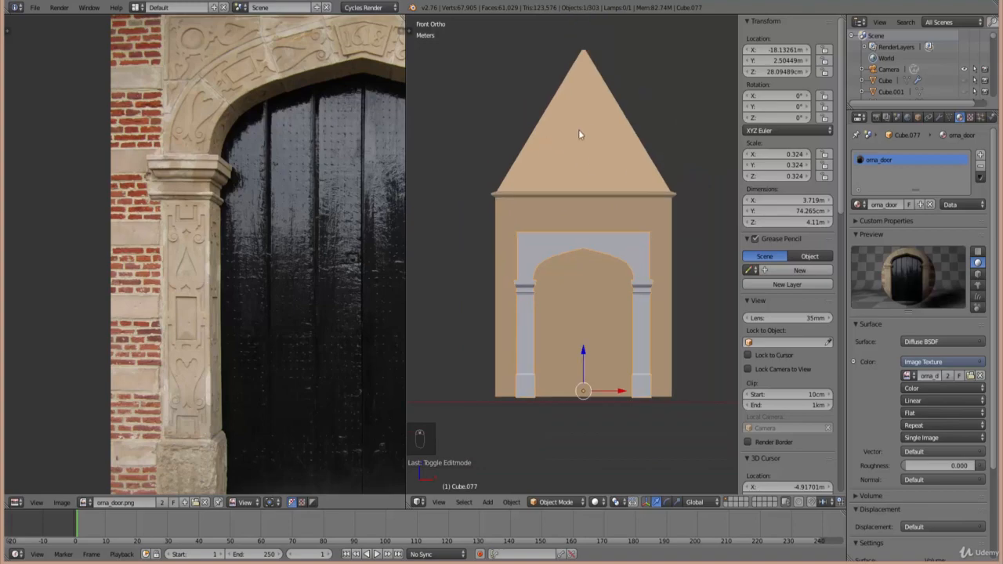
{"action": "middle_click_drag", "start_coordinate": [589, 128], "coordinate": [622, 354]}
{"action": "scroll", "coordinate": [639, 289], "scroll_direction": "up", "scroll_amount": 5}
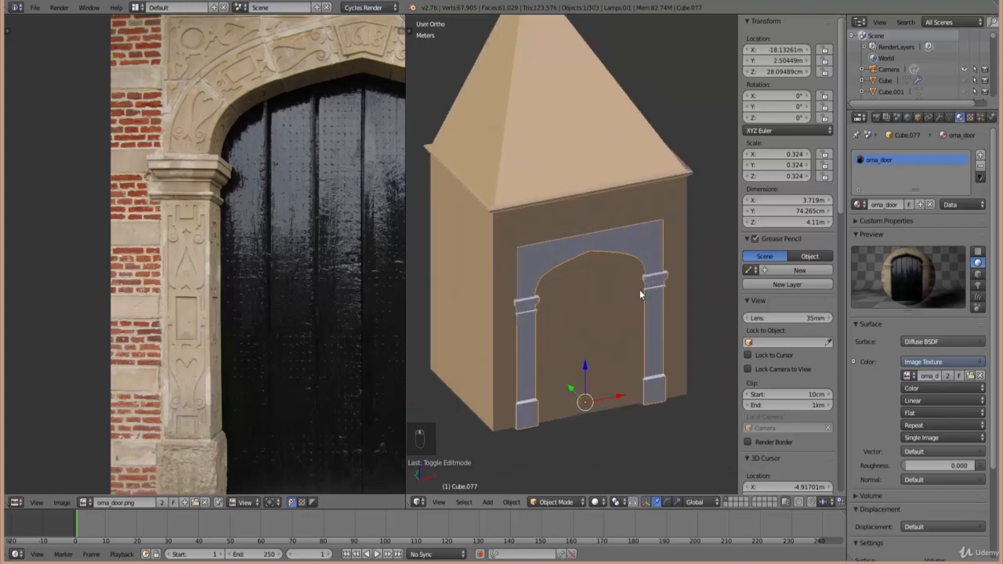